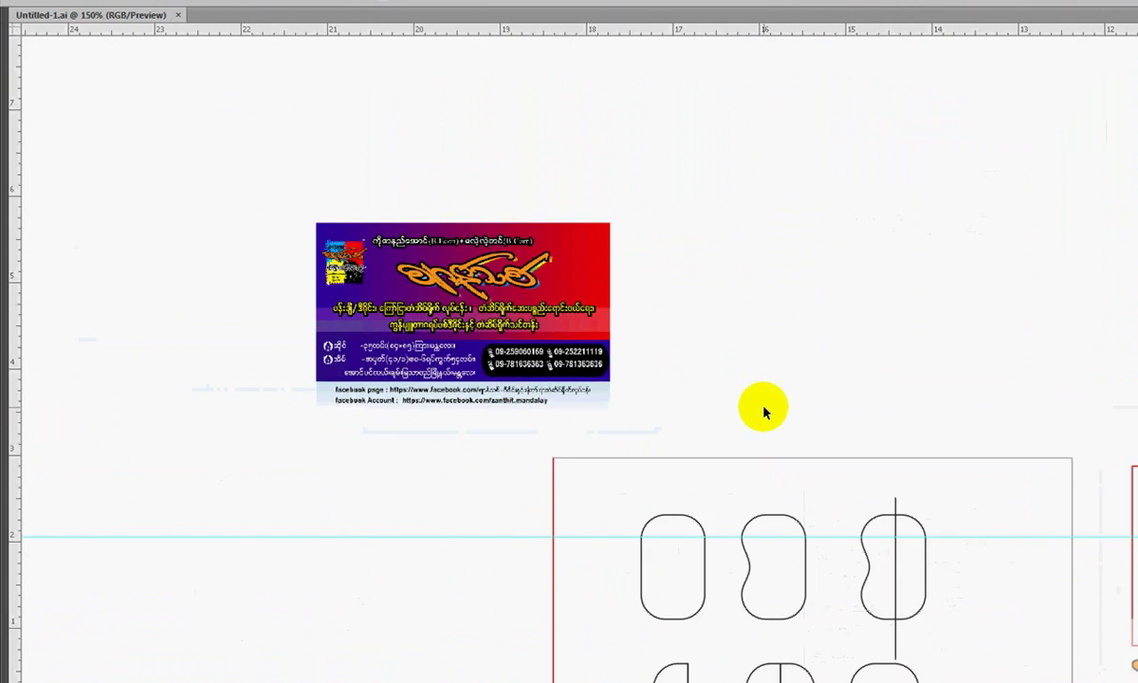
Examine the business card, the ROCK Radio guitar T-shirt design and the reference shapes for building the guitar body.
{"action": "scroll", "coordinate": [648, 406], "scroll_direction": "up", "scroll_amount": 2}
{"action": "left_click_drag", "start_coordinate": [405, 466], "coordinate": [708, 475]}
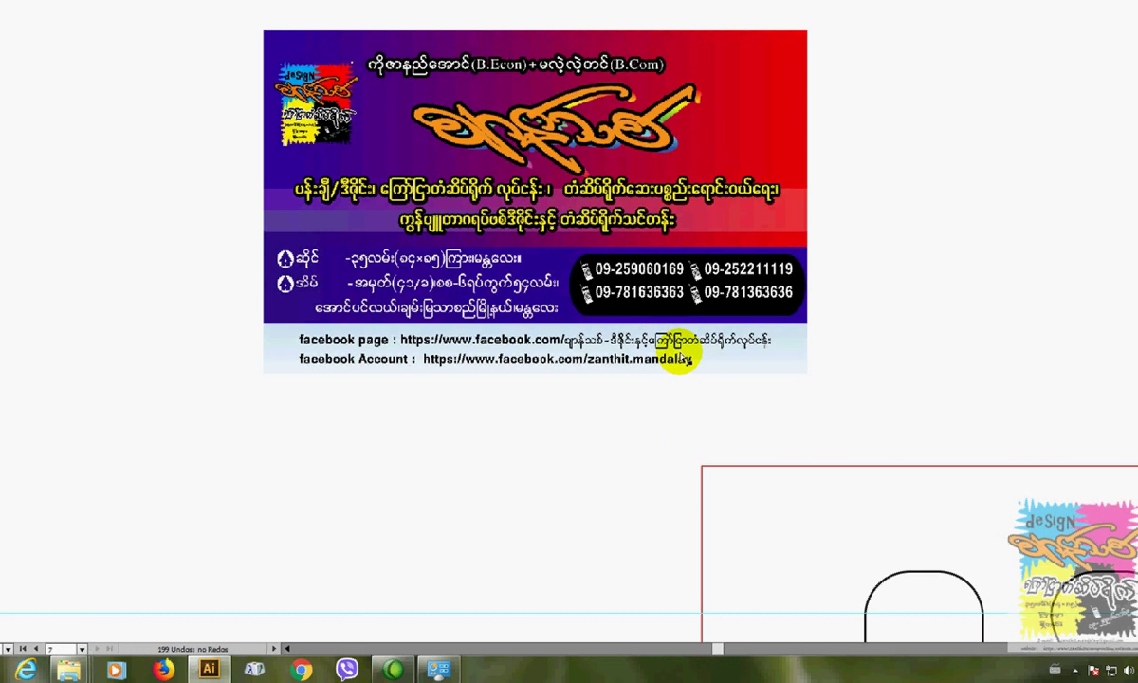
{"action": "scroll", "coordinate": [552, 440], "scroll_direction": "down", "scroll_amount": 2}
{"action": "left_click_drag", "start_coordinate": [317, 330], "coordinate": [407, 273]}
{"action": "left_click_drag", "start_coordinate": [18, 431], "coordinate": [576, 296]}
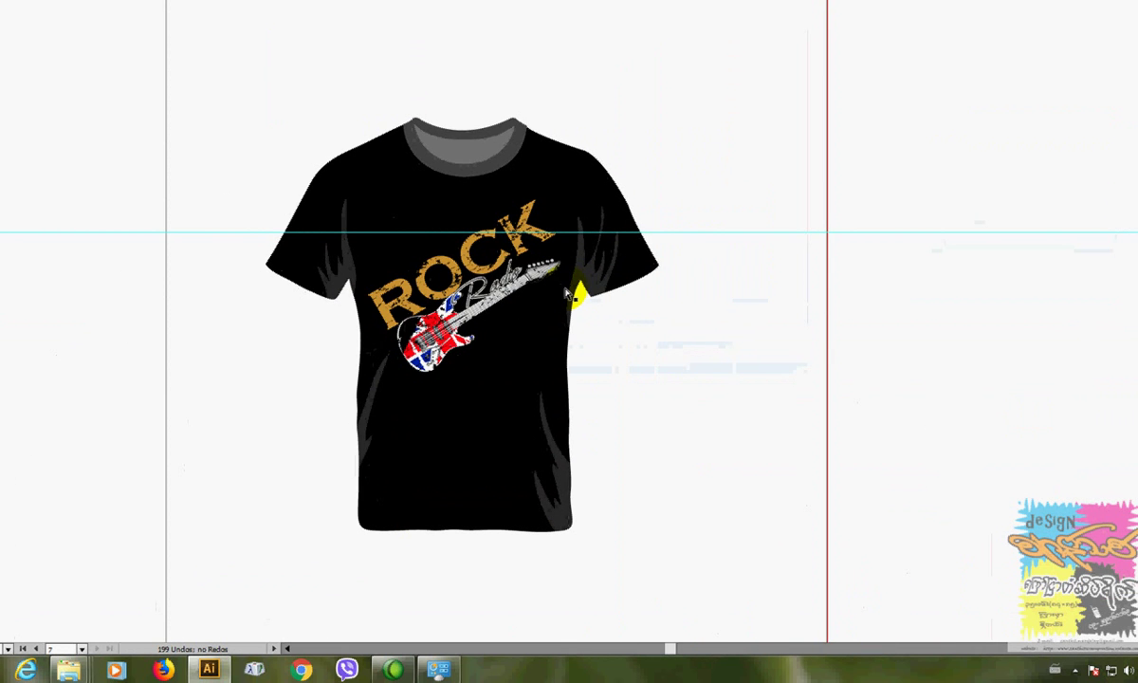
{"action": "scroll", "coordinate": [531, 342], "scroll_direction": "up", "scroll_amount": 3}
{"action": "scroll", "coordinate": [386, 392], "scroll_direction": "down", "scroll_amount": 3}
{"action": "scroll", "coordinate": [640, 413], "scroll_direction": "up", "scroll_amount": 1}
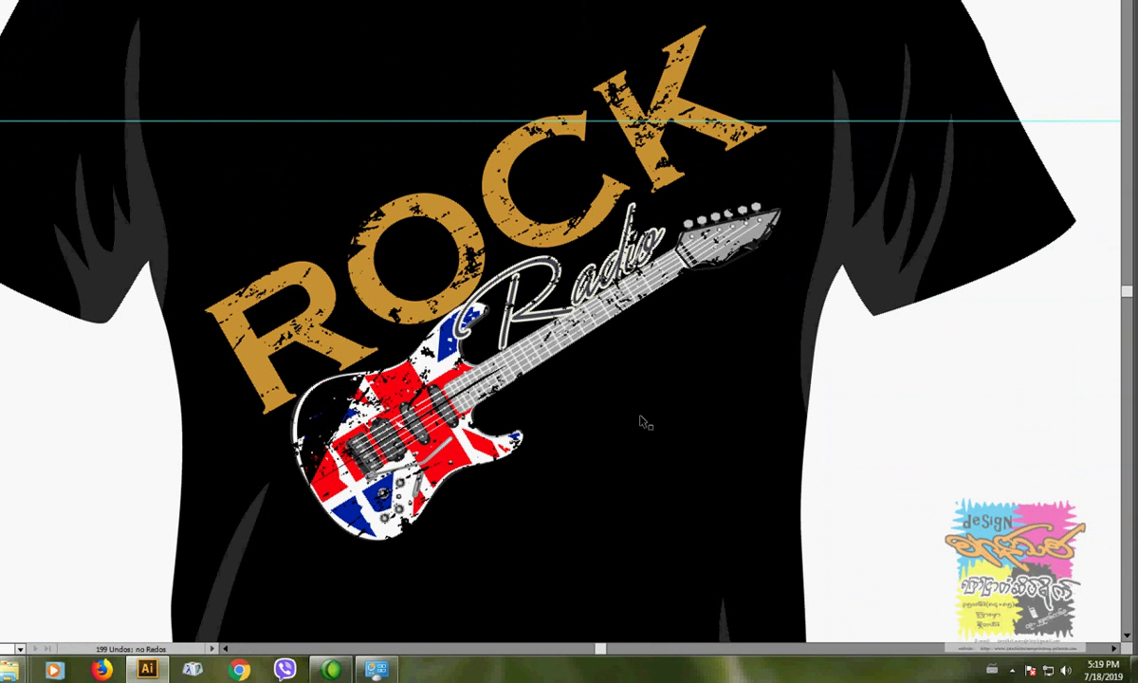
{"action": "left_click", "coordinate": [941, 450]}
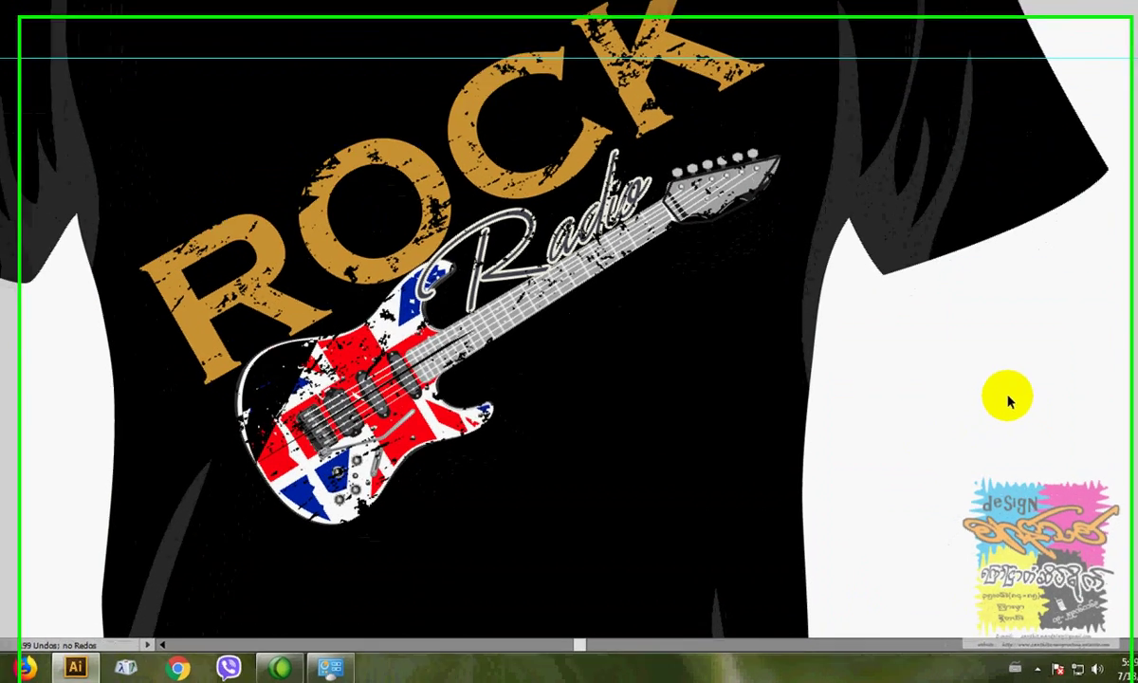
{"action": "mouse_move", "coordinate": [900, 423]}
{"action": "left_mouse_down"}
{"action": "mouse_move", "coordinate": [816, 423]}
{"action": "mouse_move", "coordinate": [414, 363]}
{"action": "left_mouse_up"}
{"action": "left_click_drag", "start_coordinate": [764, 376], "coordinate": [180, 369]}
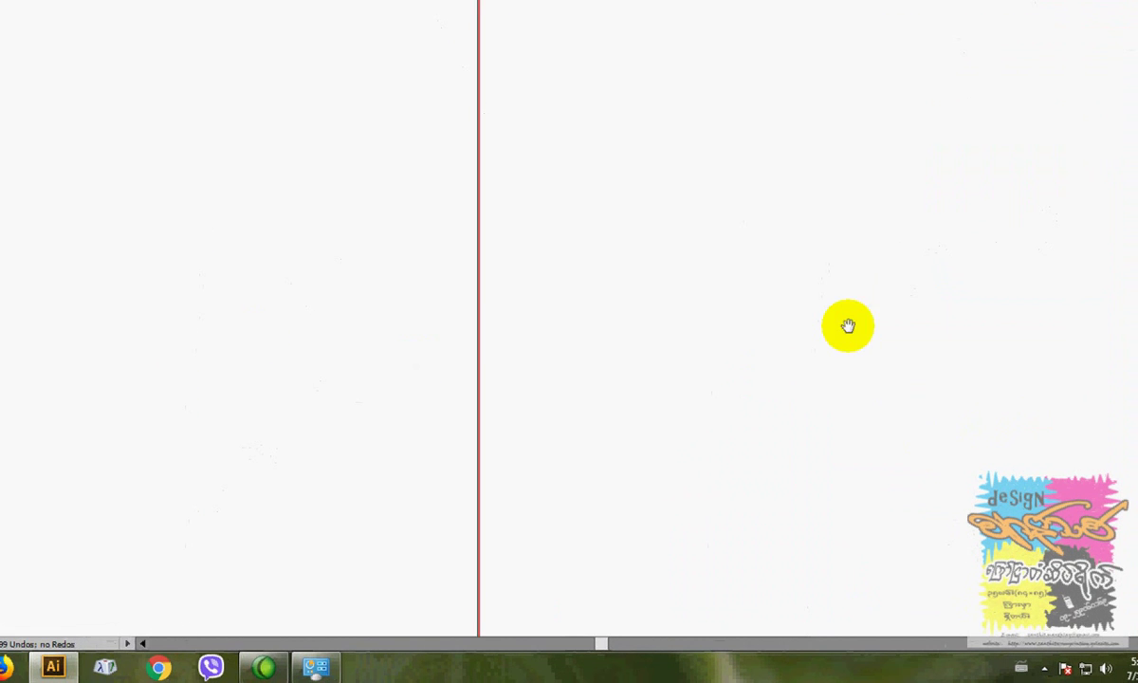
{"action": "left_click_drag", "start_coordinate": [172, 318], "coordinate": [471, 316]}
{"action": "left_click_drag", "start_coordinate": [706, 274], "coordinate": [117, 287]}
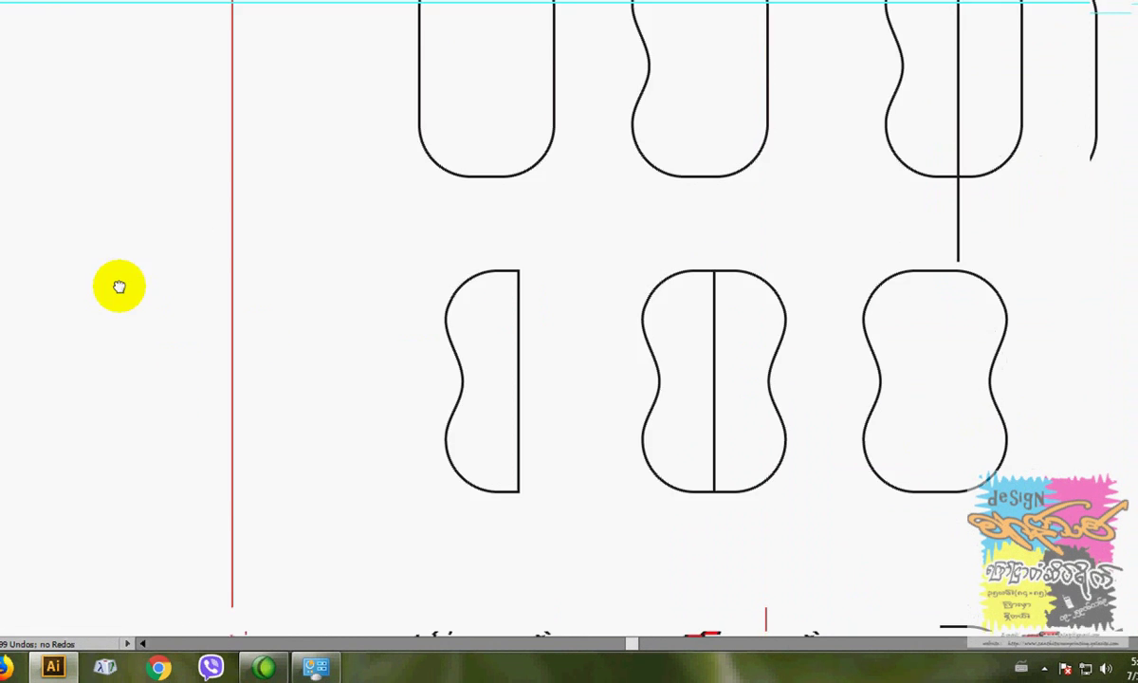
{"action": "left_click_drag", "start_coordinate": [389, 334], "coordinate": [266, 306]}
{"action": "scroll", "coordinate": [419, 344], "scroll_direction": "down", "scroll_amount": 2}
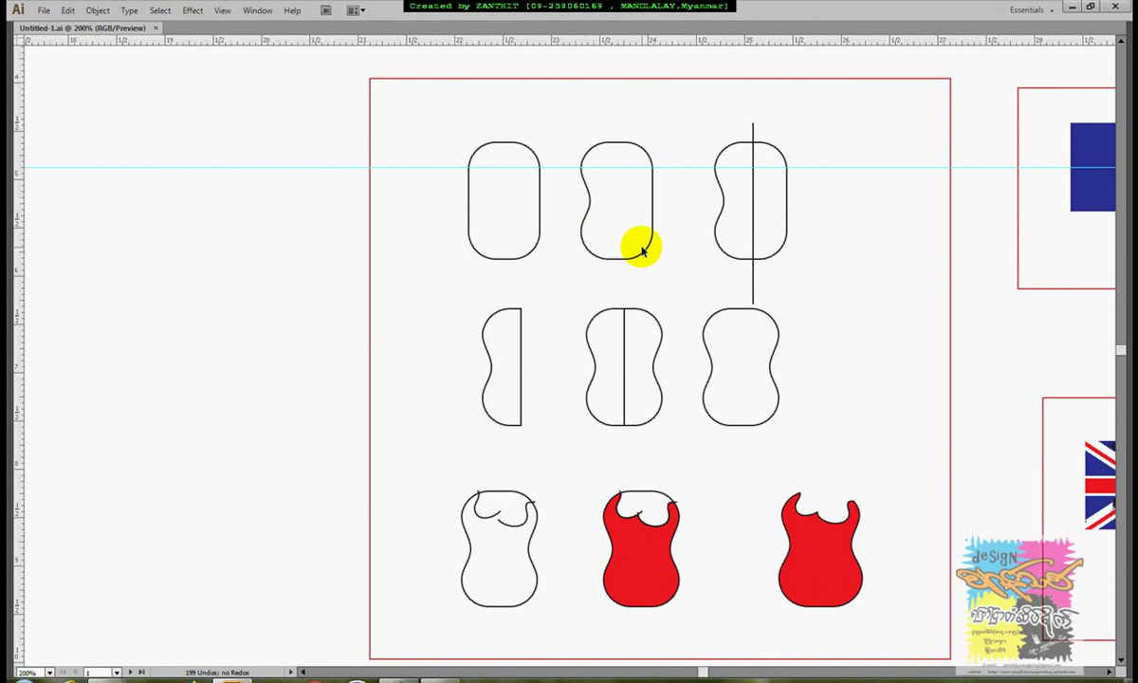
Show the hidden tools and panels and activate the Rounded Rectangle tool.
{"action": "key", "text": "Tab"}
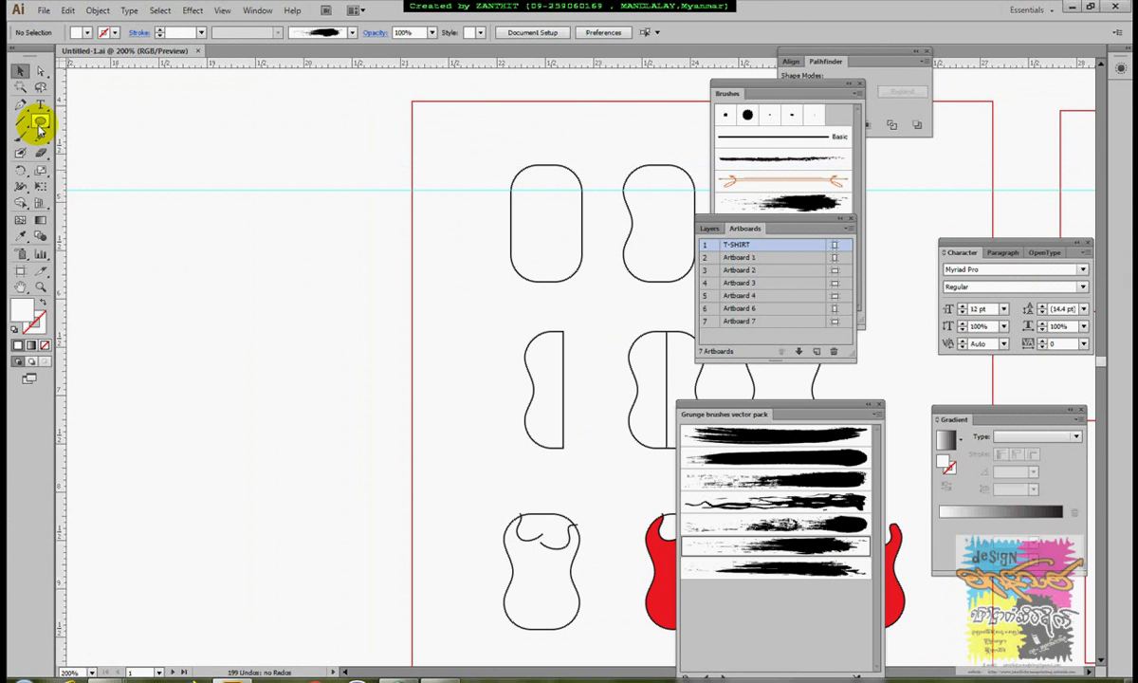
{"action": "left_click_drag", "start_coordinate": [40, 126], "coordinate": [99, 140]}
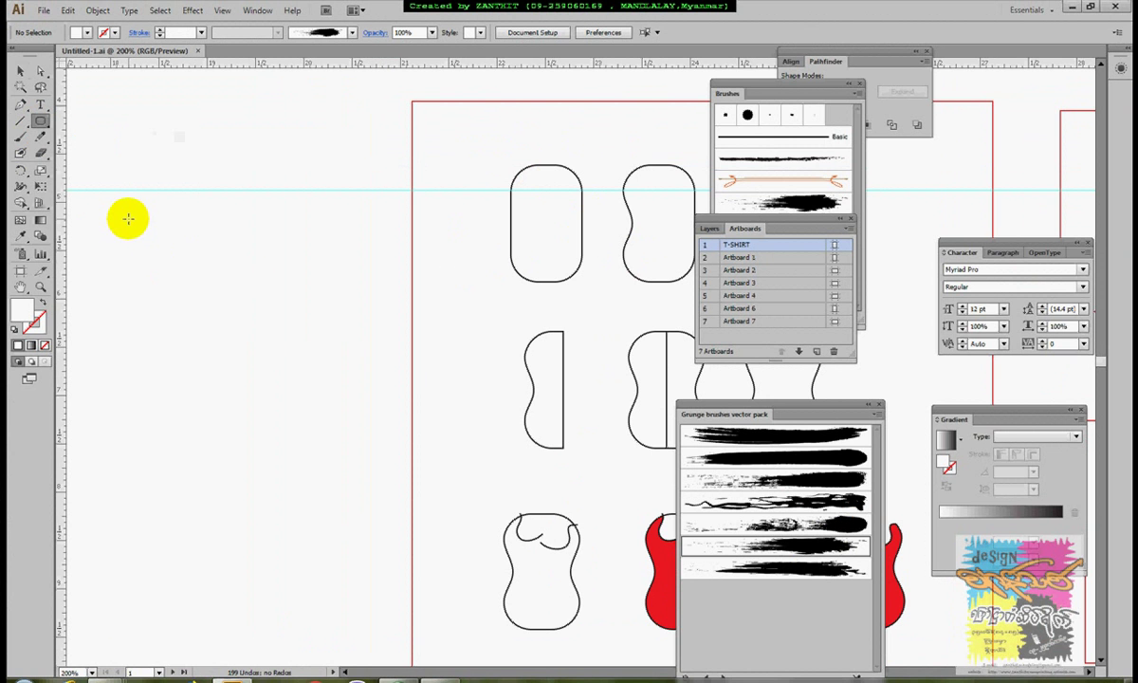
{"action": "left_click_drag", "start_coordinate": [128, 219], "coordinate": [242, 415]}
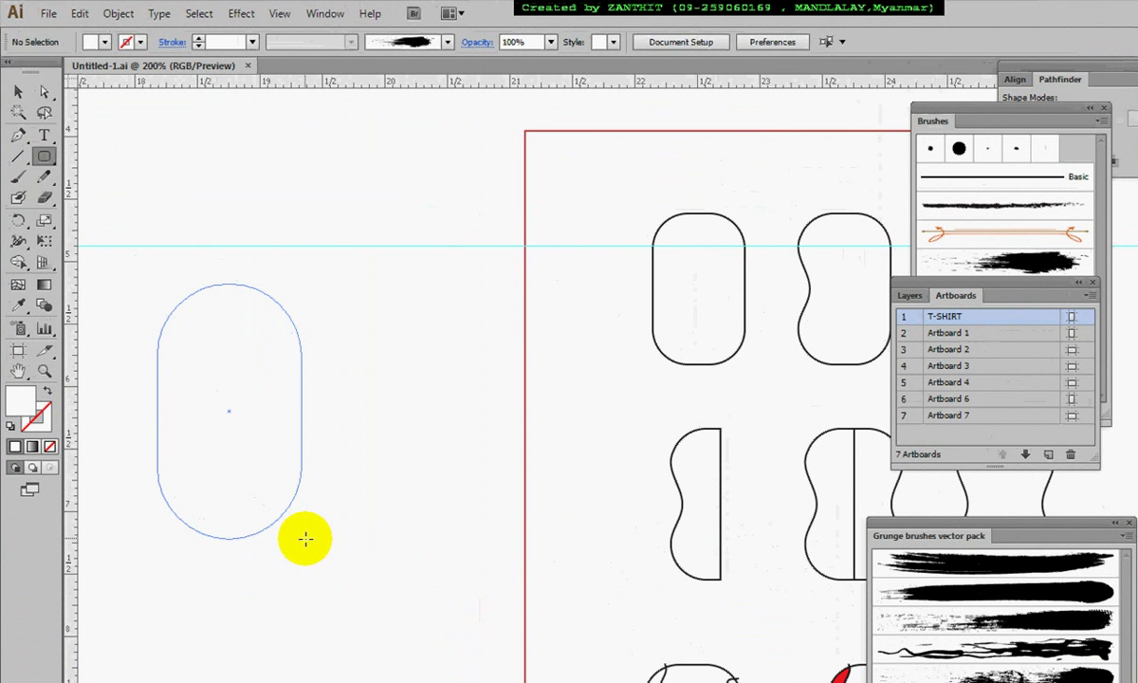
{"action": "left_click_drag", "start_coordinate": [305, 538], "coordinate": [305, 542]}
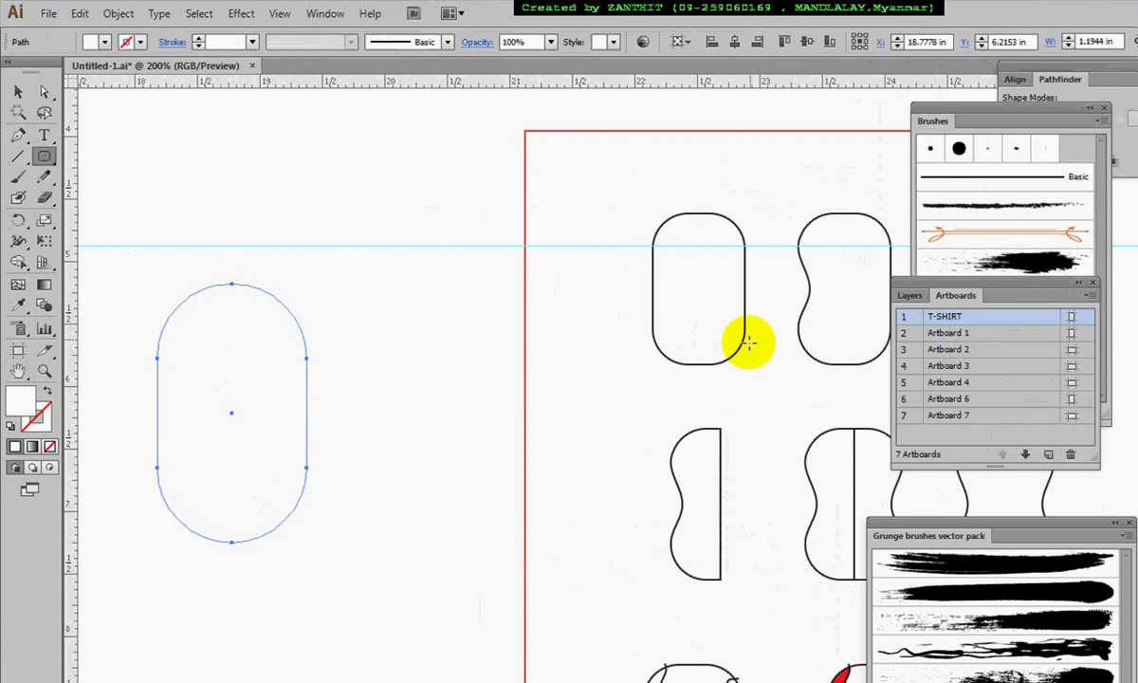
{"action": "left_click_drag", "start_coordinate": [336, 421], "coordinate": [615, 413]}
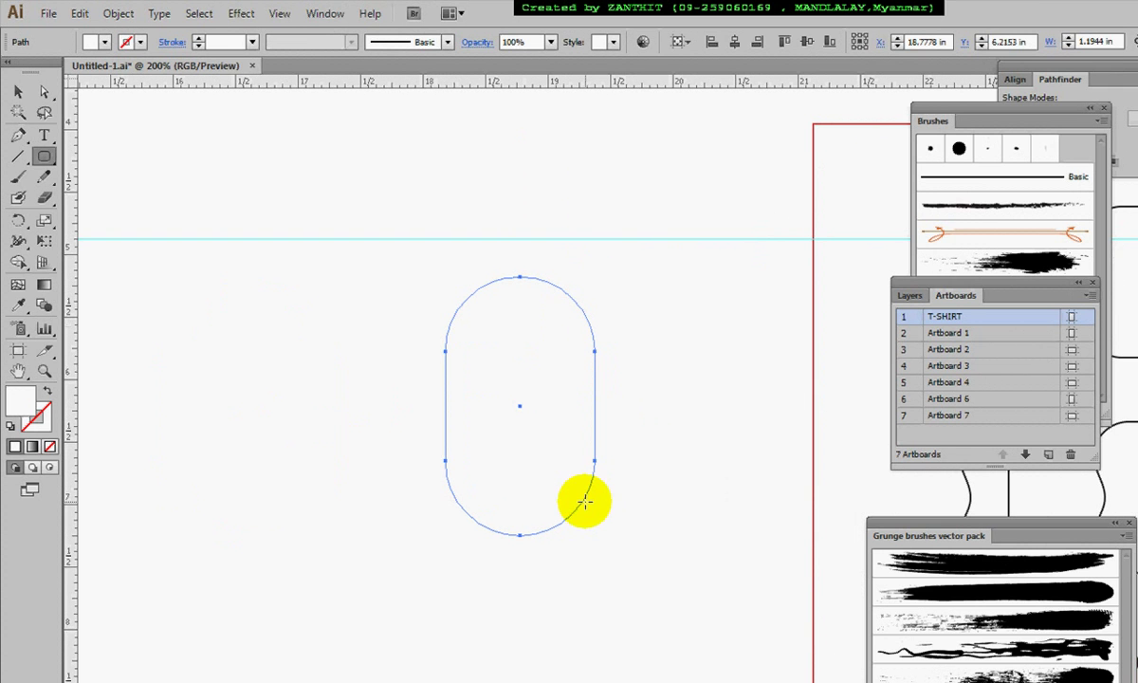
{"action": "key", "text": "Delete"}
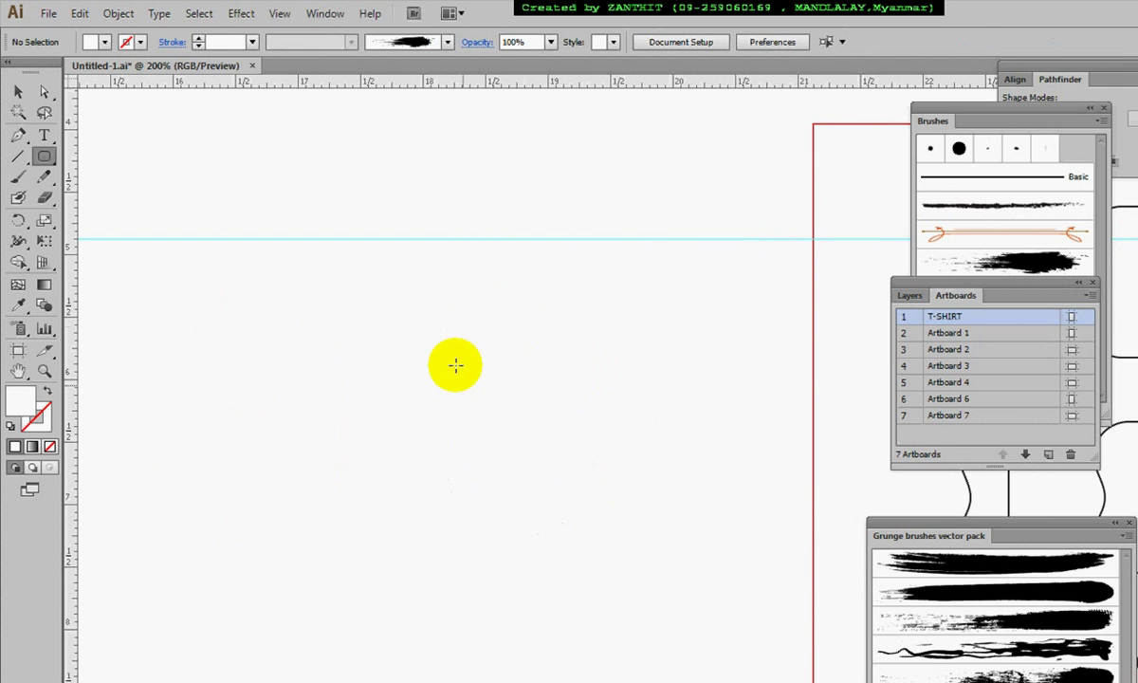
Set the Rounded Rectangle tool's corner radius to 0.375 in.
{"action": "left_click", "coordinate": [419, 308]}
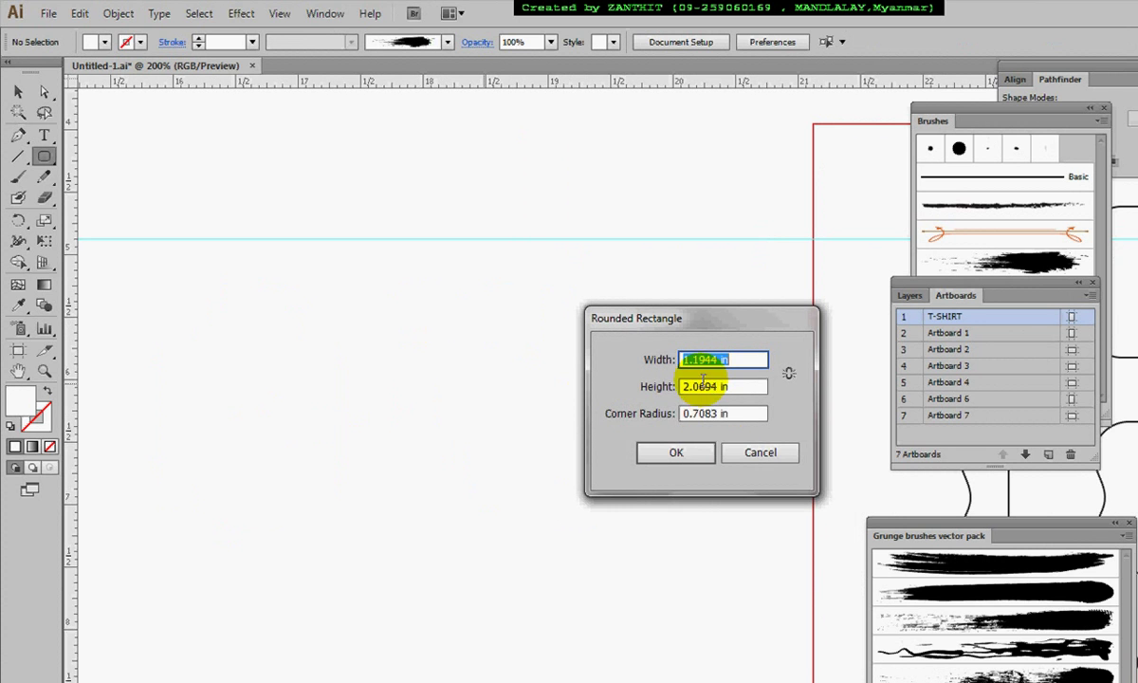
{"action": "left_click_drag", "start_coordinate": [717, 418], "coordinate": [666, 417]}
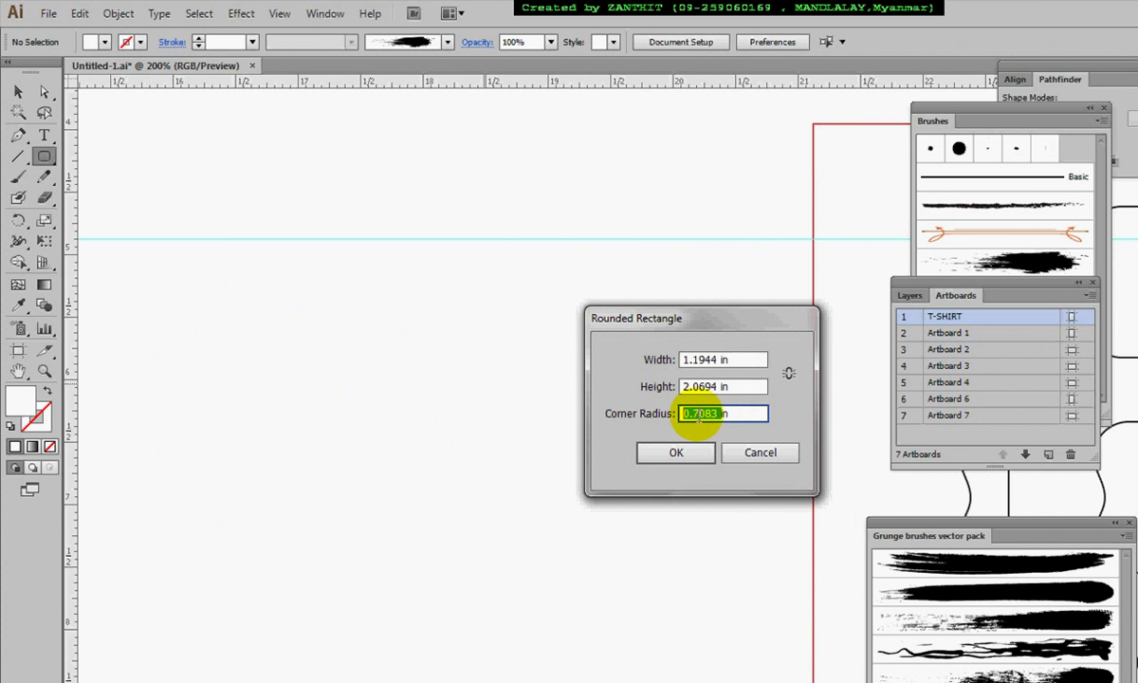
{"action": "type", "text": "0.375"}
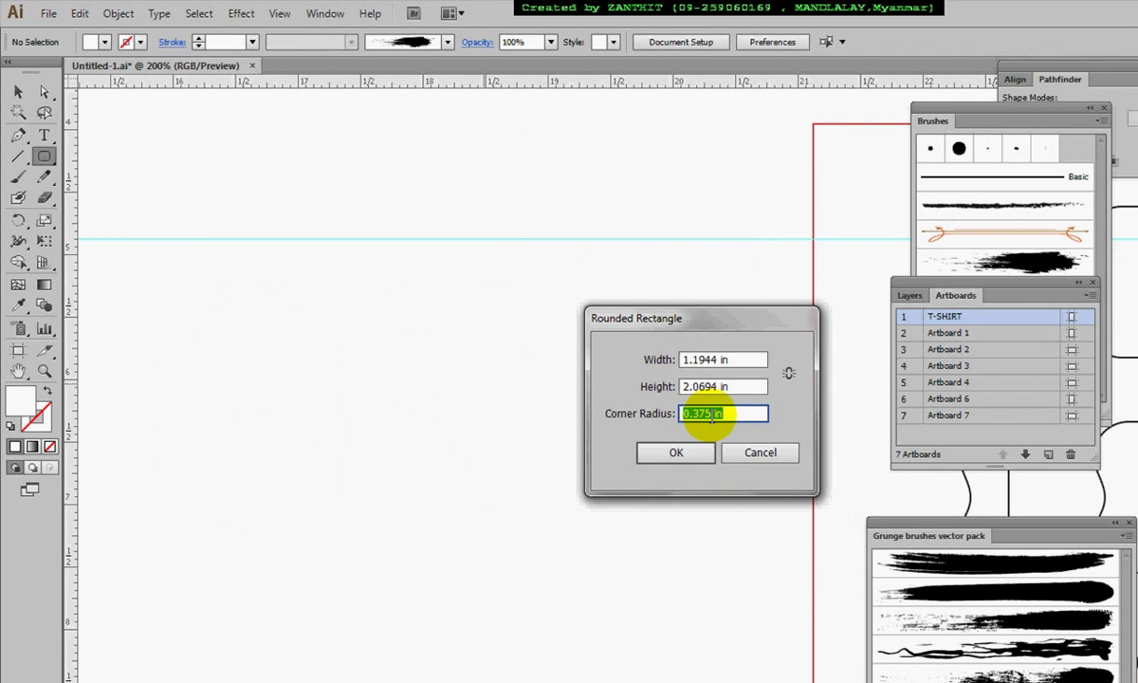
{"action": "key", "text": "Return"}
{"action": "left_click_drag", "start_coordinate": [352, 319], "coordinate": [537, 561]}
{"action": "key", "text": "ctrl+z"}
{"action": "key", "text": "ctrl+z"}
{"action": "left_click_drag", "start_coordinate": [279, 358], "coordinate": [433, 516]}
{"action": "key", "text": "ctrl+z"}
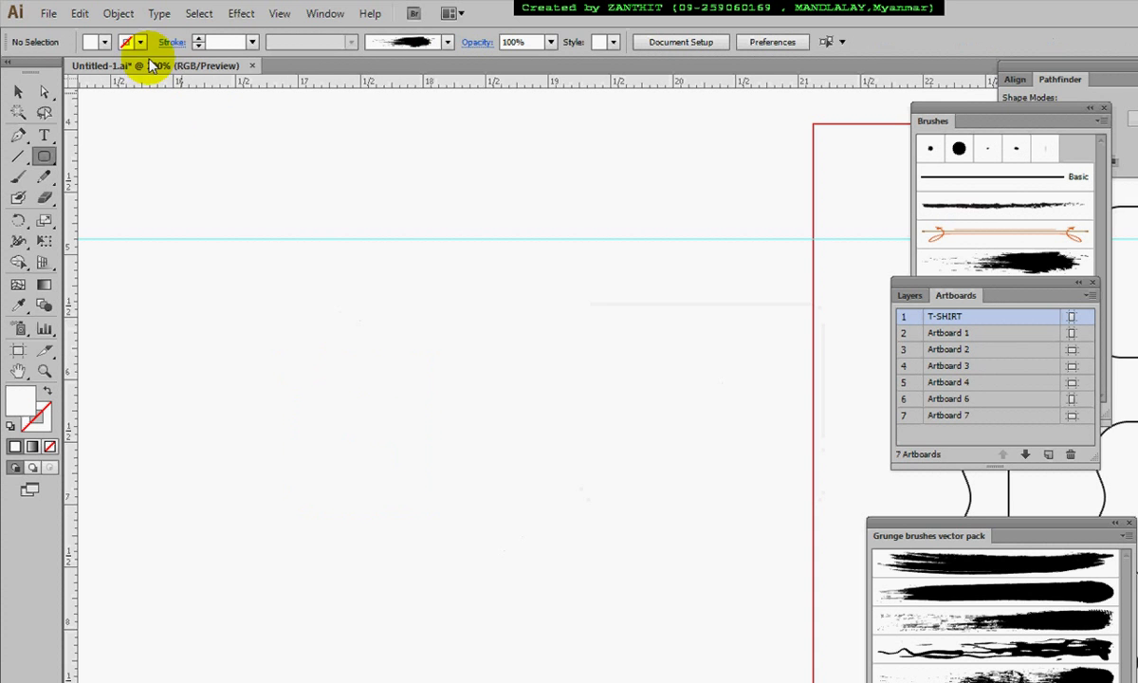
Draw a rounded rectangle about 1.4 by 2.5 in, with no fill and a black stroke, in the empty area beside the artboard.
{"action": "left_click", "coordinate": [97, 41]}
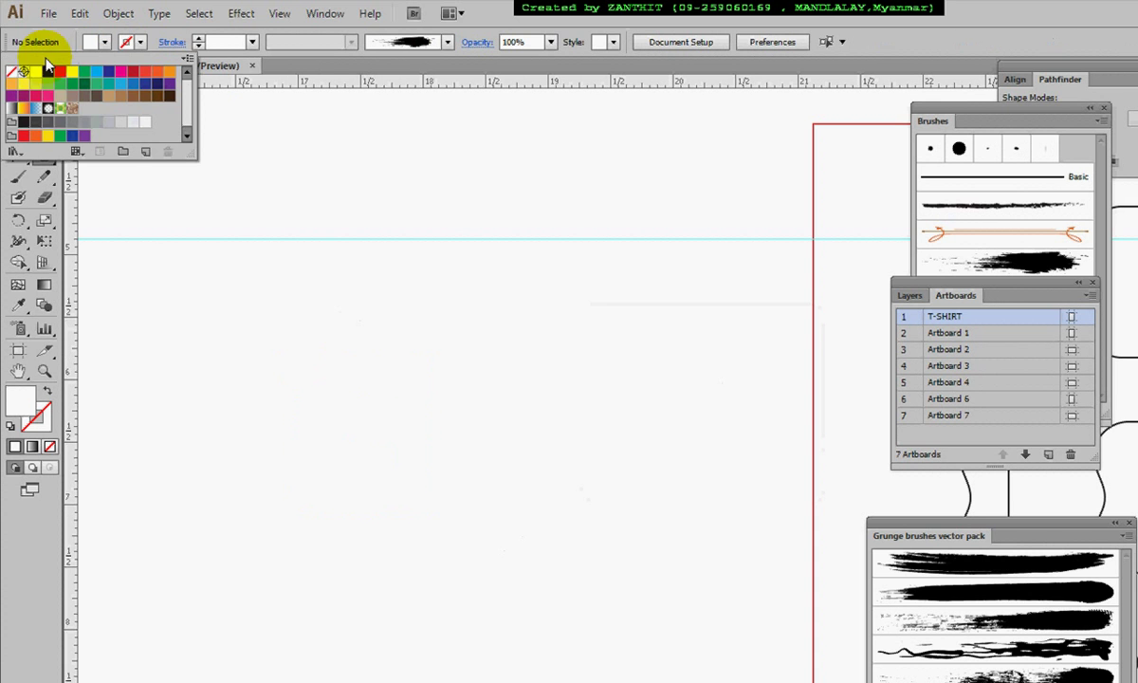
{"action": "left_click", "coordinate": [132, 43]}
{"action": "left_click", "coordinate": [132, 43]}
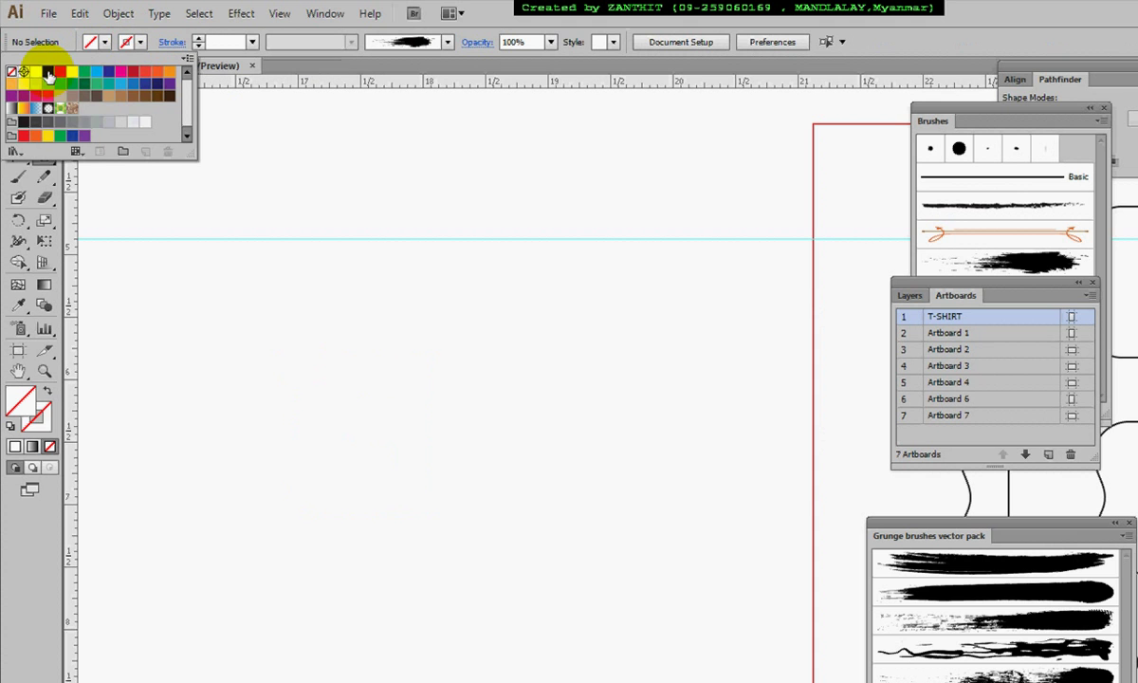
{"action": "left_click", "coordinate": [47, 74]}
{"action": "left_click_drag", "start_coordinate": [393, 333], "coordinate": [569, 643]}
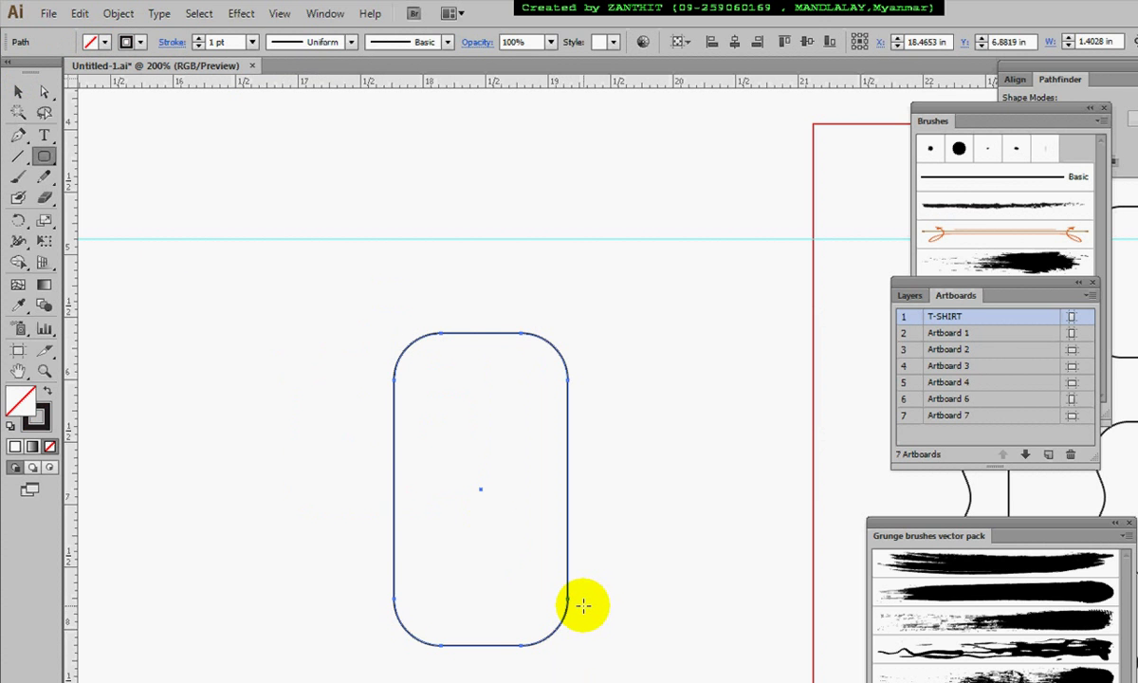
Activate the Warp tool and make its brush slightly smaller.
{"action": "left_click_drag", "start_coordinate": [811, 401], "coordinate": [384, 376]}
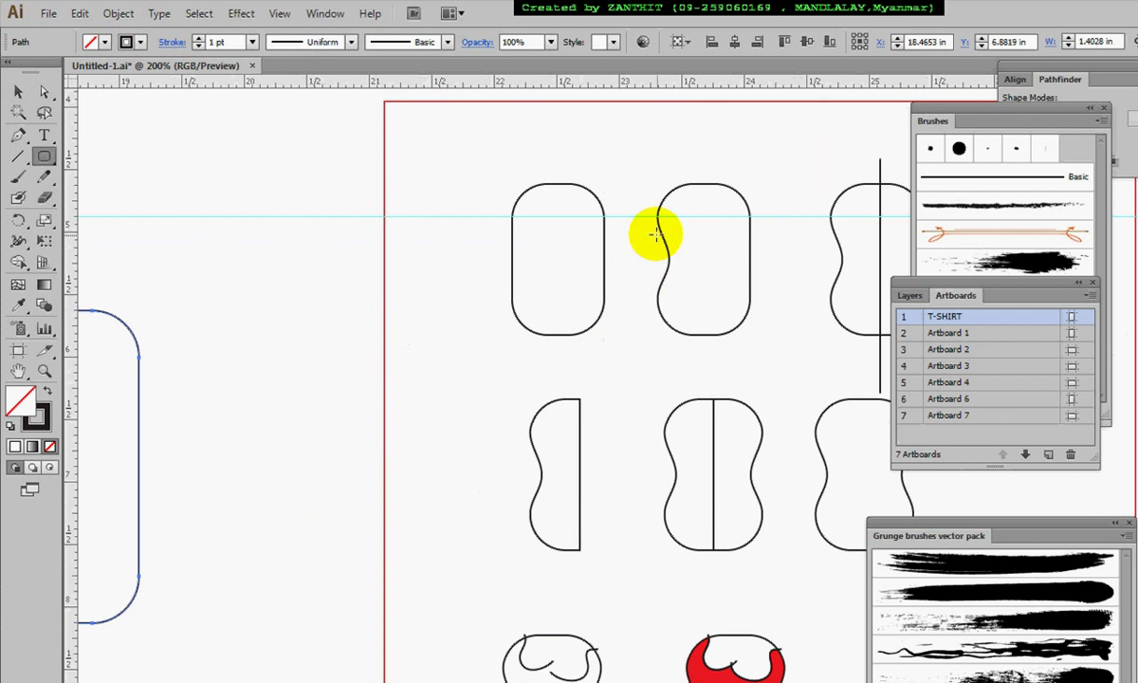
{"action": "left_click_drag", "start_coordinate": [304, 478], "coordinate": [595, 438]}
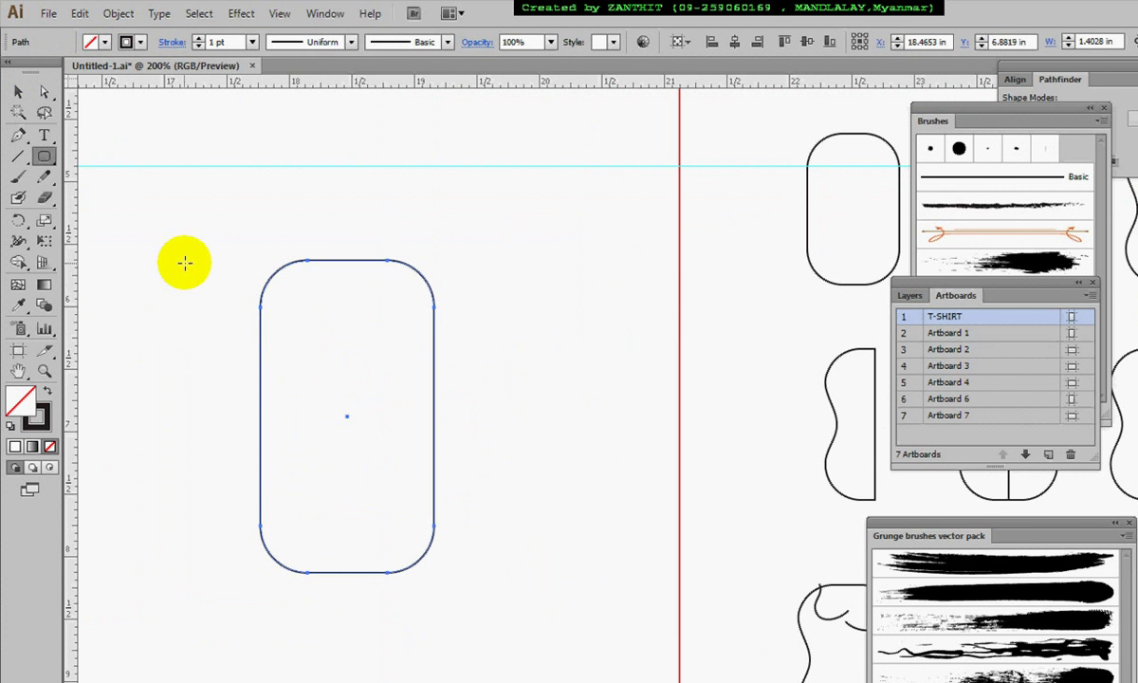
{"action": "left_click", "coordinate": [49, 161]}
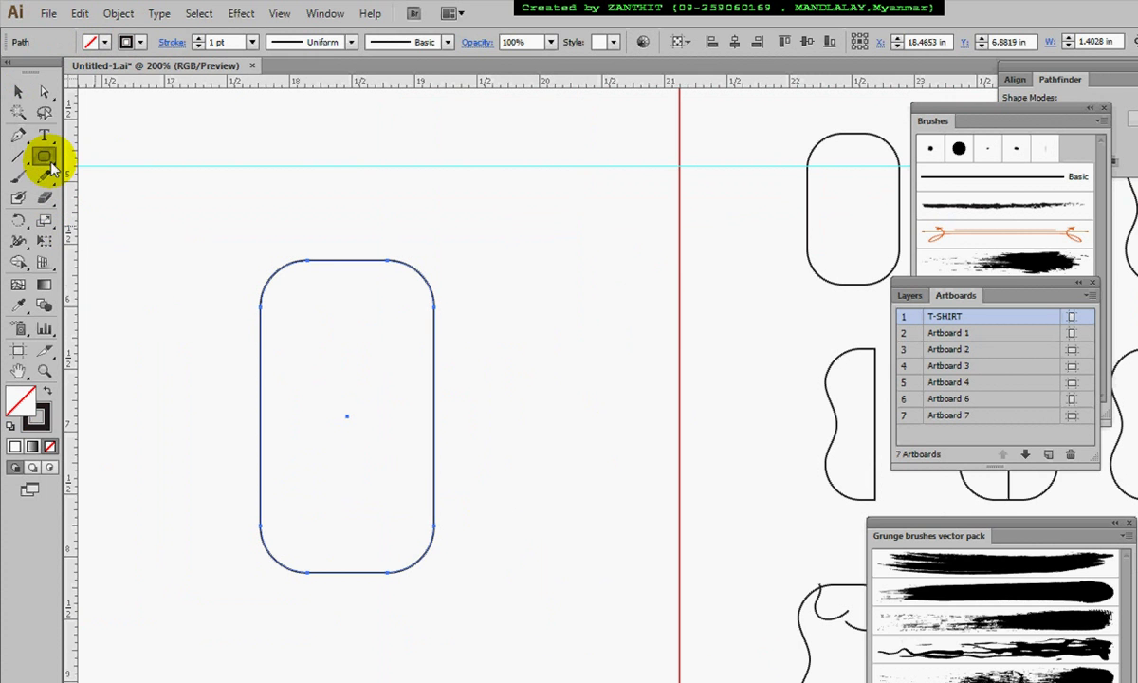
{"action": "left_click", "coordinate": [21, 160]}
{"action": "left_click_drag", "start_coordinate": [23, 163], "coordinate": [21, 142]}
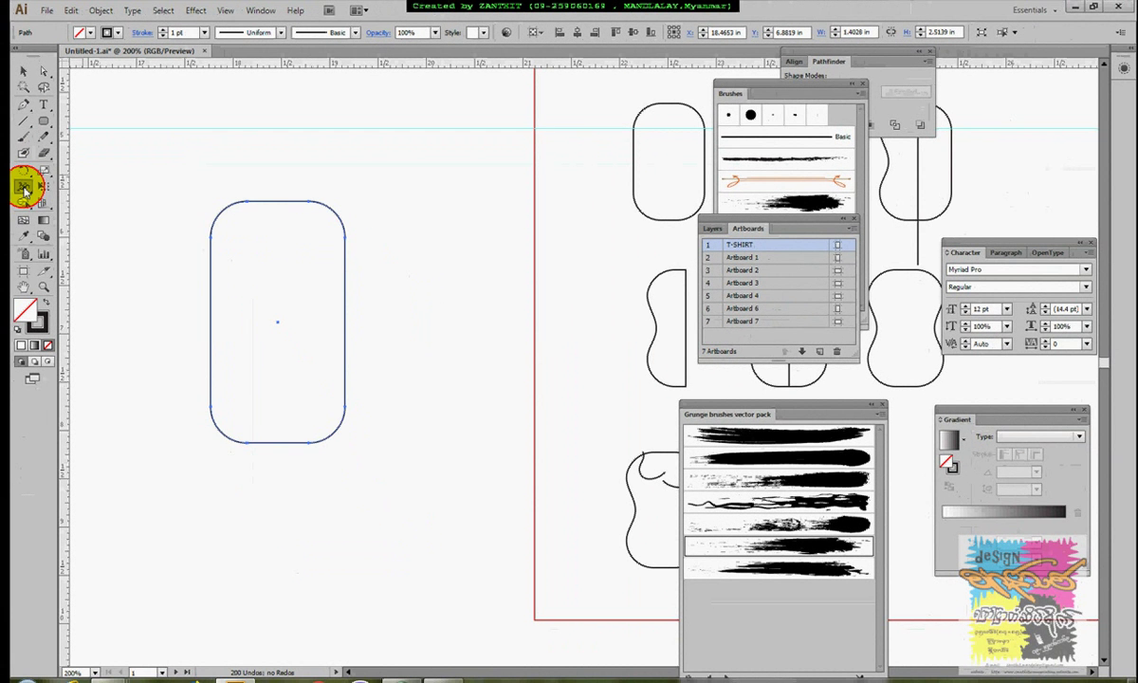
{"action": "left_click", "coordinate": [25, 190]}
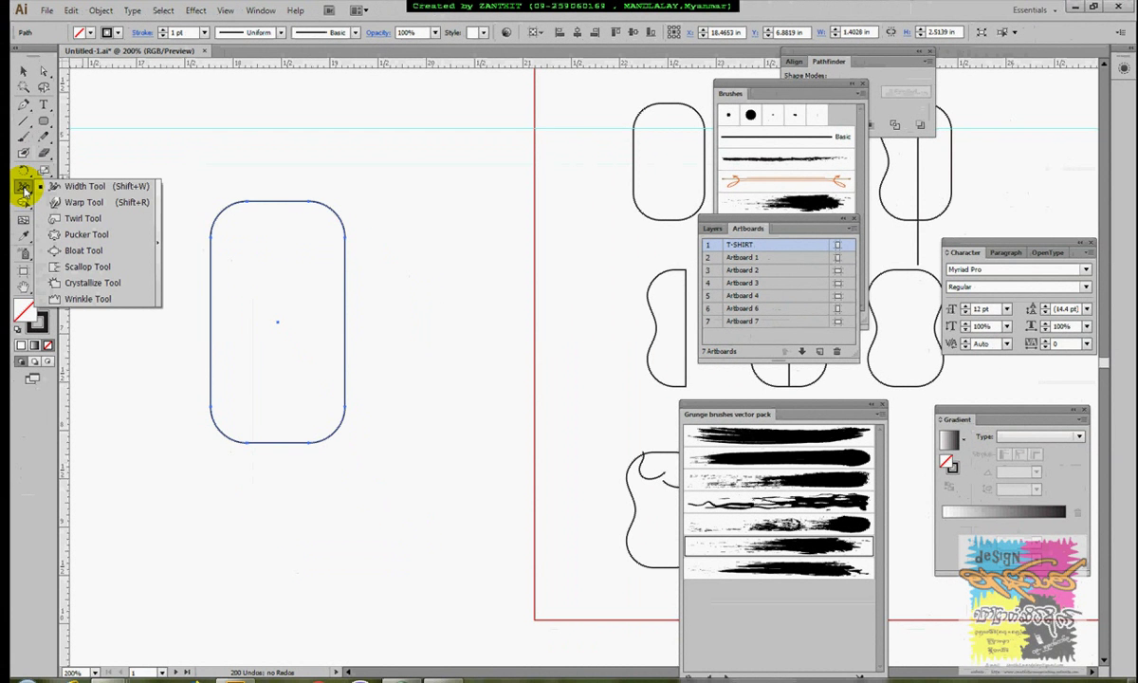
{"action": "left_click", "coordinate": [107, 205]}
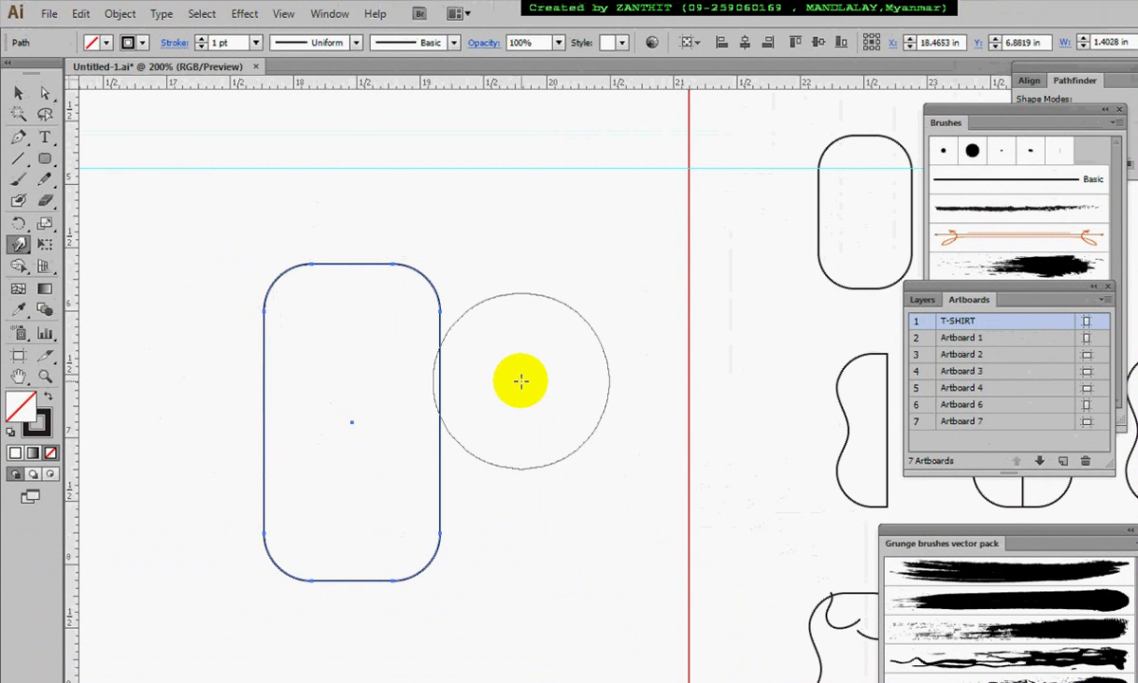
{"action": "mouse_move", "coordinate": [520, 376]}
{"action": "left_mouse_down"}
{"action": "mouse_move", "coordinate": [522, 431]}
{"action": "mouse_move", "coordinate": [510, 391]}
{"action": "mouse_move", "coordinate": [468, 389]}
{"action": "mouse_move", "coordinate": [528, 389]}
{"action": "mouse_move", "coordinate": [507, 398]}
{"action": "mouse_move", "coordinate": [512, 388]}
{"action": "left_mouse_up"}
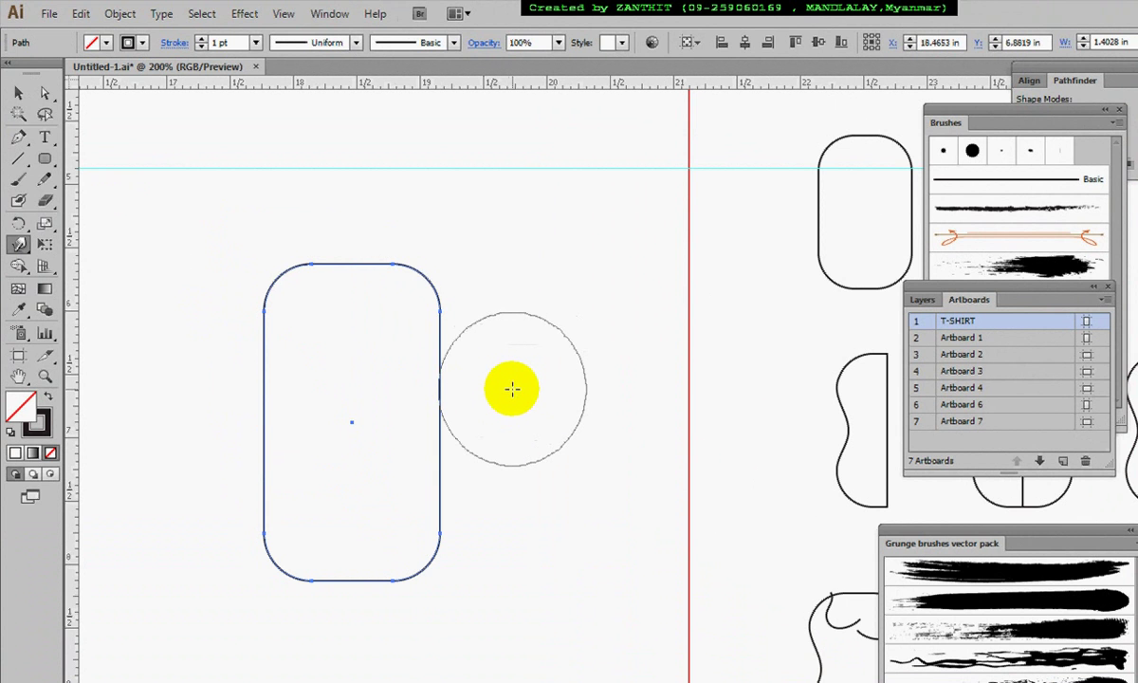
{"action": "mouse_move", "coordinate": [224, 401]}
{"action": "left_mouse_down"}
{"action": "mouse_move", "coordinate": [280, 423]}
{"action": "mouse_move", "coordinate": [310, 472]}
{"action": "mouse_move", "coordinate": [234, 438]}
{"action": "left_mouse_up"}
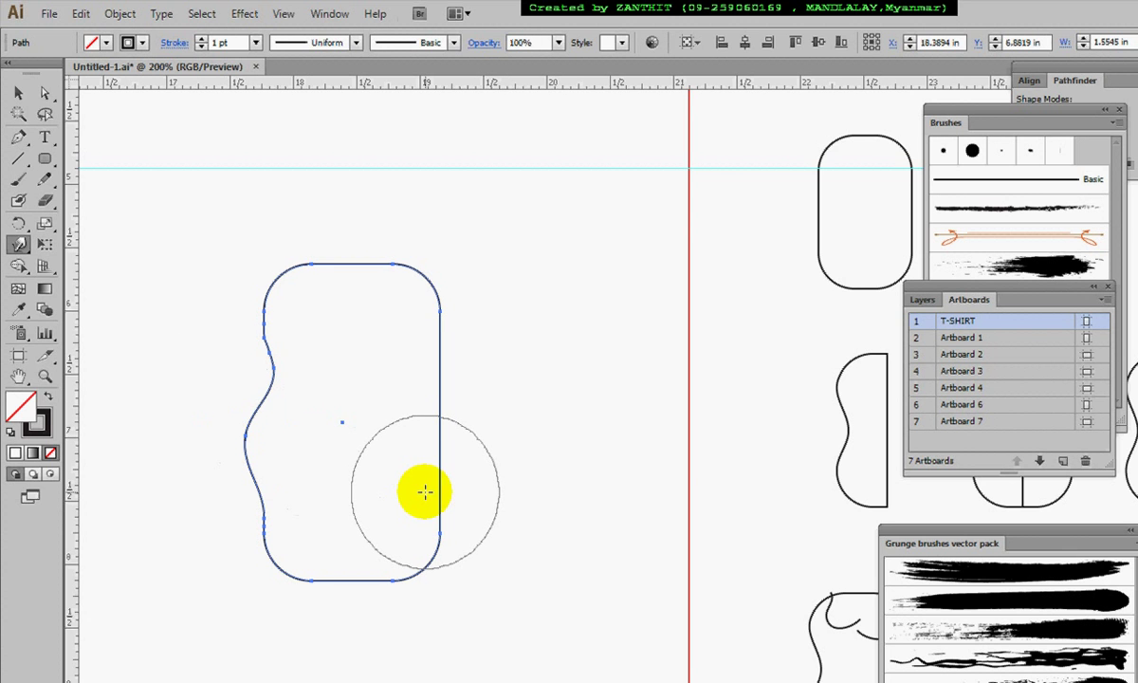
{"action": "key", "text": "ctrl"}
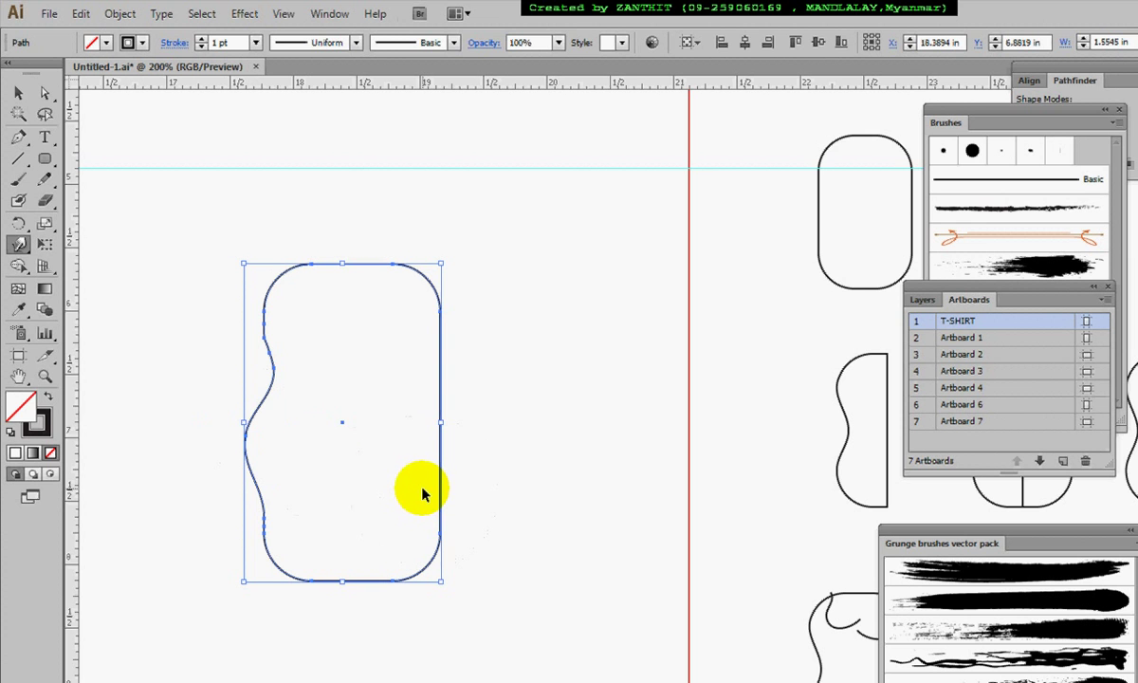
{"action": "key", "text": "ctrl+z"}
{"action": "key", "text": "ctrl+z"}
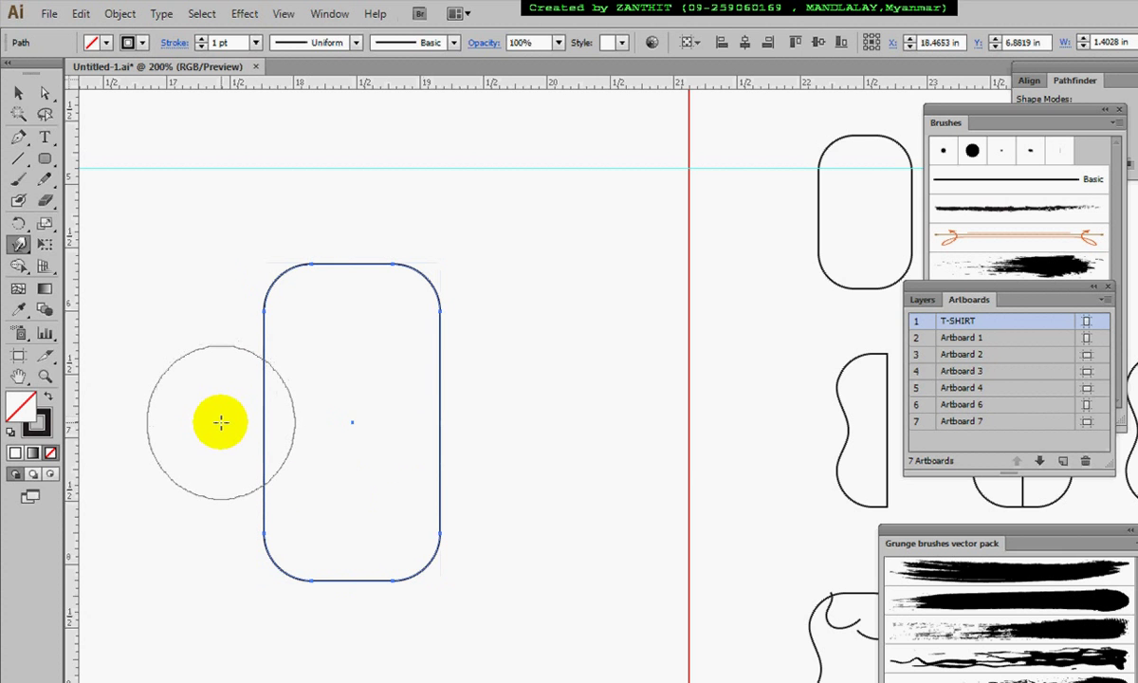
Warp the middle of the rounded rectangle's left edge inward, and redraw the curves above and below the indent smoothly with the Pencil tool.
{"action": "left_click_drag", "start_coordinate": [220, 422], "coordinate": [288, 426]}
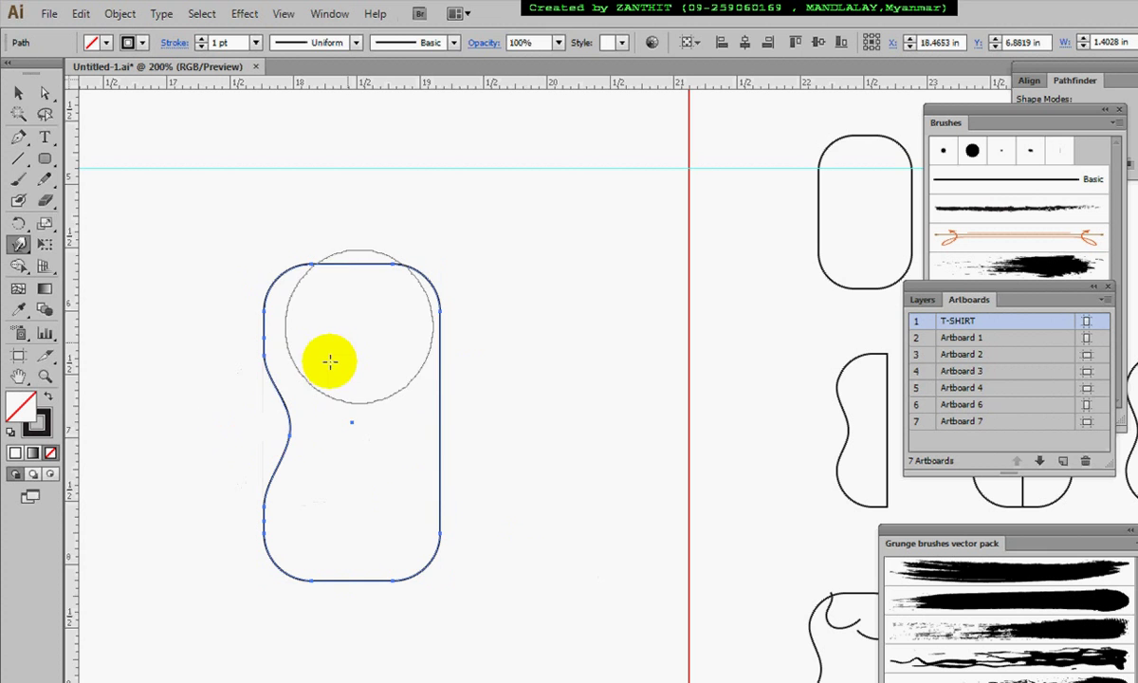
{"action": "left_click", "coordinate": [46, 179]}
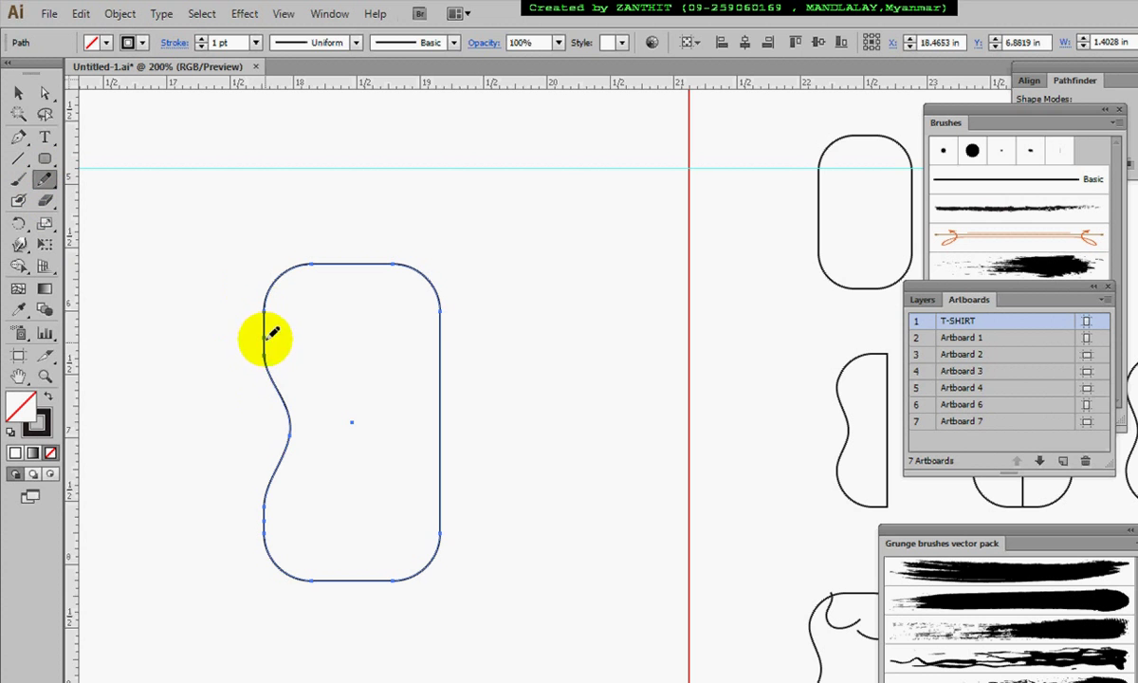
{"action": "left_click_drag", "start_coordinate": [267, 303], "coordinate": [276, 322]}
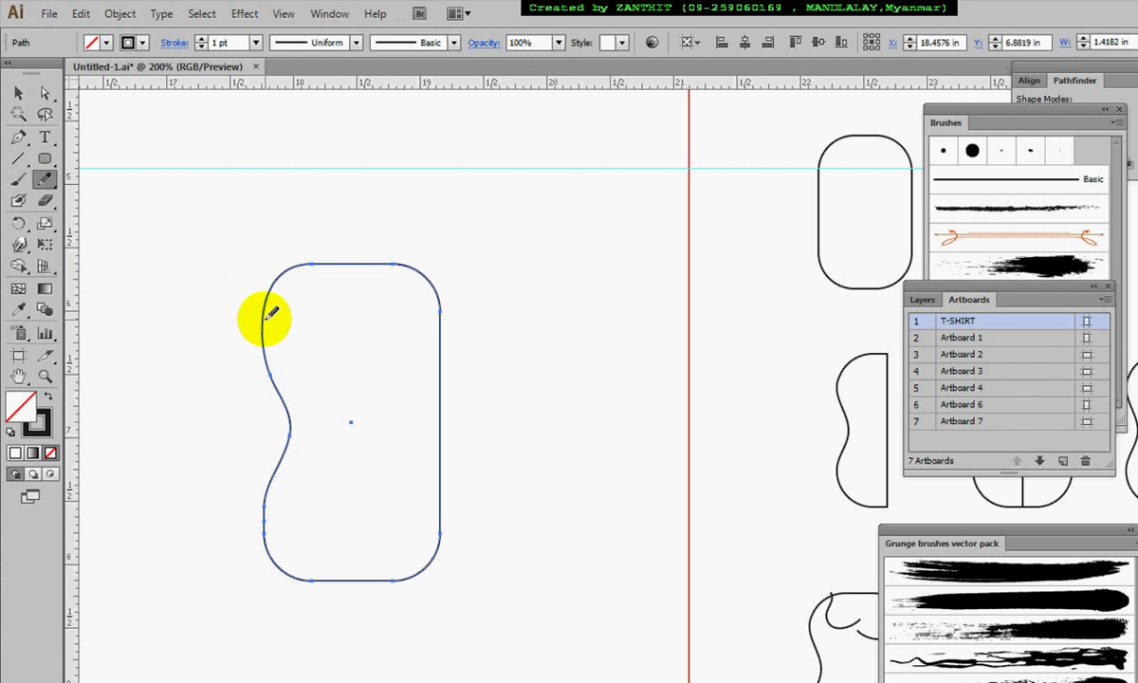
{"action": "mouse_move", "coordinate": [277, 470]}
{"action": "left_mouse_down"}
{"action": "mouse_move", "coordinate": [268, 499]}
{"action": "mouse_move", "coordinate": [286, 565]}
{"action": "left_mouse_up"}
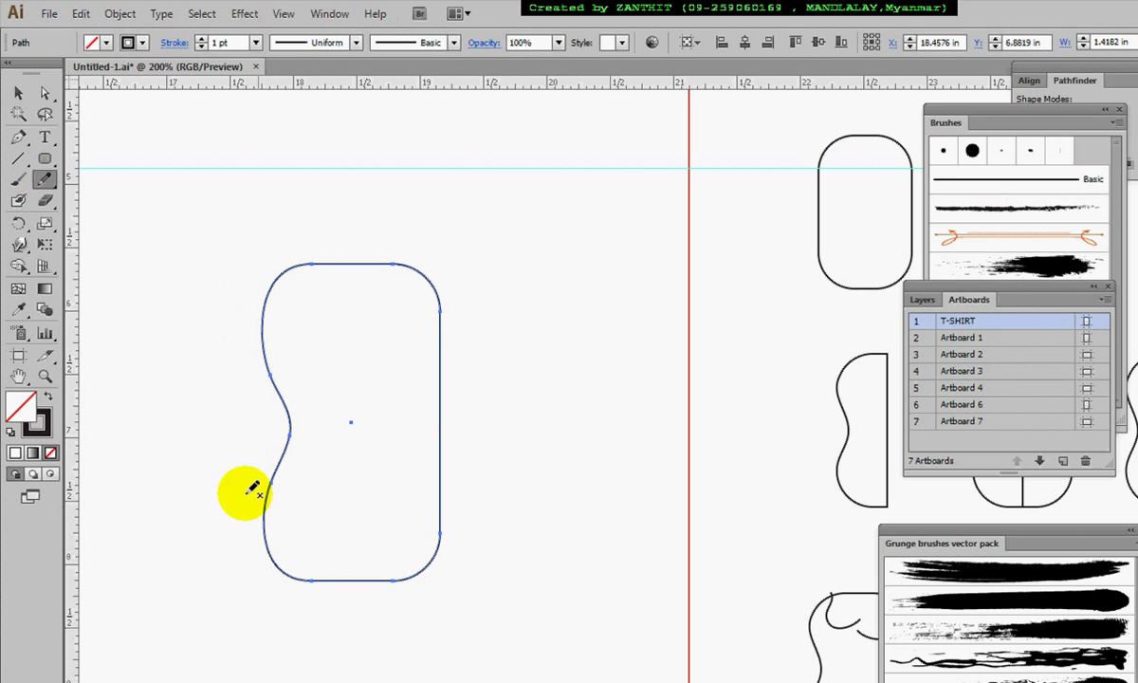
{"action": "left_click", "coordinate": [18, 92]}
{"action": "left_click", "coordinate": [528, 361]}
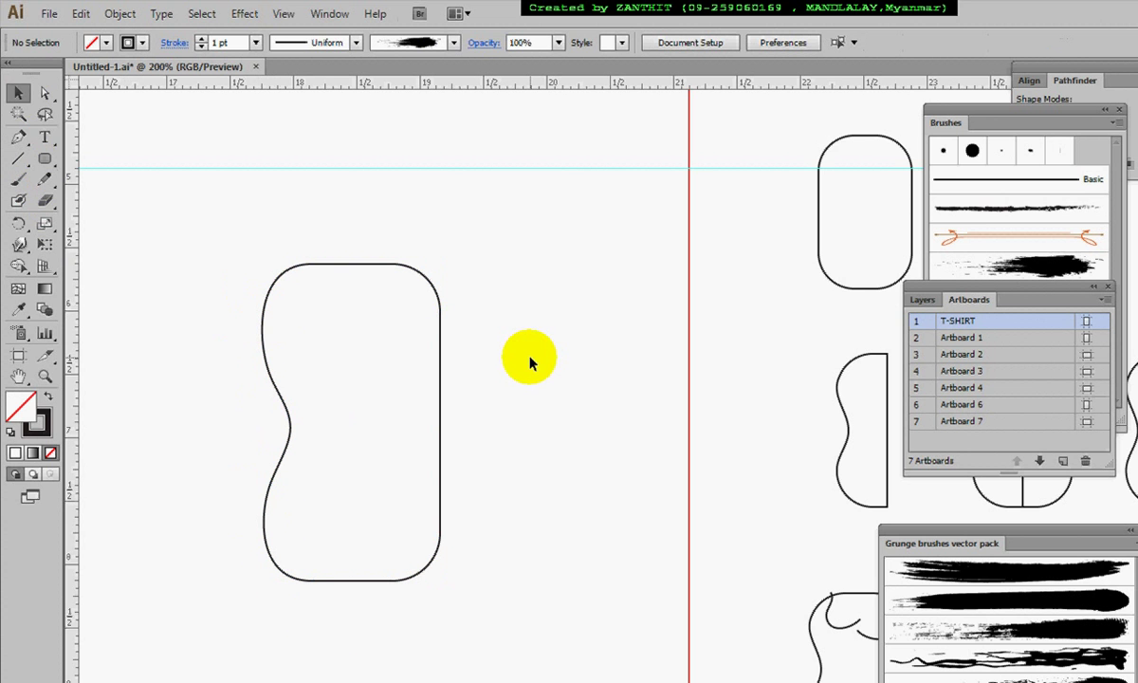
Shorten the warped shape to about 2.3 in high by lowering its top edge, and draw a vertical line through its middle, overhanging both ends.
{"action": "left_click", "coordinate": [348, 261]}
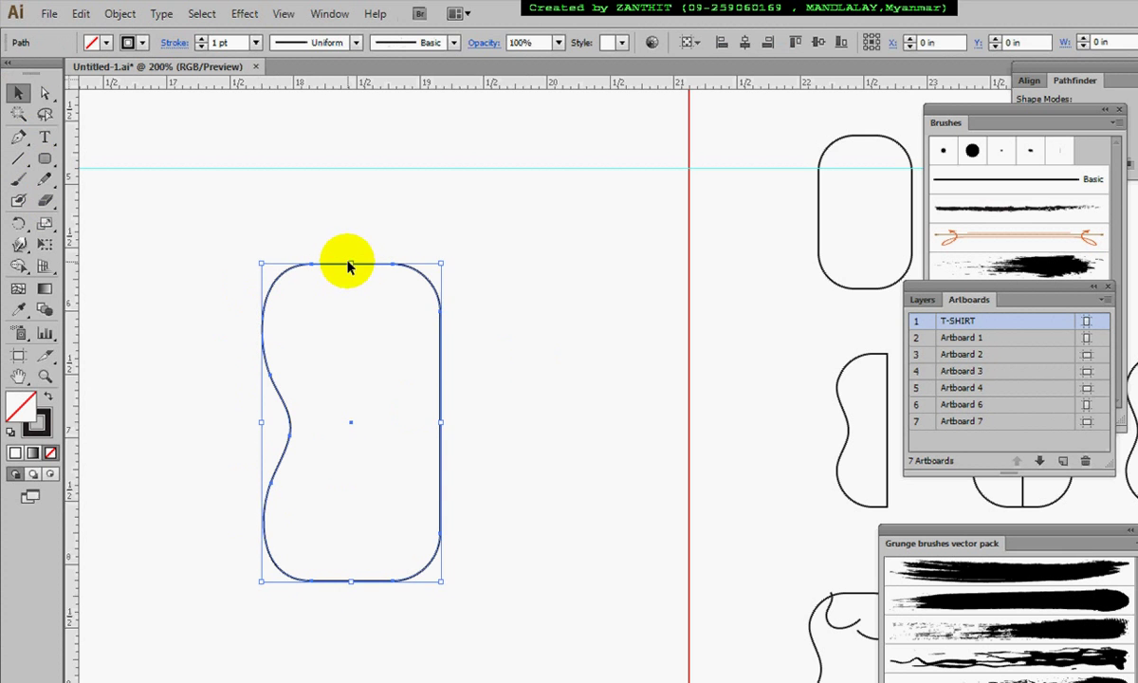
{"action": "left_click_drag", "start_coordinate": [351, 262], "coordinate": [351, 287]}
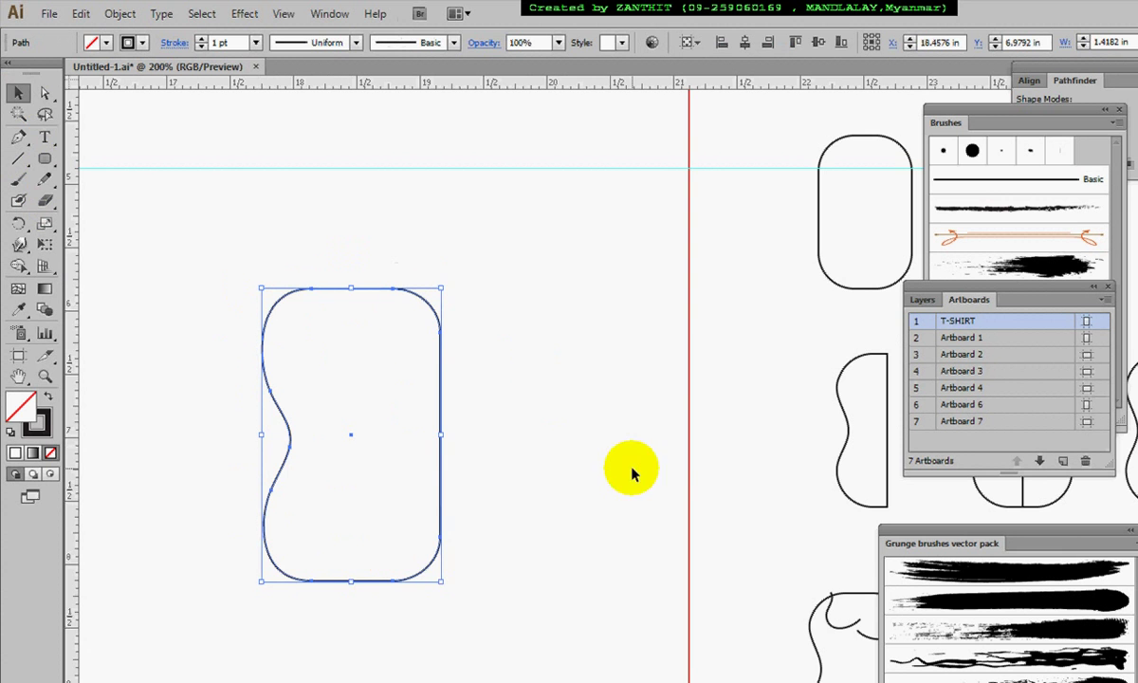
{"action": "left_click_drag", "start_coordinate": [699, 433], "coordinate": [377, 483]}
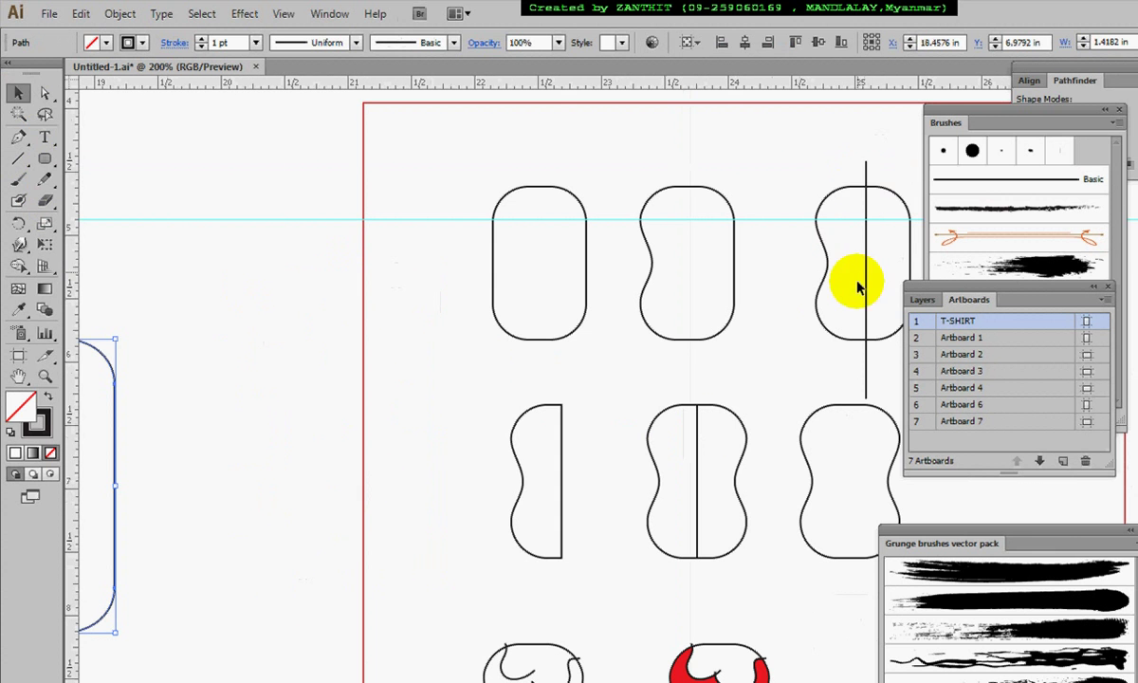
{"action": "key", "text": "space"}
{"action": "left_click_drag", "start_coordinate": [741, 405], "coordinate": [501, 467]}
{"action": "mouse_move", "coordinate": [197, 512]}
{"action": "left_mouse_down"}
{"action": "mouse_move", "coordinate": [478, 462]}
{"action": "mouse_move", "coordinate": [381, 516]}
{"action": "mouse_move", "coordinate": [488, 490]}
{"action": "left_mouse_up"}
{"action": "key", "text": "backslash"}
{"action": "left_click_drag", "start_coordinate": [287, 243], "coordinate": [287, 653]}
Remove the shape's right half and the line's overhanging ends with the Shape Builder tool, leaving only the closed left half.
{"action": "left_click", "coordinate": [16, 90]}
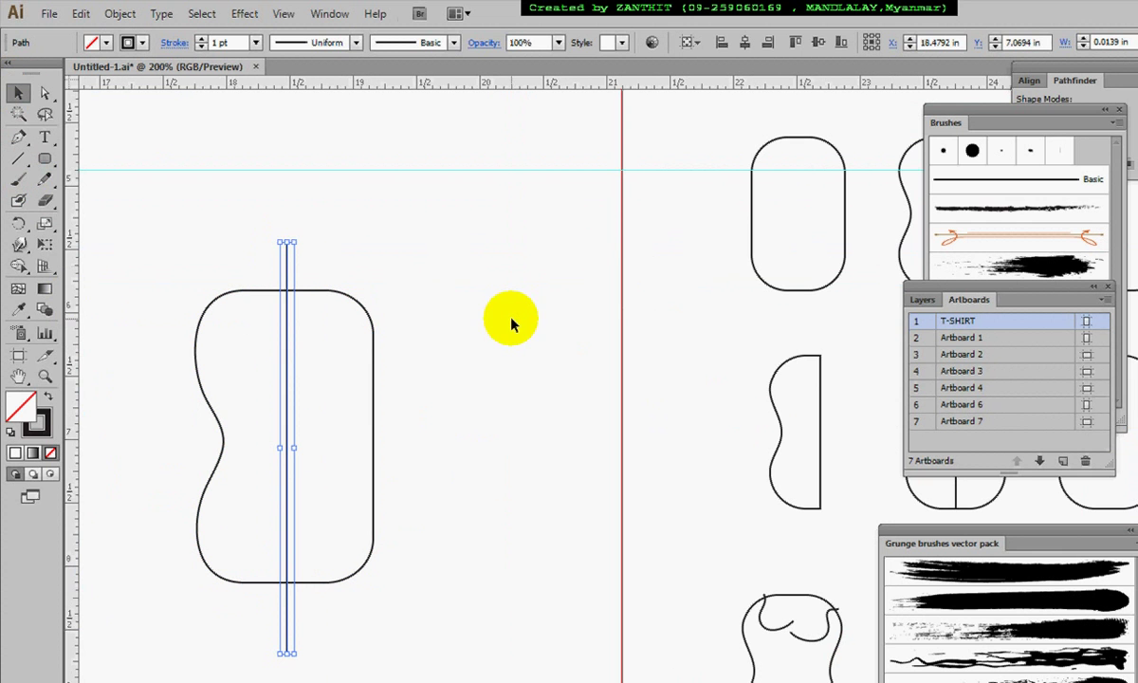
{"action": "left_click", "coordinate": [350, 298], "text": "shift"}
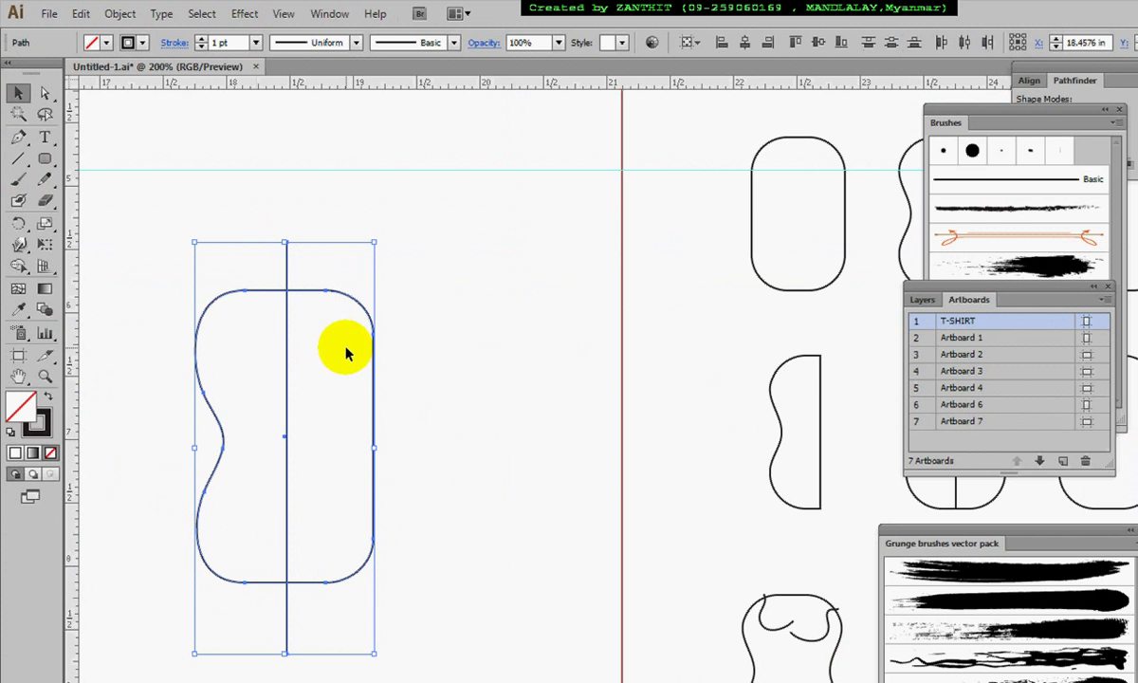
{"action": "left_click", "coordinate": [19, 266]}
{"action": "left_click_drag", "start_coordinate": [312, 256], "coordinate": [313, 558]}
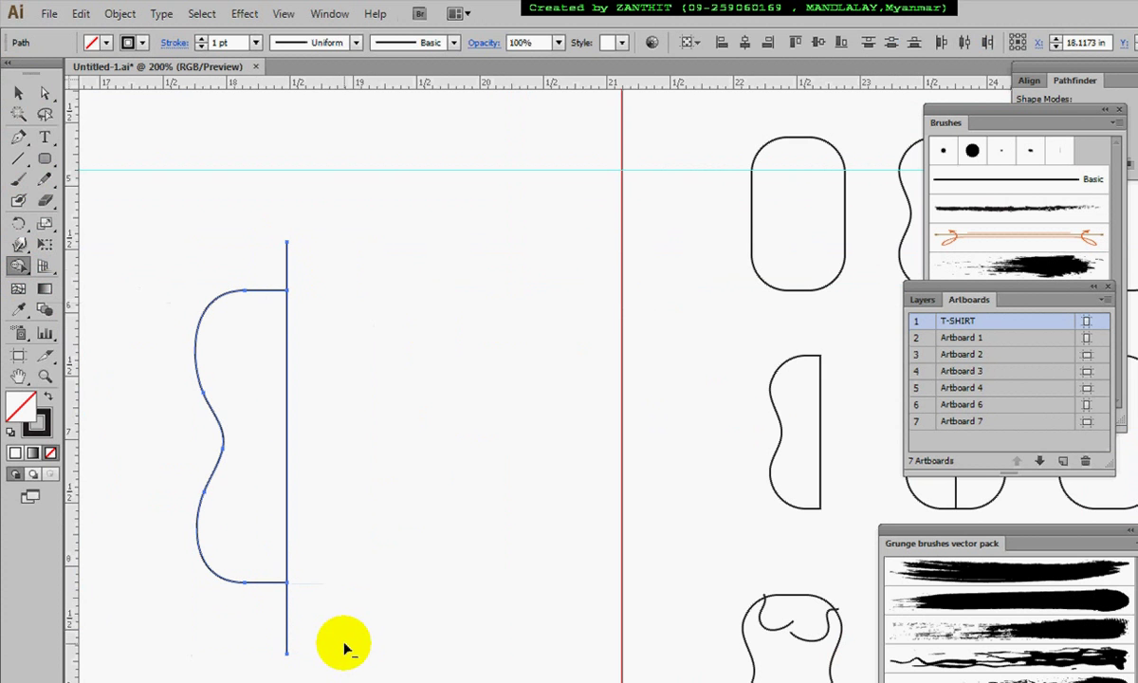
{"action": "left_click", "coordinate": [287, 266], "text": "alt"}
{"action": "left_click", "coordinate": [287, 616], "text": "alt"}
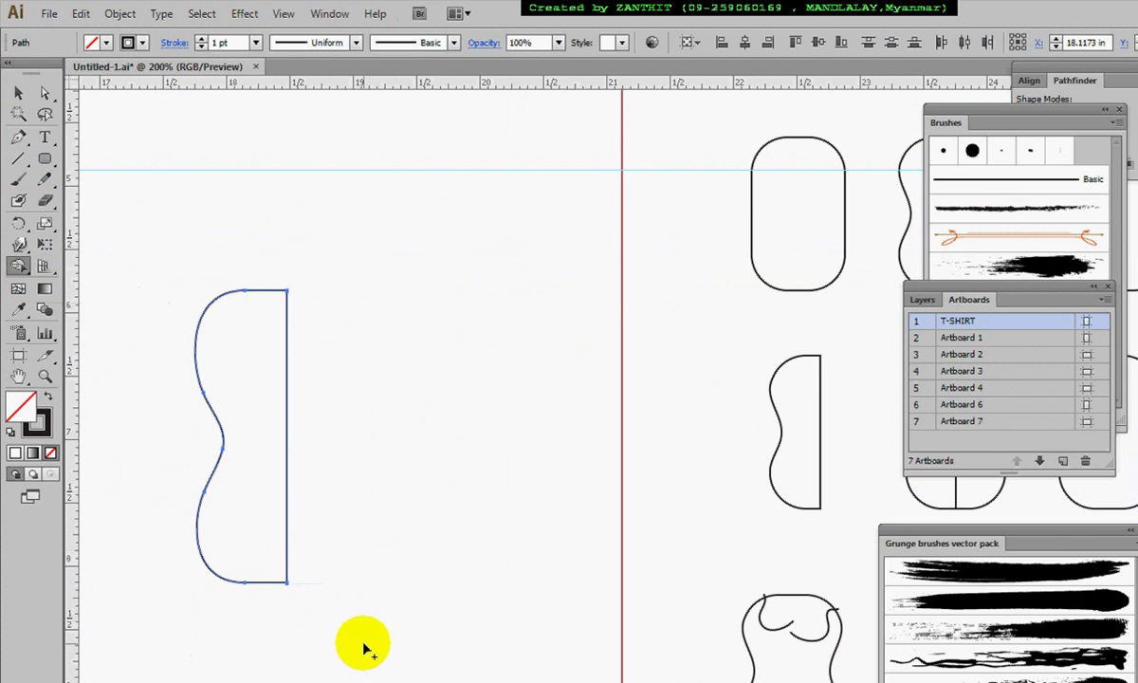
{"action": "left_click", "coordinate": [18, 92]}
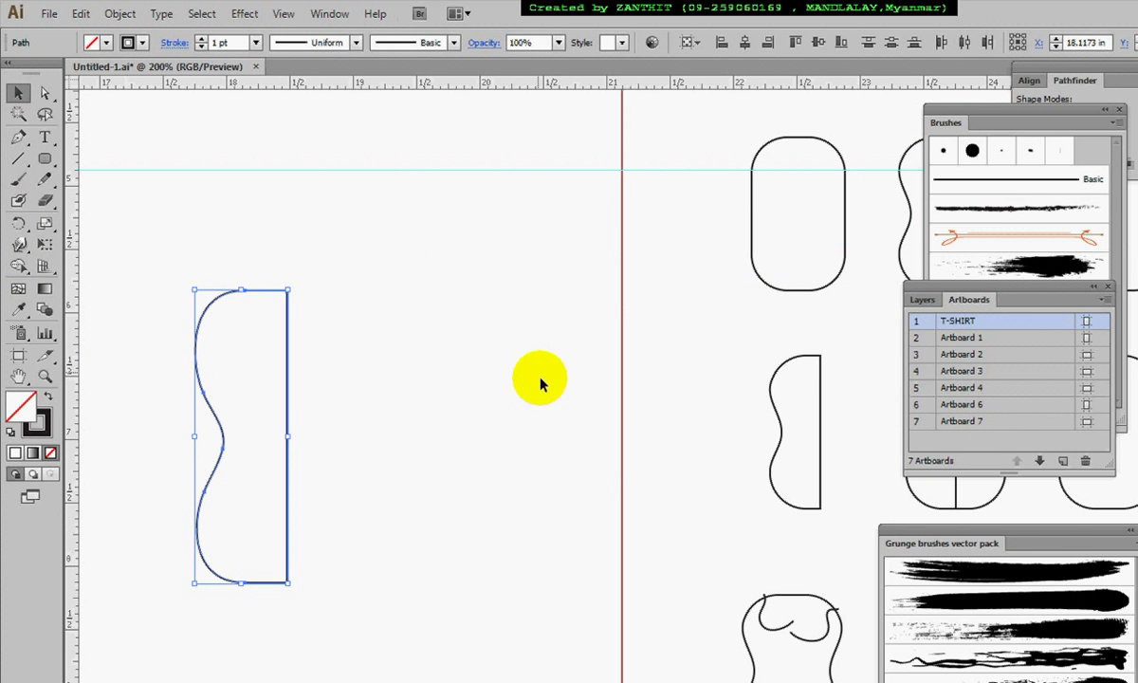
Reflect a copy of the half shape across the vertical axis, with the origin on its straight edge.
{"action": "scroll", "coordinate": [628, 452], "scroll_direction": "down", "scroll_amount": 1}
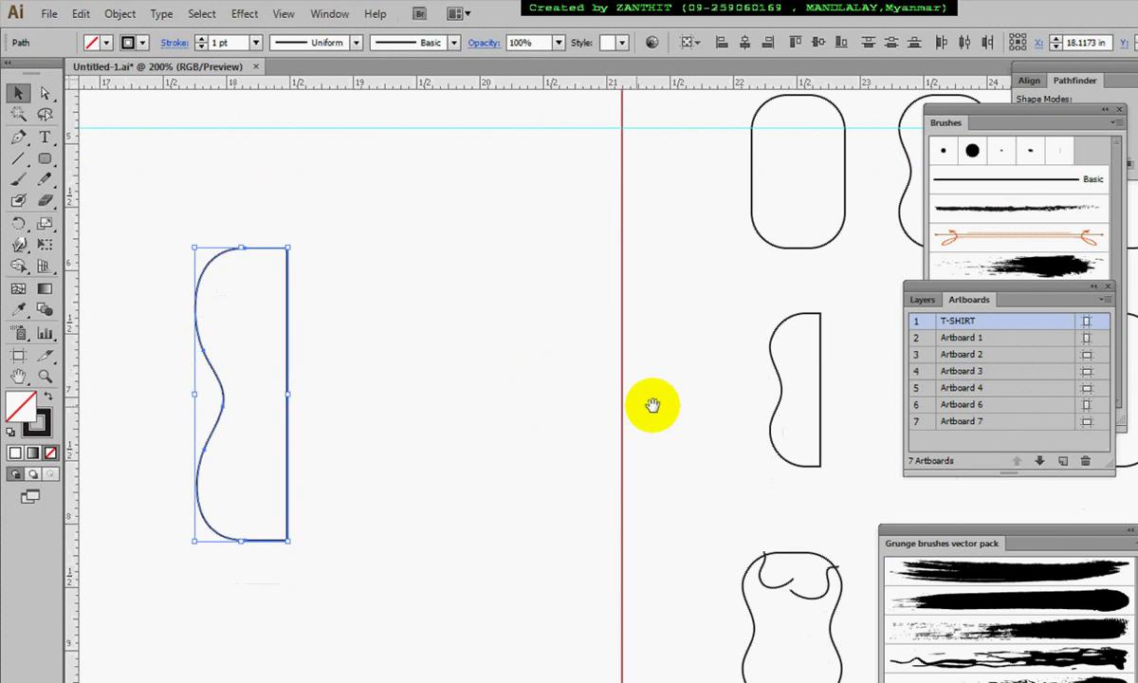
{"action": "left_click_drag", "start_coordinate": [652, 405], "coordinate": [447, 396]}
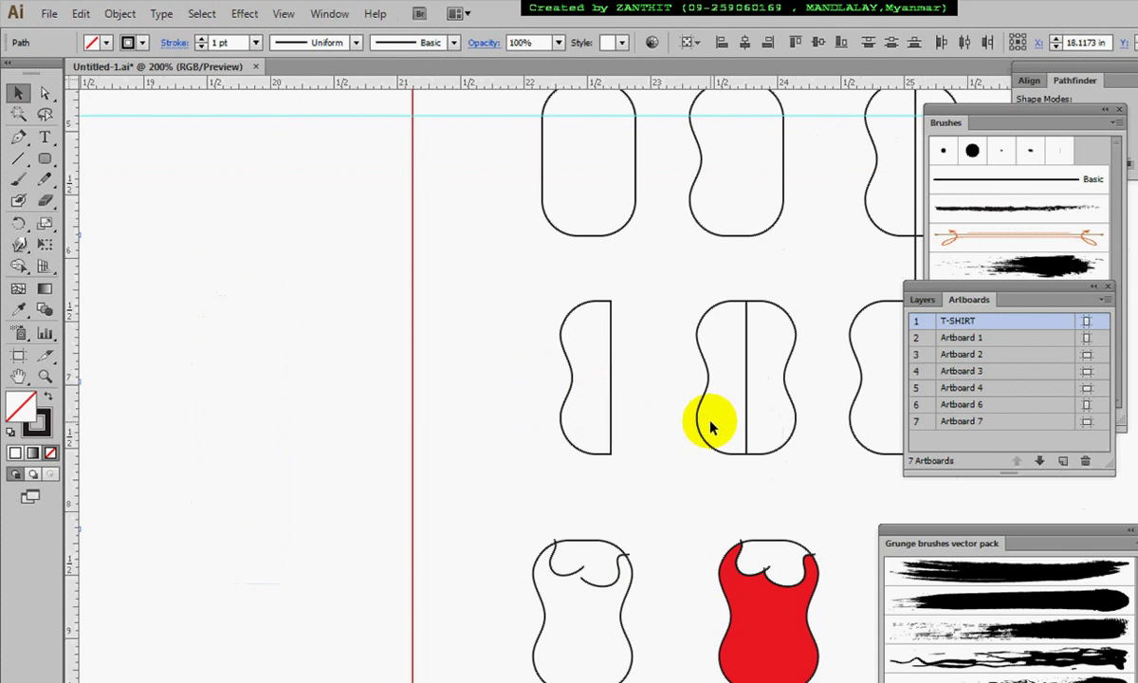
{"action": "left_click_drag", "start_coordinate": [749, 403], "coordinate": [625, 427]}
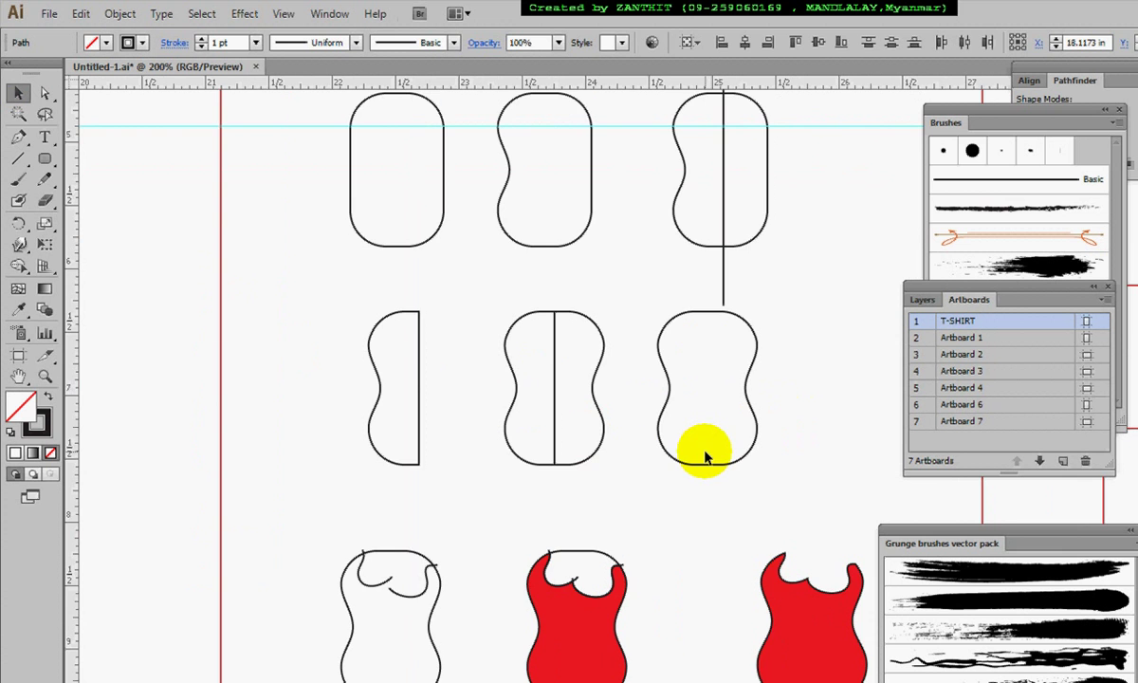
{"action": "left_click_drag", "start_coordinate": [327, 412], "coordinate": [743, 447]}
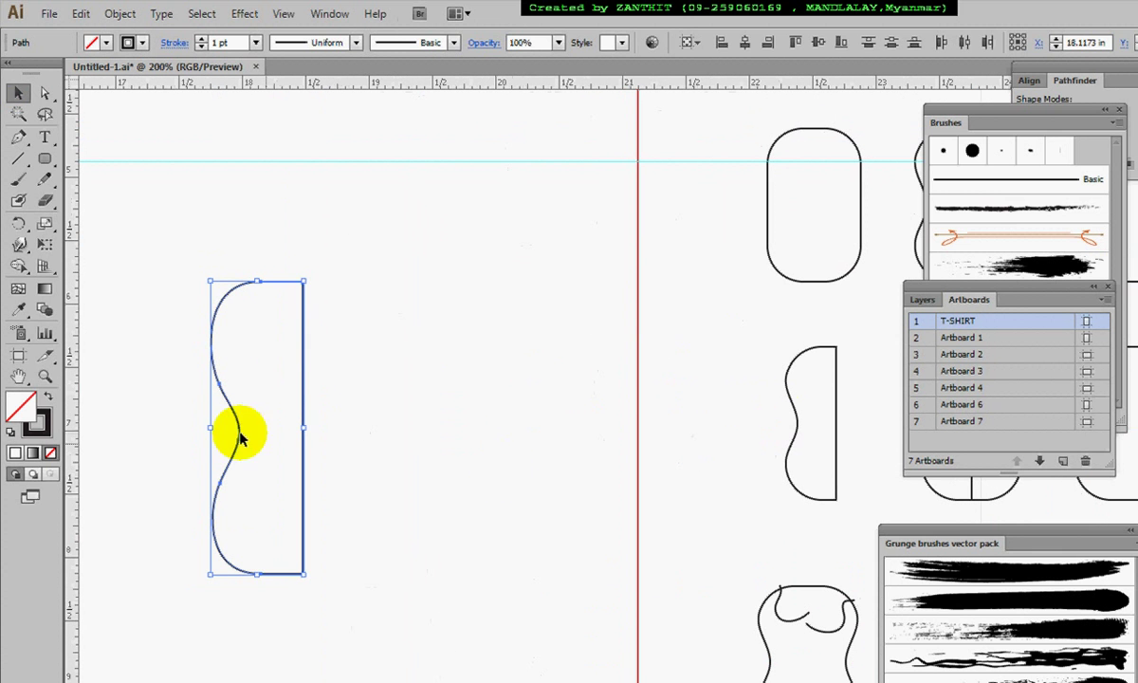
{"action": "left_click", "coordinate": [278, 387]}
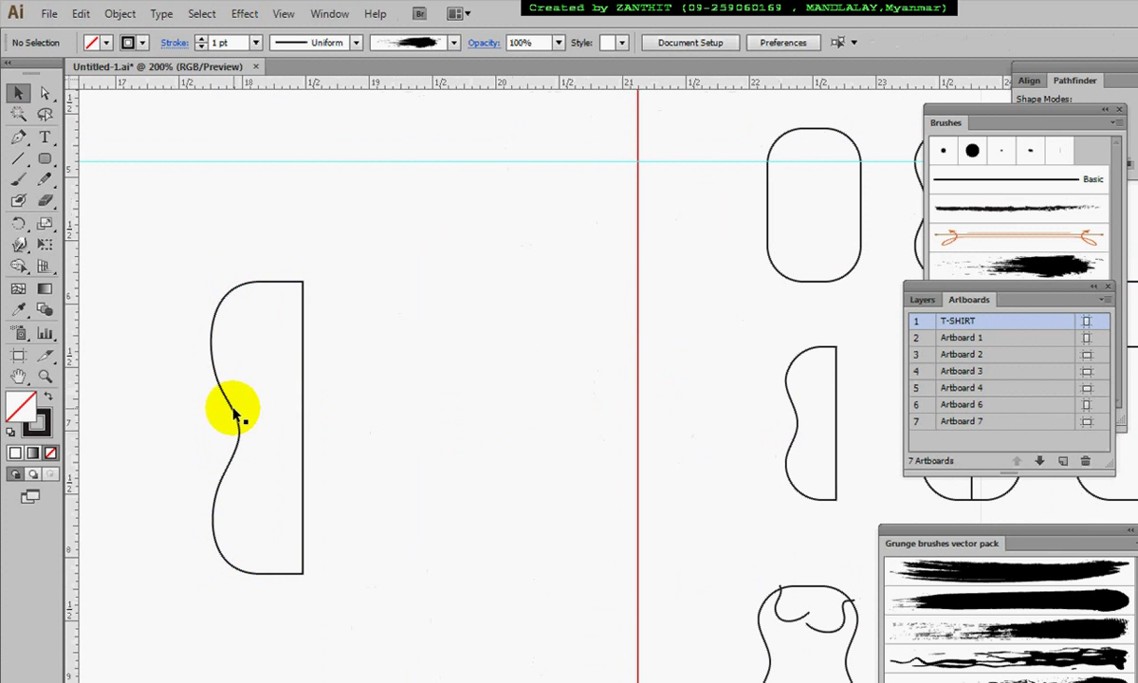
{"action": "left_click", "coordinate": [235, 410]}
{"action": "left_click", "coordinate": [18, 224]}
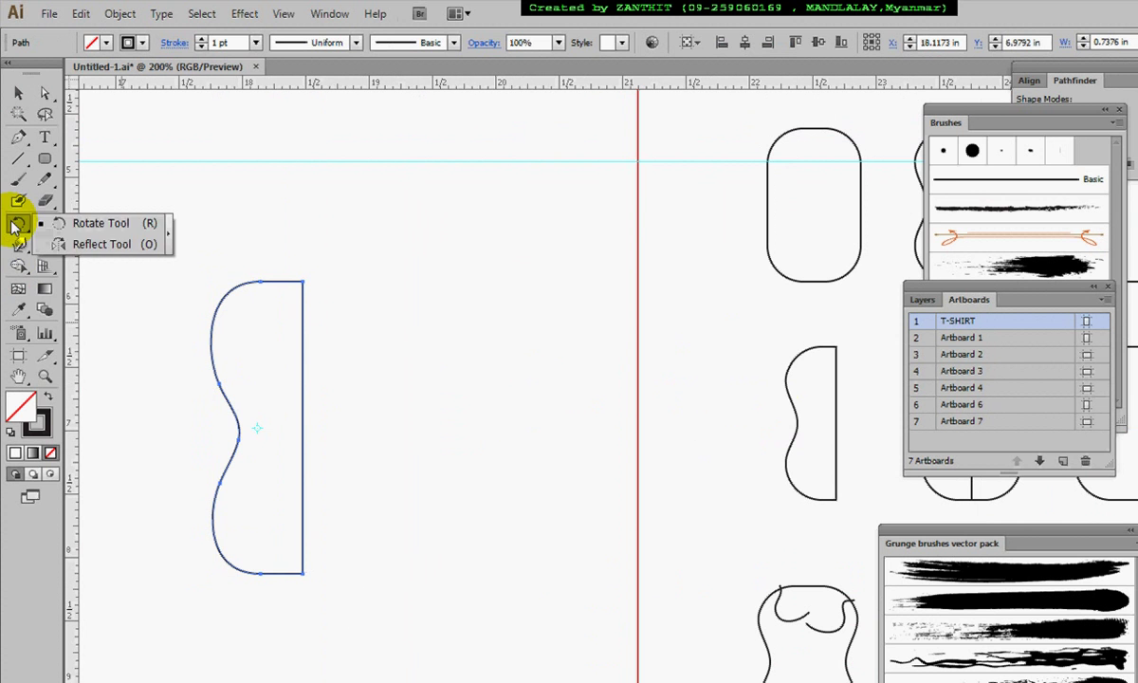
{"action": "left_click", "coordinate": [70, 245]}
{"action": "left_click_drag", "start_coordinate": [242, 341], "coordinate": [452, 363]}
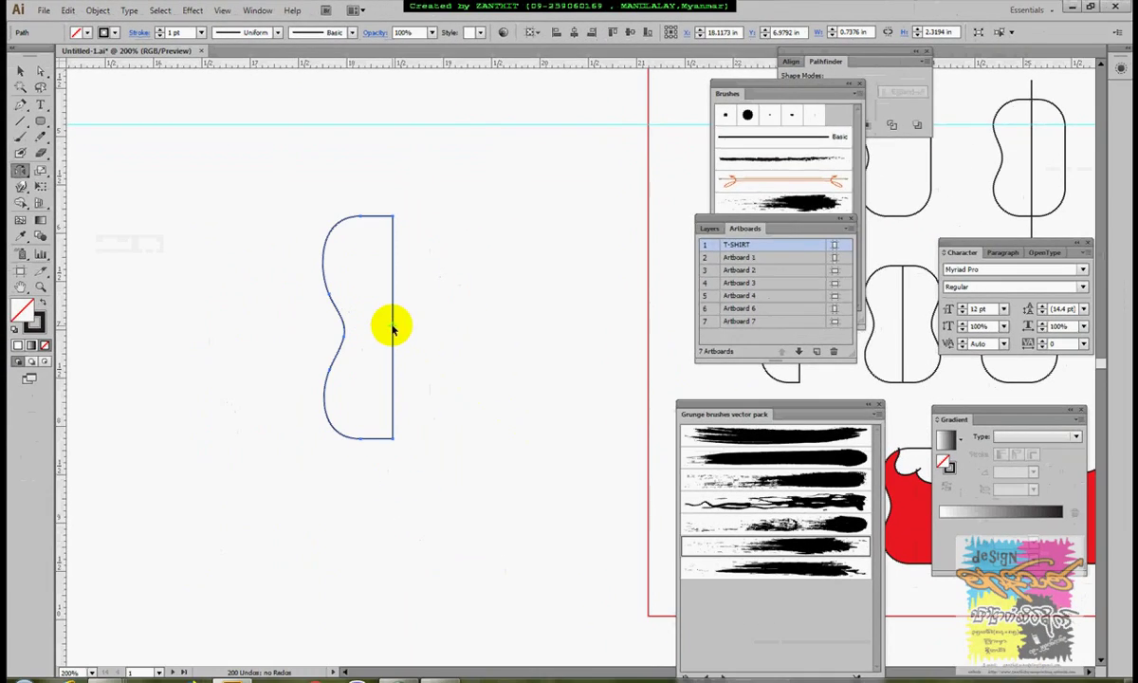
{"action": "left_click", "coordinate": [507, 430], "text": "alt"}
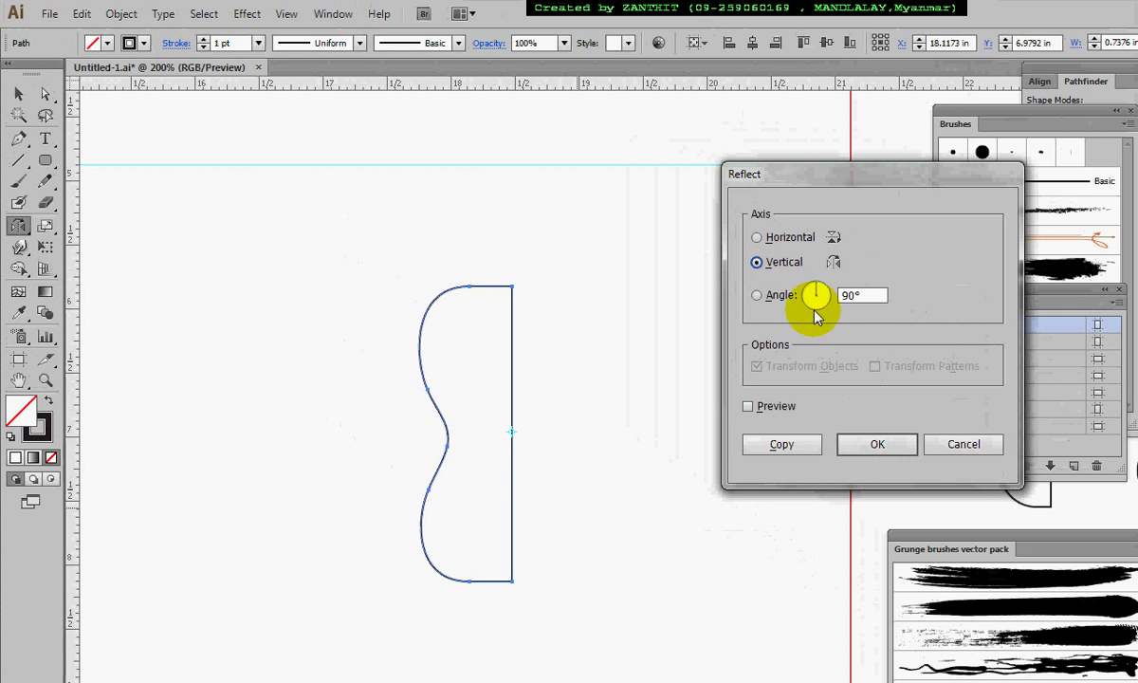
{"action": "left_click", "coordinate": [779, 446]}
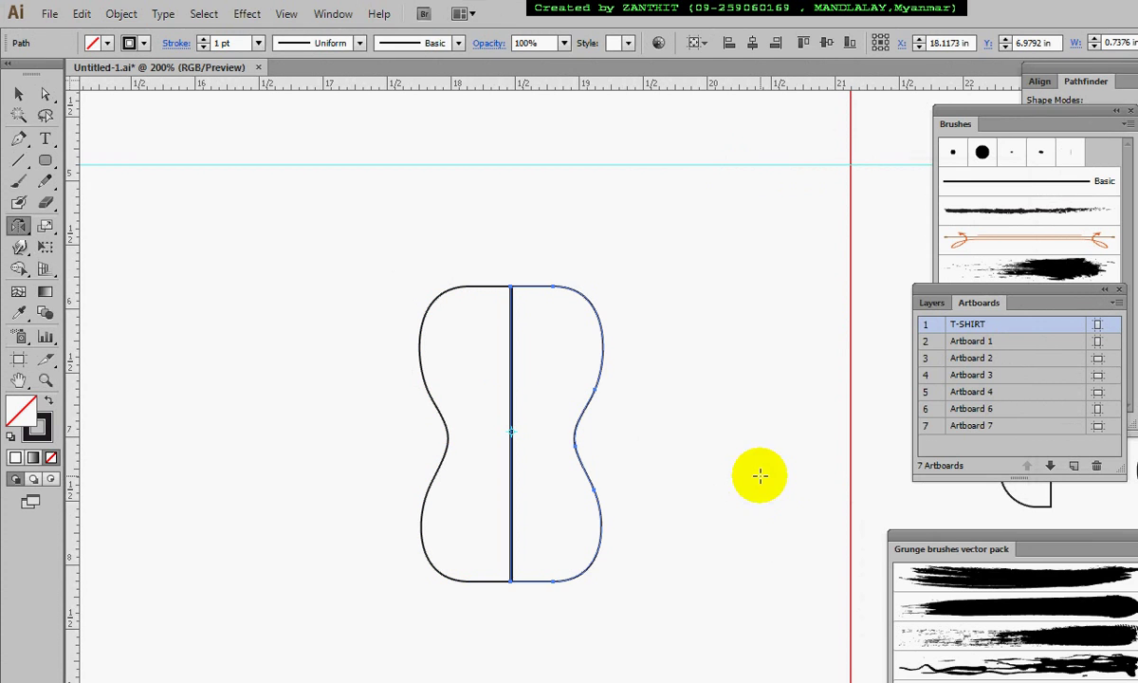
Merge the two mirrored halves into one symmetrical body outline with the Shape Builder tool and deselect it.
{"action": "left_click", "coordinate": [18, 94]}
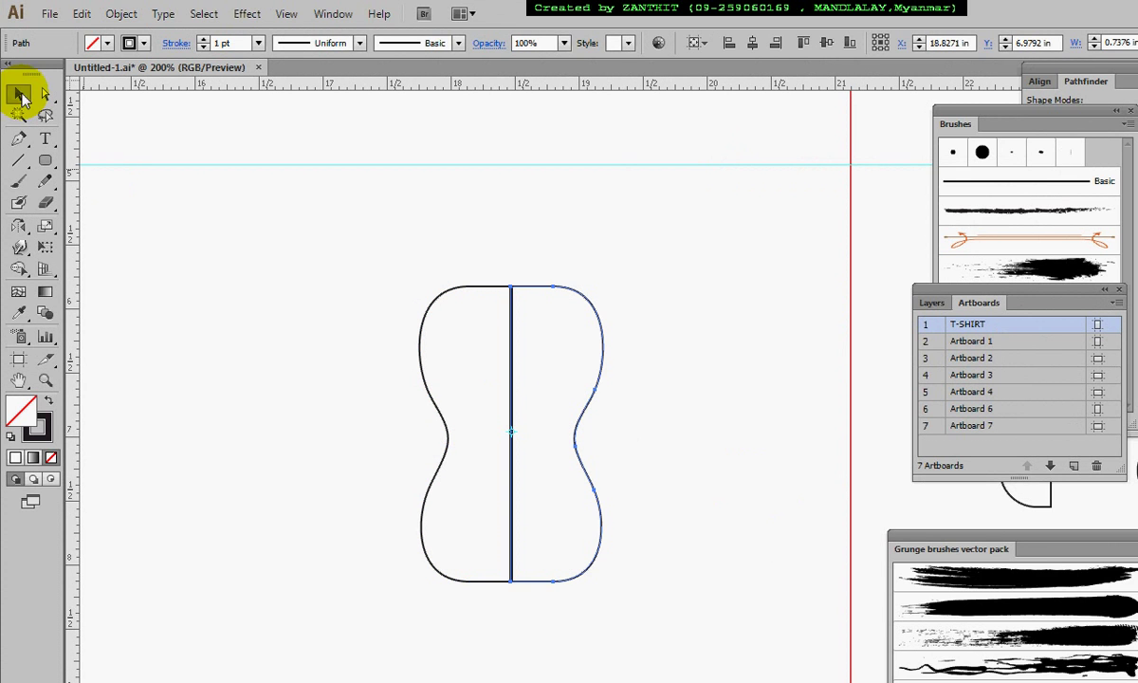
{"action": "left_click", "coordinate": [759, 389]}
{"action": "left_click_drag", "start_coordinate": [394, 274], "coordinate": [644, 439]}
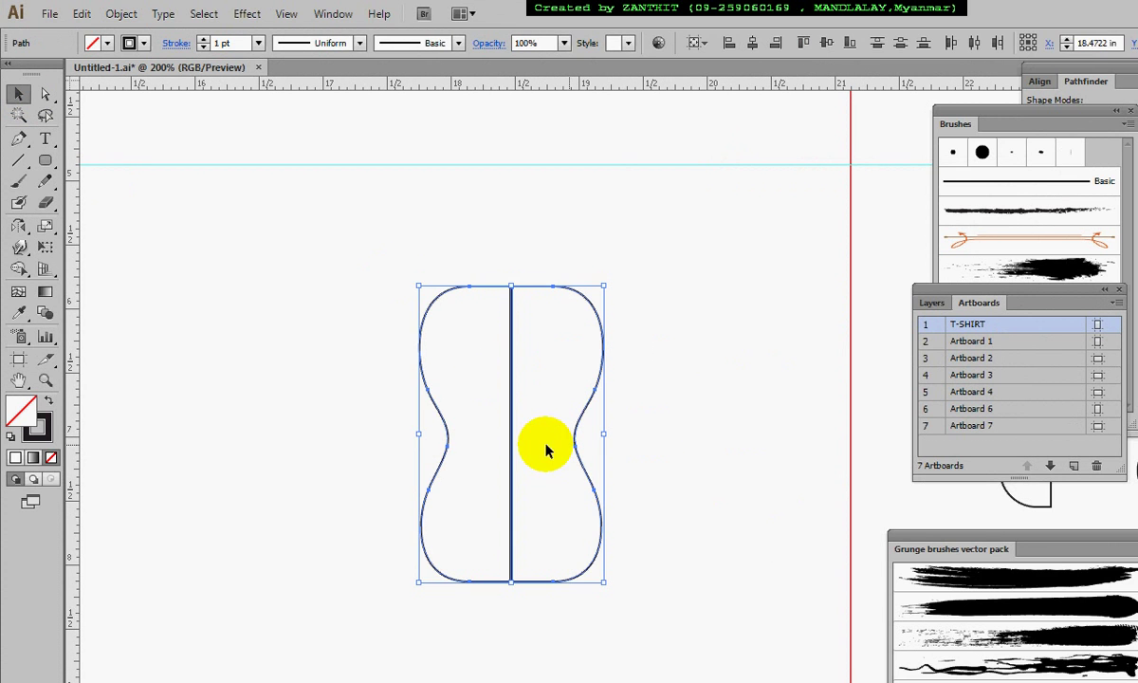
{"action": "left_click", "coordinate": [19, 269]}
{"action": "left_click", "coordinate": [490, 412]}
{"action": "left_click_drag", "start_coordinate": [490, 413], "coordinate": [533, 419]}
{"action": "left_click", "coordinate": [18, 95]}
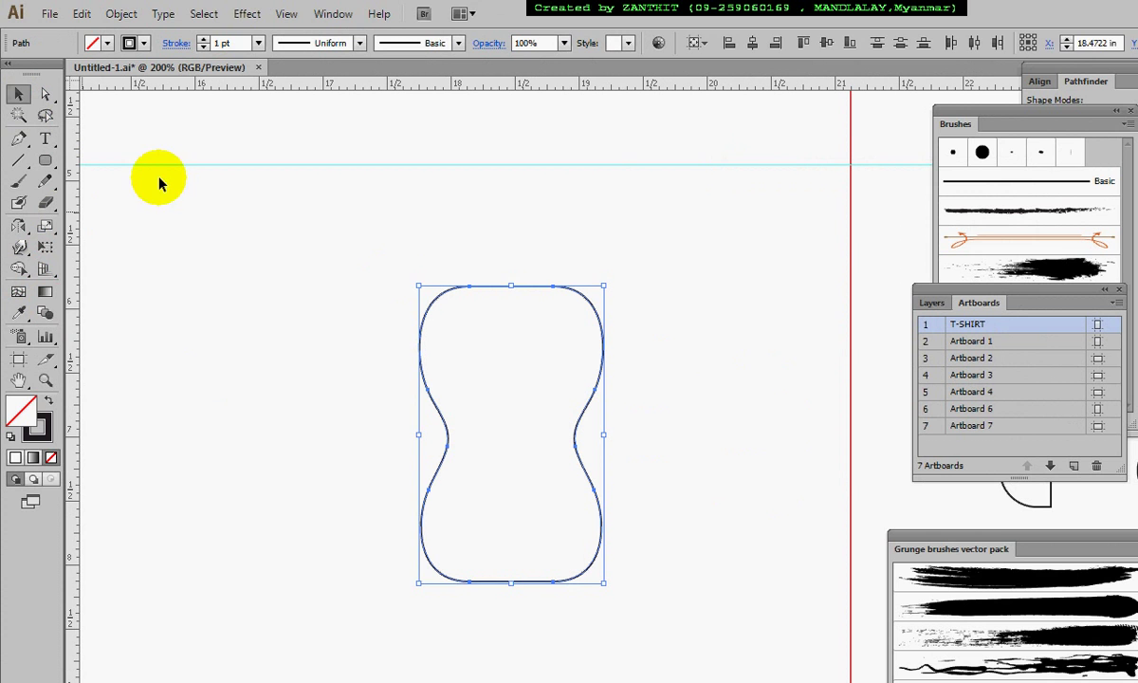
{"action": "left_click", "coordinate": [741, 410]}
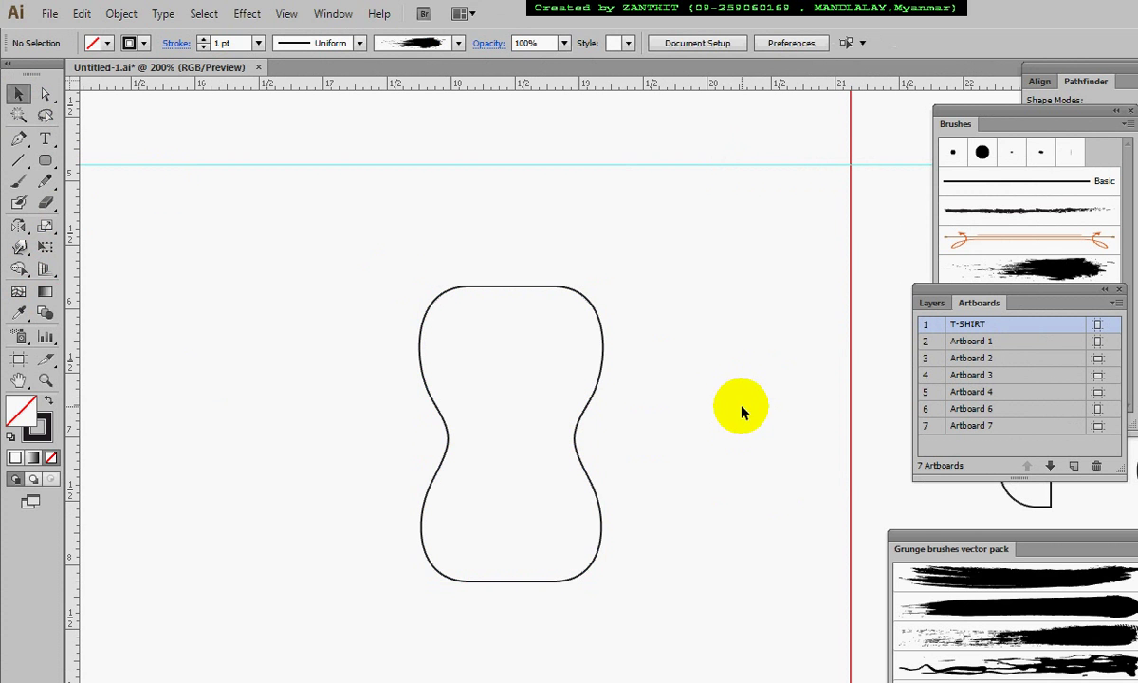
Place a vertical ruler guide through the middle of the body outline.
{"action": "left_click_drag", "start_coordinate": [695, 418], "coordinate": [518, 394]}
{"action": "left_click_drag", "start_coordinate": [664, 389], "coordinate": [408, 296]}
{"action": "scroll", "coordinate": [628, 472], "scroll_direction": "down", "scroll_amount": 1}
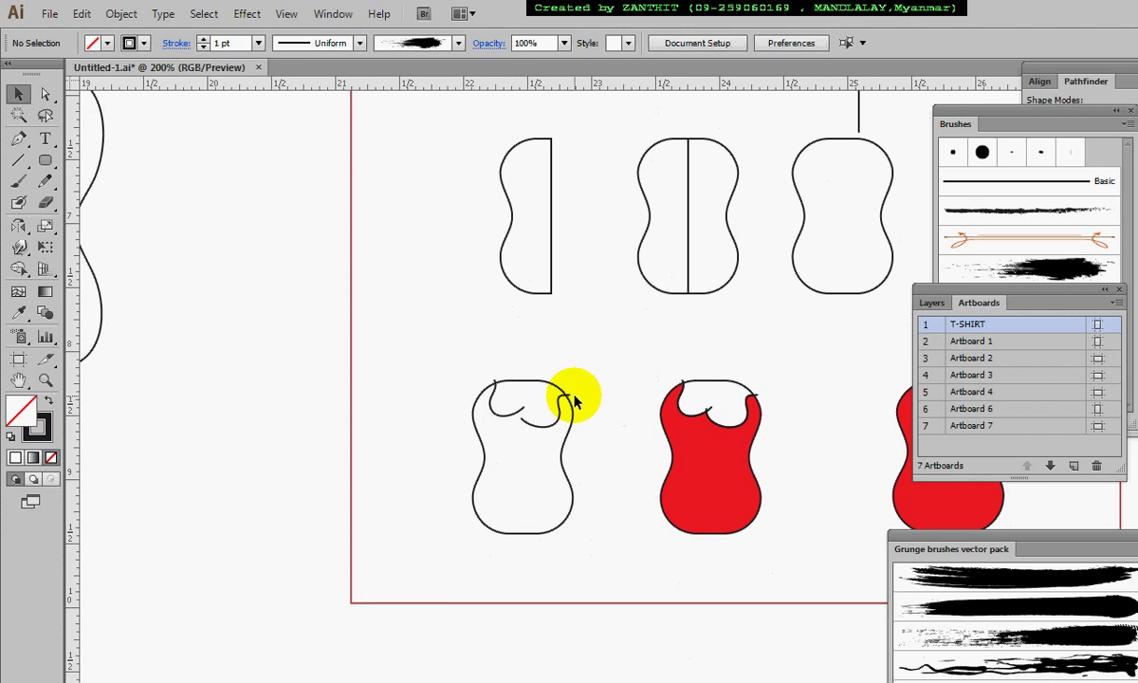
{"action": "left_click_drag", "start_coordinate": [388, 414], "coordinate": [591, 457]}
{"action": "left_click_drag", "start_coordinate": [471, 418], "coordinate": [479, 538]}
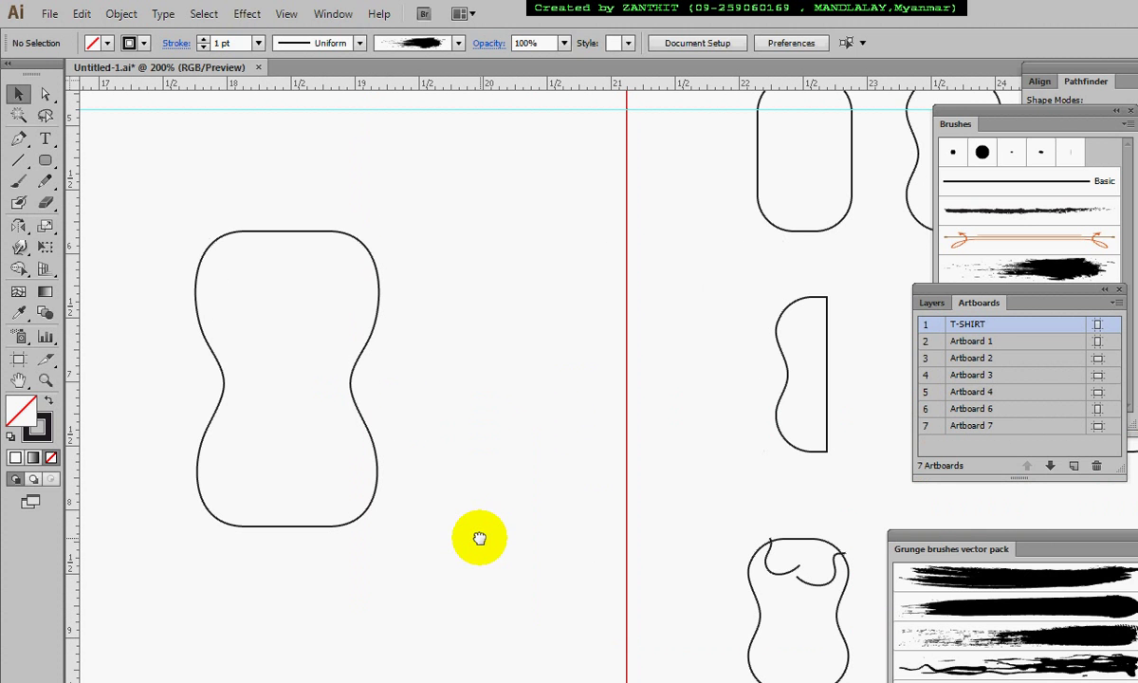
{"action": "left_click", "coordinate": [214, 408]}
{"action": "left_click_drag", "start_coordinate": [75, 455], "coordinate": [284, 530]}
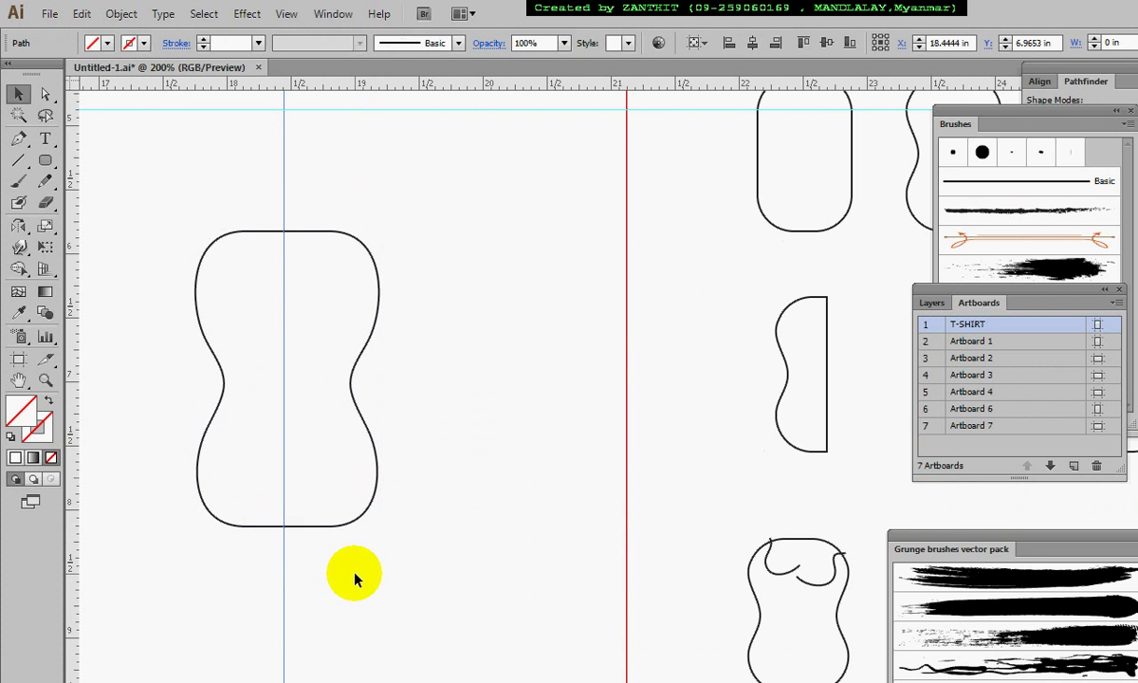
Pencil a smooth hooked curve about 0.5 in wide from the body's upper-left corner to the guide, with a 1 pt black stroke.
{"action": "left_click", "coordinate": [42, 183]}
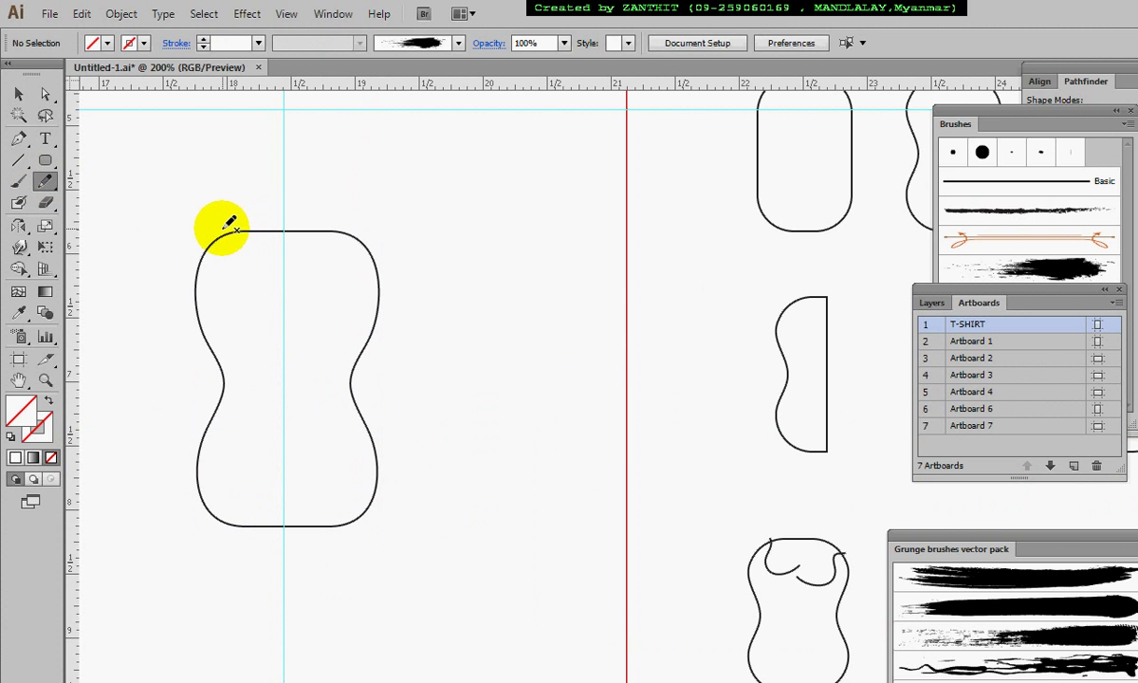
{"action": "mouse_move", "coordinate": [224, 228]}
{"action": "left_mouse_down"}
{"action": "mouse_move", "coordinate": [223, 296]}
{"action": "mouse_move", "coordinate": [242, 314]}
{"action": "mouse_move", "coordinate": [285, 301]}
{"action": "left_mouse_up"}
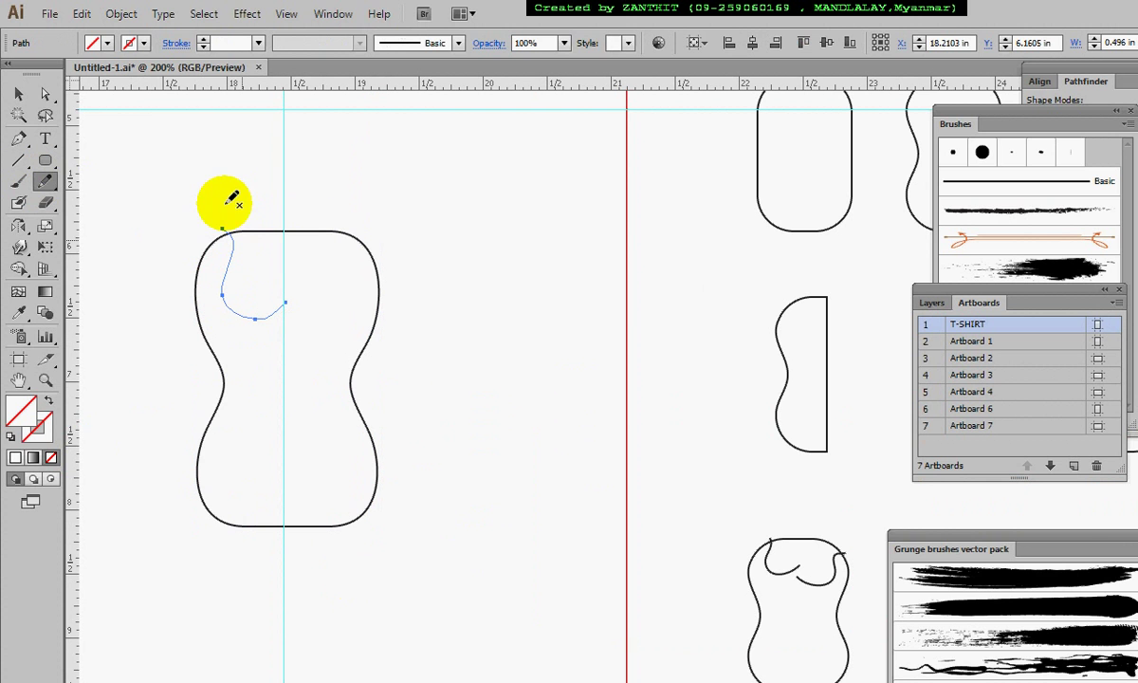
{"action": "left_click", "coordinate": [202, 38]}
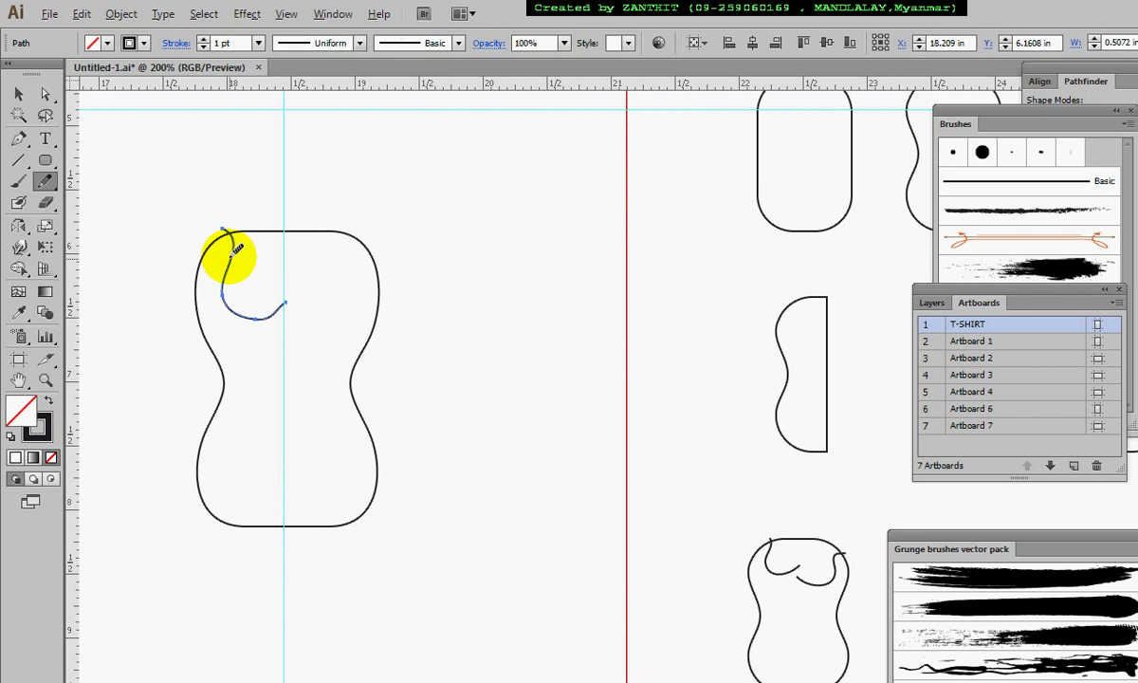
{"action": "left_click_drag", "start_coordinate": [224, 272], "coordinate": [254, 310]}
{"action": "mouse_move", "coordinate": [242, 249]}
{"action": "left_mouse_down"}
{"action": "mouse_move", "coordinate": [241, 279]}
{"action": "mouse_move", "coordinate": [238, 232]}
{"action": "mouse_move", "coordinate": [233, 309]}
{"action": "mouse_move", "coordinate": [275, 316]}
{"action": "mouse_move", "coordinate": [284, 305]}
{"action": "left_mouse_up"}
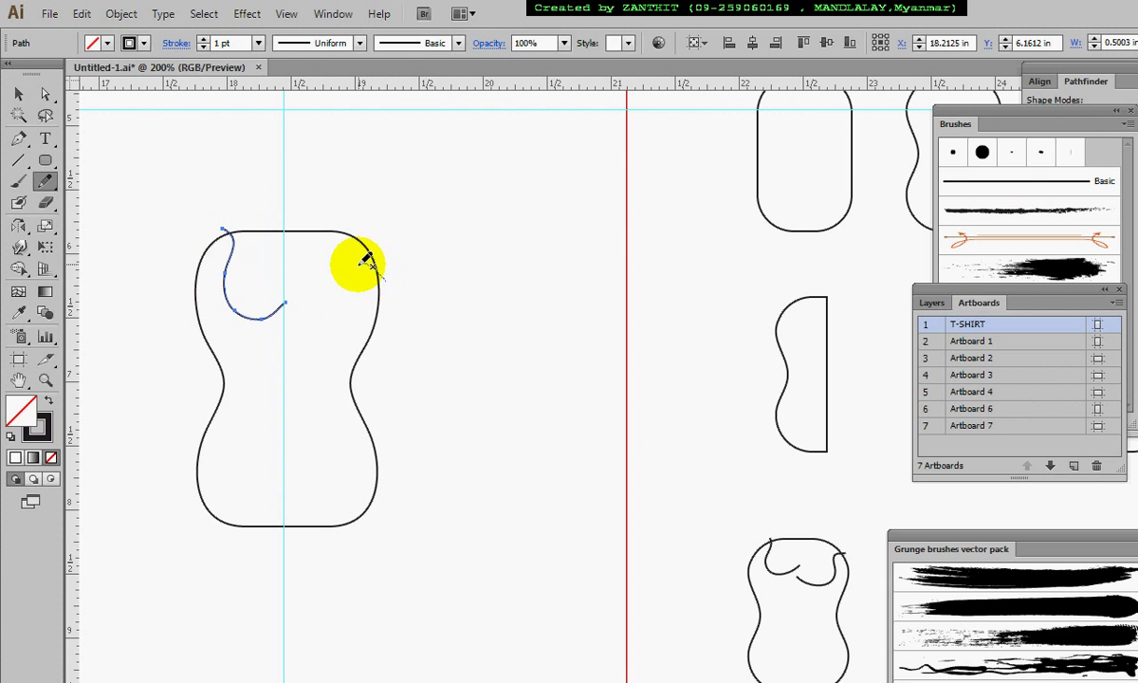
Pencil a matching hooked curve about 0.8 in wide from the body's upper-right edge to the guide, and extend the left curve to cross it.
{"action": "mouse_move", "coordinate": [365, 269]}
{"action": "left_mouse_down"}
{"action": "mouse_move", "coordinate": [364, 303]}
{"action": "mouse_move", "coordinate": [337, 325]}
{"action": "mouse_move", "coordinate": [284, 310]}
{"action": "left_mouse_up"}
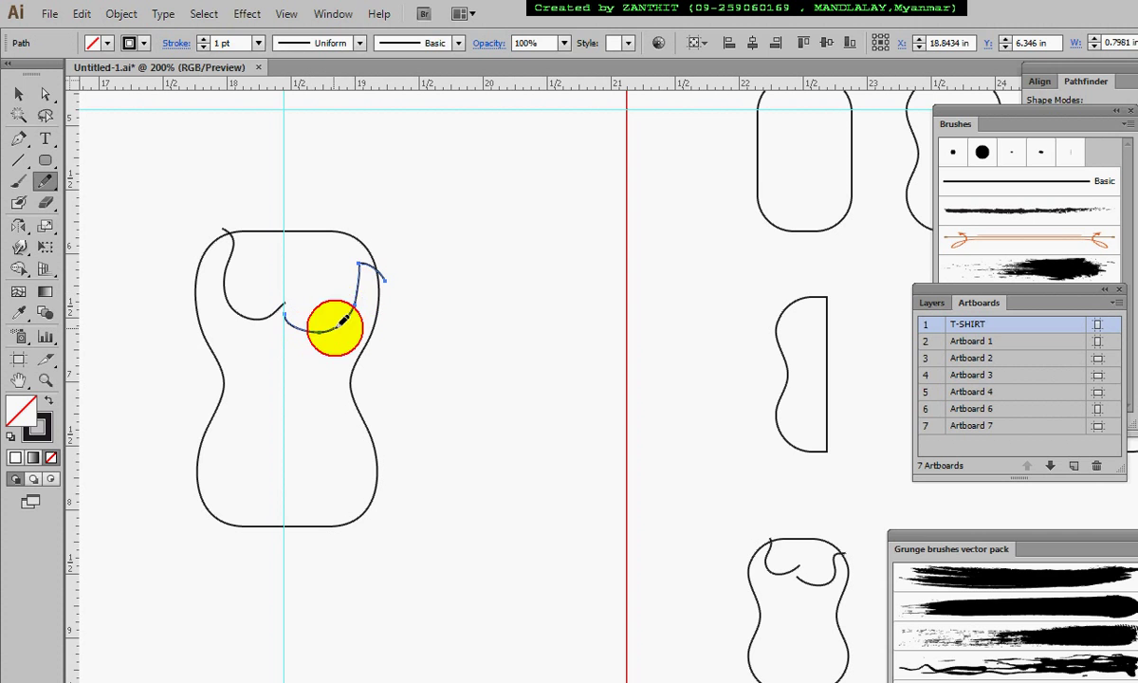
{"action": "mouse_move", "coordinate": [361, 272]}
{"action": "left_mouse_down"}
{"action": "mouse_move", "coordinate": [371, 257]}
{"action": "mouse_move", "coordinate": [393, 265]}
{"action": "mouse_move", "coordinate": [381, 288]}
{"action": "mouse_move", "coordinate": [310, 323]}
{"action": "mouse_move", "coordinate": [272, 304]}
{"action": "mouse_move", "coordinate": [277, 319]}
{"action": "mouse_move", "coordinate": [282, 300]}
{"action": "left_mouse_up"}
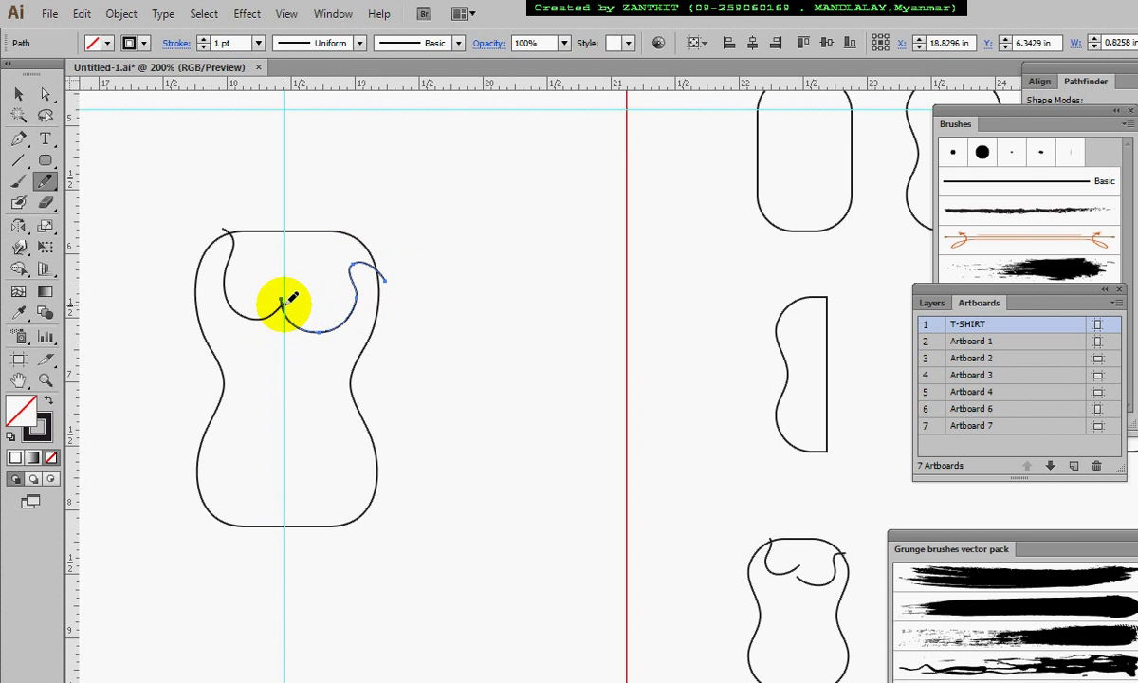
{"action": "left_click", "coordinate": [269, 313], "text": "ctrl"}
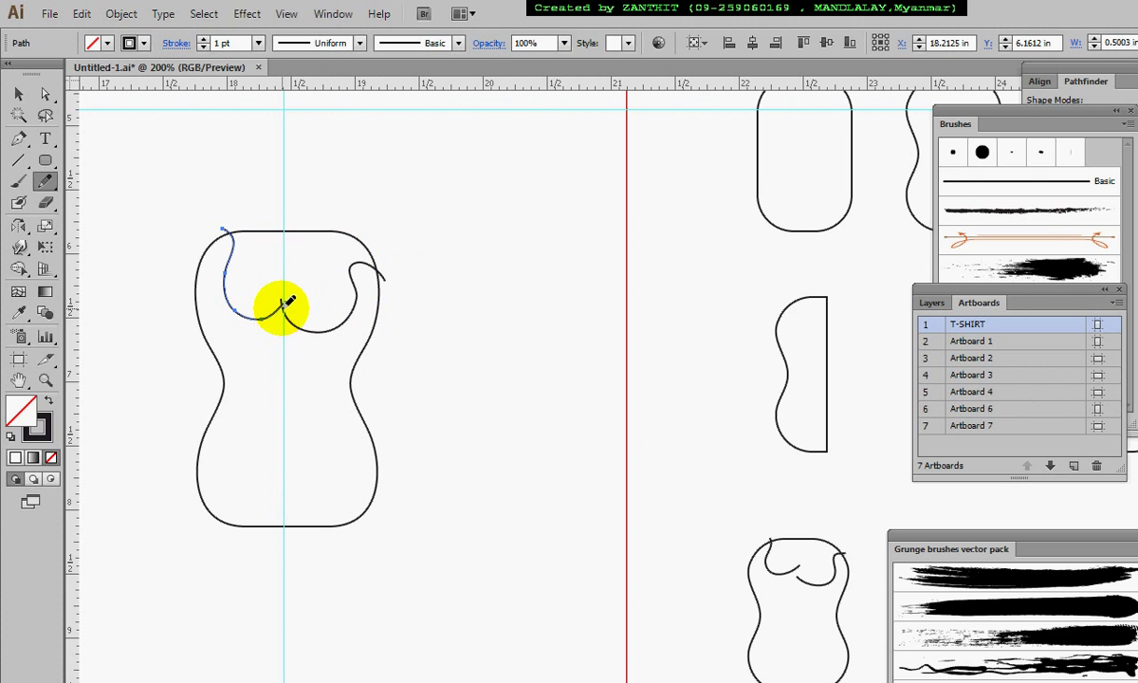
{"action": "left_click", "coordinate": [311, 332], "text": "ctrl"}
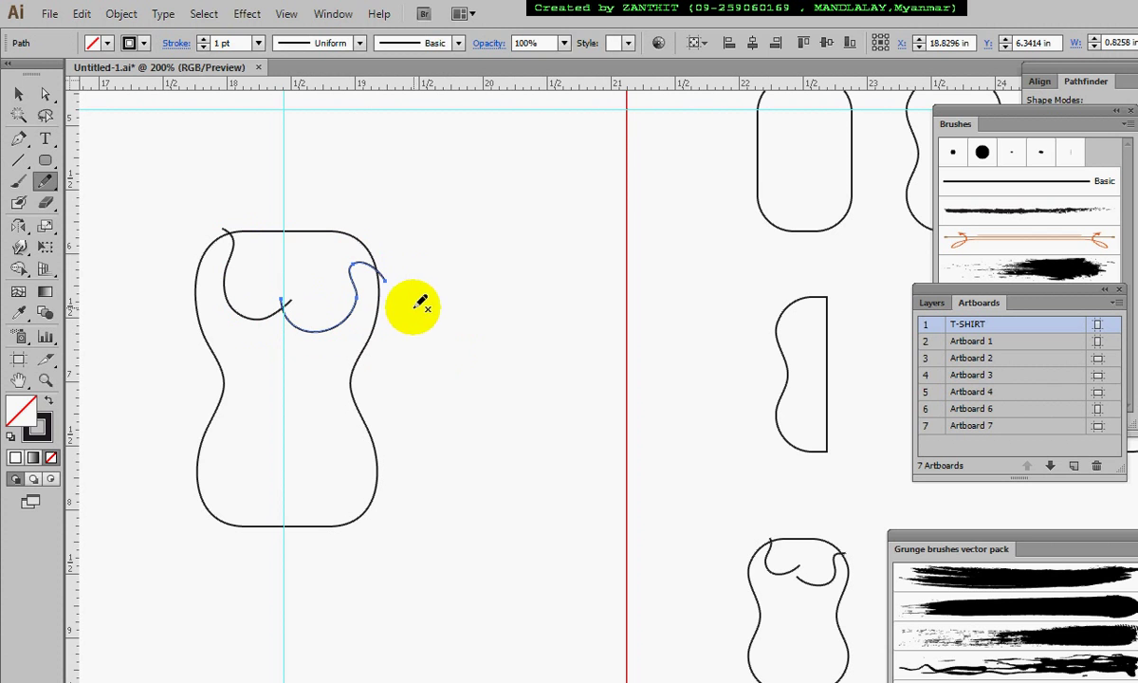
Remove the vertical guide and fill the body region below the two hooked curves with red using the Shape Builder tool.
{"action": "left_click", "coordinate": [18, 94]}
{"action": "left_click", "coordinate": [143, 202]}
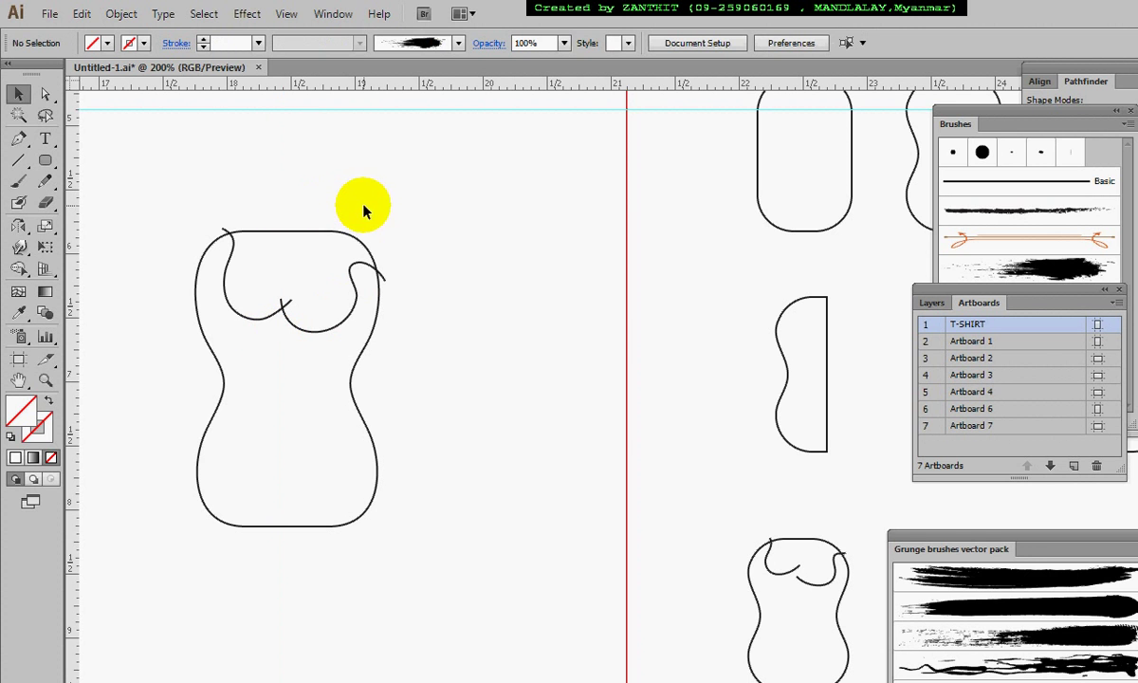
{"action": "mouse_move", "coordinate": [159, 193]}
{"action": "left_mouse_down"}
{"action": "mouse_move", "coordinate": [353, 466]}
{"action": "mouse_move", "coordinate": [411, 580]}
{"action": "left_mouse_up"}
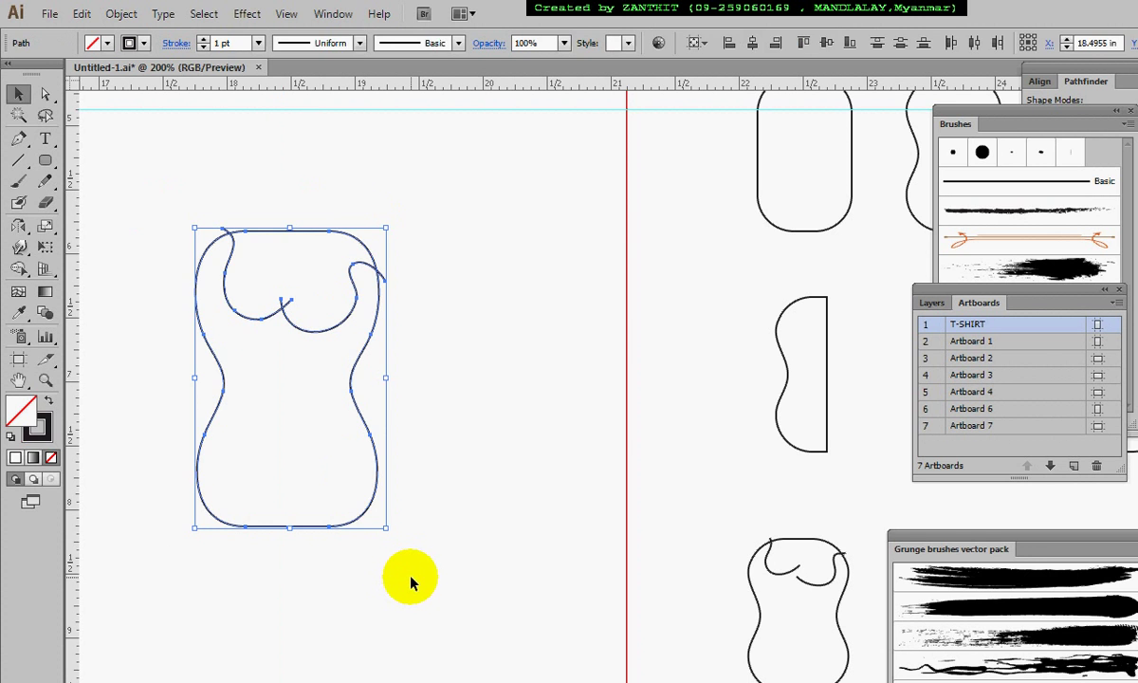
{"action": "left_click", "coordinate": [19, 273]}
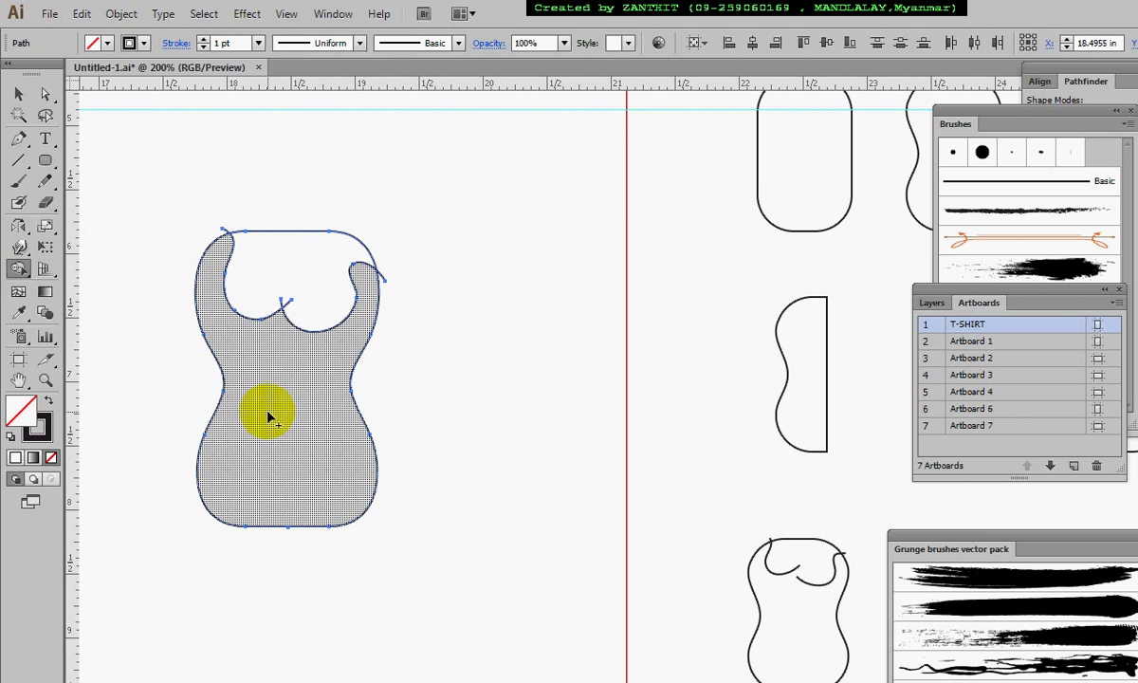
{"action": "left_click", "coordinate": [95, 42]}
{"action": "left_click", "coordinate": [61, 76]}
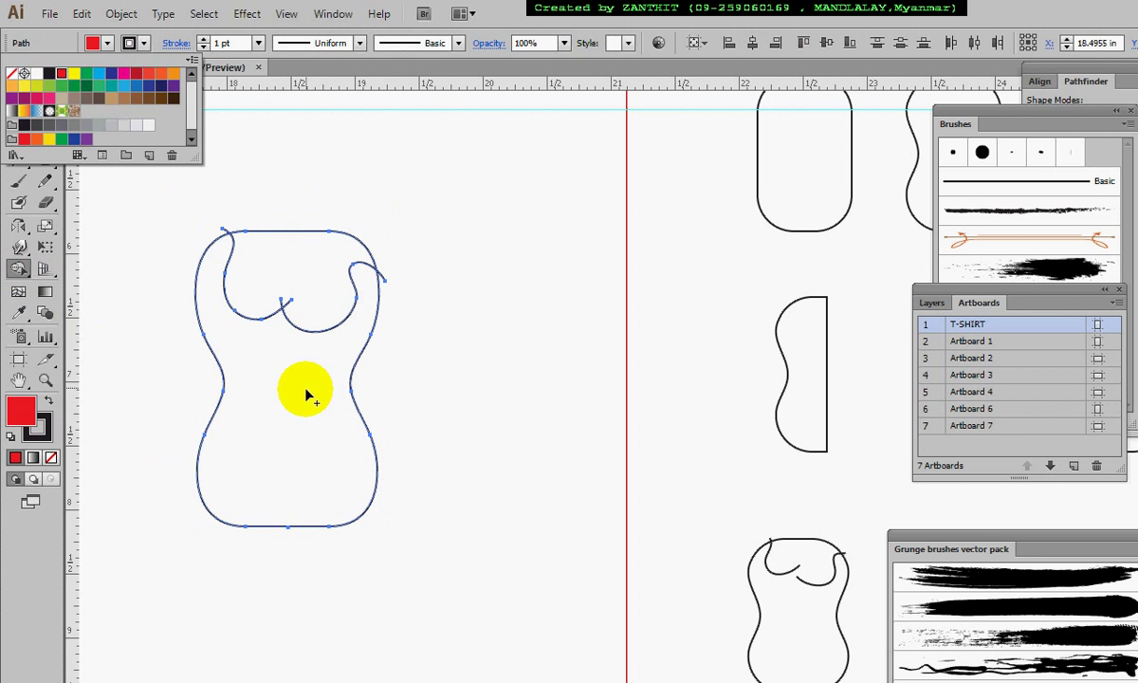
{"action": "left_click", "coordinate": [285, 363]}
{"action": "left_click", "coordinate": [305, 398]}
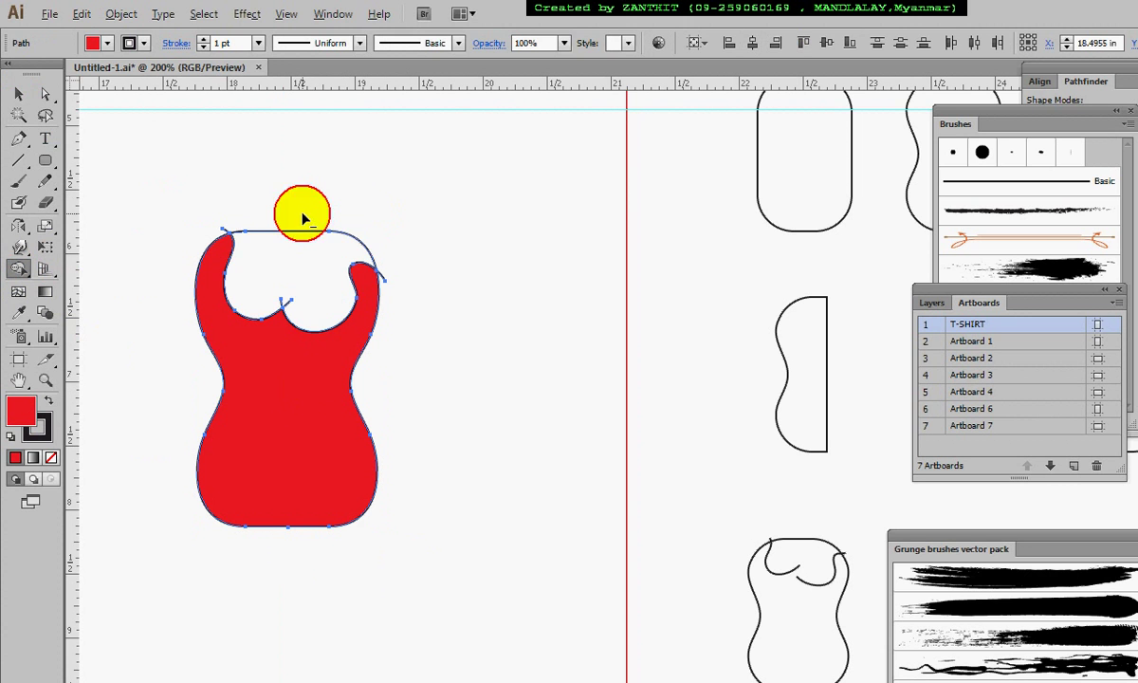
Cut away the area between the horns and the stray curve ends with the Shape Builder, and move the body slightly up and right.
{"action": "left_click", "coordinate": [296, 254], "text": "alt"}
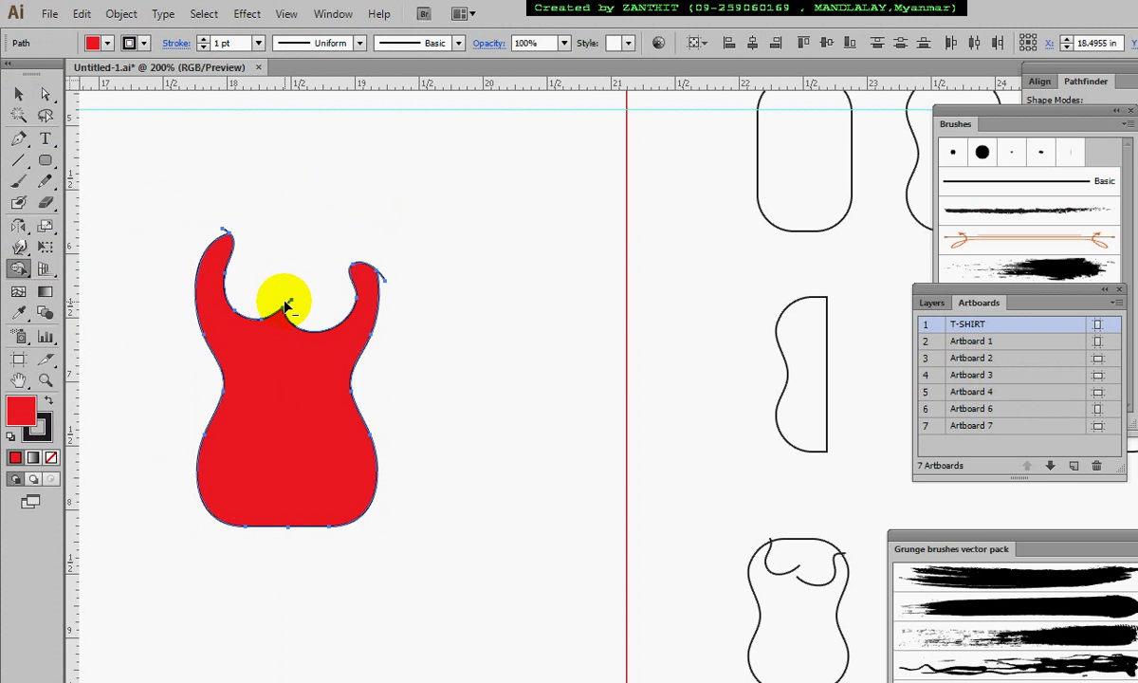
{"action": "left_click", "coordinate": [225, 234], "text": "alt"}
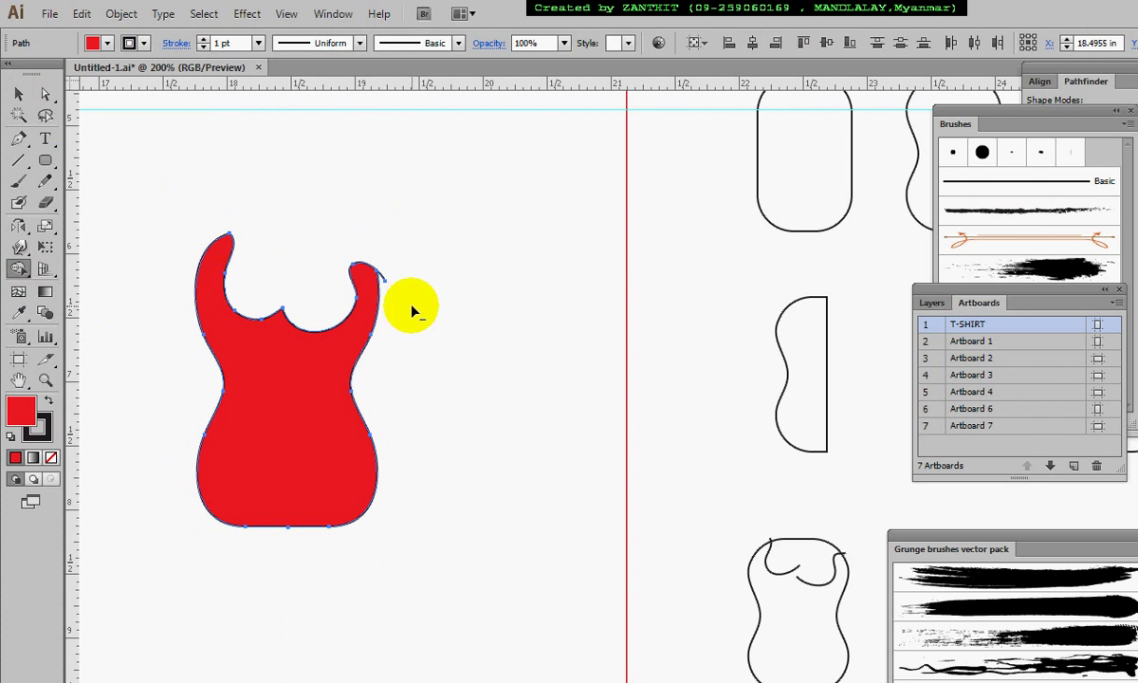
{"action": "left_click", "coordinate": [15, 90]}
{"action": "left_click", "coordinate": [313, 323]}
{"action": "left_click_drag", "start_coordinate": [276, 434], "coordinate": [323, 378]}
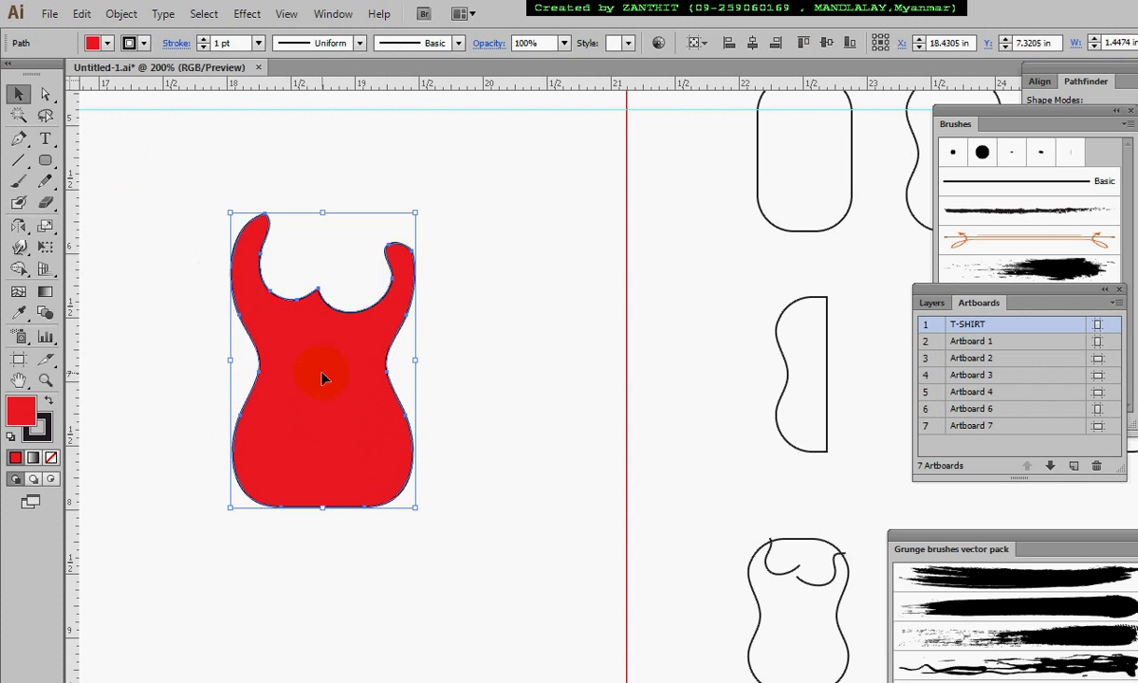
Redraw the outer edges of both horns as smoother curves with the Pencil tool and deselect the body.
{"action": "left_click", "coordinate": [45, 182]}
{"action": "mouse_move", "coordinate": [422, 246]}
{"action": "left_mouse_down"}
{"action": "mouse_move", "coordinate": [406, 247]}
{"action": "mouse_move", "coordinate": [423, 317]}
{"action": "left_mouse_up"}
{"action": "mouse_move", "coordinate": [261, 249]}
{"action": "left_mouse_down"}
{"action": "mouse_move", "coordinate": [262, 220]}
{"action": "mouse_move", "coordinate": [277, 260]}
{"action": "left_mouse_up"}
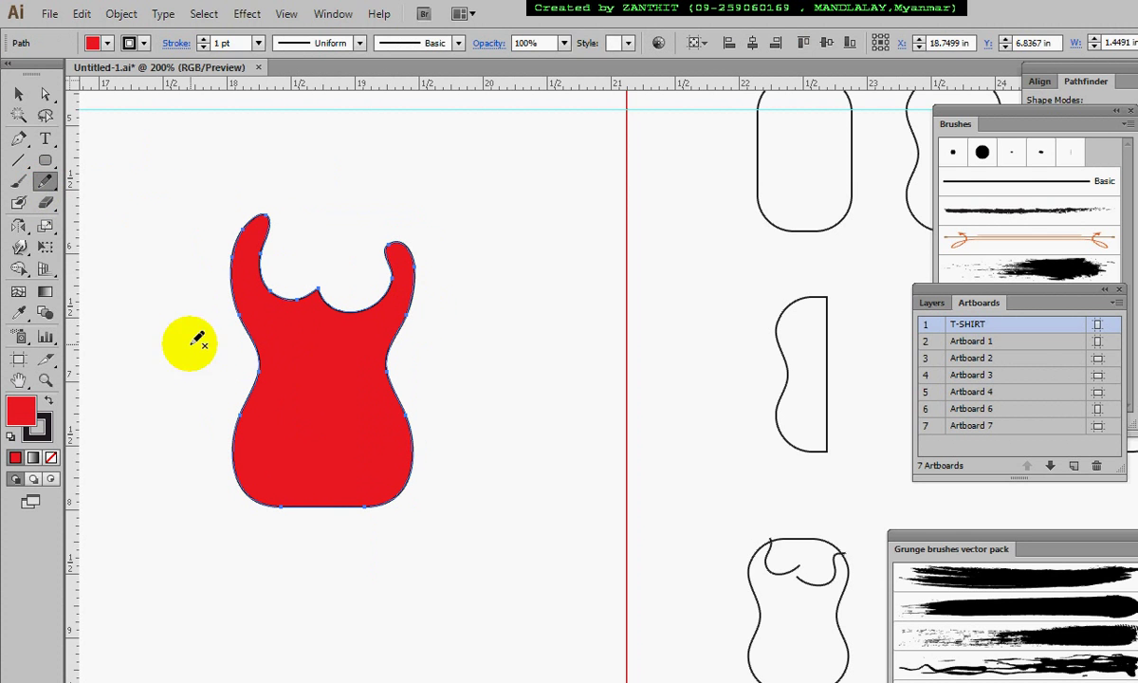
{"action": "left_click", "coordinate": [18, 95]}
{"action": "left_click", "coordinate": [472, 337]}
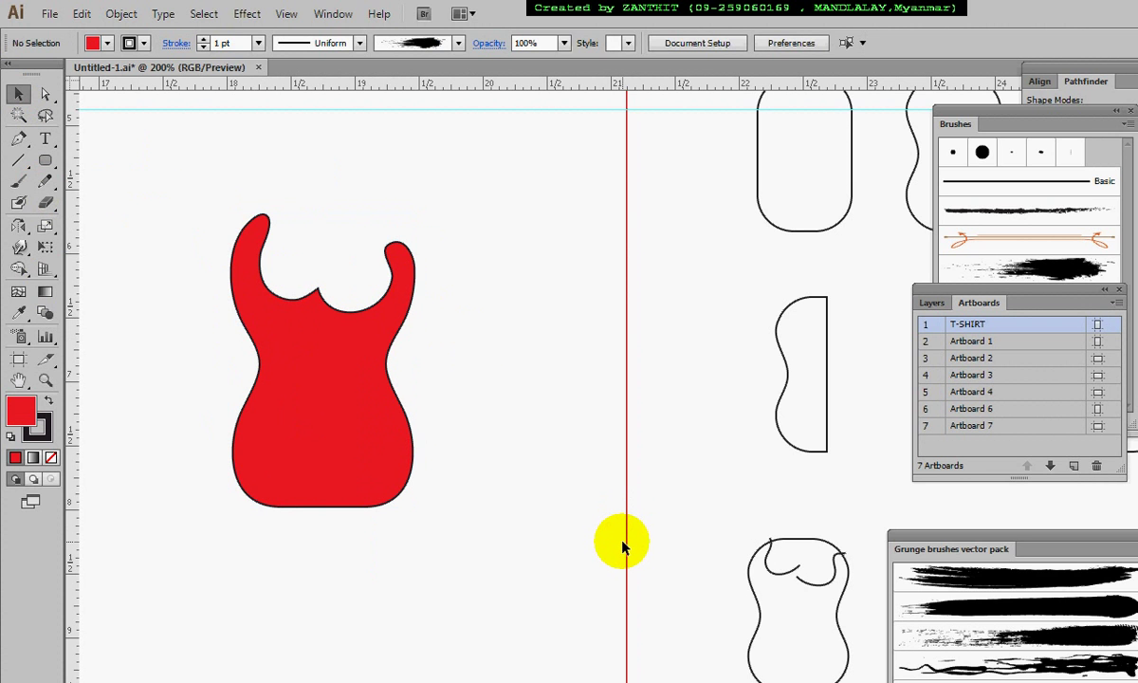
Flare the lower end of the red body symmetrically with Free Transform to a width of about 1.6 in, and deselect it.
{"action": "left_click", "coordinate": [351, 482]}
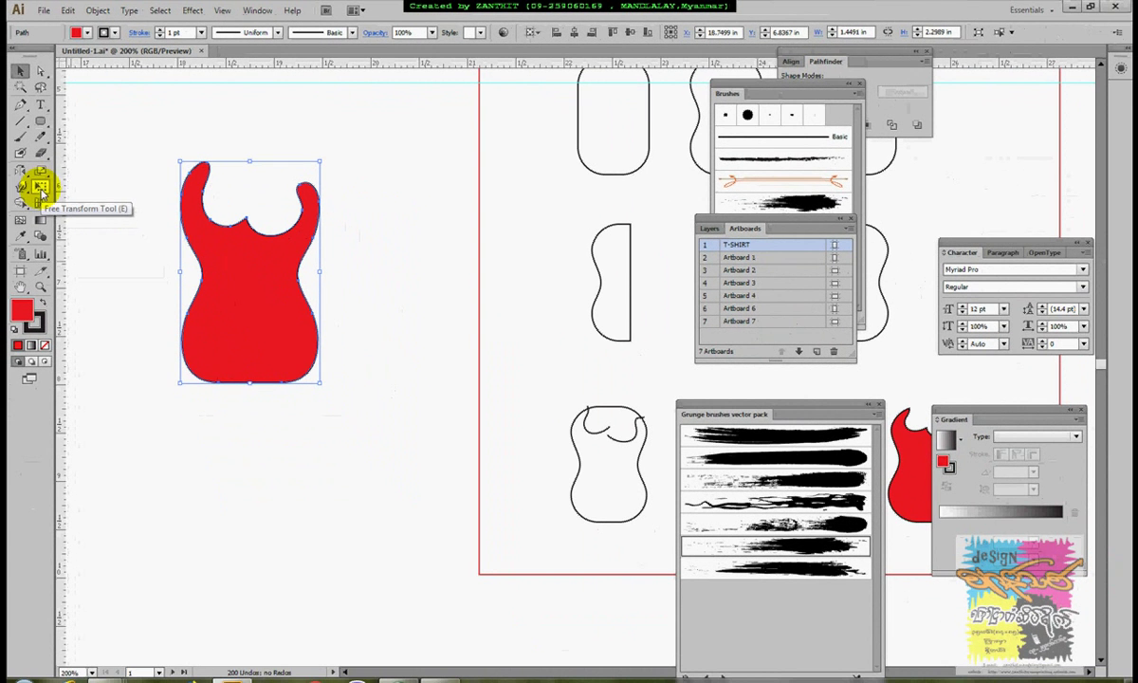
{"action": "left_click", "coordinate": [40, 187]}
{"action": "left_click_drag", "start_coordinate": [318, 383], "coordinate": [319, 384]}
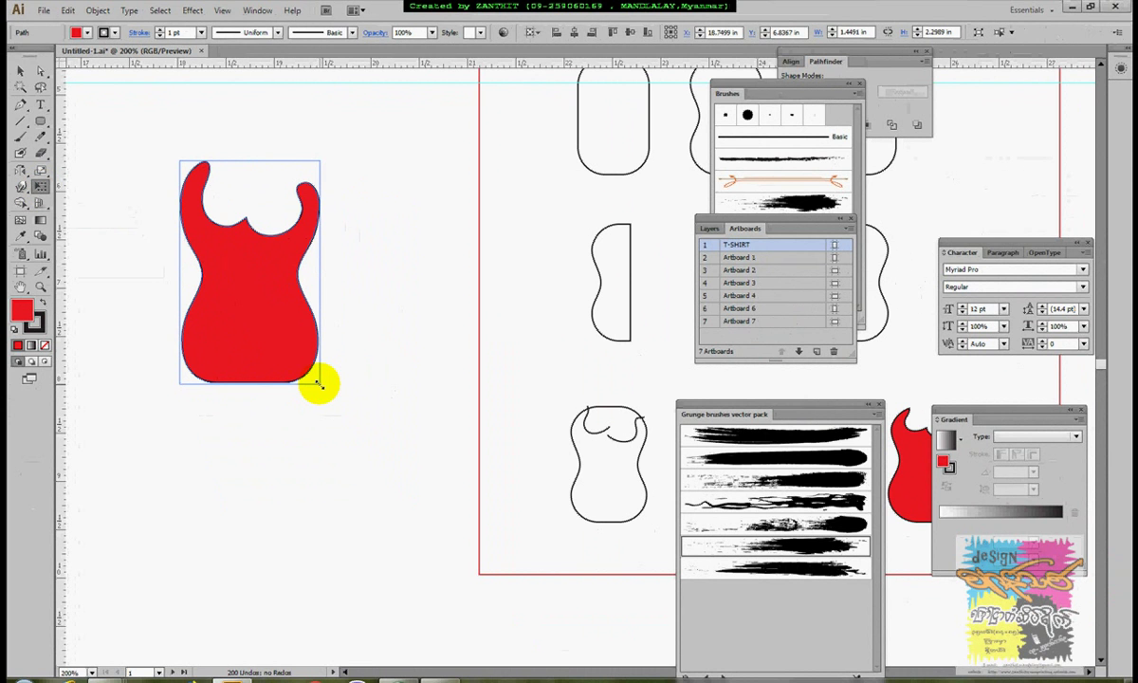
{"action": "left_click_drag", "start_coordinate": [320, 387], "coordinate": [332, 388]}
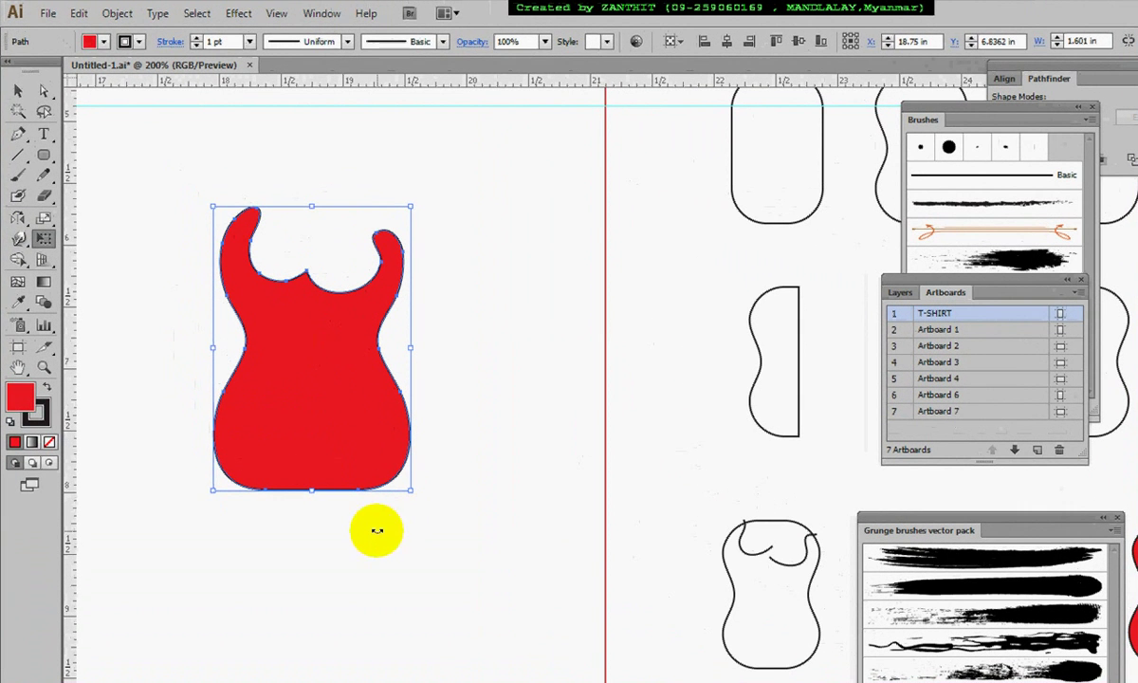
{"action": "left_click", "coordinate": [17, 90]}
{"action": "left_click", "coordinate": [312, 155]}
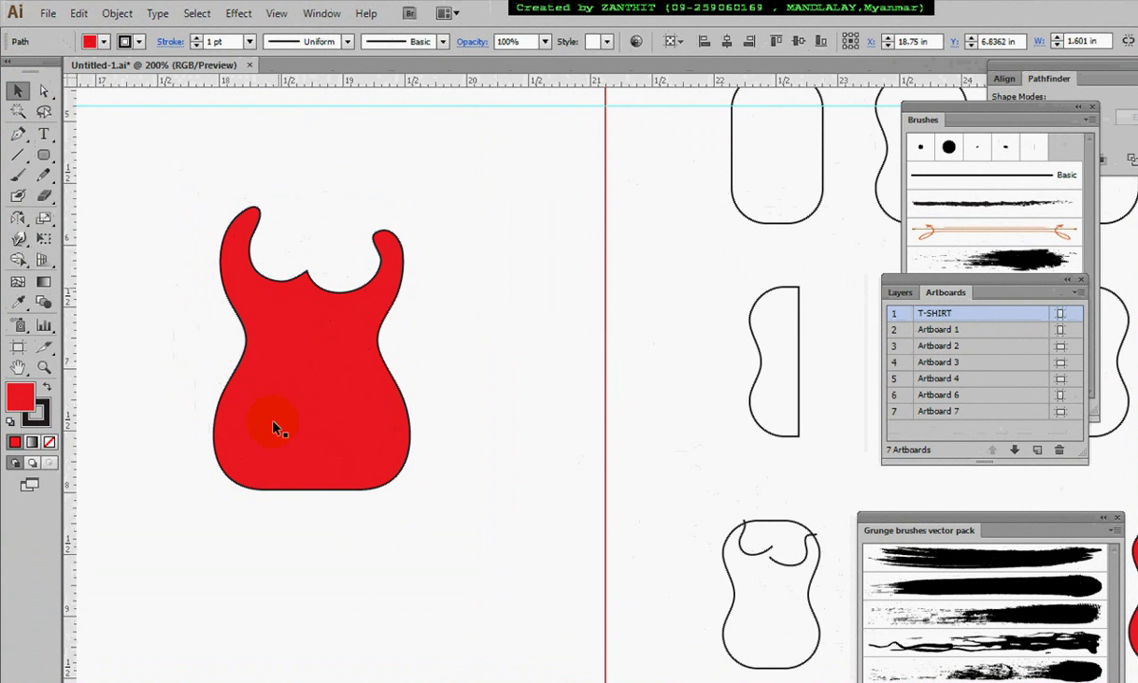
Move the red guitar body to the empty space above the artboard showing the flag construction stages.
{"action": "key", "text": "ctrl+minus"}
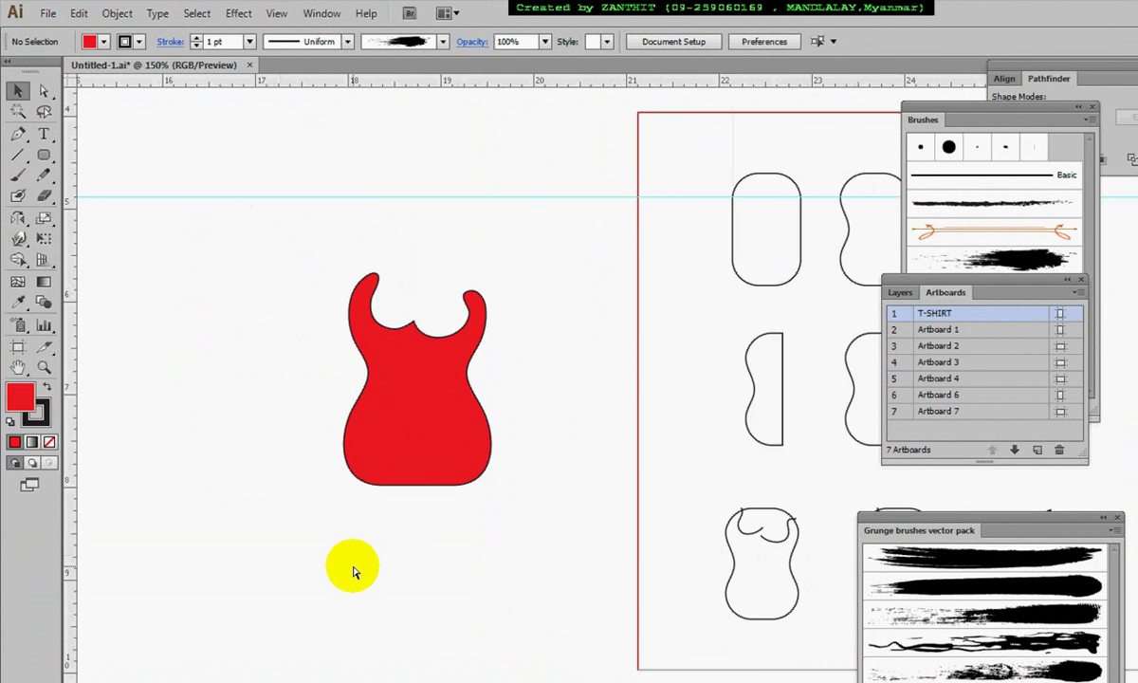
{"action": "key", "text": "ctrl+minus"}
{"action": "left_click_drag", "start_coordinate": [529, 589], "coordinate": [206, 562]}
{"action": "left_click_drag", "start_coordinate": [191, 488], "coordinate": [256, 536]}
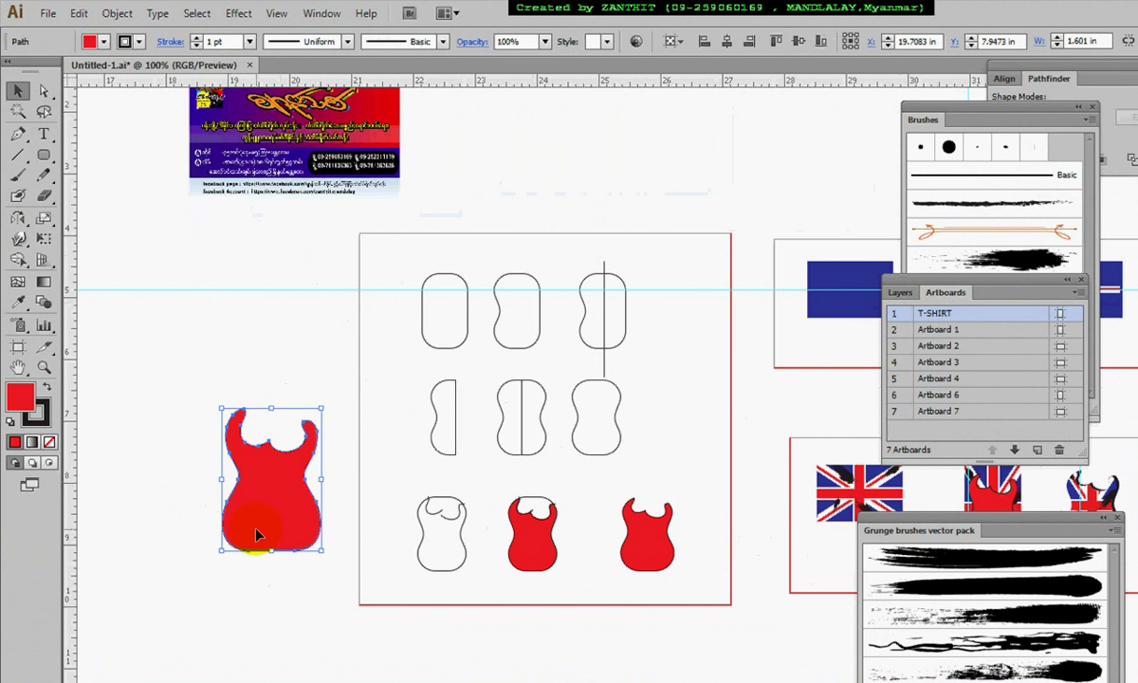
{"action": "left_click_drag", "start_coordinate": [382, 580], "coordinate": [129, 635]}
{"action": "left_click_drag", "start_coordinate": [228, 617], "coordinate": [370, 625]}
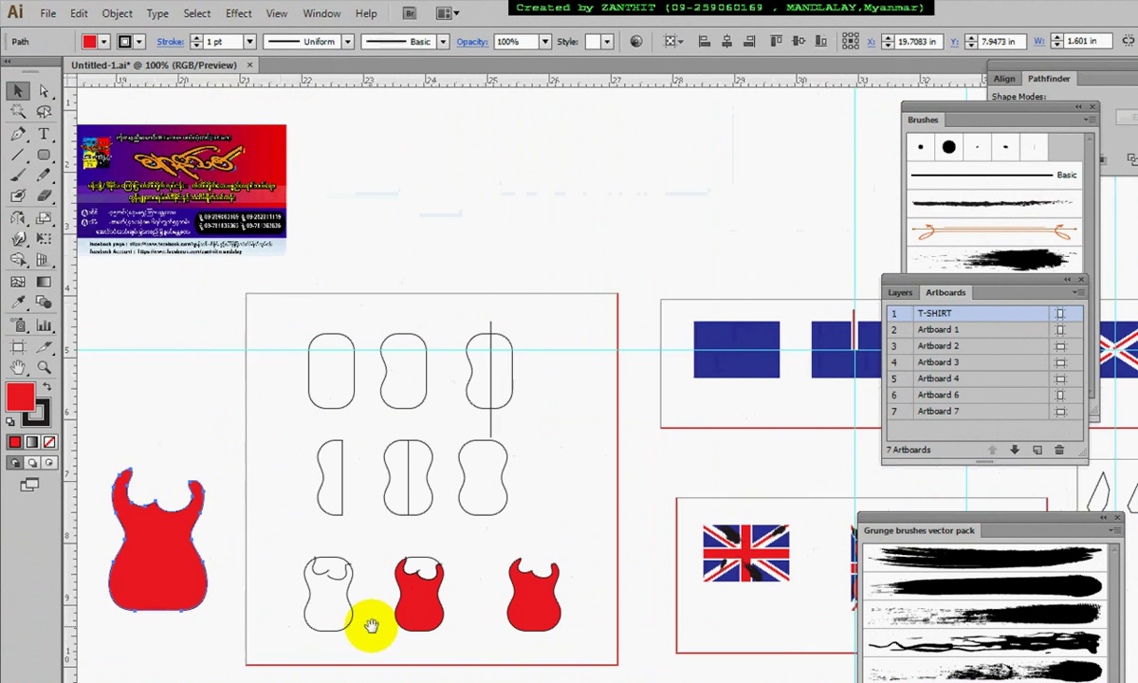
{"action": "left_click_drag", "start_coordinate": [147, 590], "coordinate": [772, 259]}
{"action": "scroll", "coordinate": [368, 463], "scroll_direction": "right", "scroll_amount": 5}
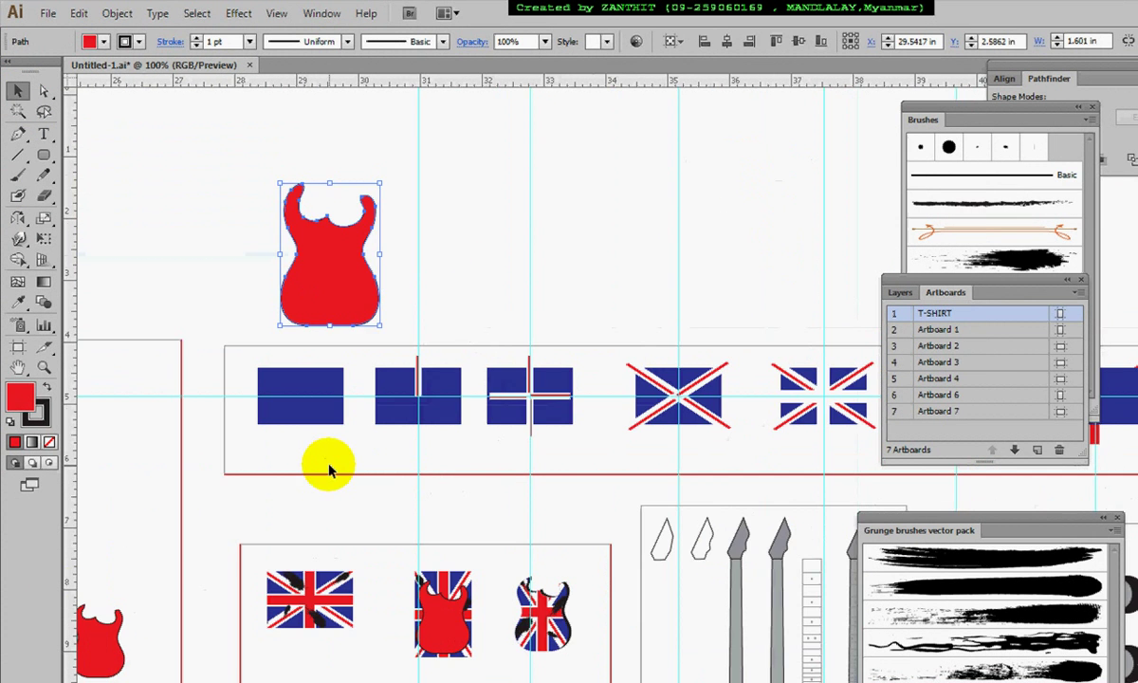
Examine the flag construction stages, from the plain blue rectangle to the crossed red and white stripes, and deselect the guitar body.
{"action": "key", "text": "Tab"}
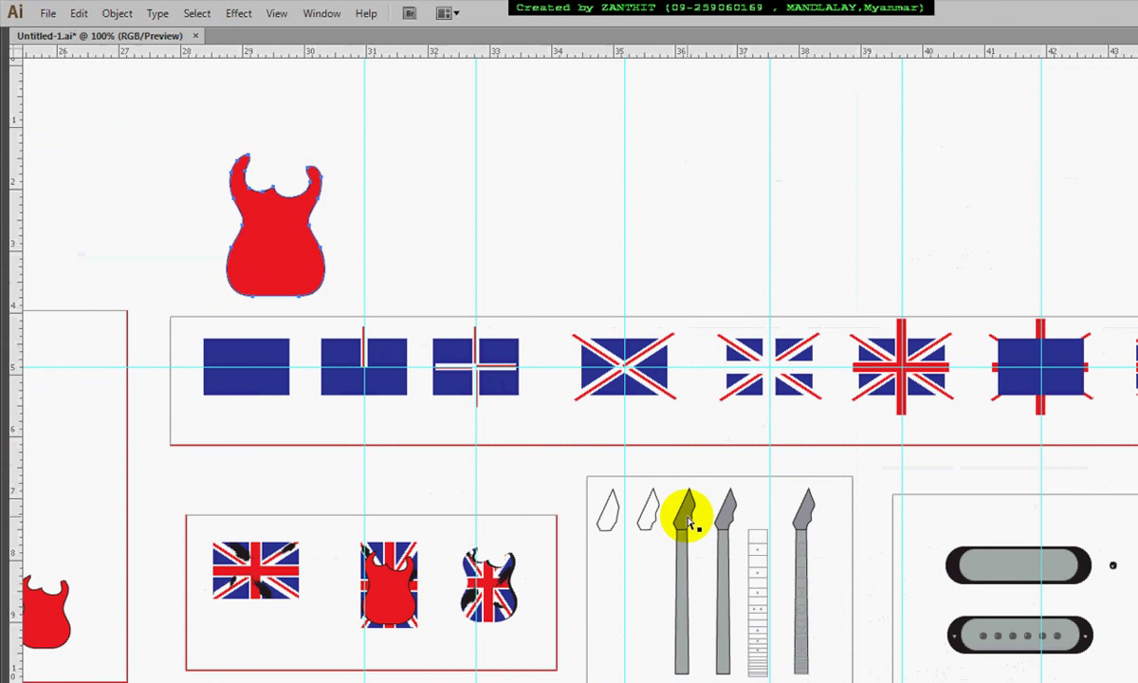
{"action": "scroll", "coordinate": [706, 498], "scroll_direction": "up", "scroll_amount": 1}
{"action": "left_click_drag", "start_coordinate": [412, 487], "coordinate": [619, 623]}
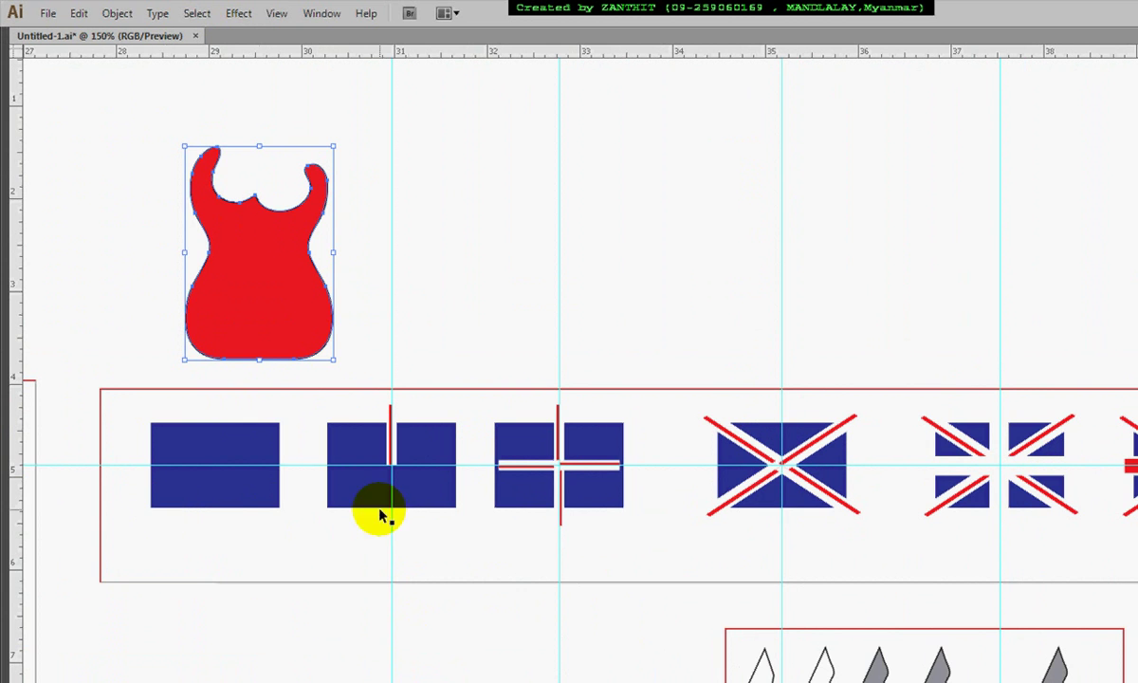
{"action": "key", "text": "ctrl+equal"}
{"action": "left_click_drag", "start_coordinate": [358, 515], "coordinate": [508, 524]}
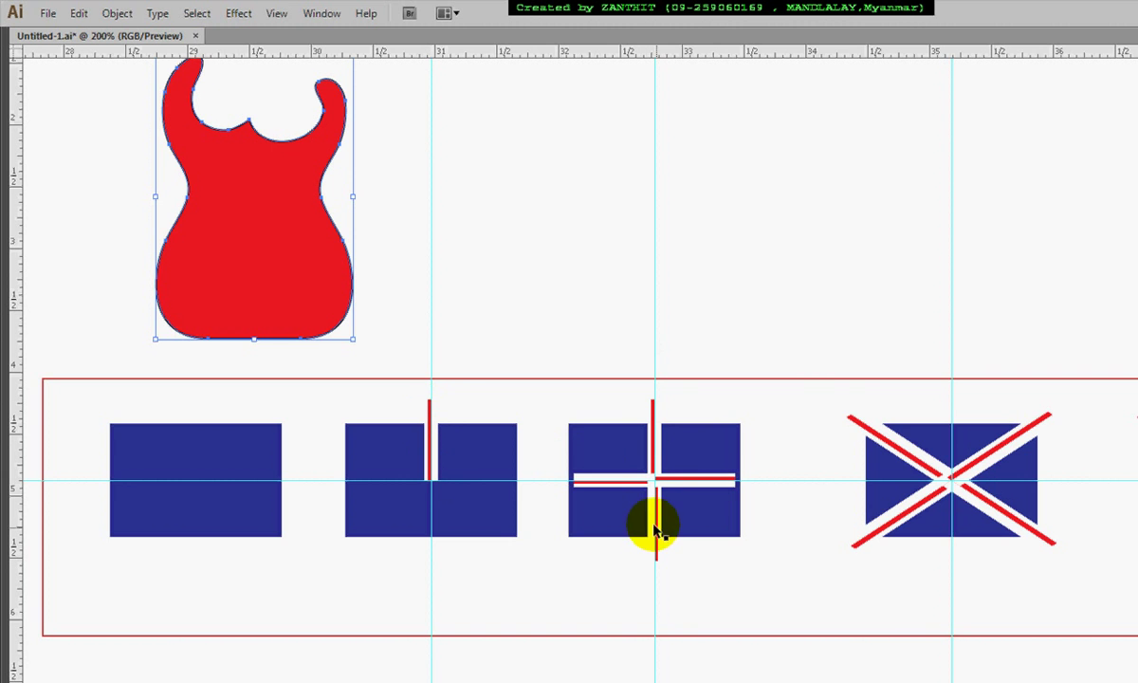
{"action": "left_click_drag", "start_coordinate": [945, 522], "coordinate": [767, 522]}
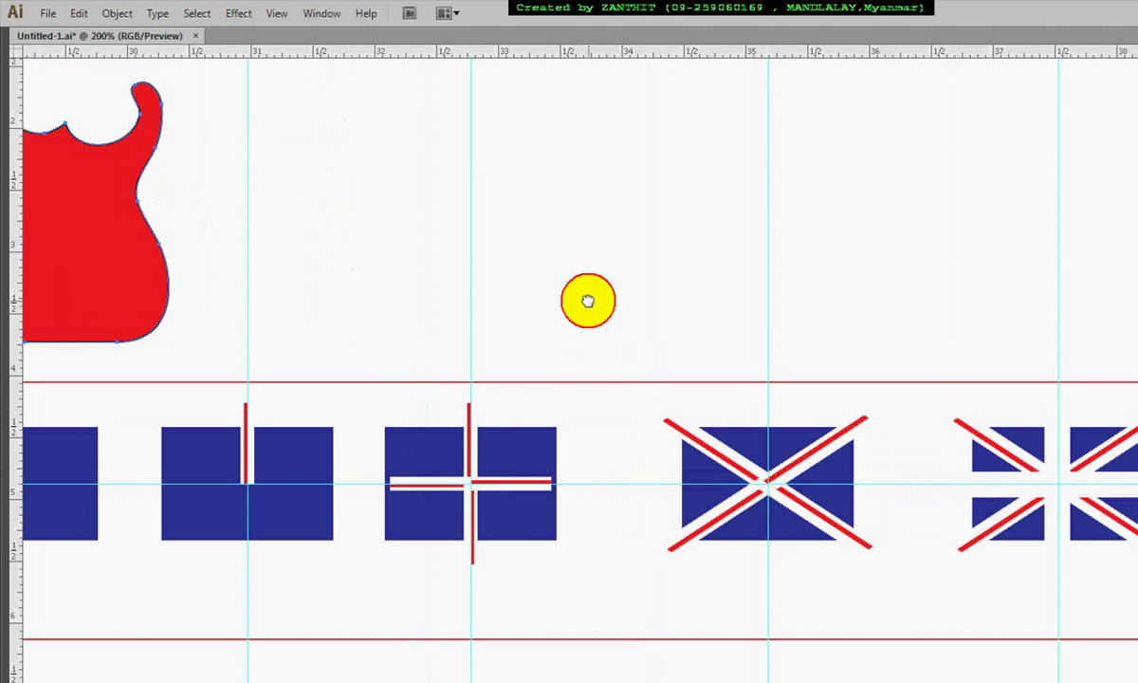
{"action": "left_click_drag", "start_coordinate": [587, 303], "coordinate": [938, 446]}
{"action": "left_click_drag", "start_coordinate": [569, 401], "coordinate": [830, 427]}
{"action": "left_click", "coordinate": [375, 316]}
{"action": "key", "text": "Tab"}
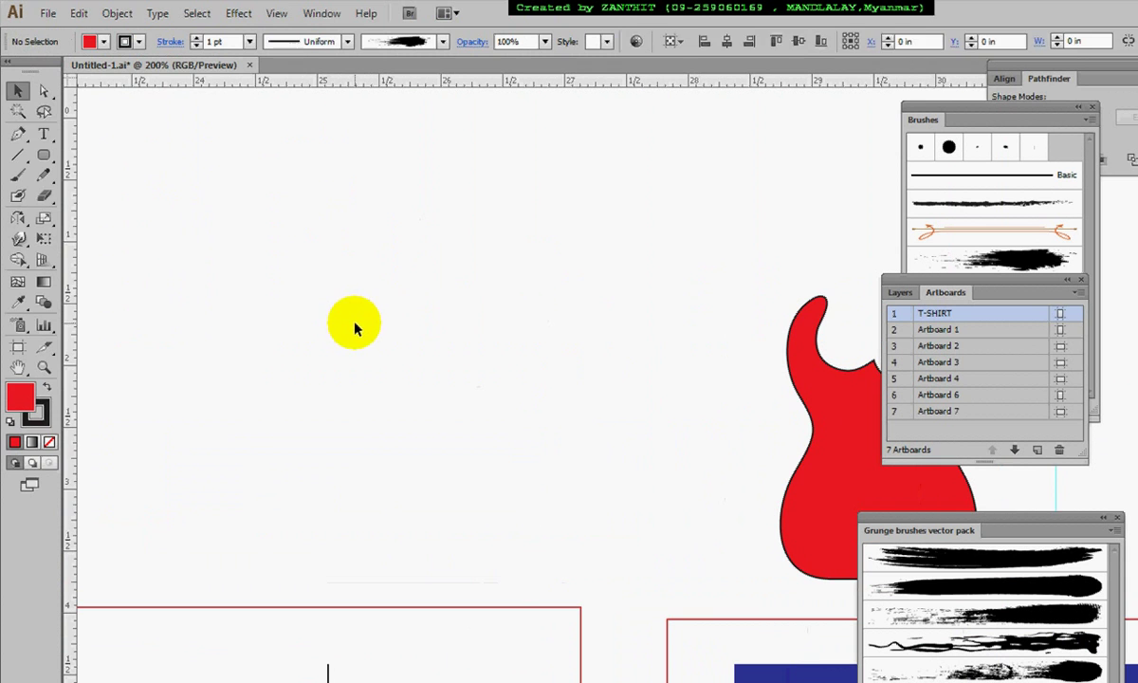
Draw a rectangle about 2.56 in wide in the empty space beside the guitar body and fill it with dark blue.
{"action": "left_click", "coordinate": [43, 154]}
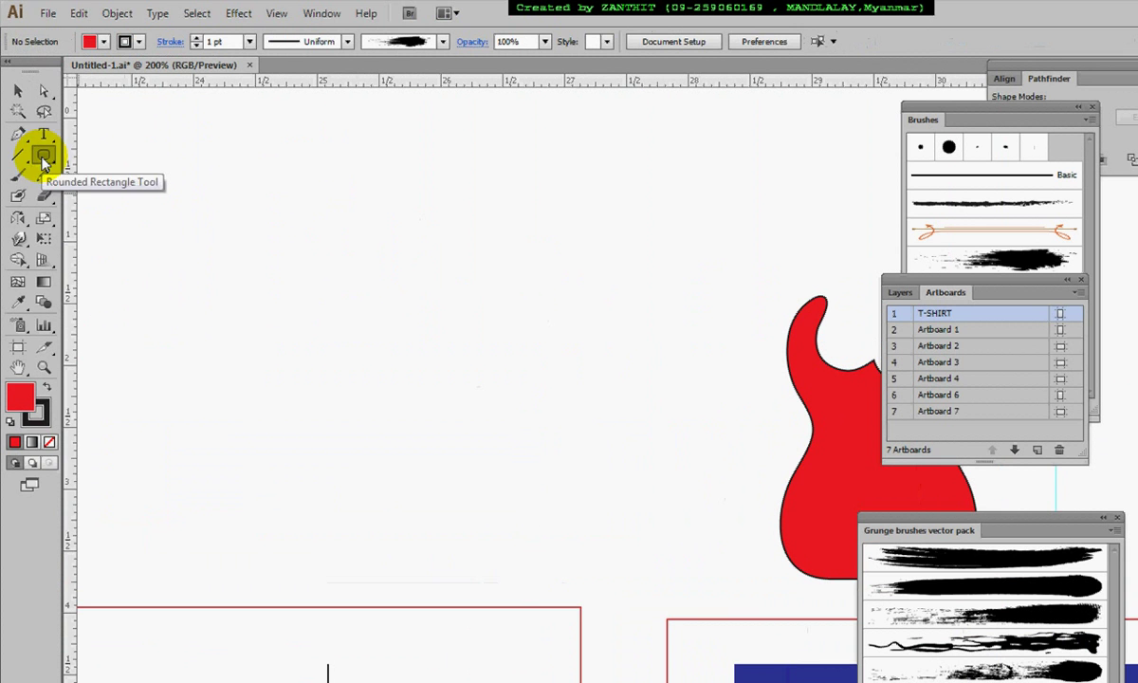
{"action": "left_click", "coordinate": [42, 159]}
{"action": "left_click", "coordinate": [132, 153]}
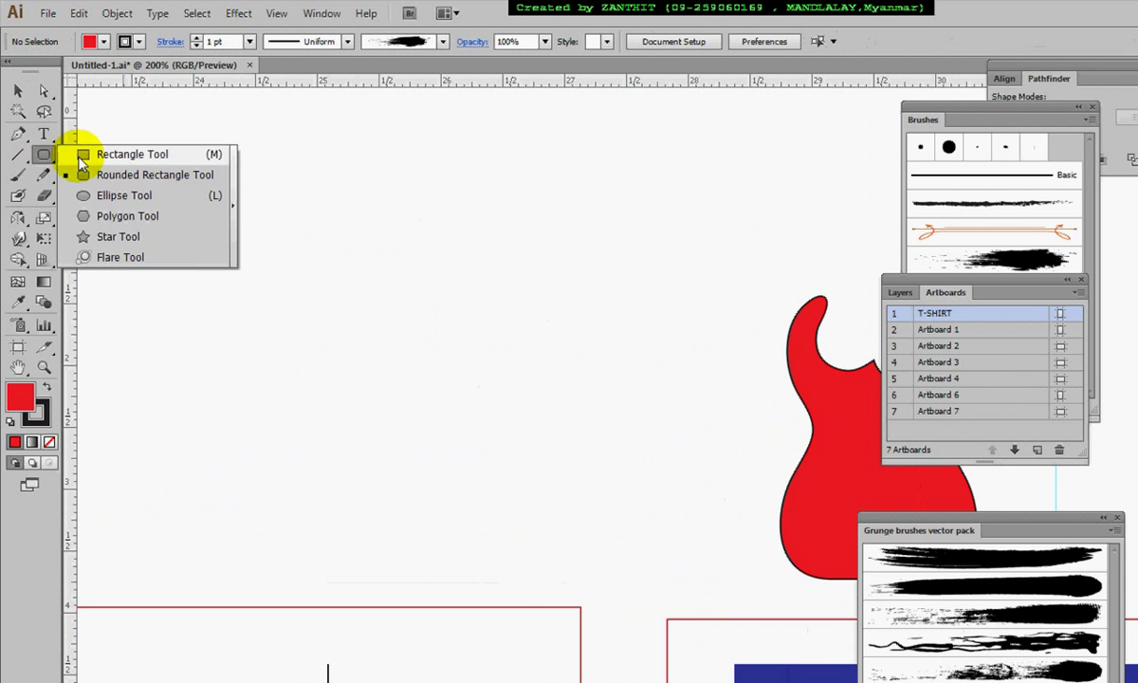
{"action": "left_click_drag", "start_coordinate": [287, 301], "coordinate": [602, 492]}
{"action": "left_click", "coordinate": [91, 41]}
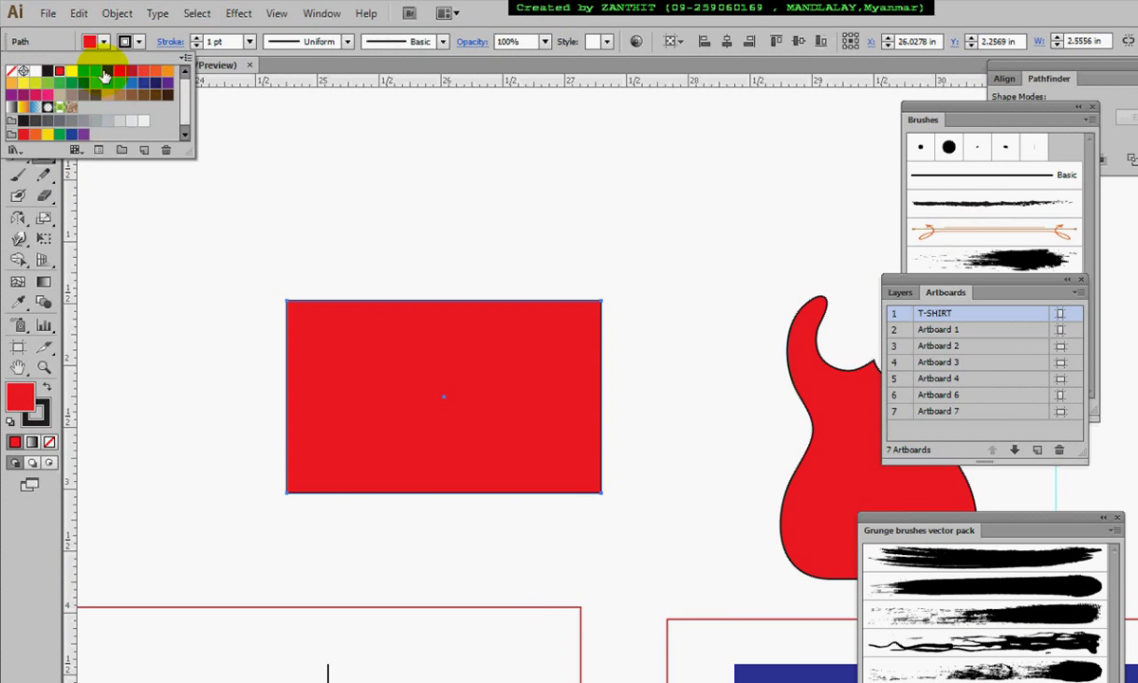
{"action": "left_click", "coordinate": [107, 70]}
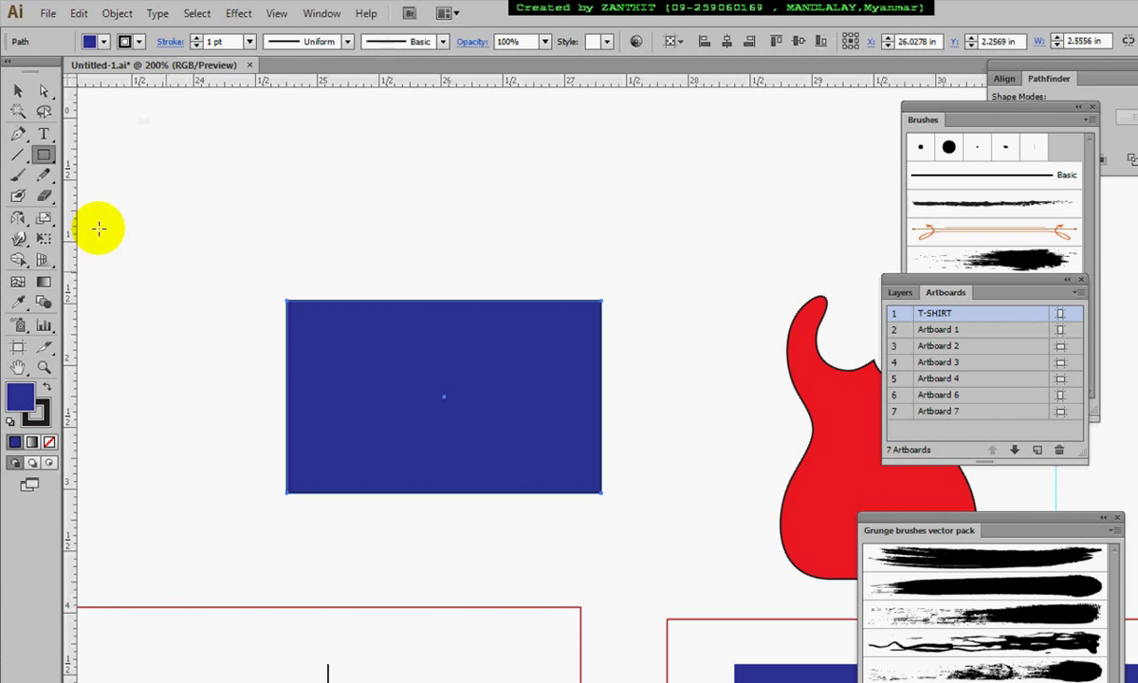
Place a horizontal and a vertical ruler guide crossing at the blue rectangle's centre, and deselect the rectangle.
{"action": "left_click_drag", "start_coordinate": [437, 83], "coordinate": [507, 396]}
{"action": "left_click", "coordinate": [18, 90]}
{"action": "left_click", "coordinate": [477, 330]}
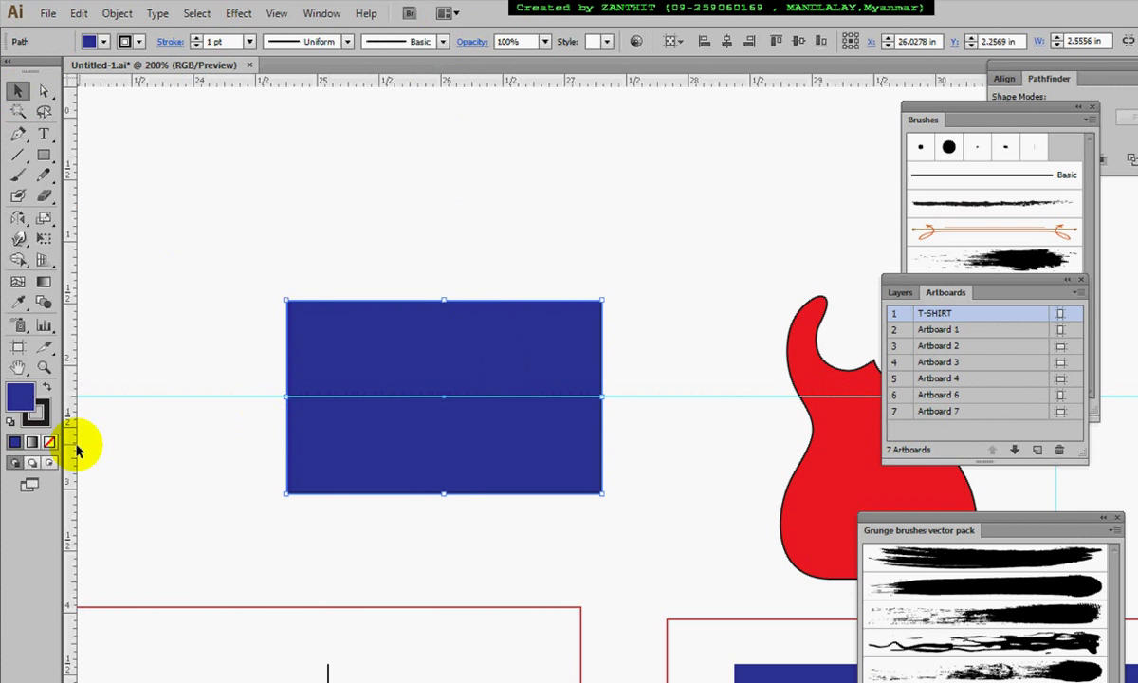
{"action": "mouse_move", "coordinate": [401, 481]}
{"action": "left_mouse_down"}
{"action": "mouse_move", "coordinate": [445, 494]}
{"action": "mouse_move", "coordinate": [441, 483]}
{"action": "left_mouse_up"}
{"action": "left_click", "coordinate": [528, 188]}
Draw a narrow rectangle about 0.19 by 1.03 in, centred on the vertical guide, from above the blue rectangle down to its centre.
{"action": "left_click", "coordinate": [18, 175]}
{"action": "left_click", "coordinate": [43, 154]}
{"action": "left_click_drag", "start_coordinate": [433, 272], "coordinate": [456, 397]}
{"action": "left_click", "coordinate": [18, 89]}
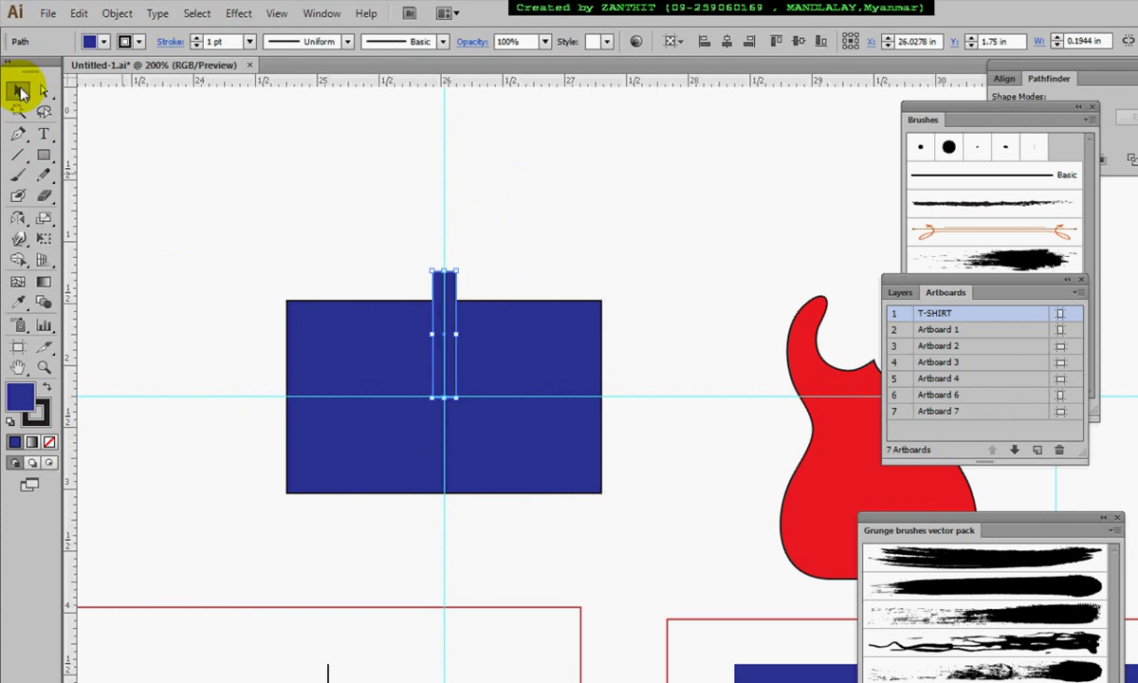
Give the narrow rectangle a white fill and no stroke.
{"action": "left_click", "coordinate": [92, 41]}
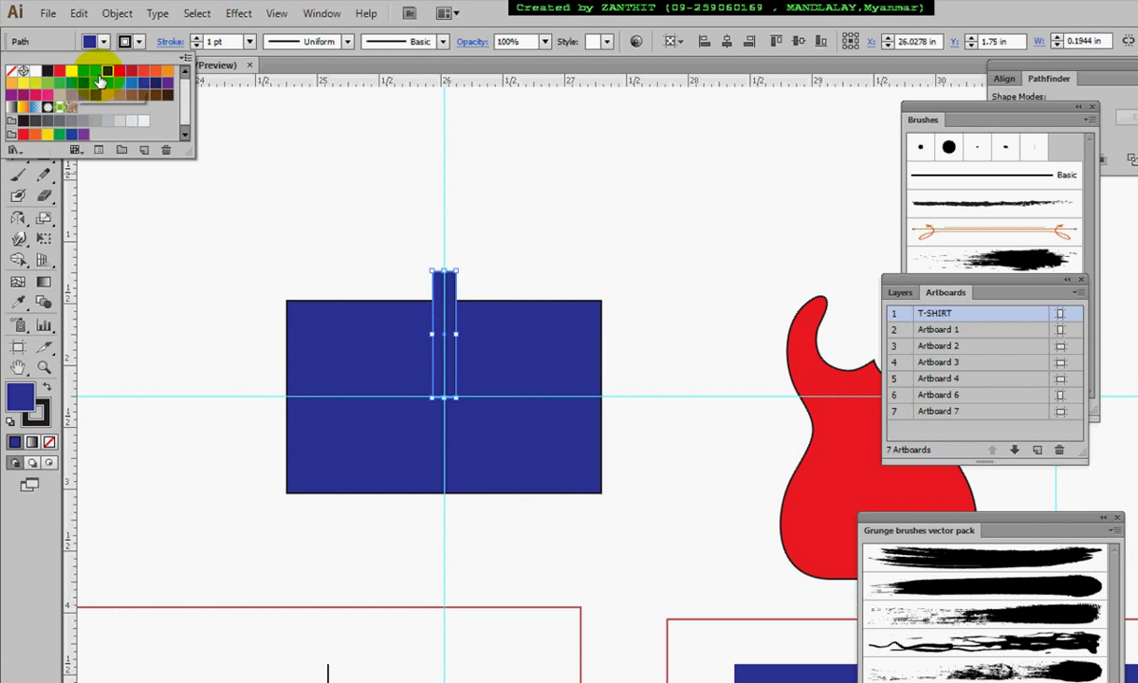
{"action": "left_click", "coordinate": [35, 71]}
{"action": "key", "text": "Escape"}
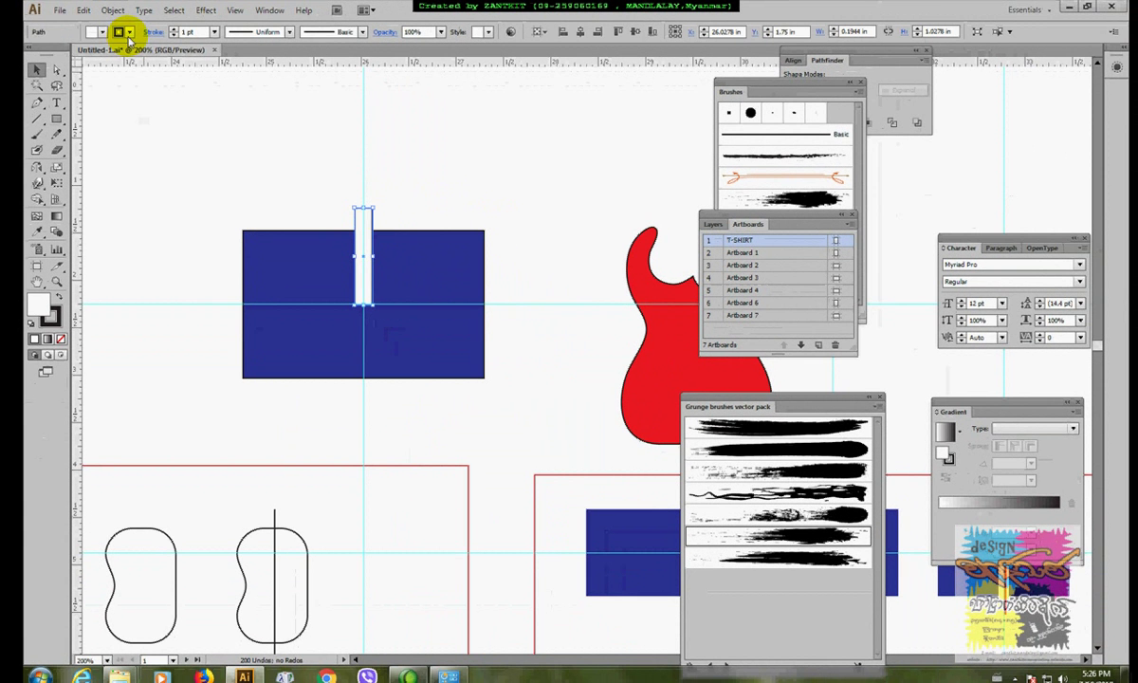
{"action": "left_click", "coordinate": [129, 34]}
{"action": "left_click", "coordinate": [38, 56]}
{"action": "left_click", "coordinate": [480, 188]}
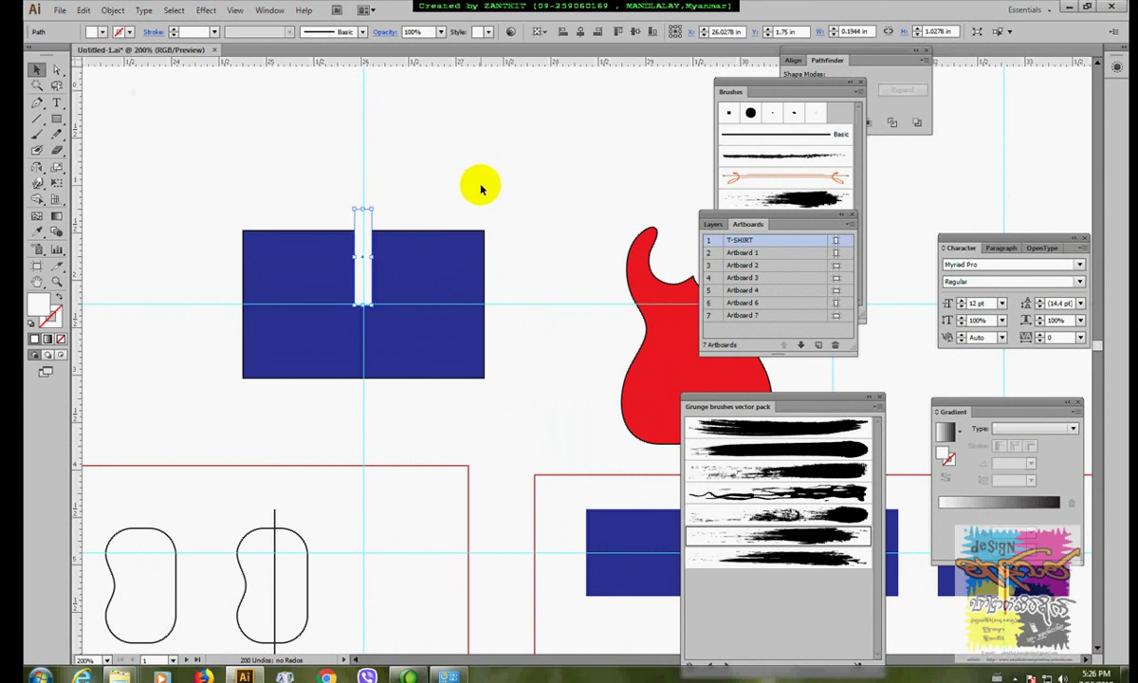
Select the narrow bar on the vertical guide and fill it with red.
{"action": "left_click", "coordinate": [382, 217]}
{"action": "left_click", "coordinate": [369, 225]}
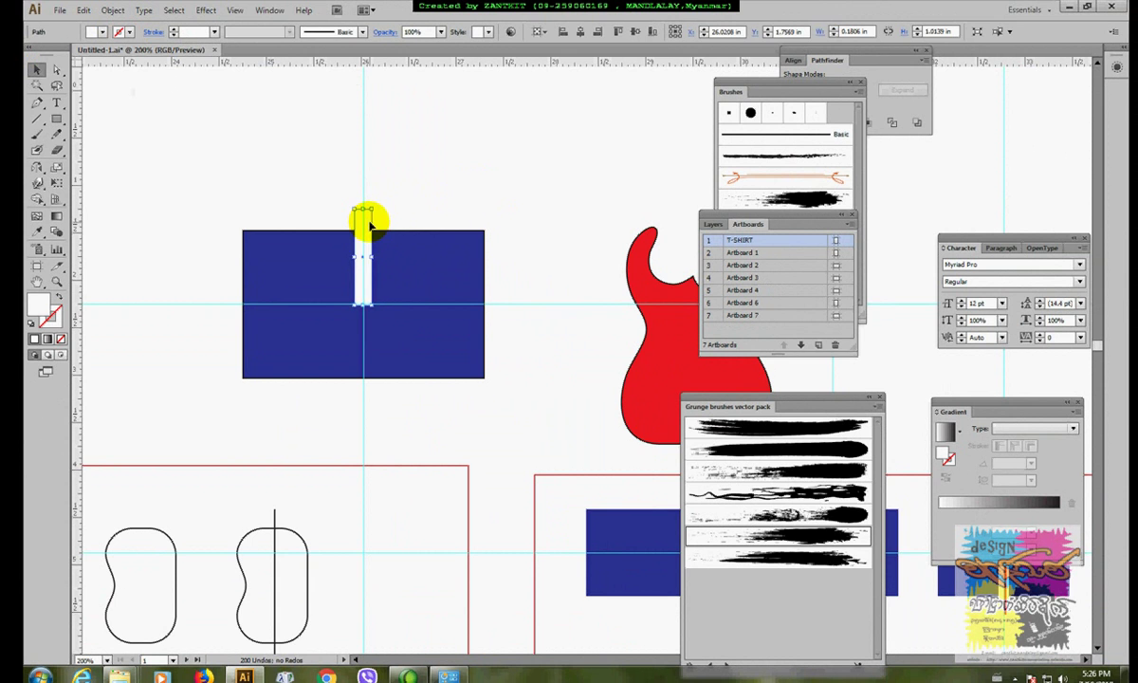
{"action": "key", "text": "ctrl+equal"}
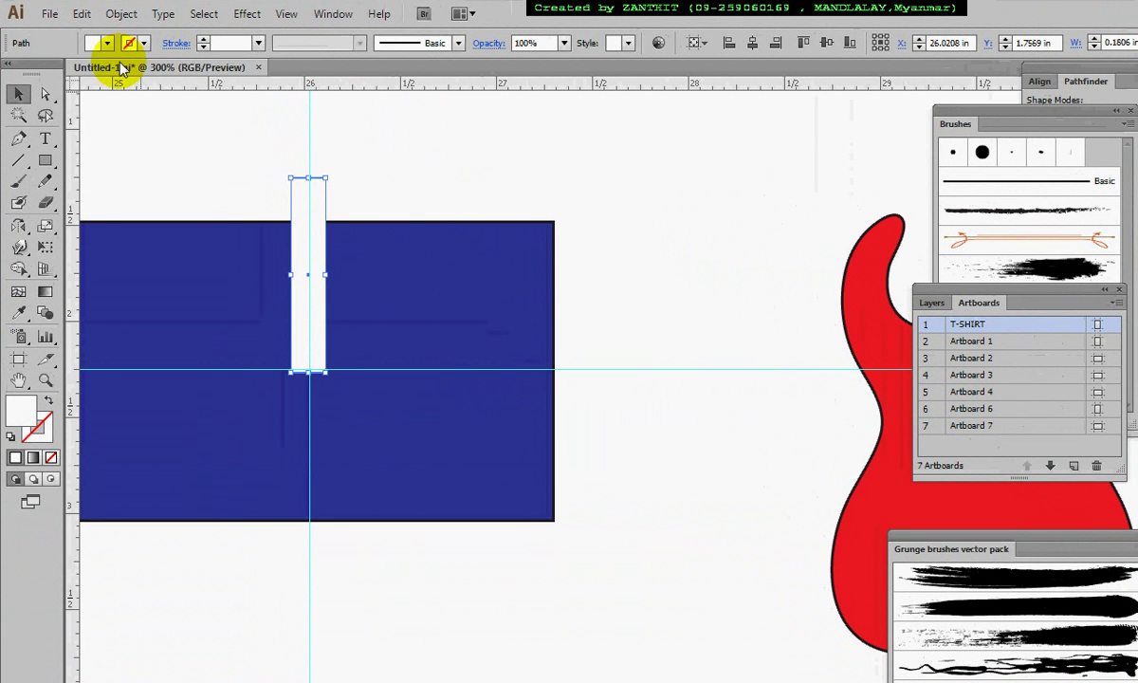
{"action": "left_click", "coordinate": [107, 43]}
{"action": "left_click", "coordinate": [61, 73]}
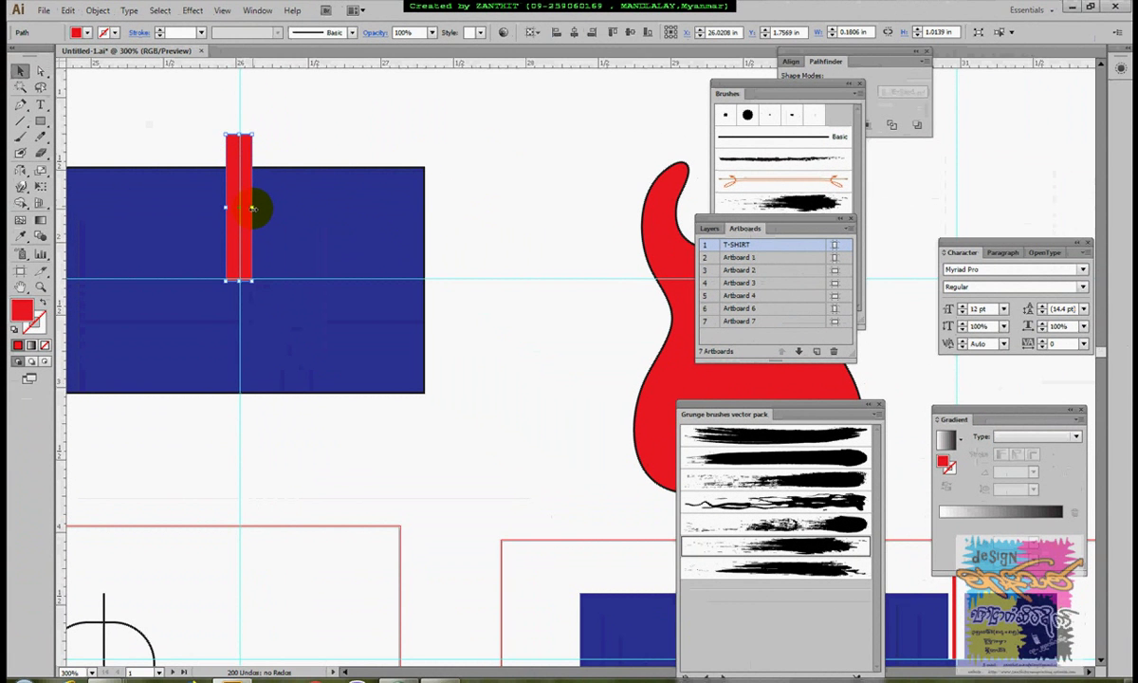
Narrow the red bar to a thin stripe and shift it slightly left of the white bar's centre.
{"action": "left_click_drag", "start_coordinate": [252, 208], "coordinate": [244, 211]}
{"action": "key", "text": "Left"}
{"action": "left_click", "coordinate": [458, 214]}
{"action": "left_click_drag", "start_coordinate": [348, 145], "coordinate": [396, 237]}
Group the white bar and the thin red stripe together.
{"action": "left_click", "coordinate": [381, 230]}
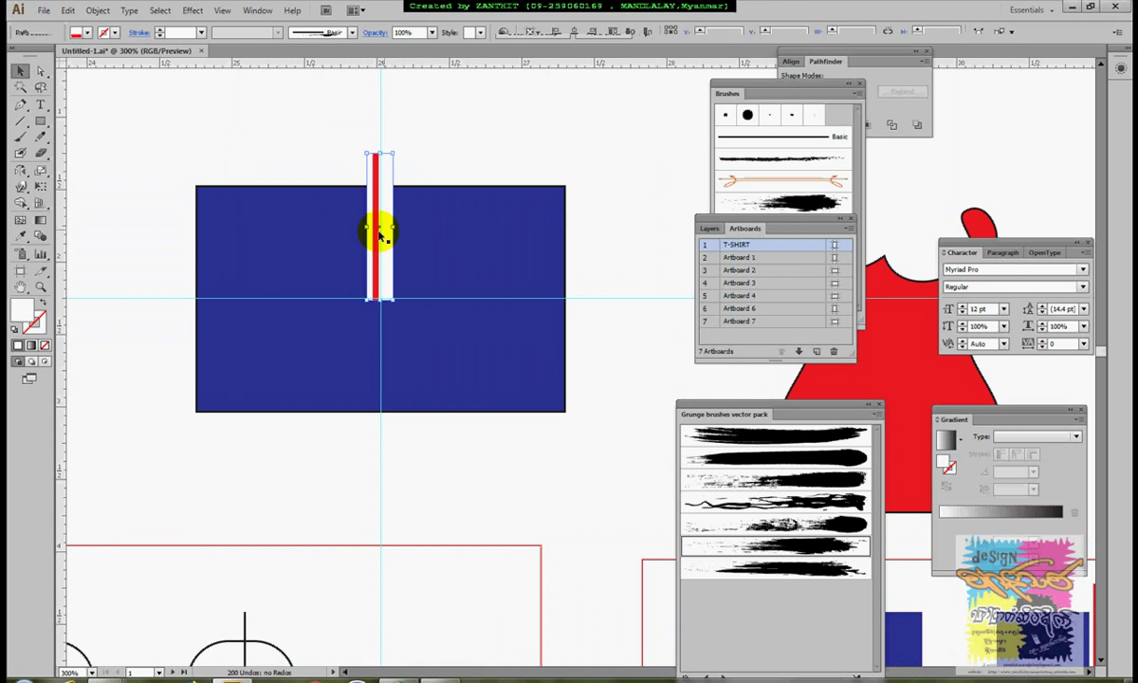
{"action": "left_click", "coordinate": [376, 245], "text": "shift"}
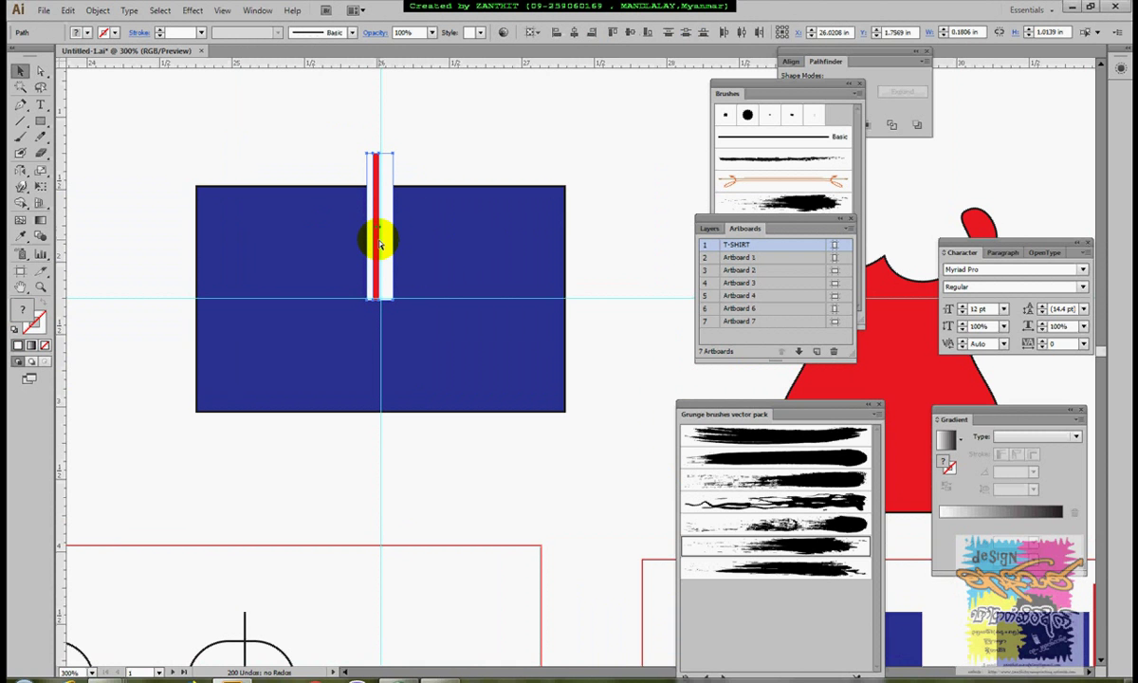
{"action": "key", "text": "ctrl+g"}
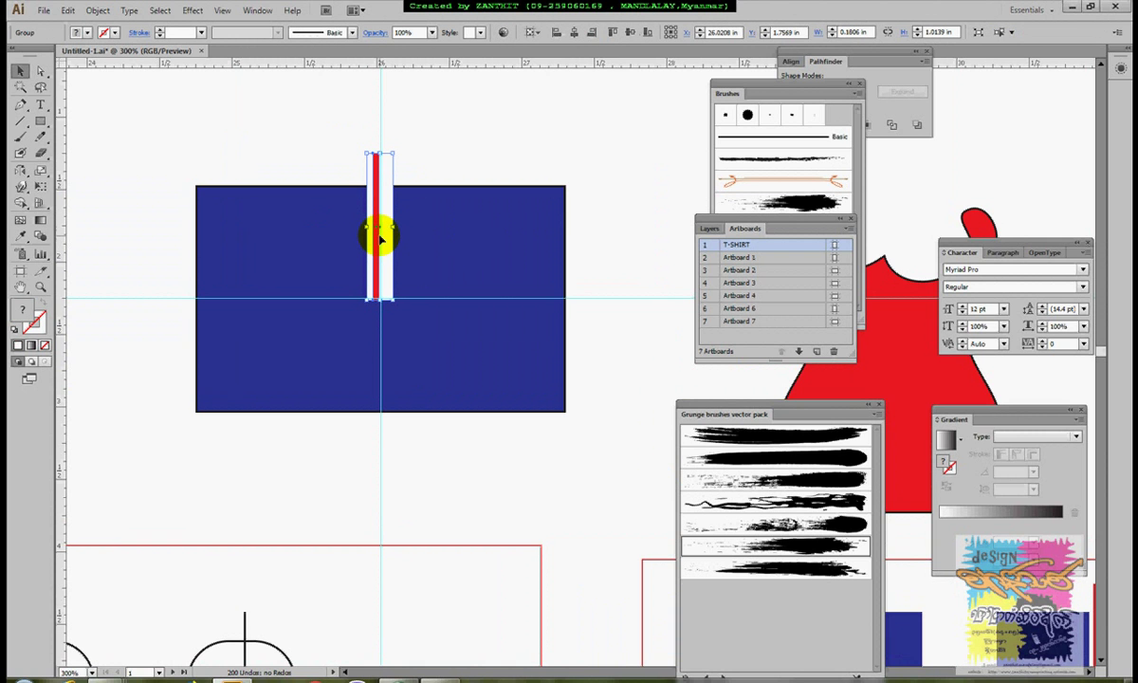
Make three copies of the grouped bar, each rotated a further 90° about the guide crossing, forming a four-armed cross.
{"action": "left_click_drag", "start_coordinate": [20, 175], "coordinate": [66, 169]}
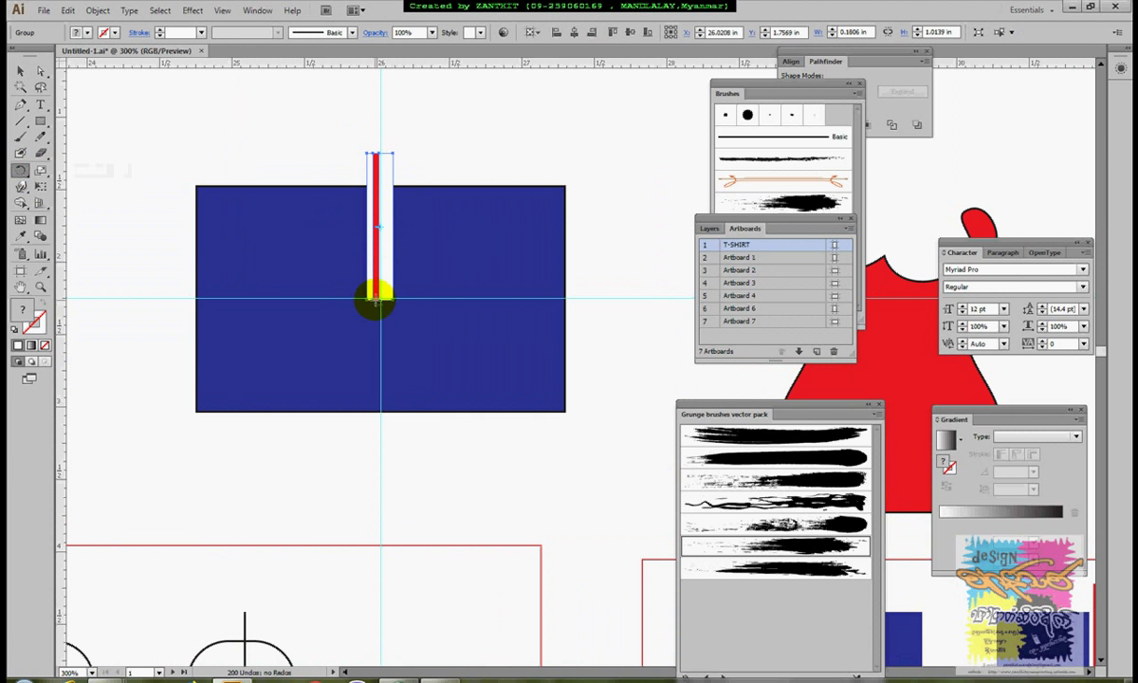
{"action": "left_click", "coordinate": [379, 302], "text": "alt"}
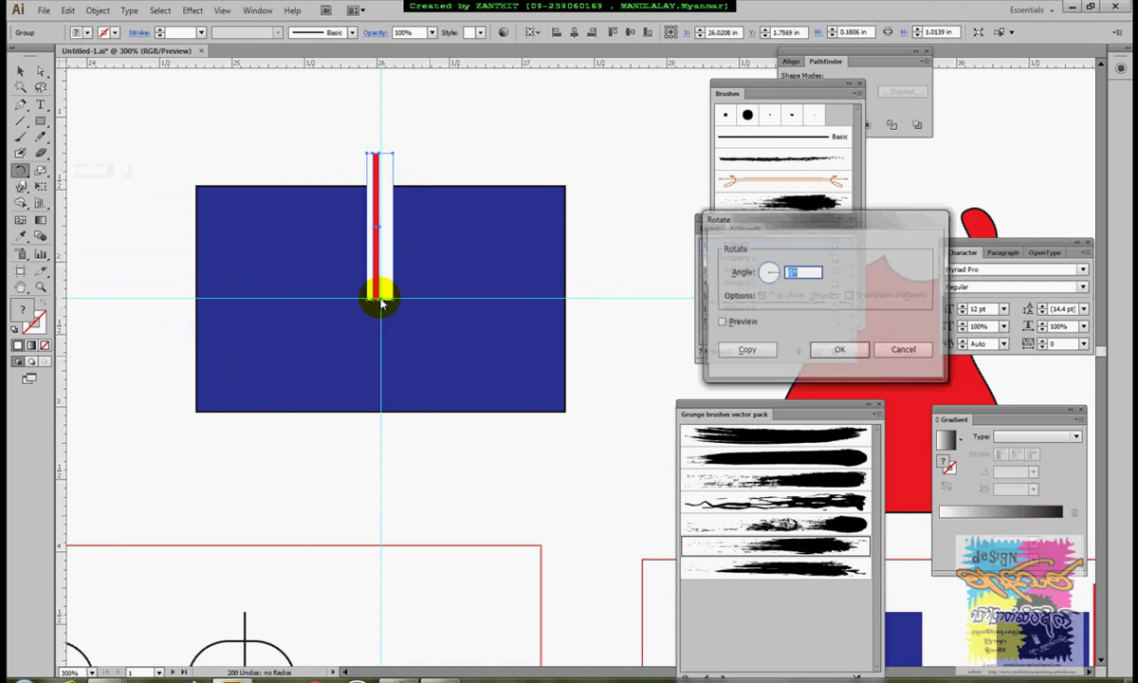
{"action": "left_click_drag", "start_coordinate": [748, 217], "coordinate": [566, 130]}
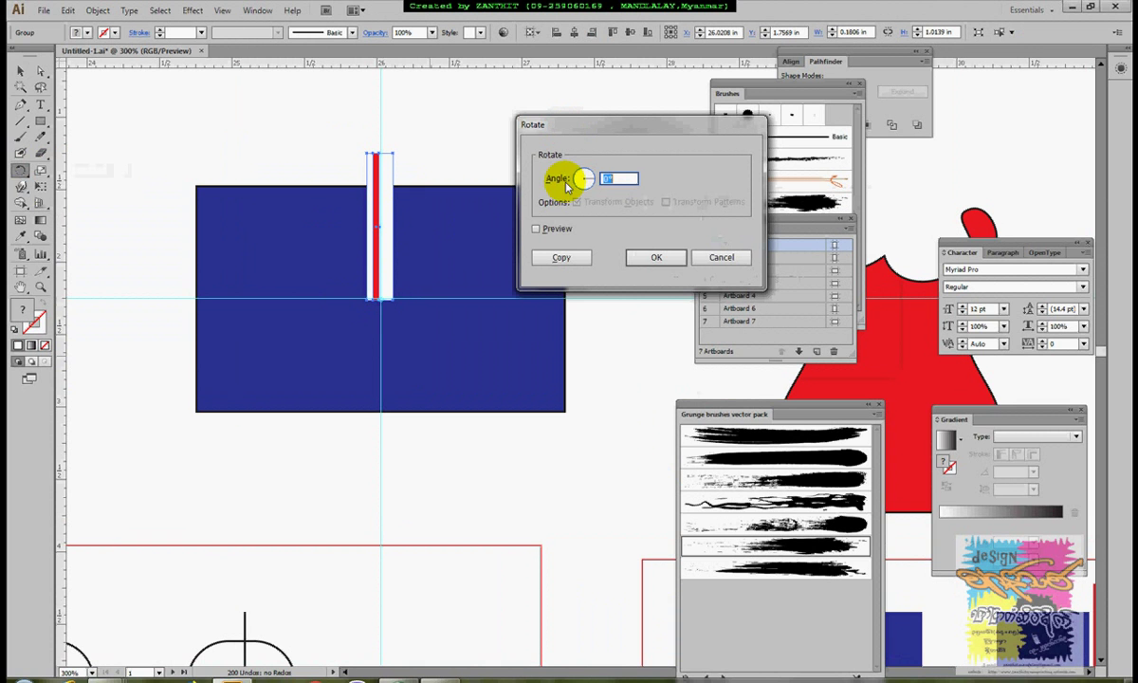
{"action": "left_click", "coordinate": [536, 229]}
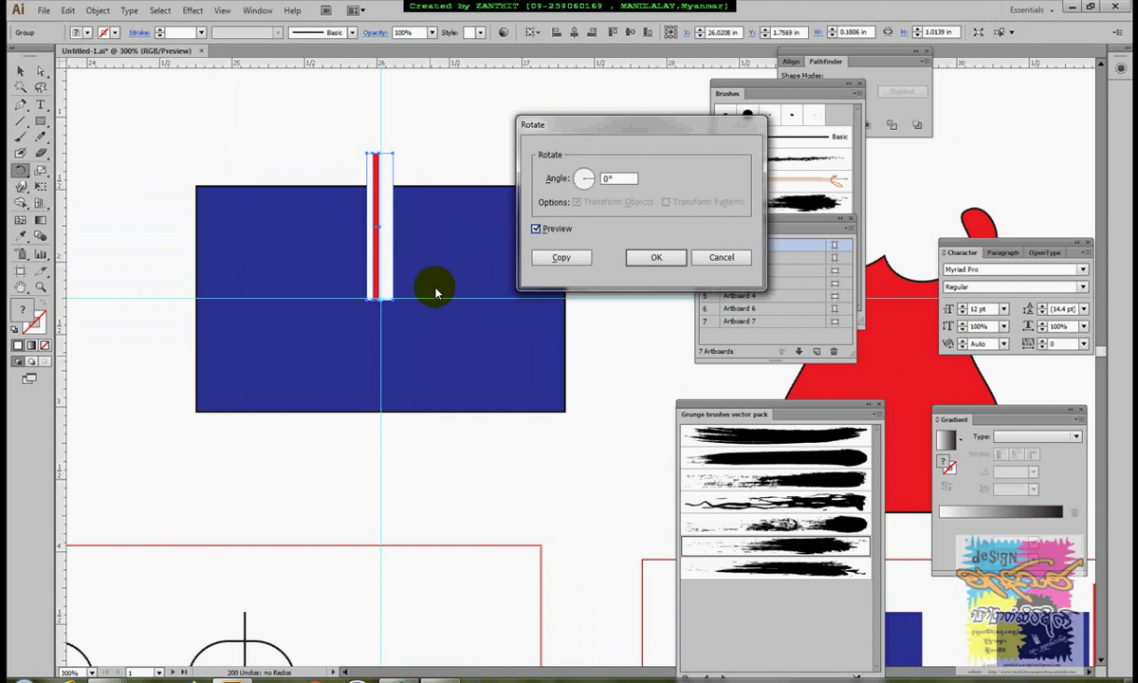
{"action": "double_click", "coordinate": [622, 180]}
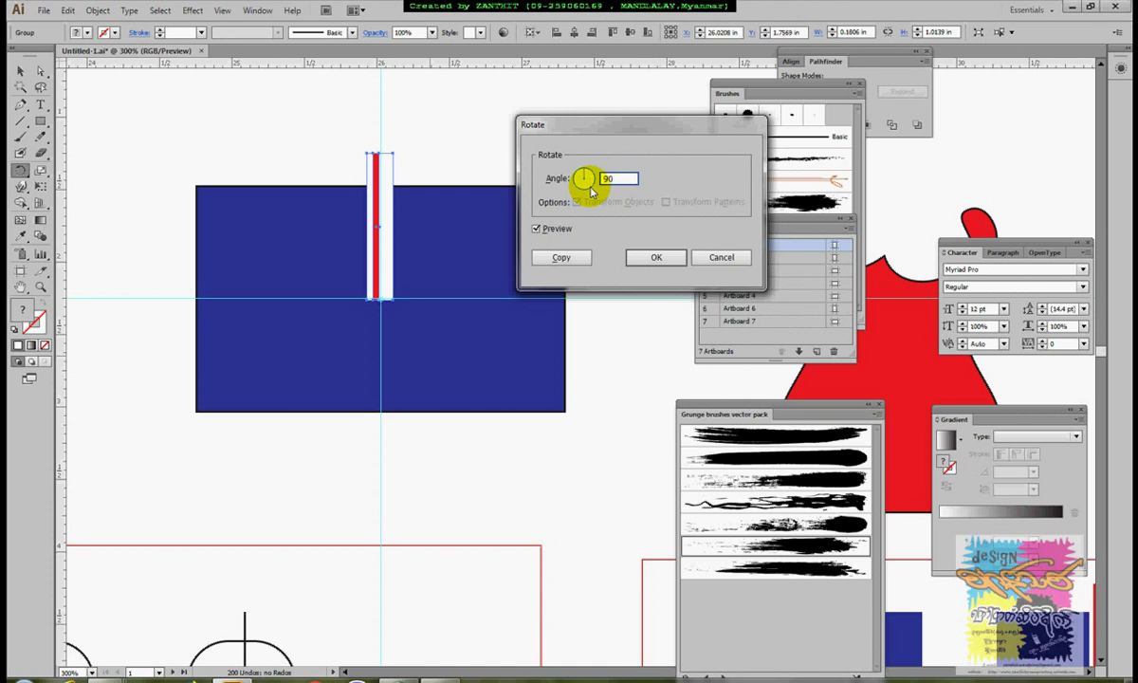
{"action": "left_click", "coordinate": [565, 258]}
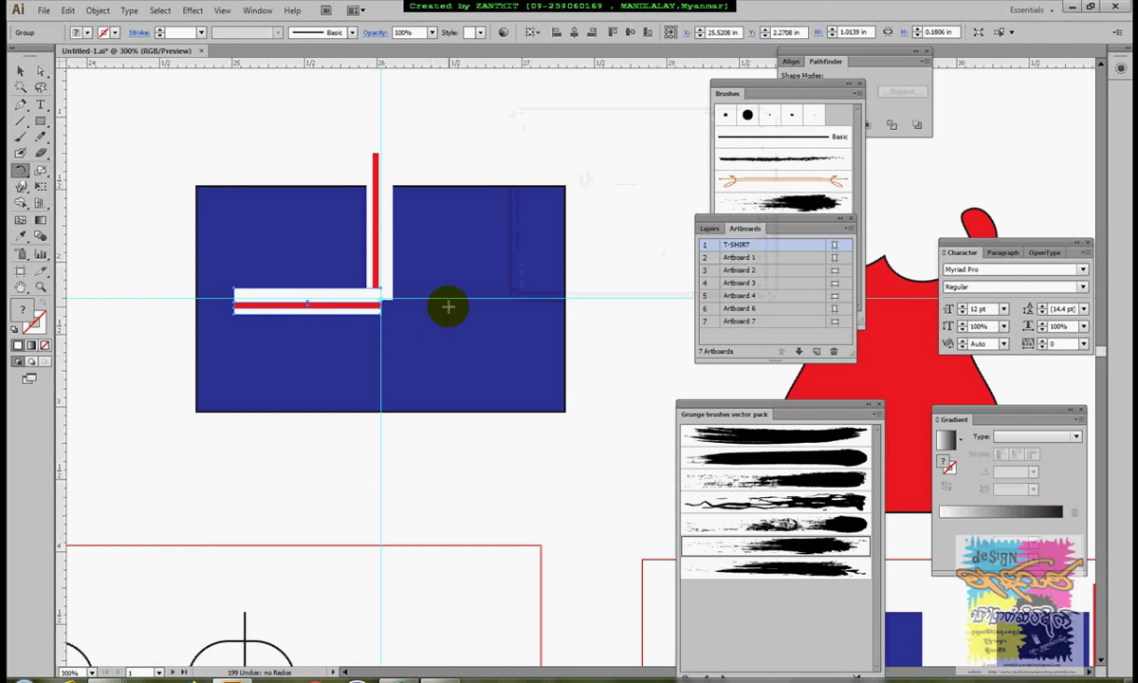
{"action": "key", "text": "ctrl+d"}
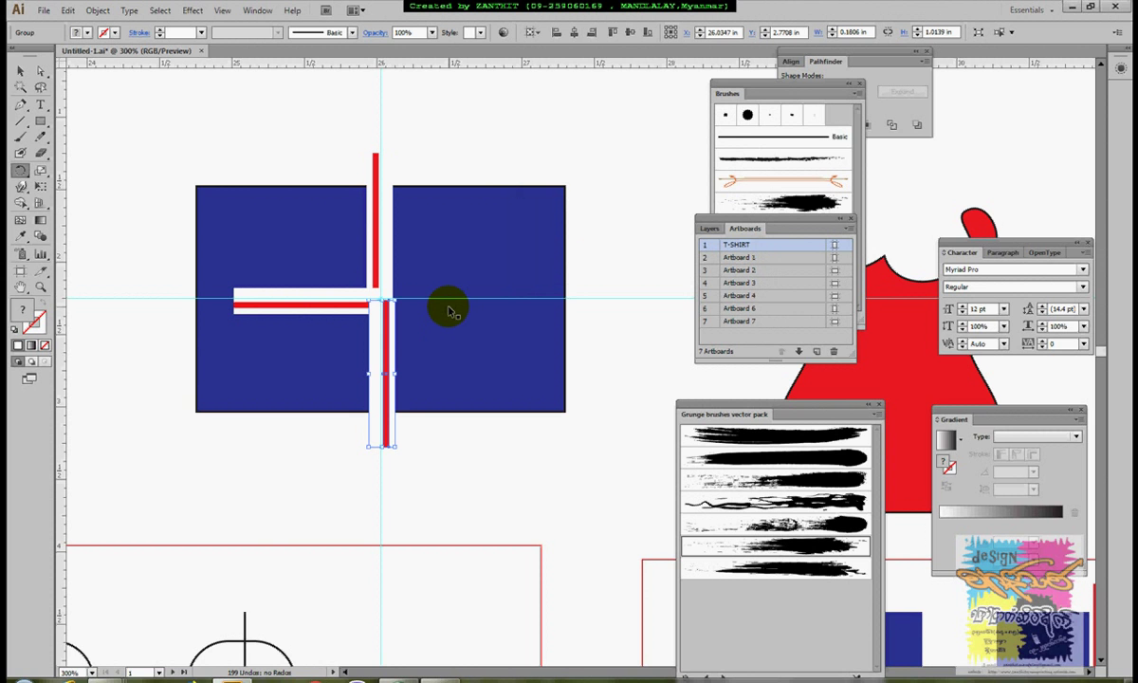
{"action": "key", "text": "ctrl+d"}
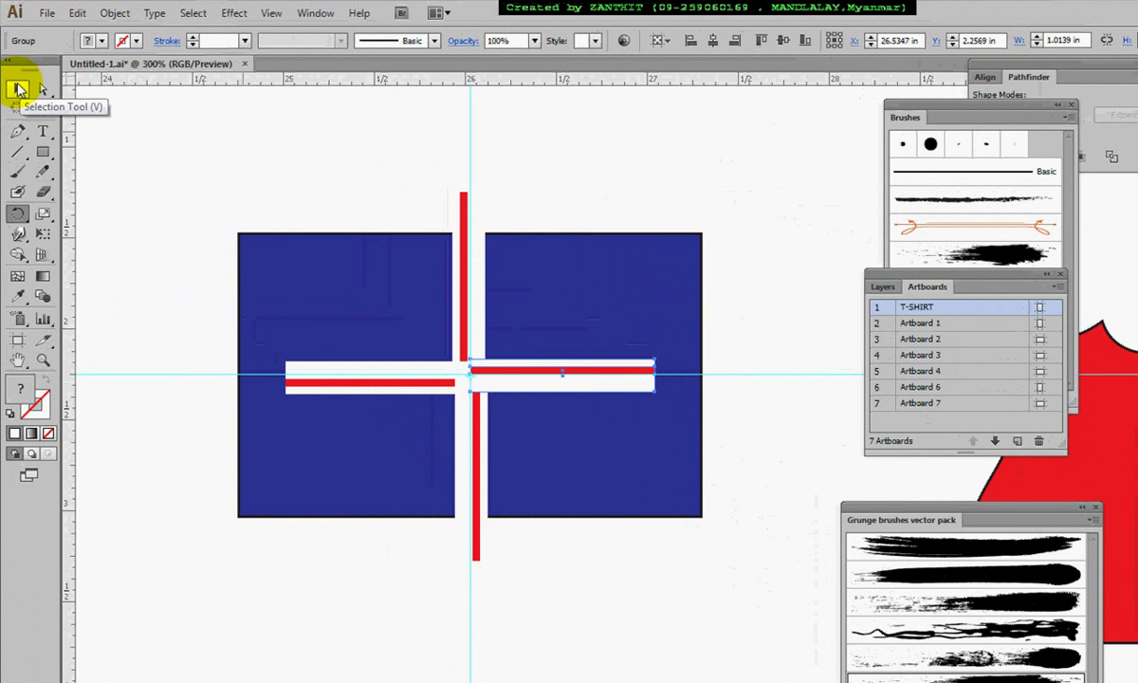
Select all four bar groups and rotate them together 45° into a diagonal cross over the blue rectangle.
{"action": "left_click", "coordinate": [24, 88]}
{"action": "left_click", "coordinate": [371, 165]}
{"action": "left_click", "coordinate": [479, 244]}
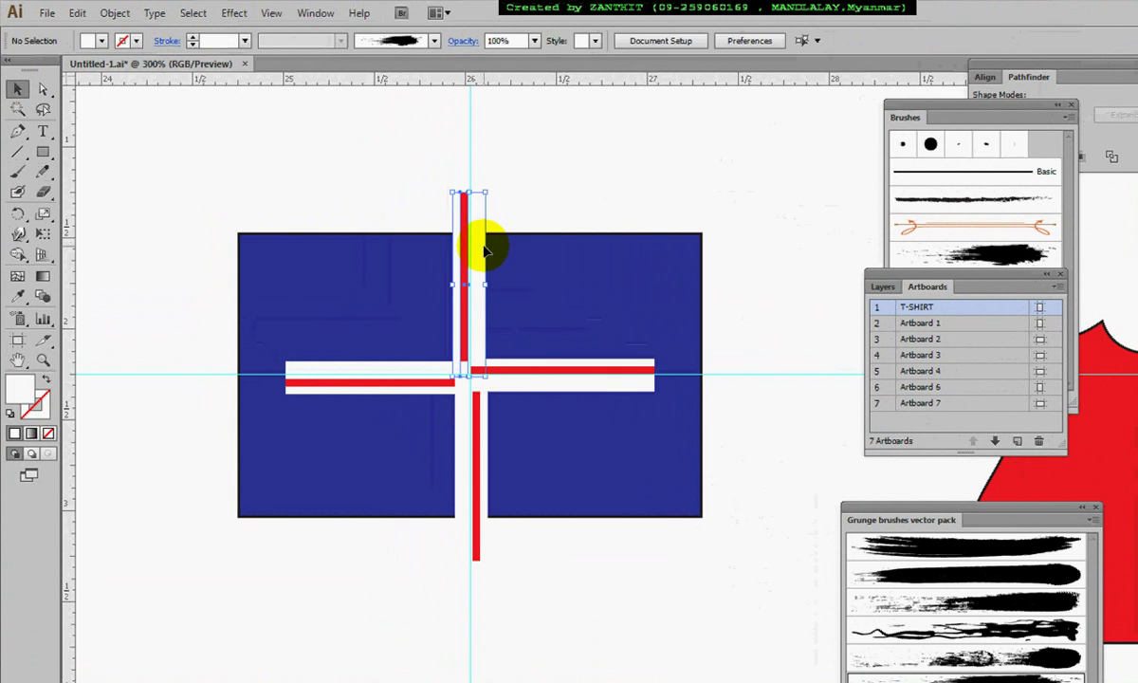
{"action": "left_click", "coordinate": [520, 377], "text": "shift"}
{"action": "left_click", "coordinate": [474, 435], "text": "shift"}
{"action": "left_click", "coordinate": [383, 379], "text": "shift"}
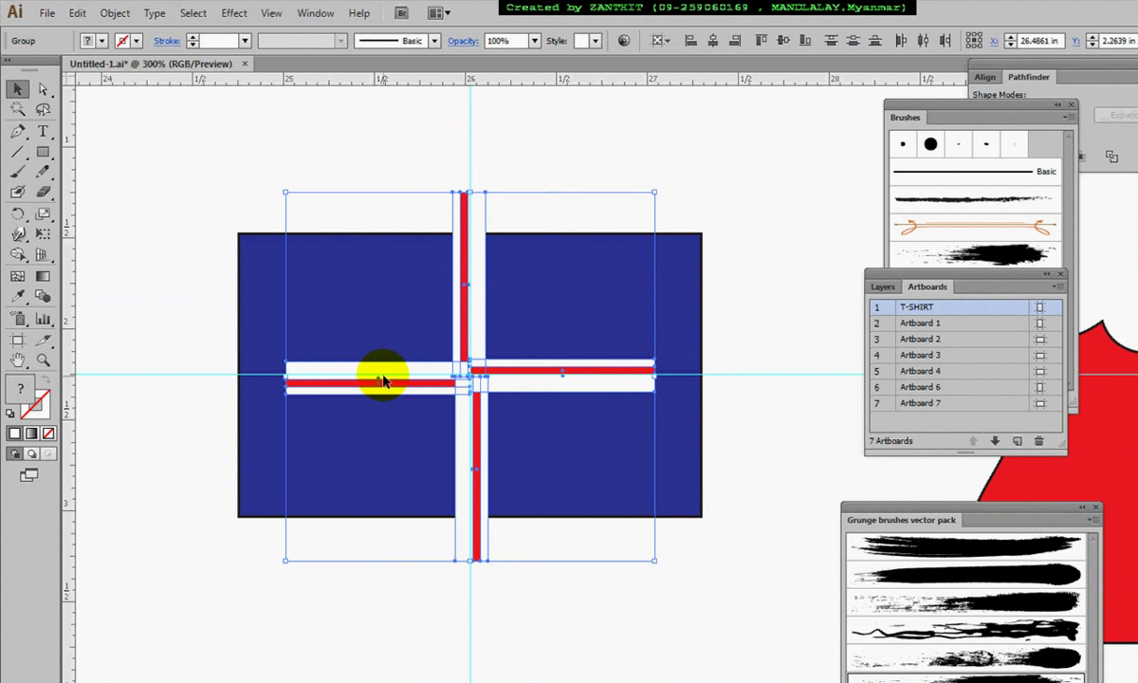
{"action": "left_click", "coordinate": [382, 379], "text": "shift"}
{"action": "left_click", "coordinate": [382, 379], "text": "shift"}
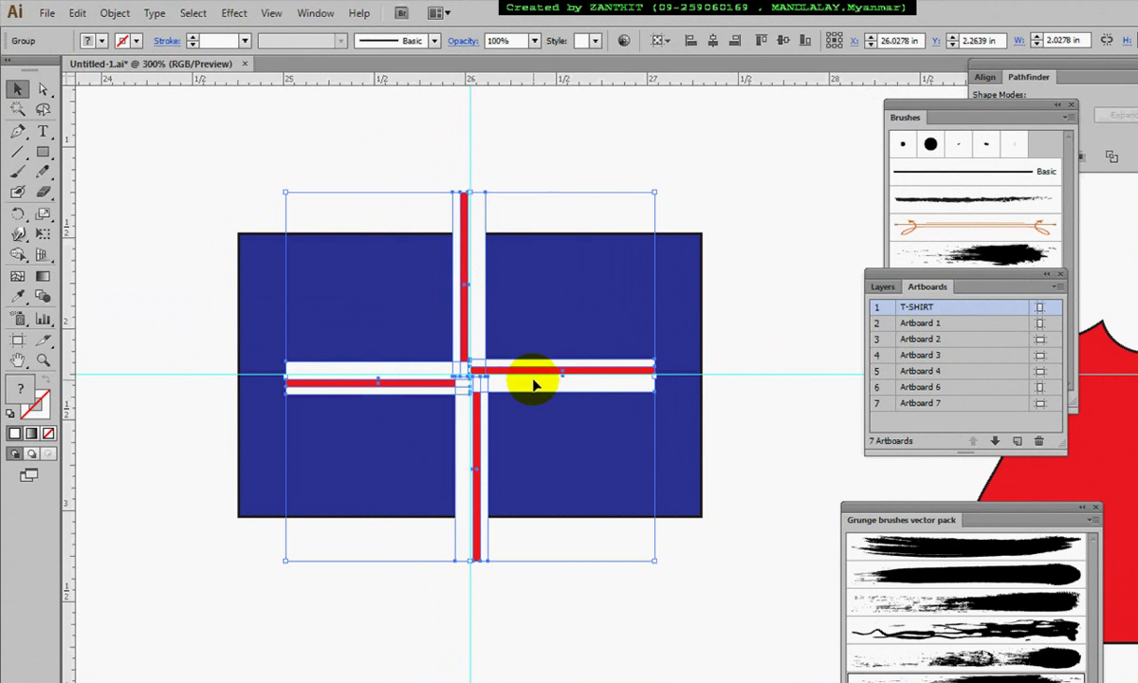
{"action": "left_click_drag", "start_coordinate": [656, 561], "coordinate": [706, 425]}
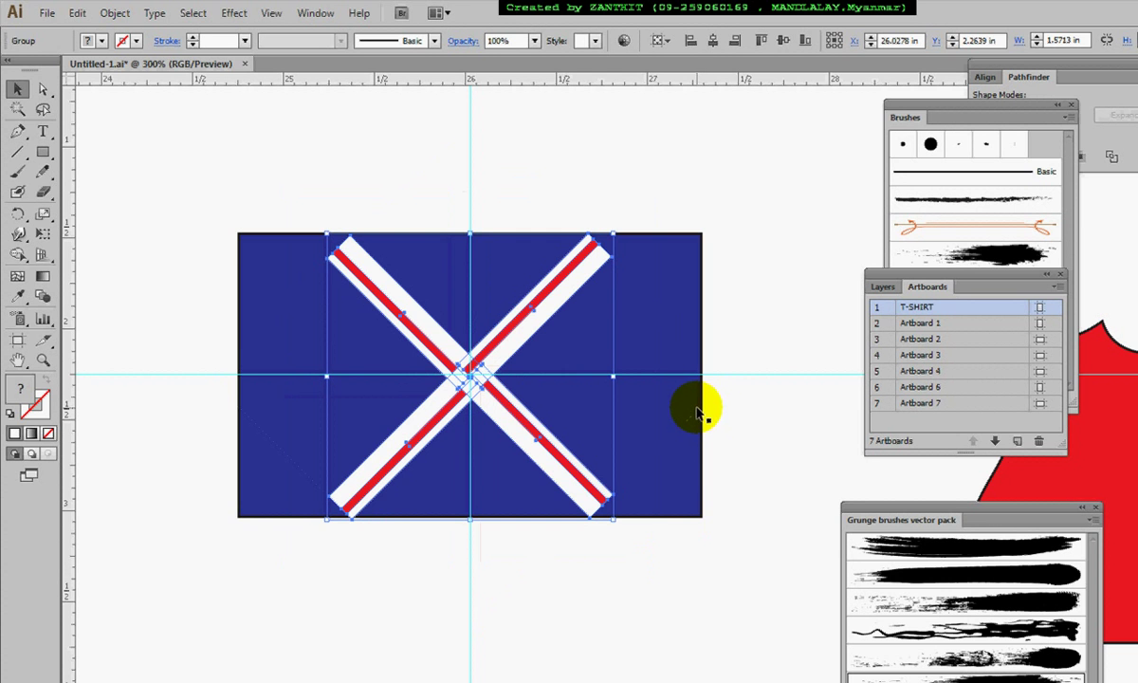
Stretch the diagonal cross from its centre to about 2.92 in wide and slightly taller, so its arms extend past the rectangle's corners.
{"action": "left_click_drag", "start_coordinate": [613, 377], "coordinate": [735, 364]}
{"action": "left_click_drag", "start_coordinate": [467, 233], "coordinate": [475, 207]}
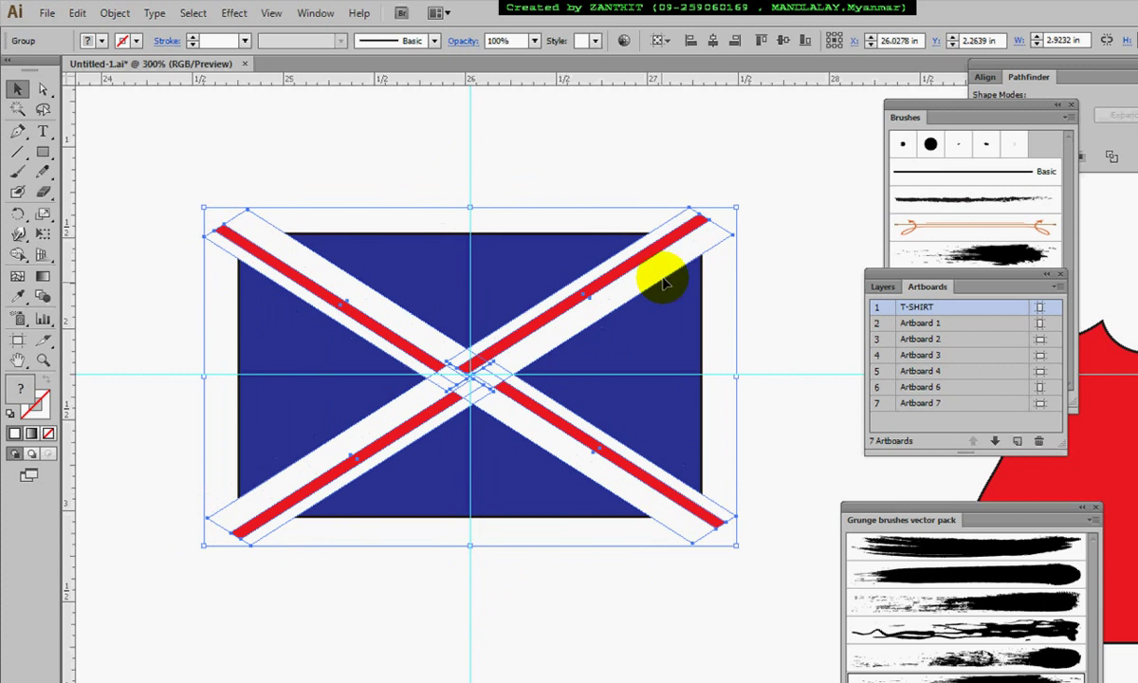
{"action": "left_click", "coordinate": [801, 289]}
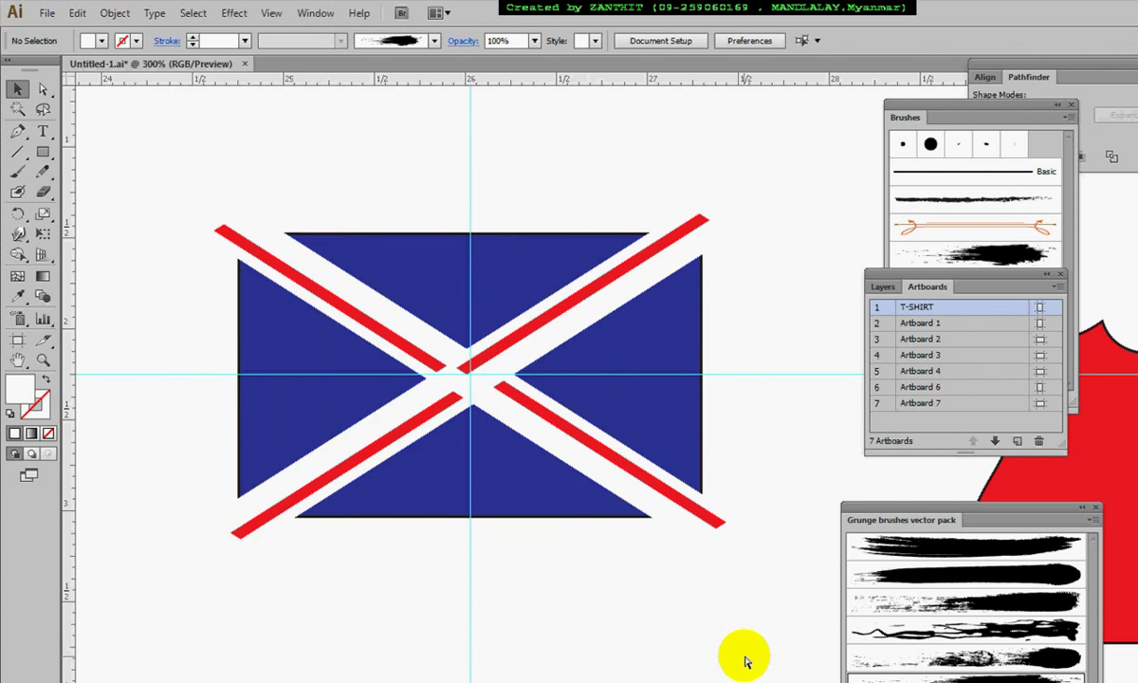
Examine the row of reference Union Jack stages on the neighbouring artboard, from the diagonal cross to the finished flag.
{"action": "key", "text": "ctrl+minus"}
{"action": "left_click_drag", "start_coordinate": [703, 590], "coordinate": [513, 513]}
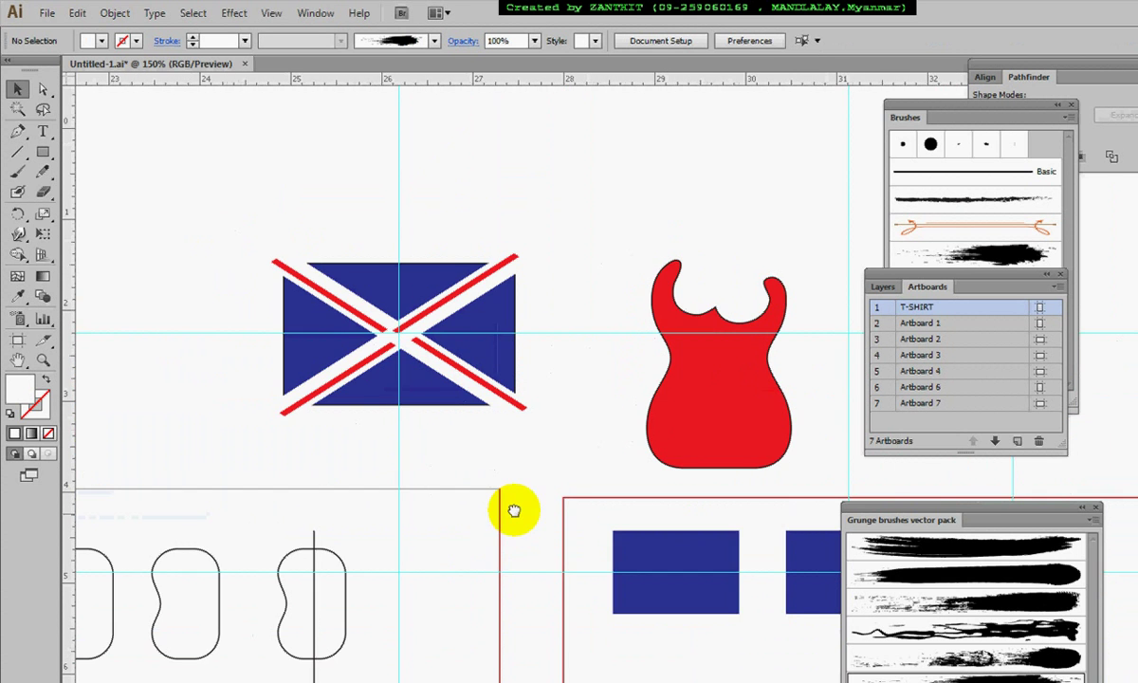
{"action": "left_click_drag", "start_coordinate": [696, 602], "coordinate": [437, 553]}
{"action": "left_click_drag", "start_coordinate": [633, 569], "coordinate": [457, 562]}
{"action": "left_click_drag", "start_coordinate": [774, 566], "coordinate": [470, 510]}
{"action": "left_click_drag", "start_coordinate": [591, 561], "coordinate": [470, 569]}
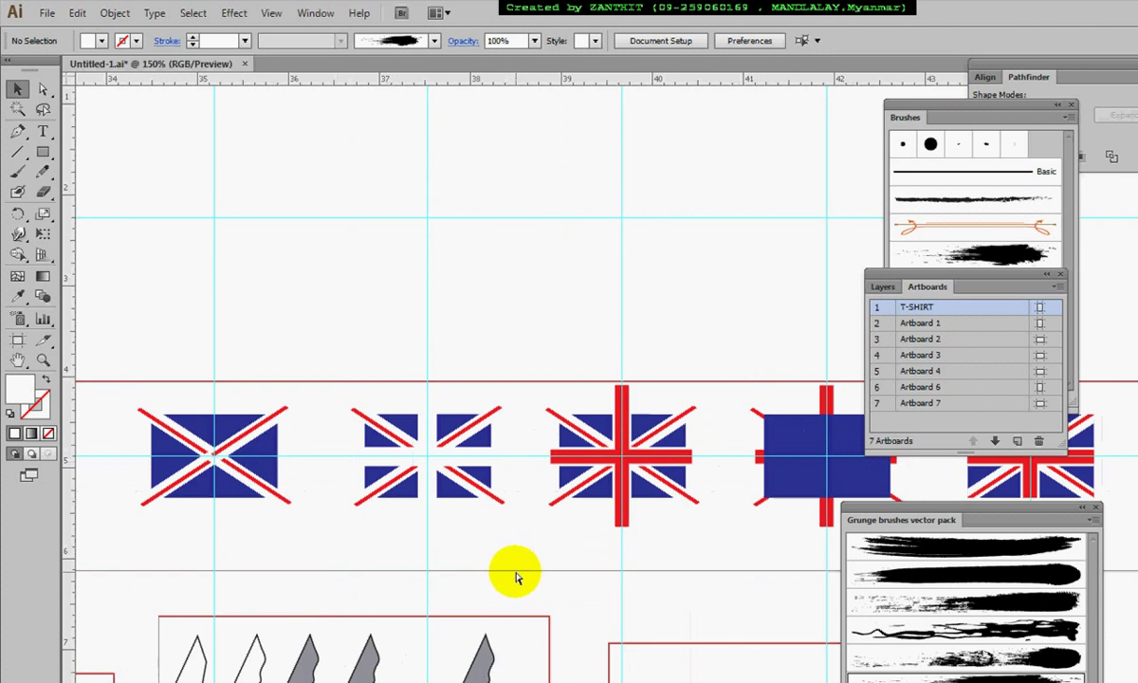
{"action": "key", "text": "ctrl+equal"}
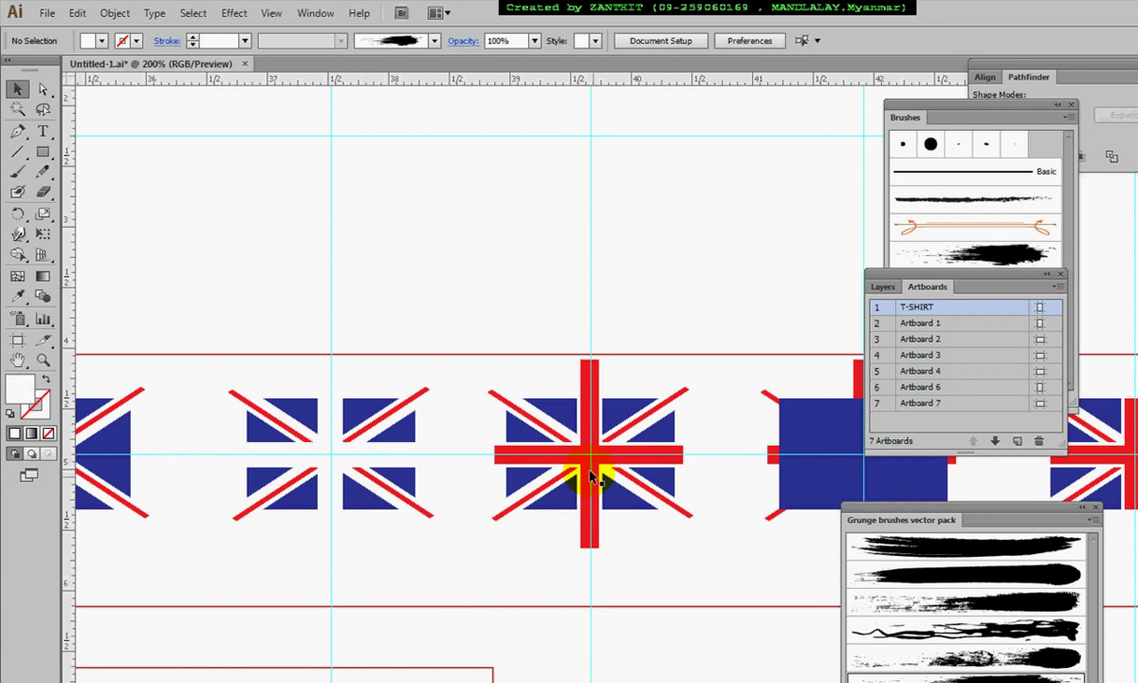
{"action": "left_click_drag", "start_coordinate": [699, 522], "coordinate": [521, 533]}
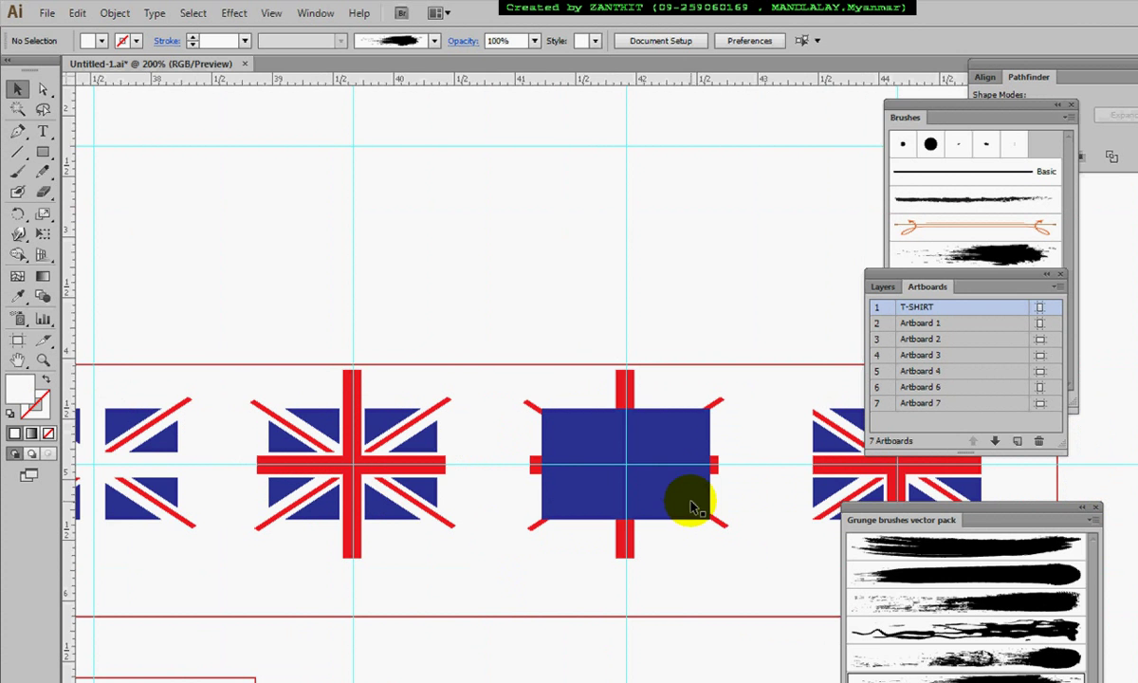
{"action": "left_click_drag", "start_coordinate": [673, 469], "coordinate": [566, 472]}
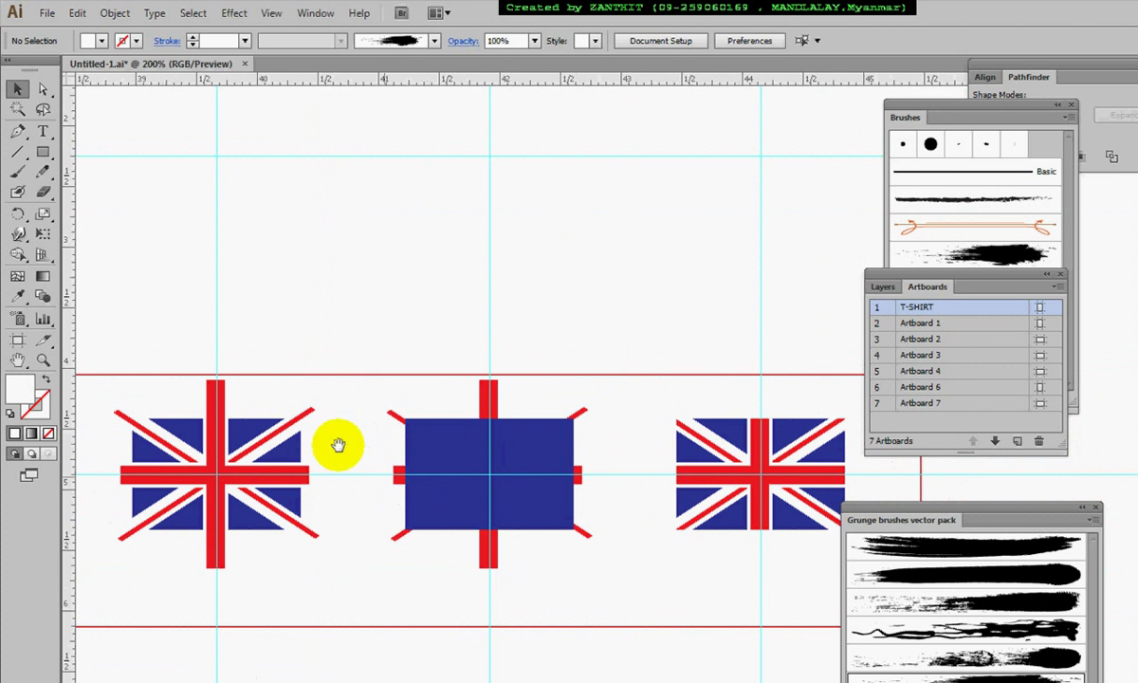
{"action": "left_click_drag", "start_coordinate": [256, 393], "coordinate": [668, 443]}
{"action": "left_click_drag", "start_coordinate": [357, 357], "coordinate": [546, 414]}
{"action": "left_click_drag", "start_coordinate": [190, 394], "coordinate": [400, 400]}
{"action": "left_click_drag", "start_coordinate": [113, 263], "coordinate": [285, 381]}
{"action": "left_click_drag", "start_coordinate": [139, 414], "coordinate": [541, 488]}
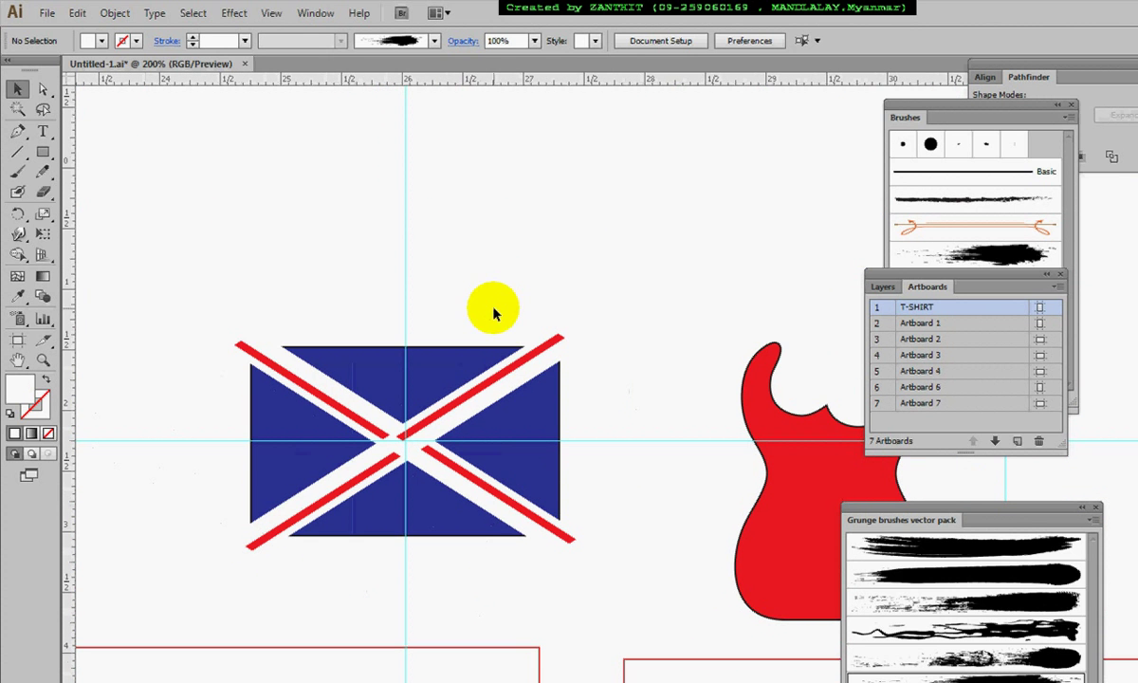
Draw a white vertical bar centred on the guide crossing, extending beyond the blue rectangle, and widen it to about 0.32 in.
{"action": "left_click", "coordinate": [42, 151]}
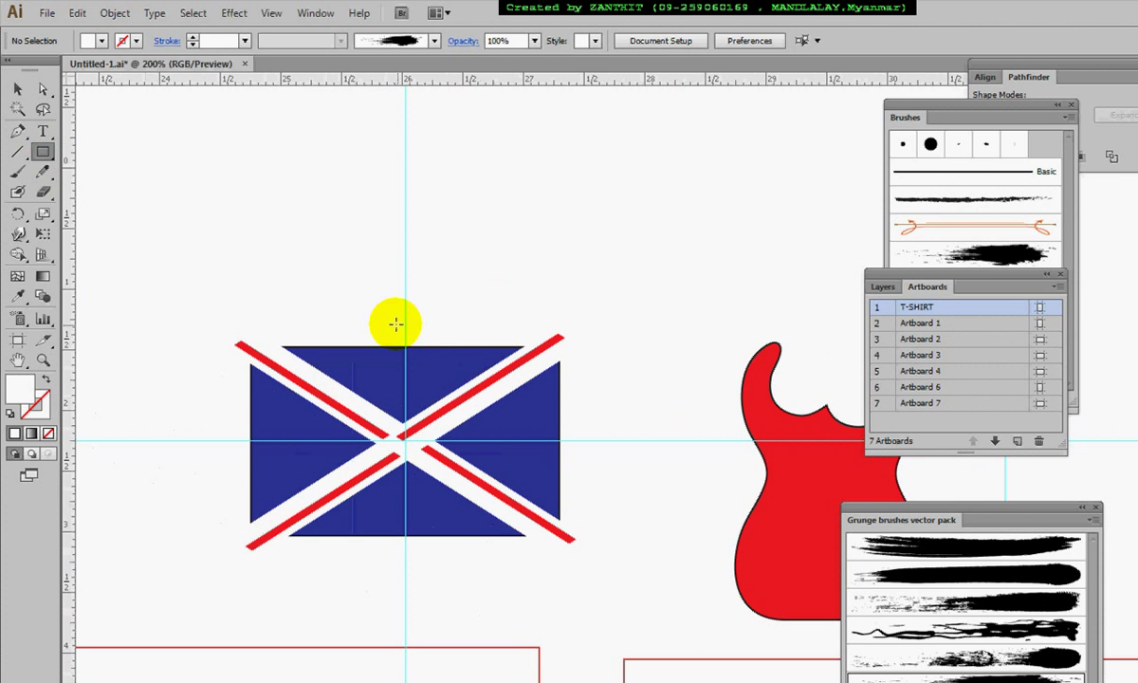
{"action": "left_click_drag", "start_coordinate": [388, 289], "coordinate": [420, 568]}
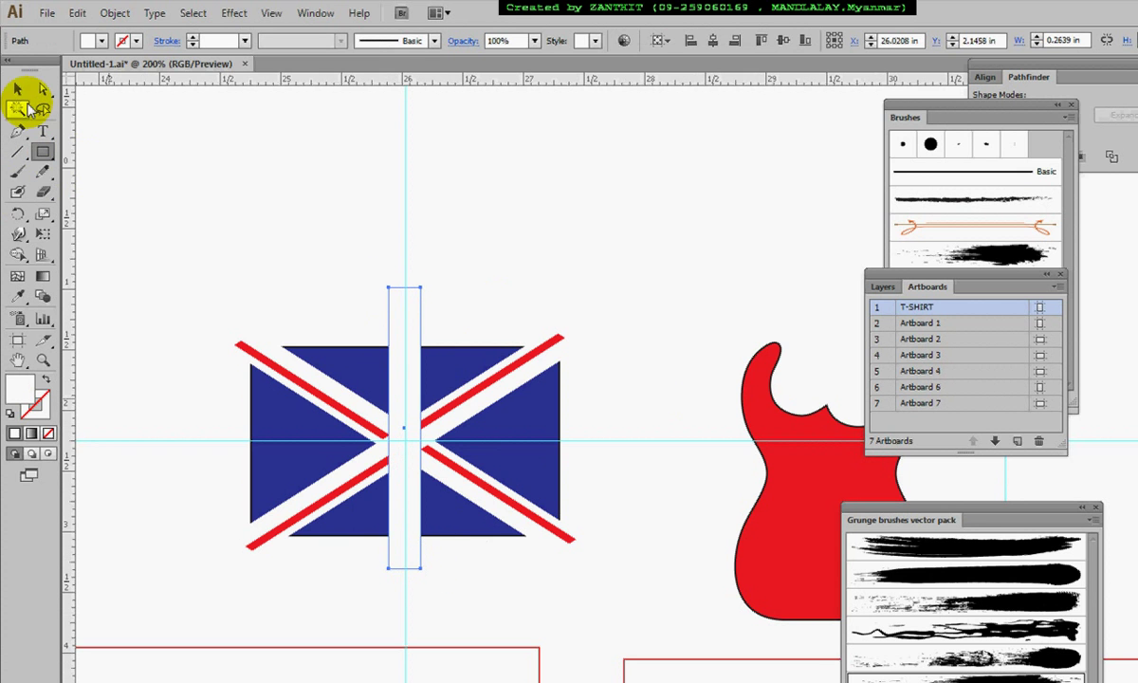
{"action": "left_click", "coordinate": [18, 89]}
{"action": "key", "text": "Down"}
{"action": "key", "text": "Down"}
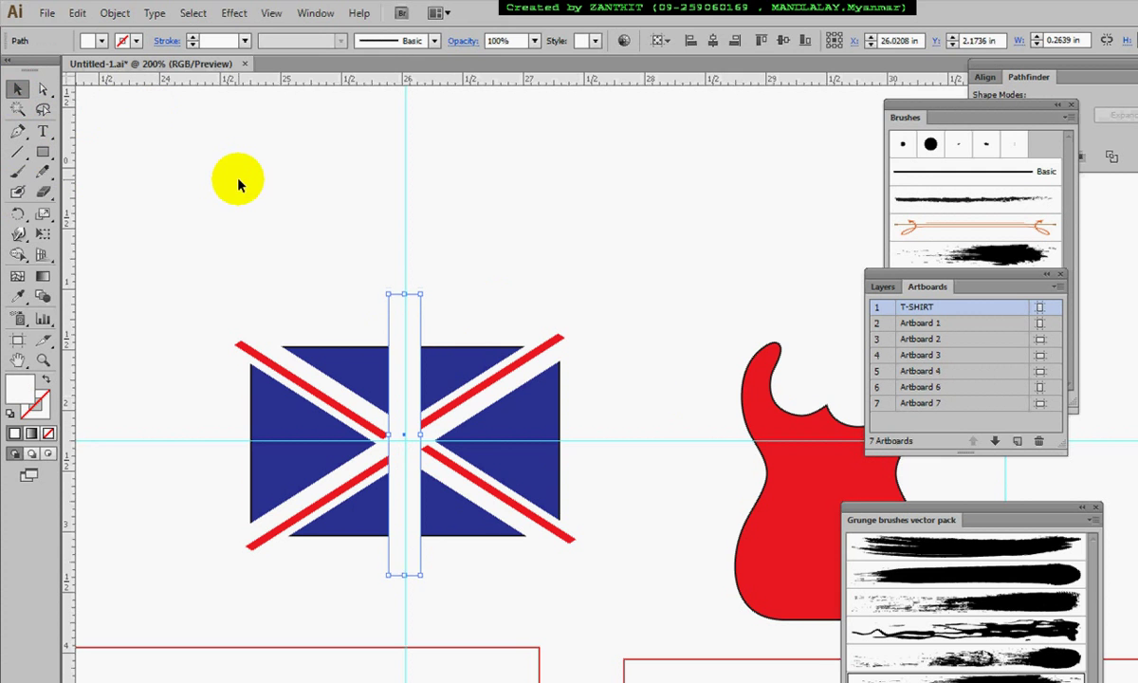
{"action": "left_click", "coordinate": [488, 253]}
{"action": "left_click", "coordinate": [413, 368]}
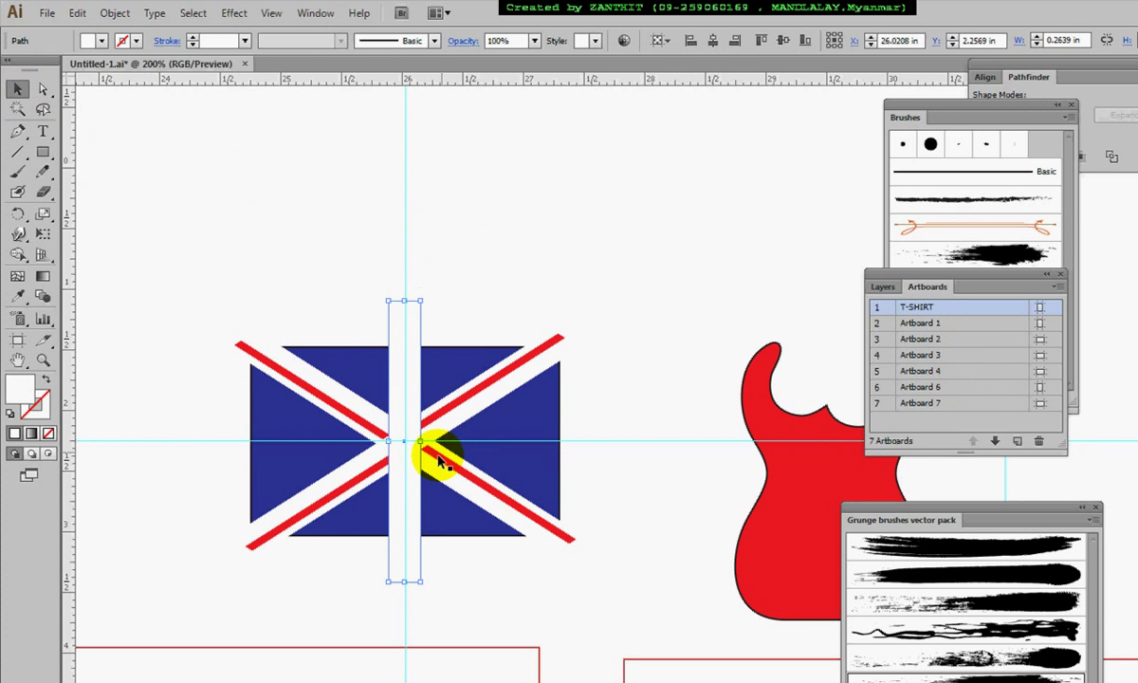
{"action": "left_click_drag", "start_coordinate": [420, 441], "coordinate": [424, 442]}
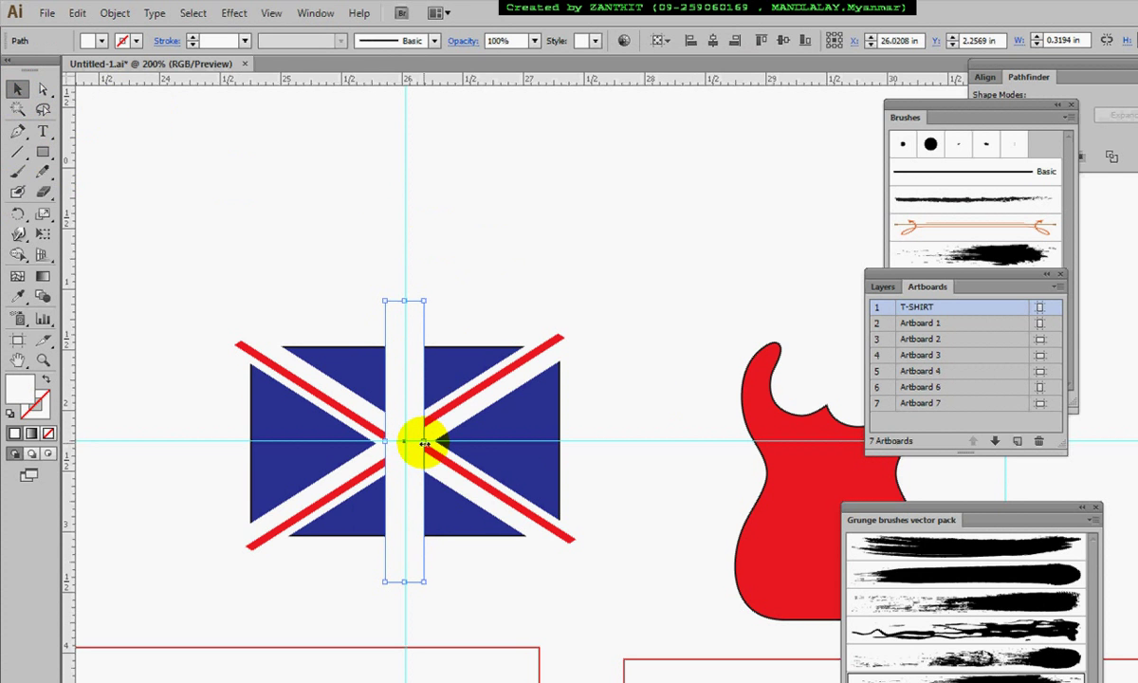
{"action": "left_click_drag", "start_coordinate": [424, 444], "coordinate": [424, 444]}
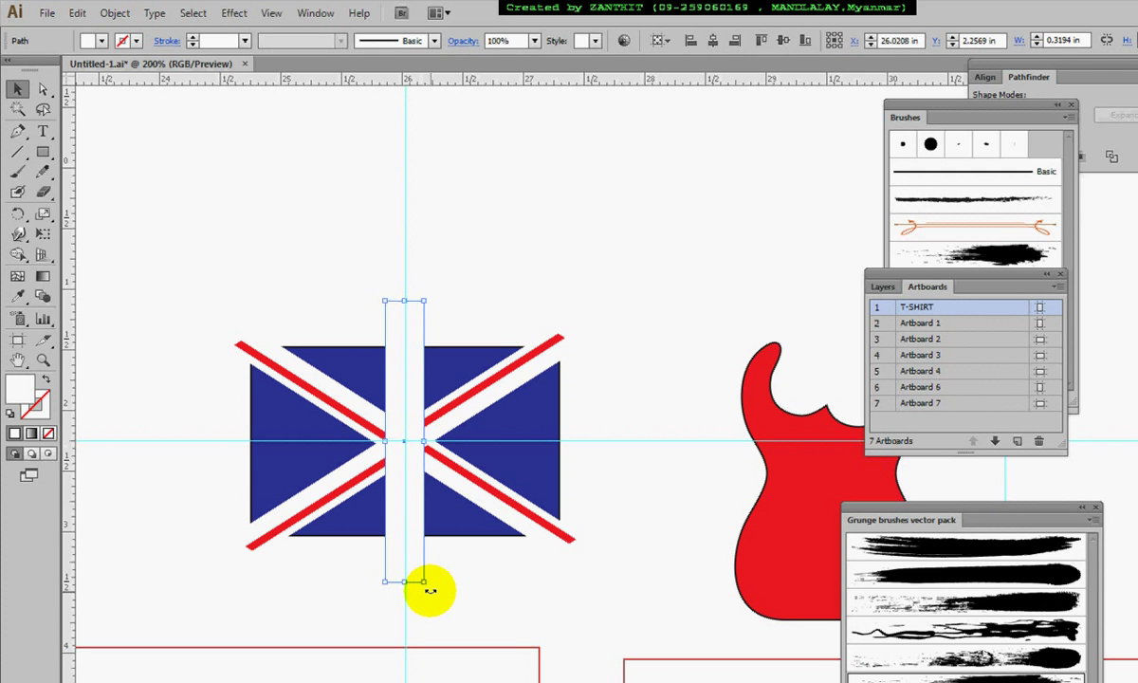
Create a horizontal copy of the white bar about 3.43 in wide, and unite both bars into one cross shape.
{"action": "left_click_drag", "start_coordinate": [465, 574], "coordinate": [612, 439]}
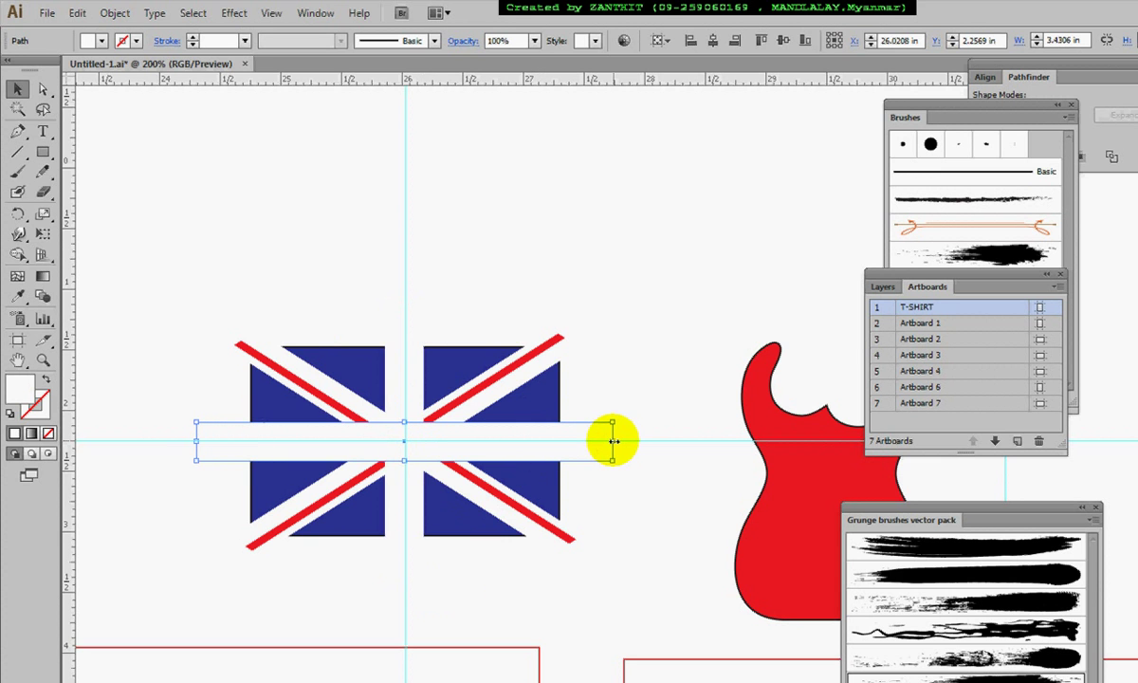
{"action": "left_click", "coordinate": [411, 372], "text": "shift"}
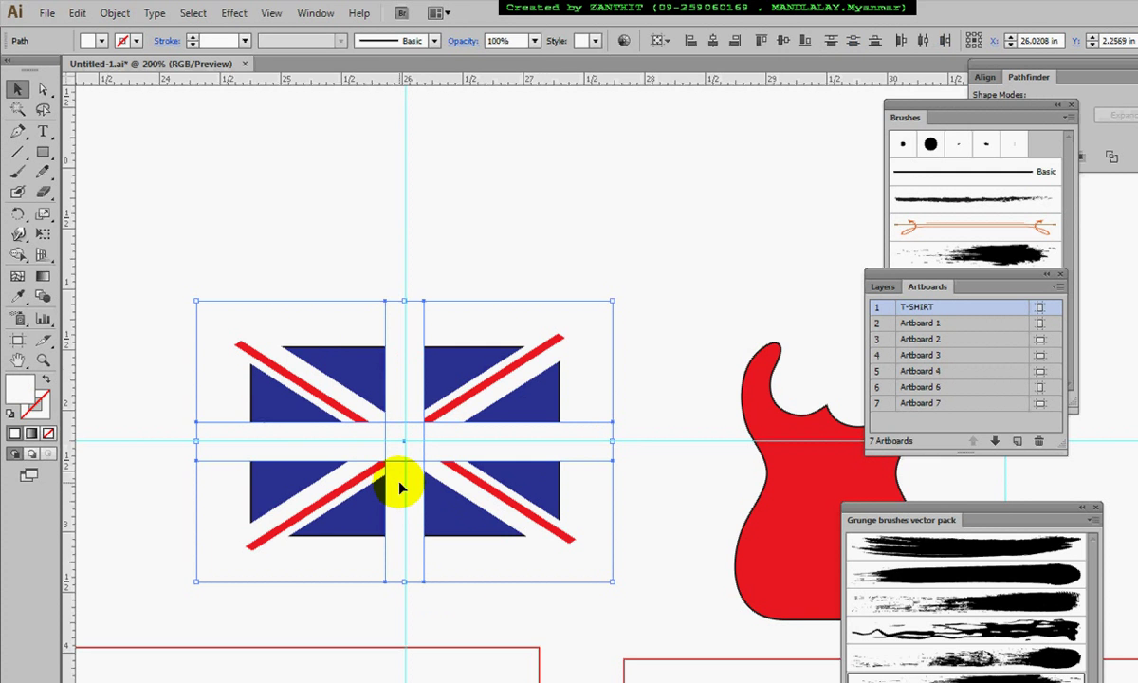
{"action": "left_click_drag", "start_coordinate": [1029, 77], "coordinate": [751, 112]}
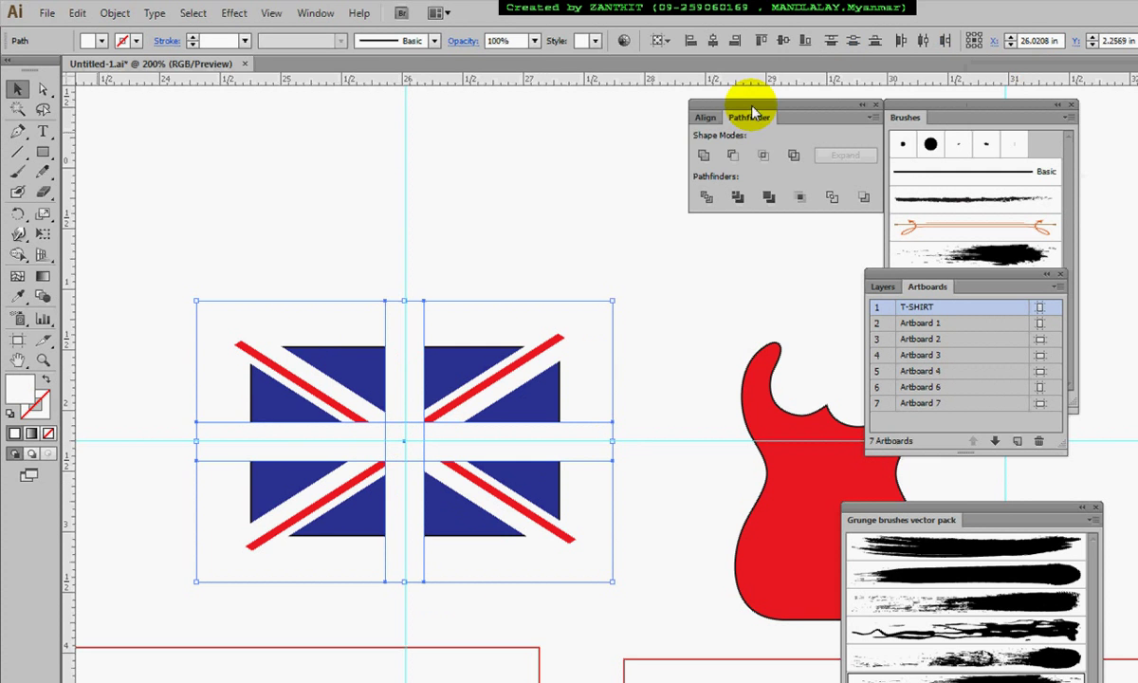
{"action": "left_click", "coordinate": [703, 156]}
{"action": "left_click", "coordinate": [581, 212]}
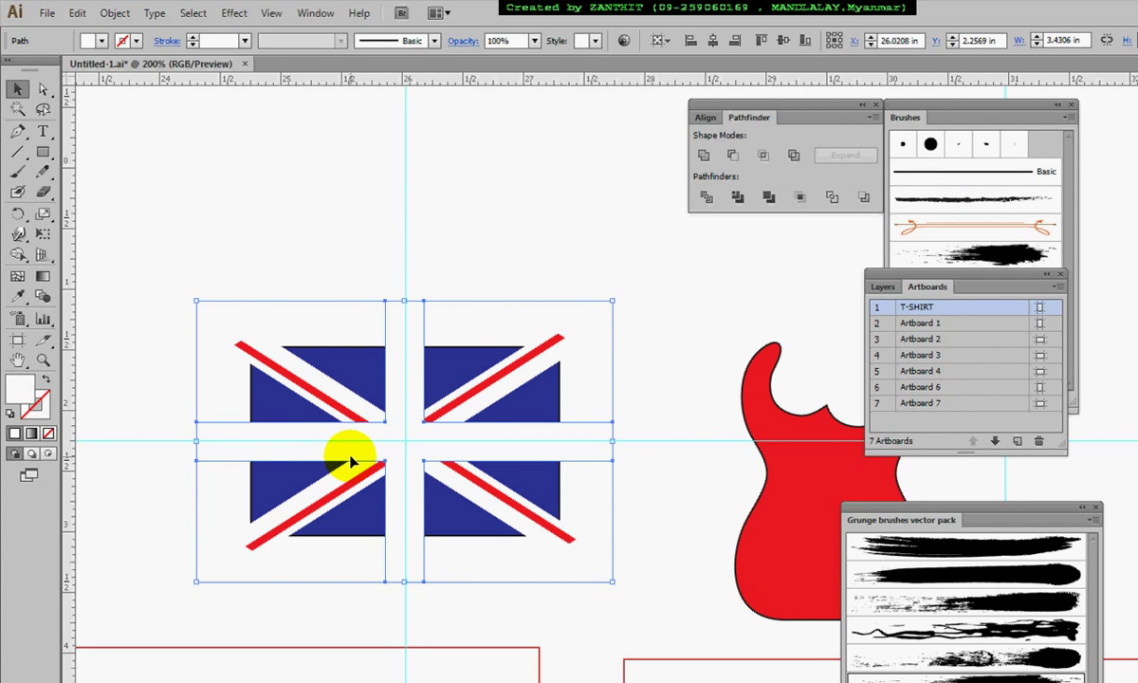
Duplicate the white upright cross in place and fill the front copy with red.
{"action": "left_click", "coordinate": [401, 426]}
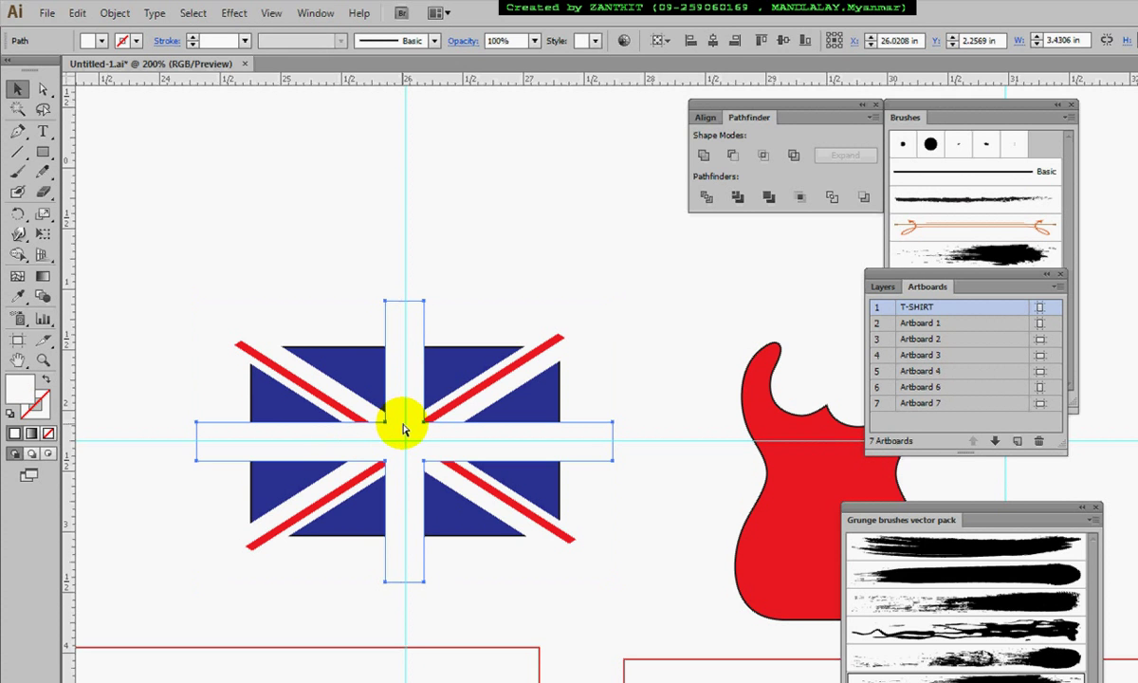
{"action": "left_click", "coordinate": [455, 463], "text": "shift"}
{"action": "left_click", "coordinate": [102, 41]}
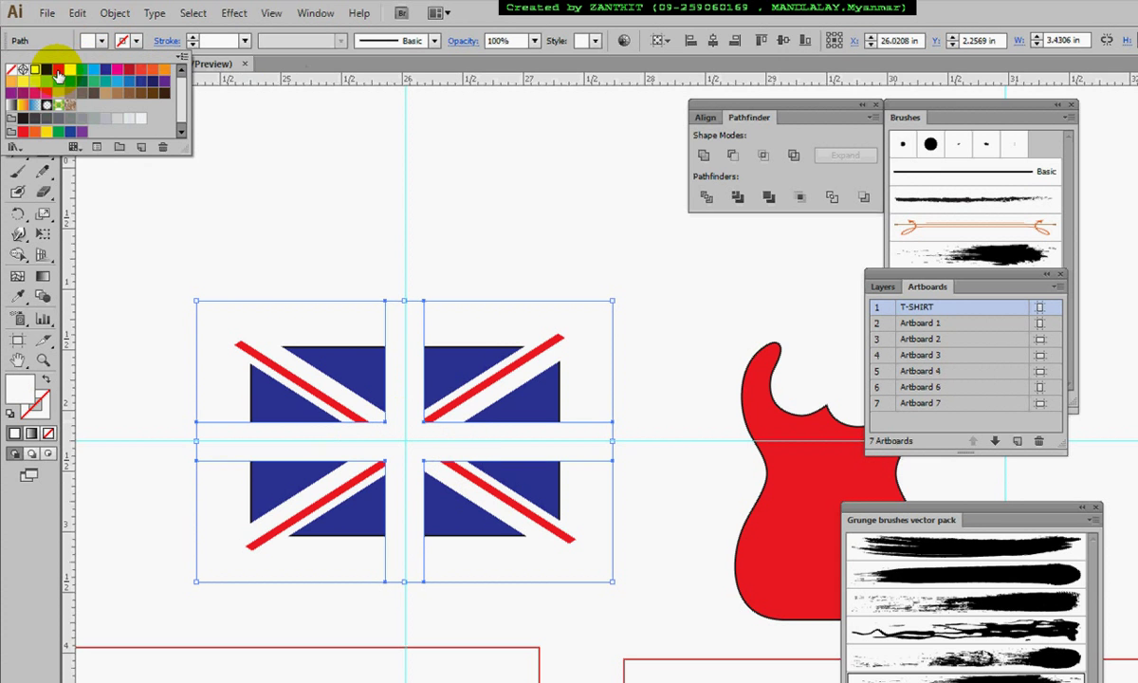
{"action": "left_click", "coordinate": [56, 71]}
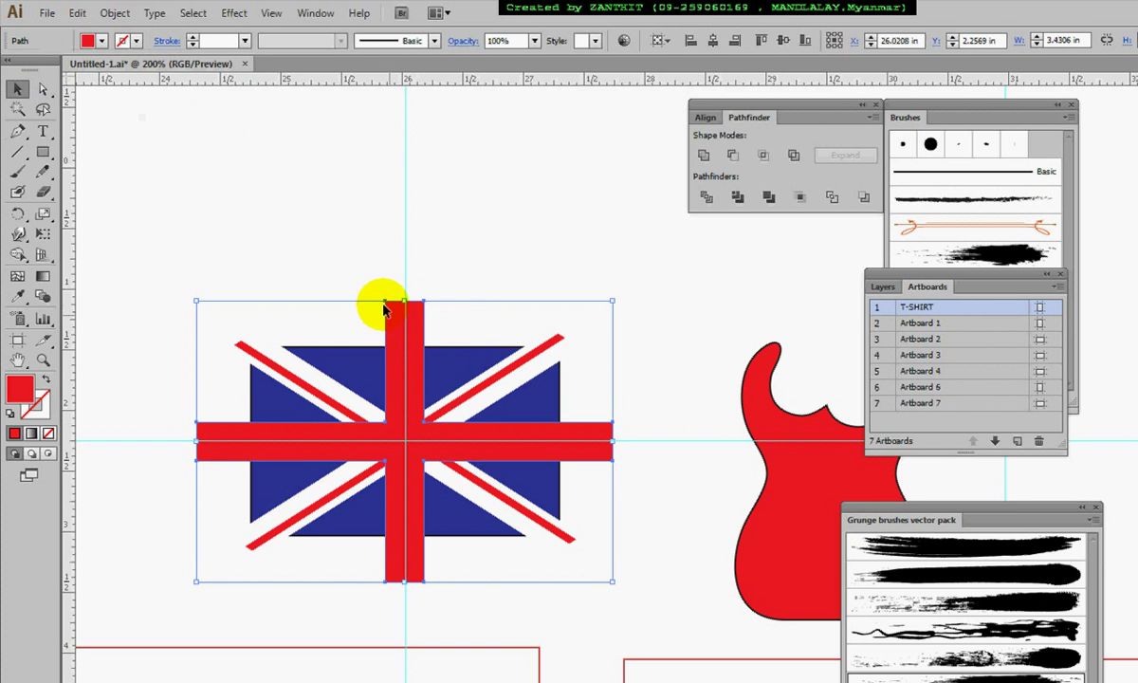
{"action": "left_click", "coordinate": [231, 16]}
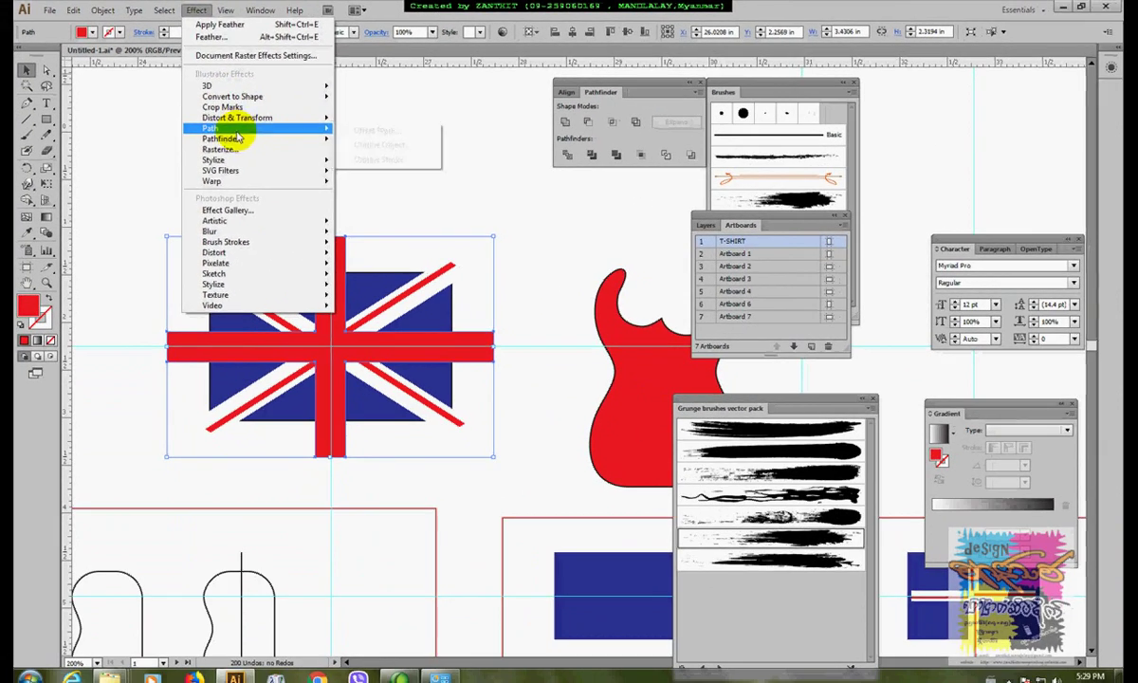
{"action": "left_click", "coordinate": [457, 165]}
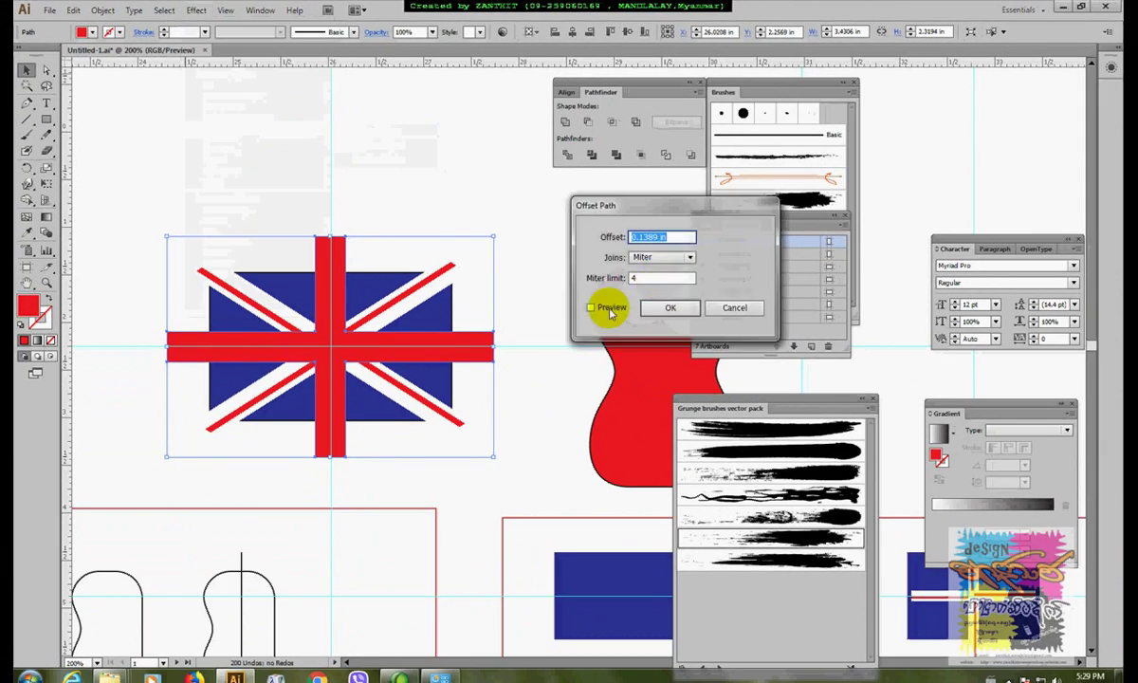
{"action": "left_click", "coordinate": [593, 306]}
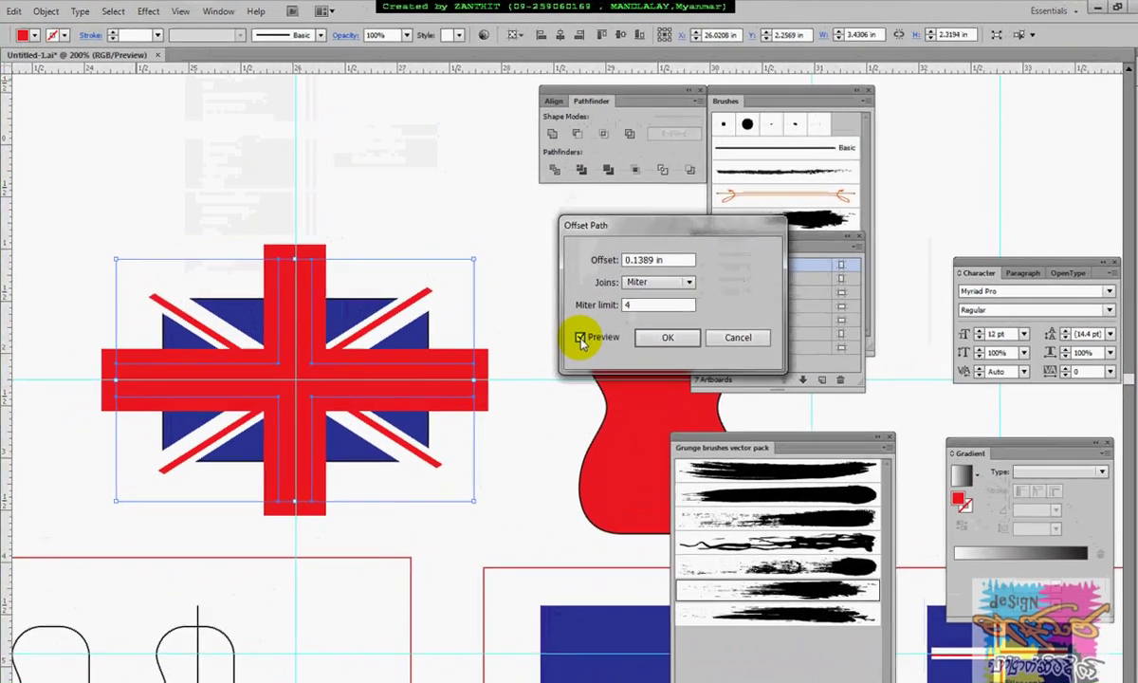
{"action": "double_click", "coordinate": [645, 259]}
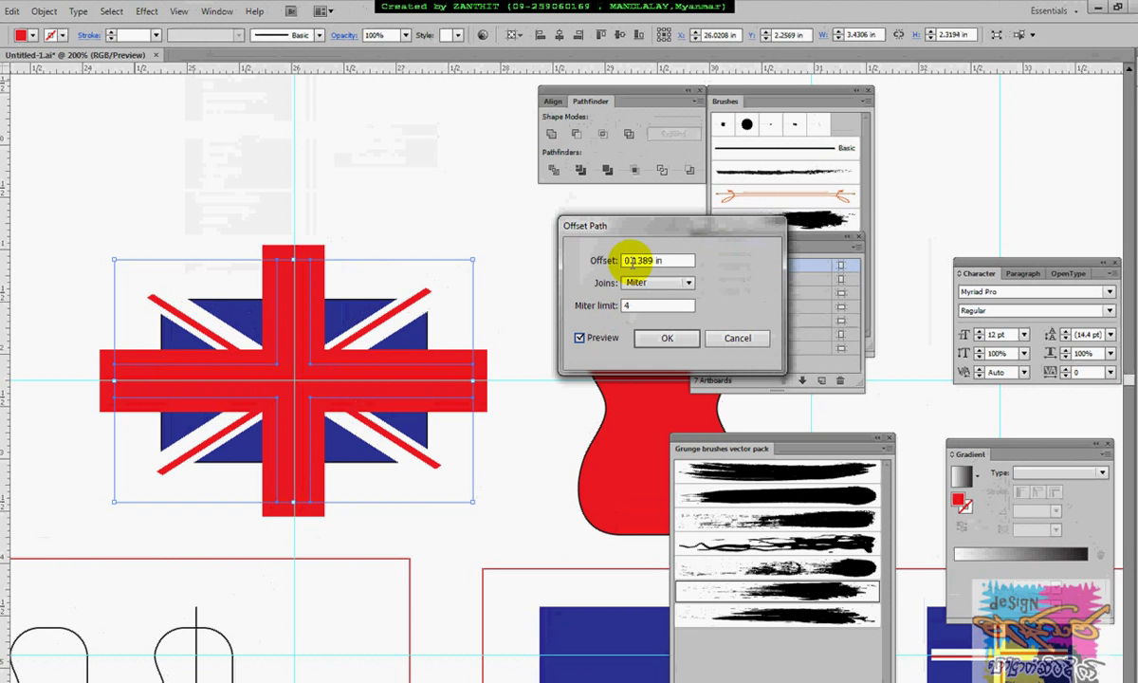
{"action": "type", "text": "-0.125"}
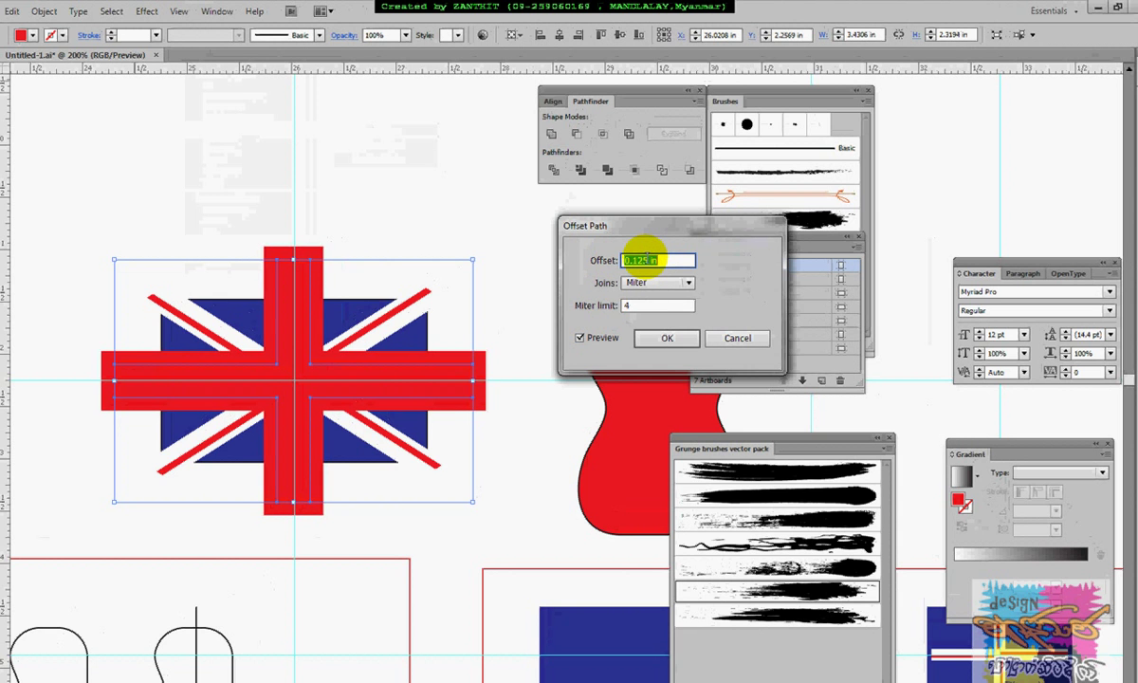
{"action": "type", "text": "0"}
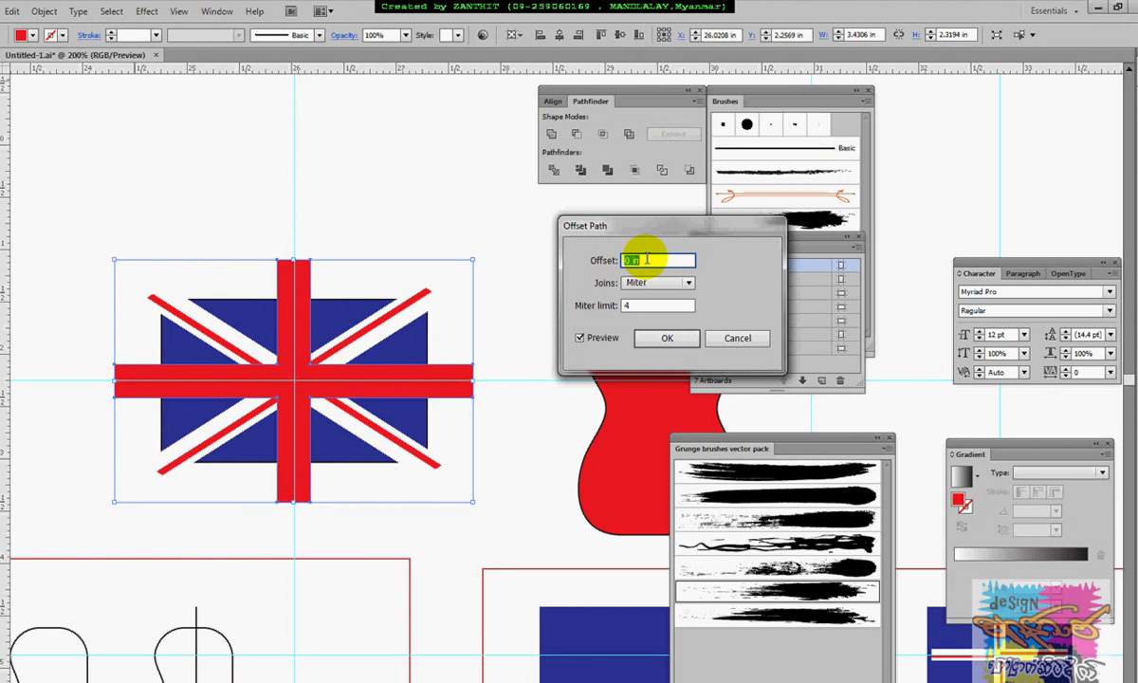
{"action": "type", "text": "-0.125"}
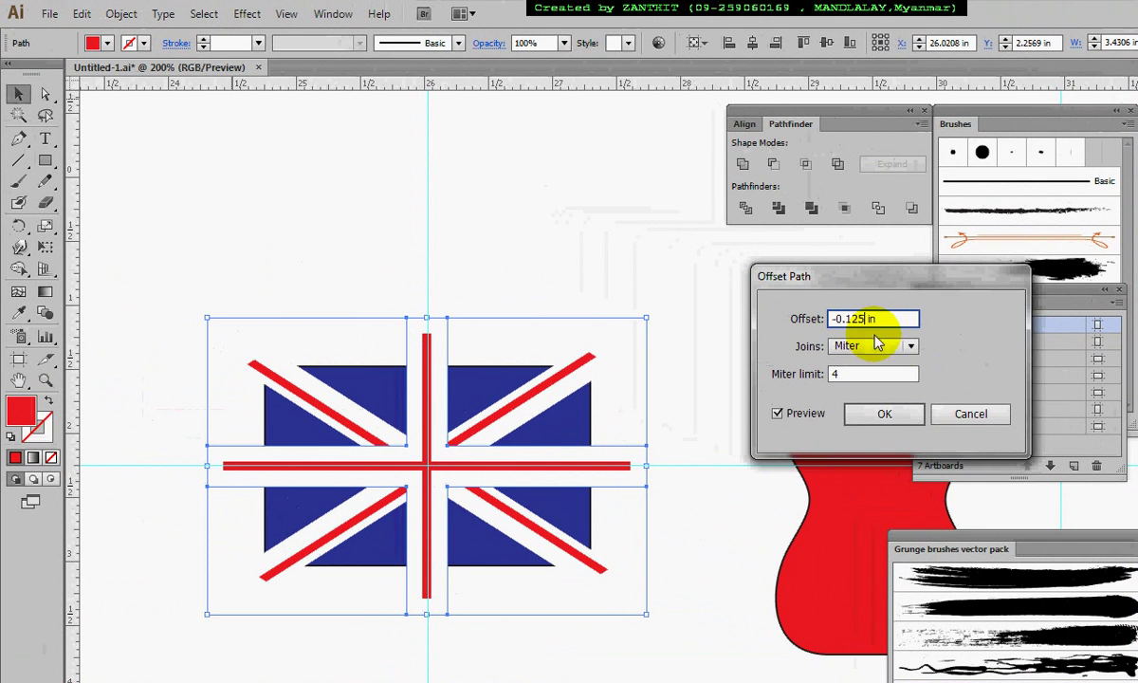
{"action": "left_click", "coordinate": [958, 417]}
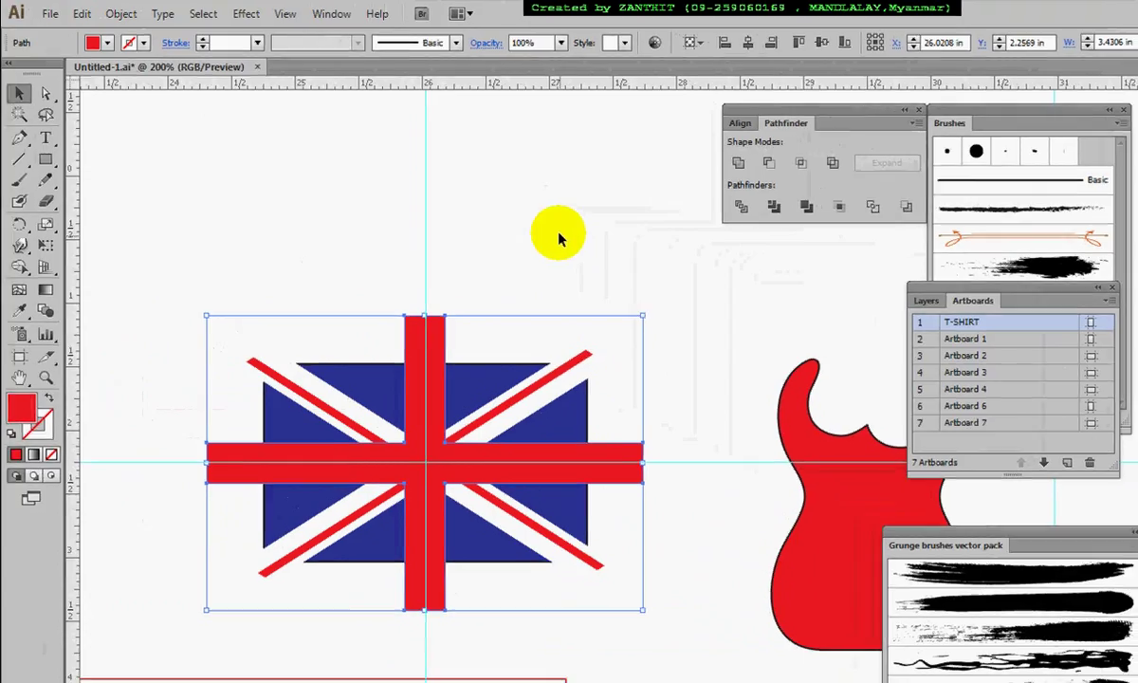
Change the ruler units to points, keeping the red upright cross selected.
{"action": "right_click", "coordinate": [554, 84]}
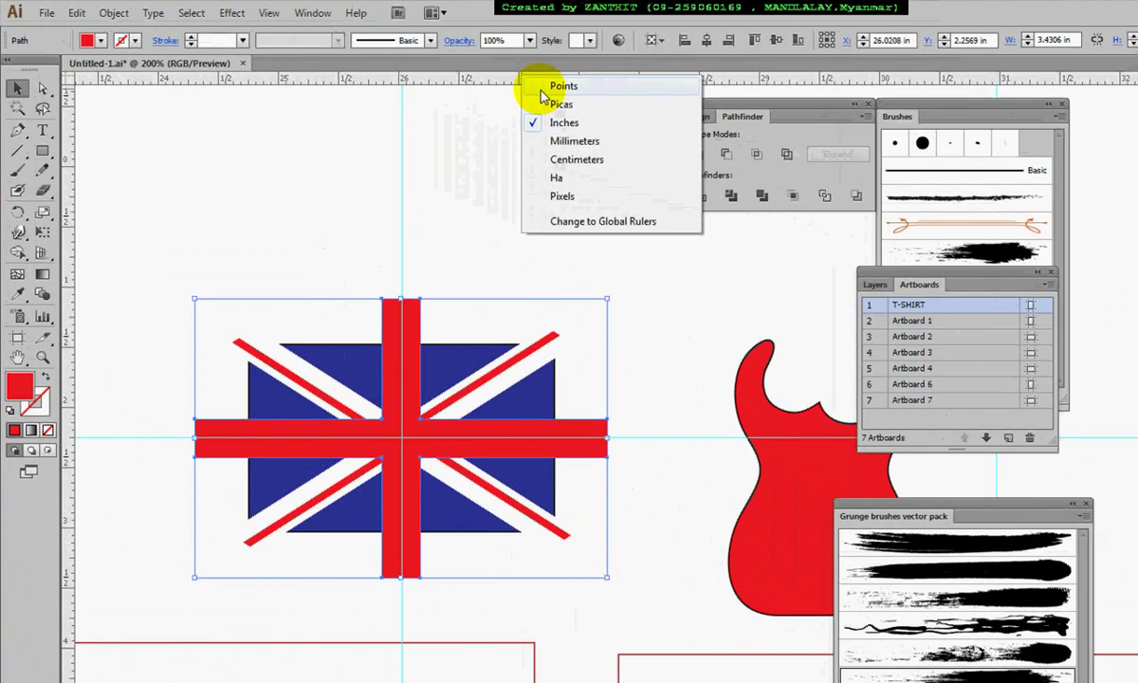
{"action": "left_click", "coordinate": [556, 86]}
{"action": "right_click", "coordinate": [70, 259]}
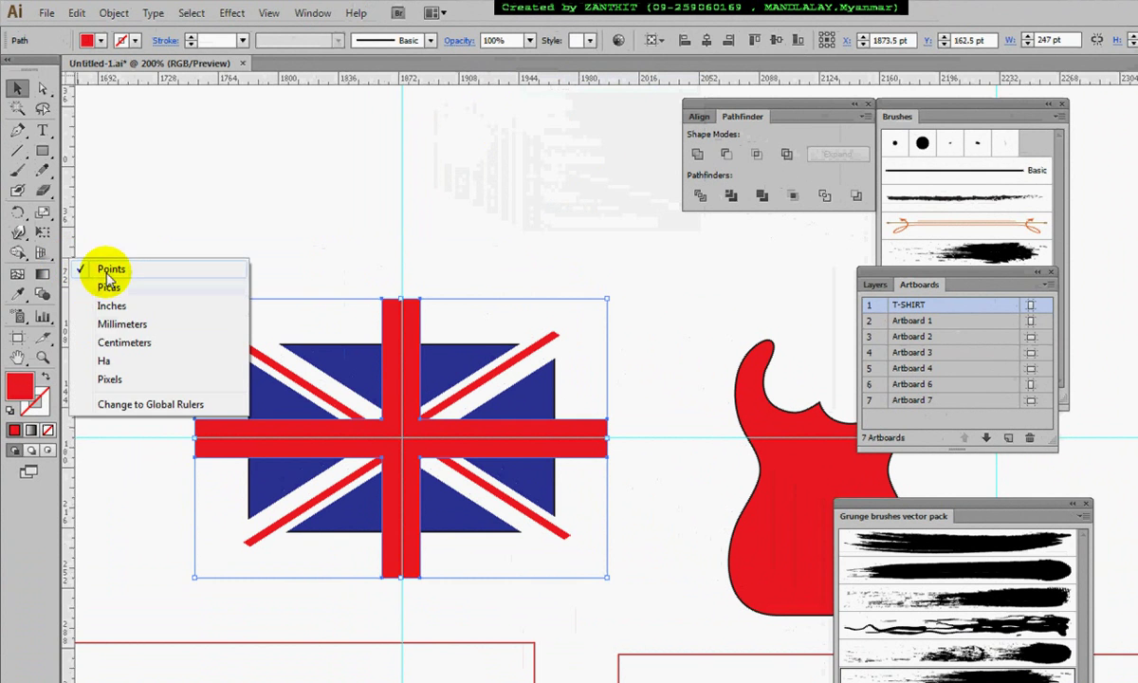
{"action": "left_click", "coordinate": [386, 172]}
{"action": "left_click", "coordinate": [416, 310]}
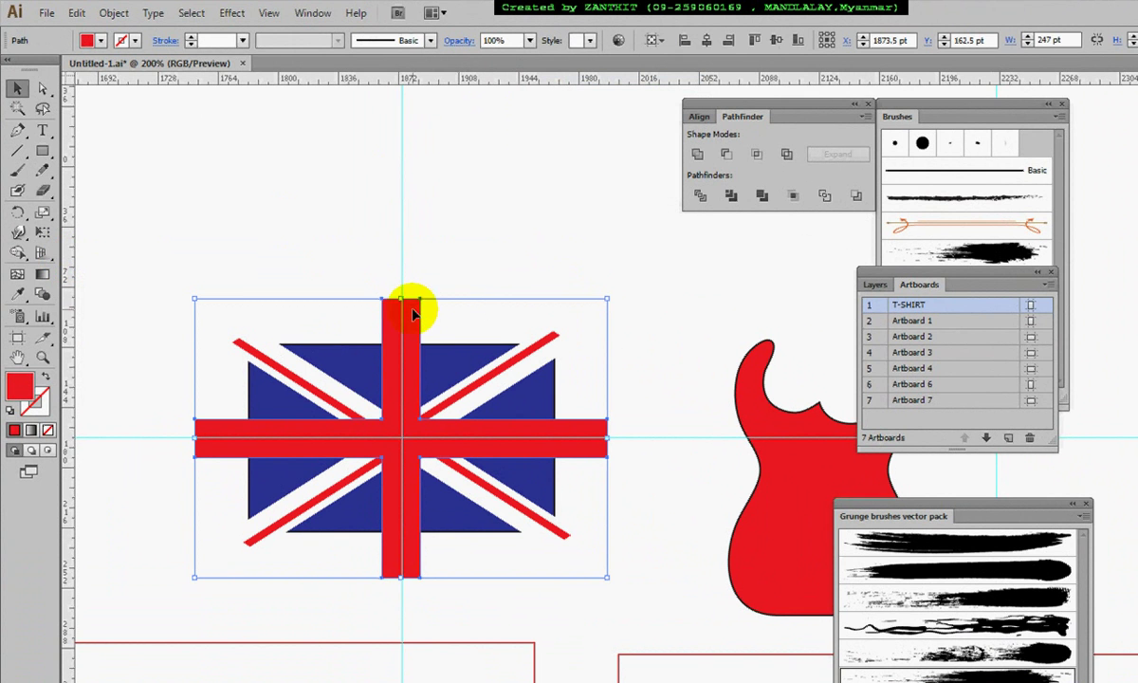
Apply an Offset Path effect of -4 pt with mitered joins to the red cross, previewing it over the white cross.
{"action": "left_click", "coordinate": [232, 17]}
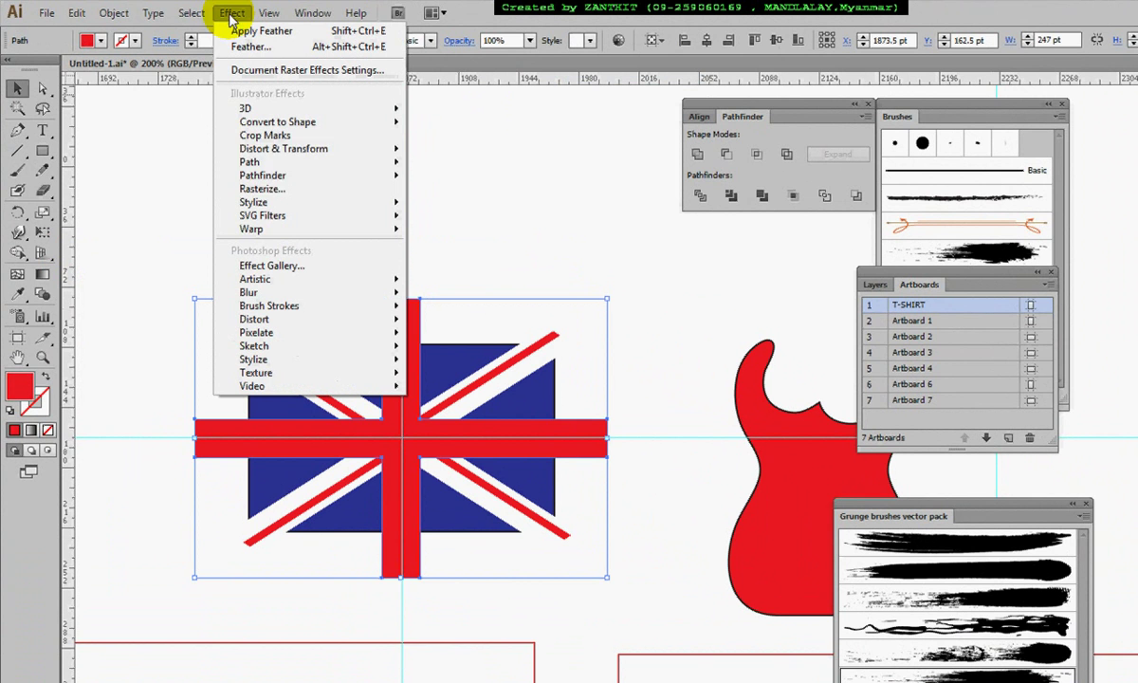
{"action": "mouse_move", "coordinate": [284, 162]}
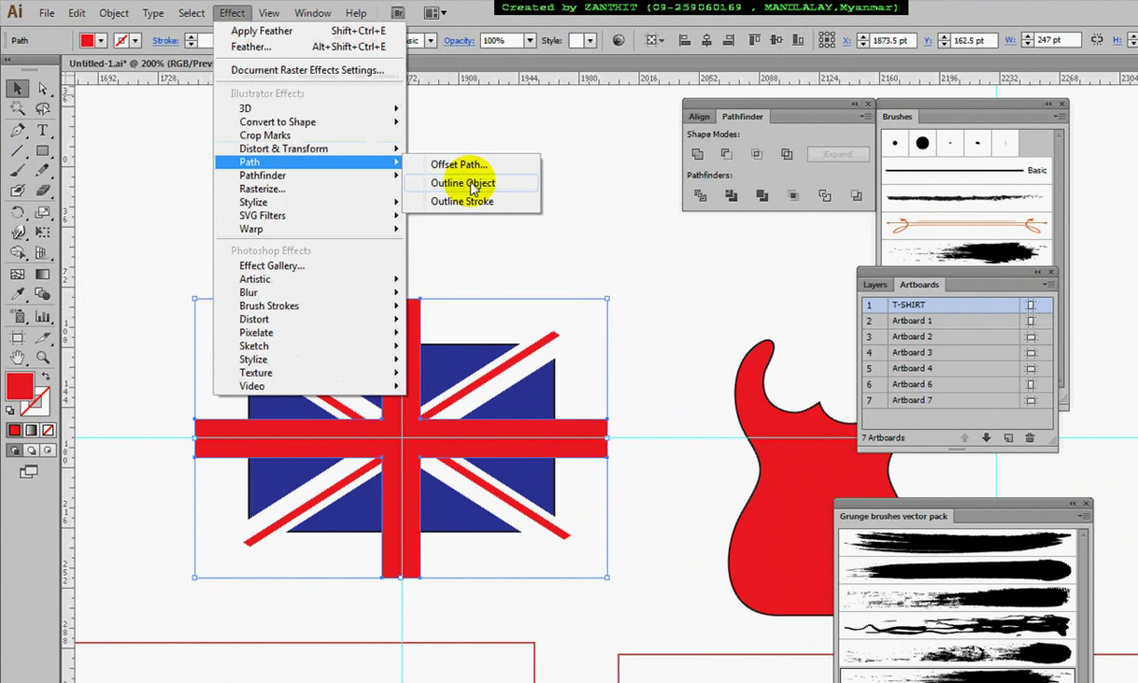
{"action": "left_click", "coordinate": [471, 167]}
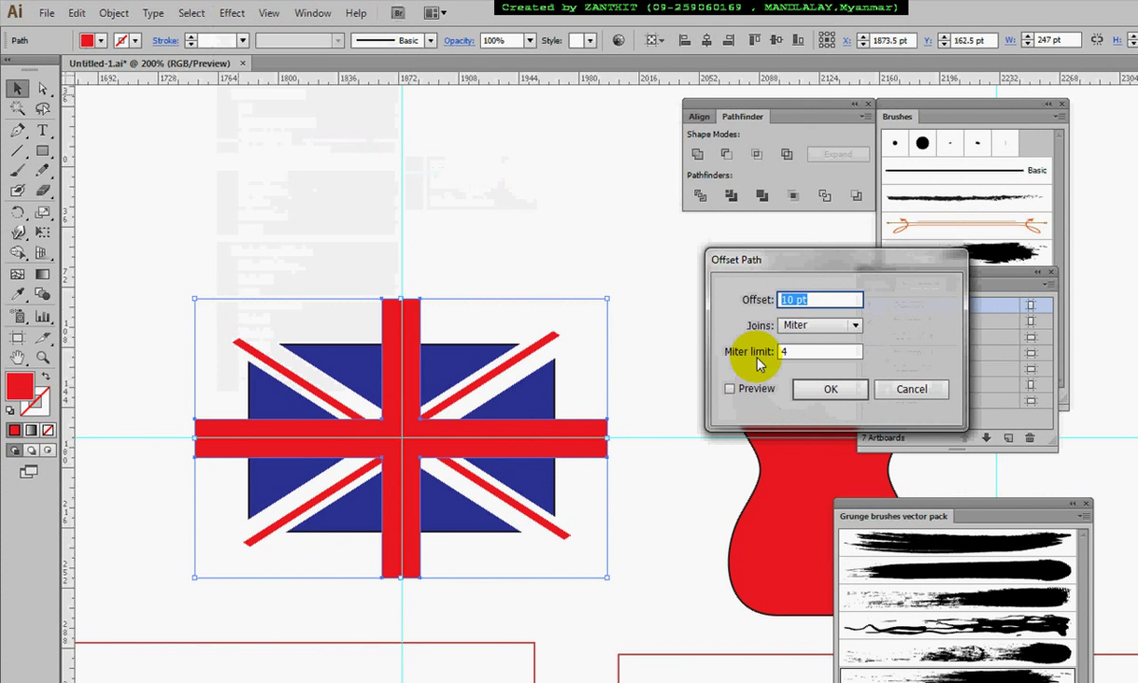
{"action": "left_click", "coordinate": [729, 388]}
{"action": "left_click", "coordinate": [787, 299]}
{"action": "key", "text": "Down"}
{"action": "key", "text": "Down"}
{"action": "key", "text": "Down"}
{"action": "key", "text": "Down"}
{"action": "key", "text": "Down"}
{"action": "key", "text": "Down"}
{"action": "key", "text": "Down"}
{"action": "key", "text": "Down"}
{"action": "key", "text": "Down"}
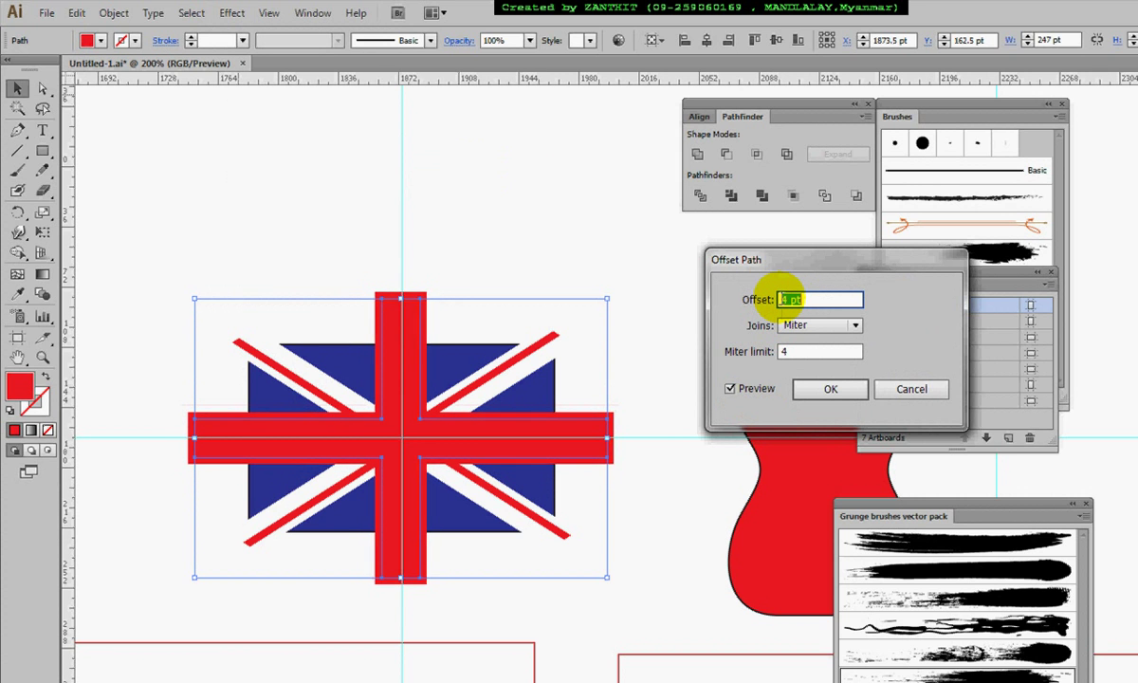
{"action": "key", "text": "Down"}
{"action": "key", "text": "Down"}
{"action": "key", "text": "Down"}
{"action": "key", "text": "Down"}
{"action": "key", "text": "Down"}
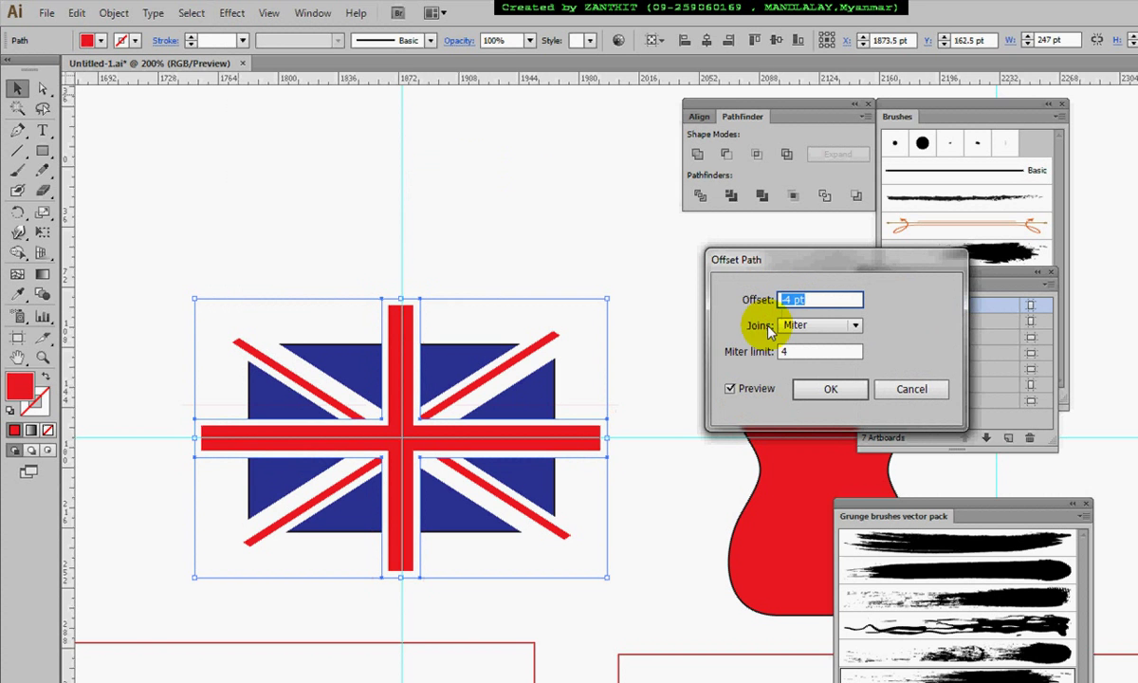
{"action": "left_click", "coordinate": [818, 388]}
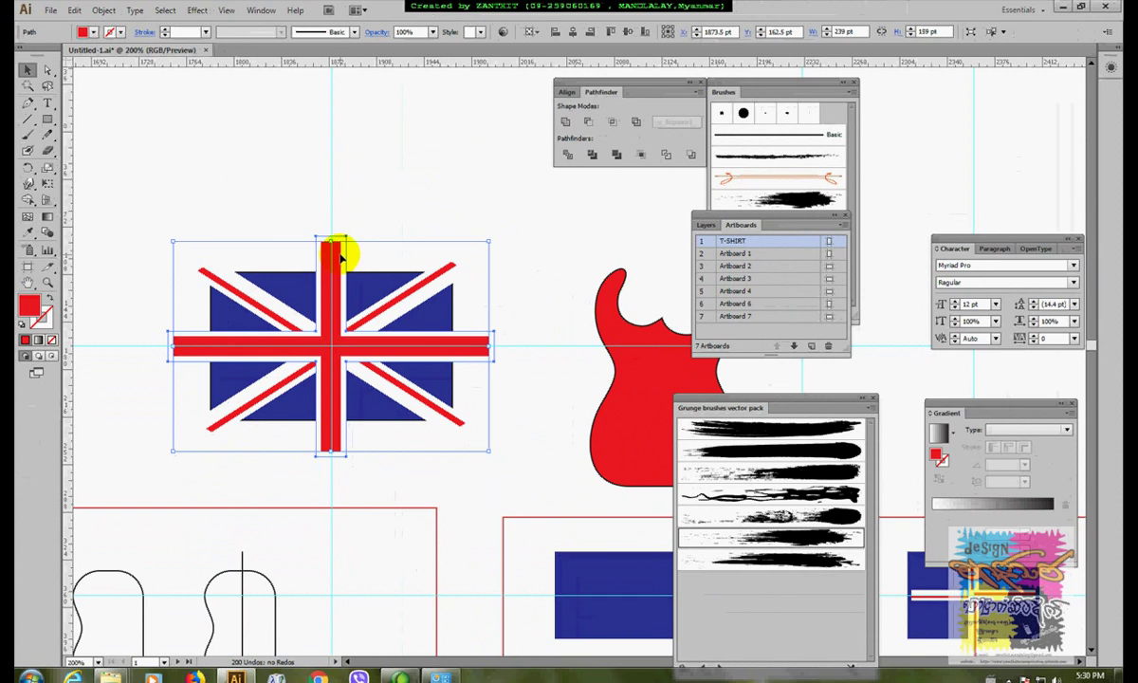
Expand the appearance of the offset red cross into a real path and deselect it.
{"action": "left_click", "coordinate": [104, 9]}
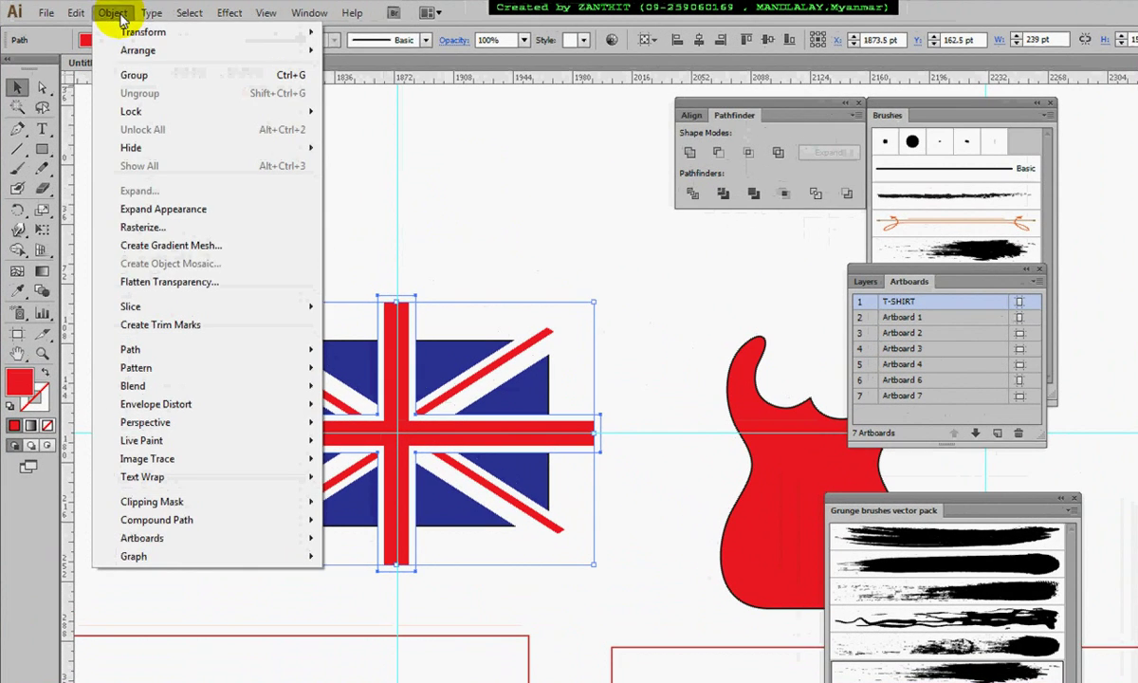
{"action": "left_click", "coordinate": [137, 212]}
{"action": "left_click", "coordinate": [575, 242]}
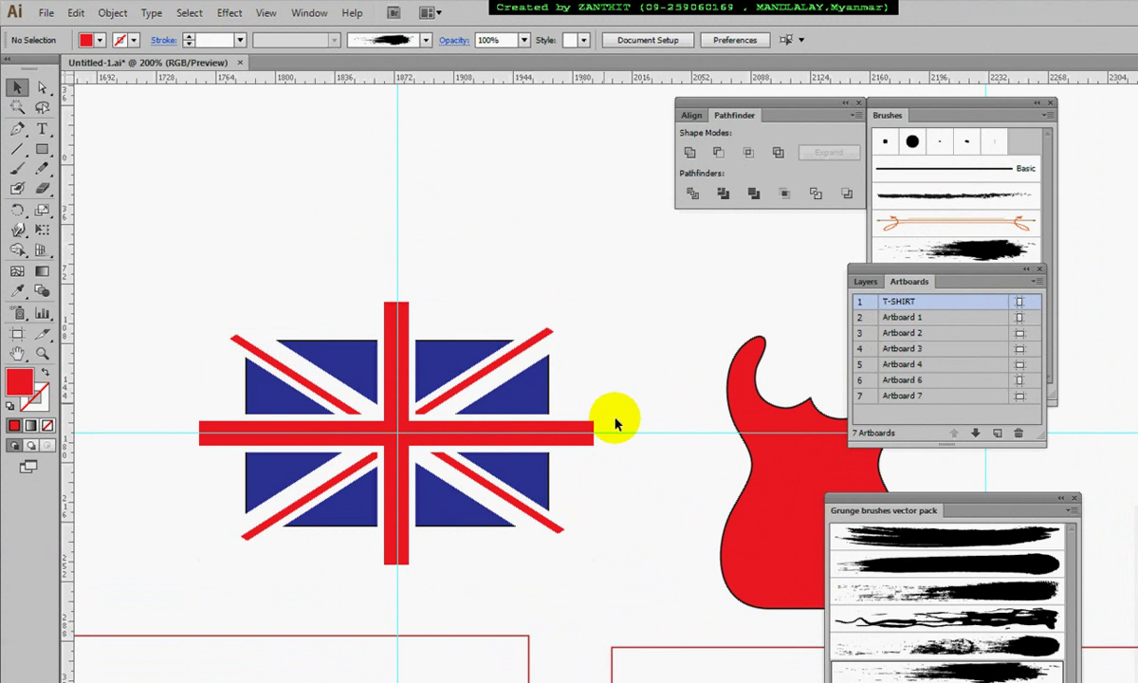
Delete the horizontal and vertical guides that cross at the flag's centre.
{"action": "left_click_drag", "start_coordinate": [621, 433], "coordinate": [431, 272]}
{"action": "key", "text": "Delete"}
{"action": "key", "text": "Delete"}
Group all the flag pieces, including the blue rectangle, the diagonal stripes and both upright crosses.
{"action": "left_click_drag", "start_coordinate": [160, 256], "coordinate": [631, 590]}
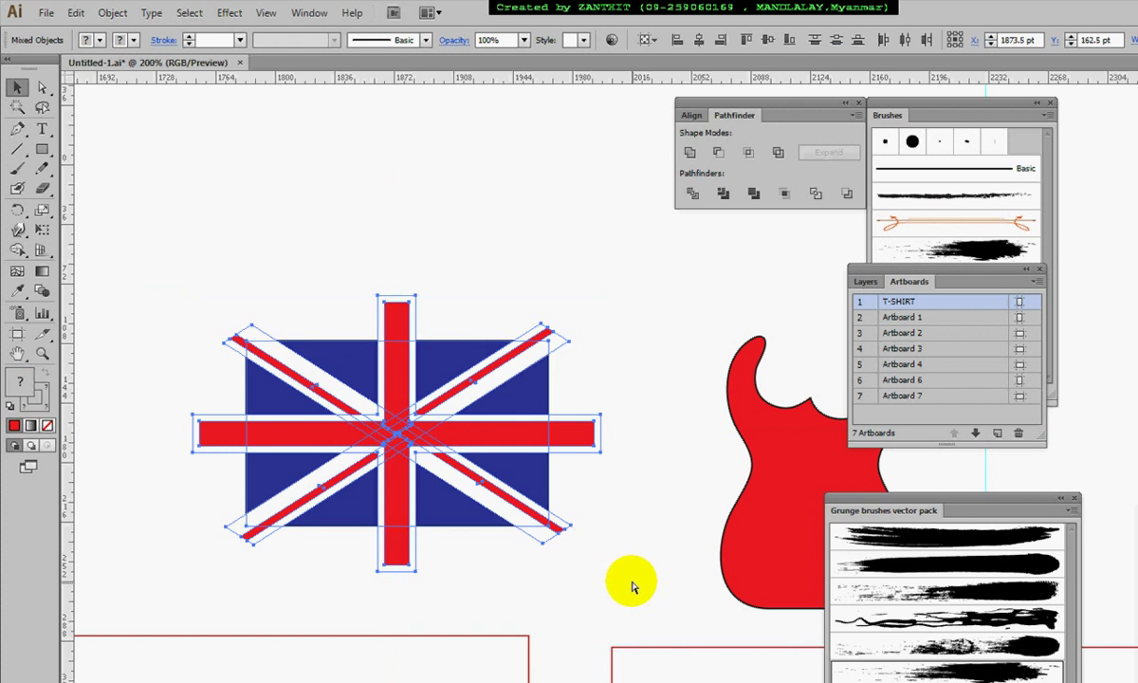
{"action": "left_click", "coordinate": [555, 275]}
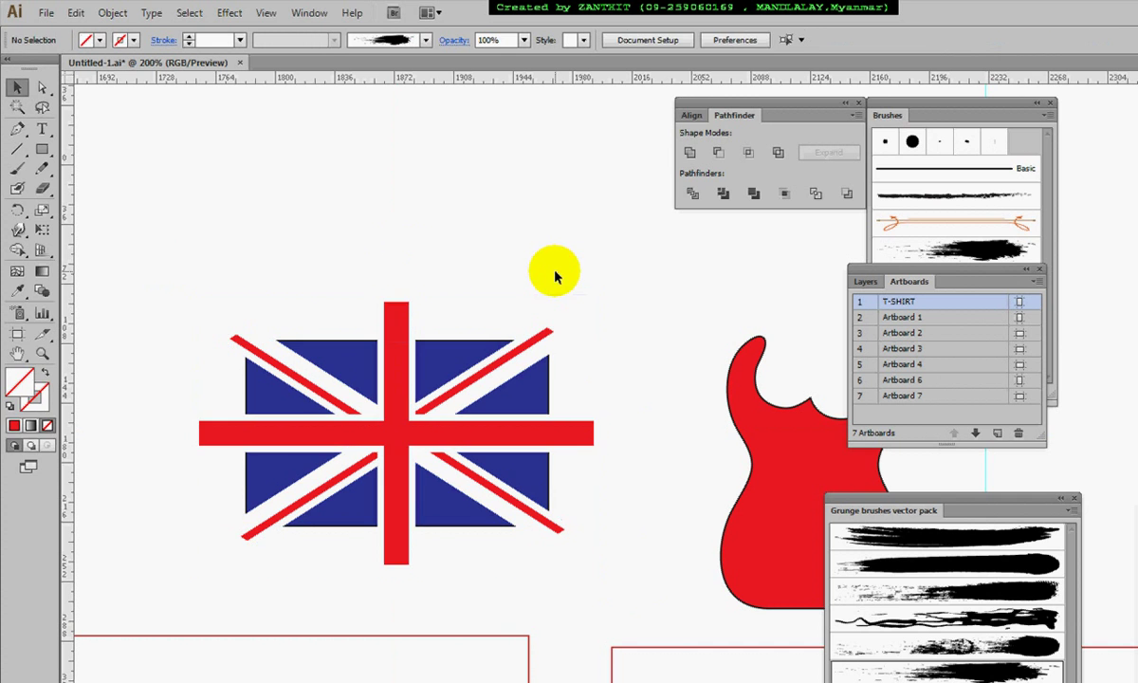
{"action": "left_click", "coordinate": [534, 397]}
{"action": "left_click", "coordinate": [445, 256]}
Draw a rectangle about 184 pt wide without fill or stroke over the flag, matching the blue rectangle's edges.
{"action": "left_click", "coordinate": [42, 153]}
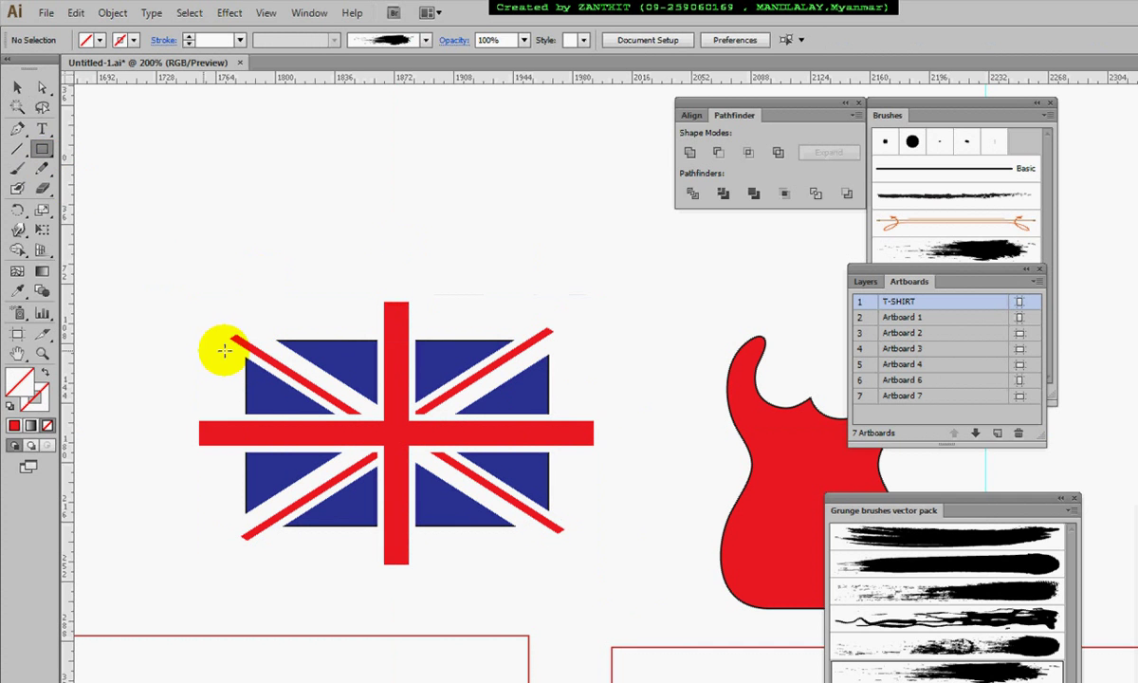
{"action": "left_click_drag", "start_coordinate": [245, 341], "coordinate": [547, 524]}
{"action": "left_click", "coordinate": [17, 86]}
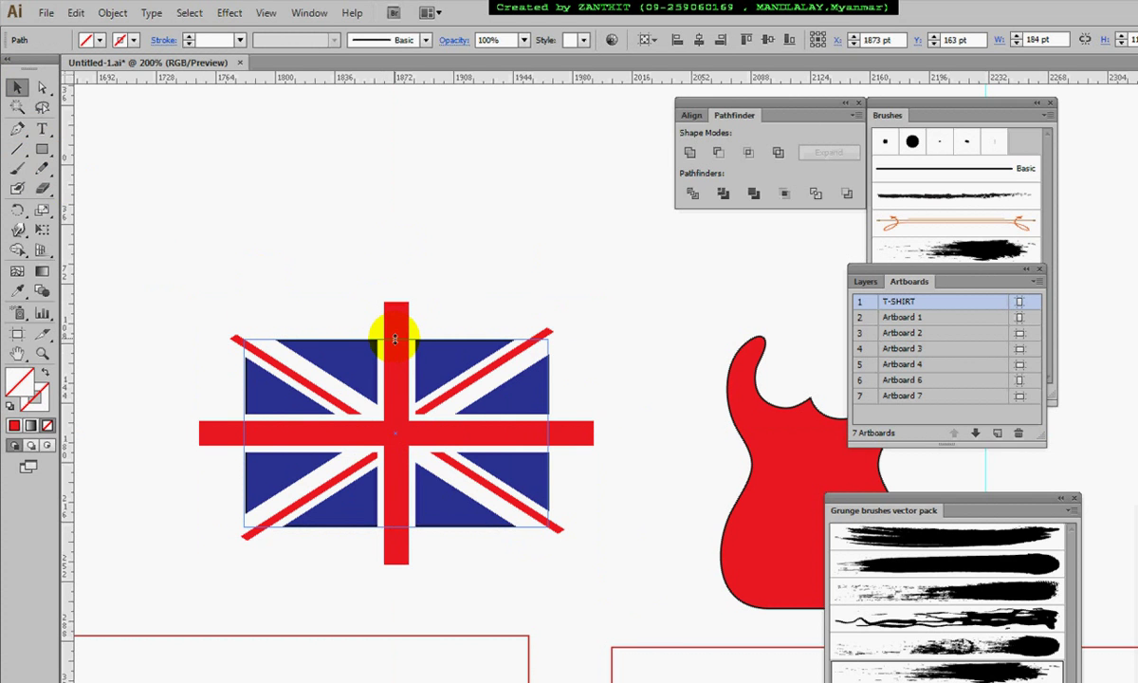
{"action": "left_click", "coordinate": [394, 312]}
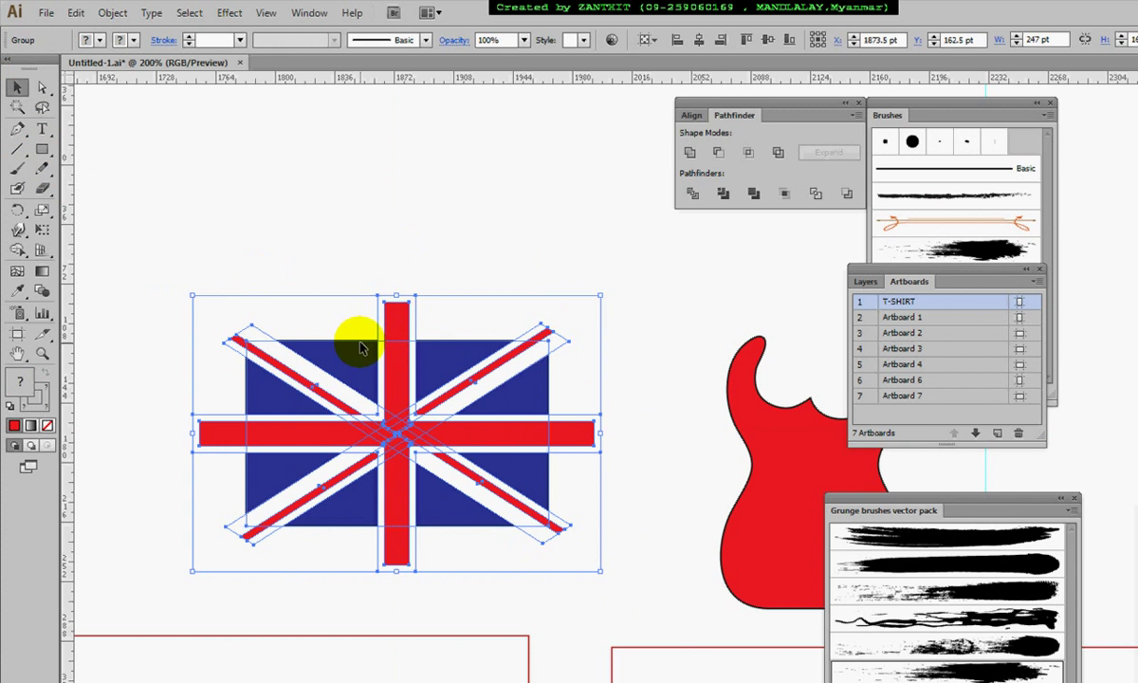
{"action": "key", "text": "ctrl+shift+a"}
Make a clipping mask from the new rectangle and the flag group to trim the protruding stripes and cross arms.
{"action": "left_click_drag", "start_coordinate": [120, 274], "coordinate": [595, 605]}
{"action": "right_click", "coordinate": [446, 361]}
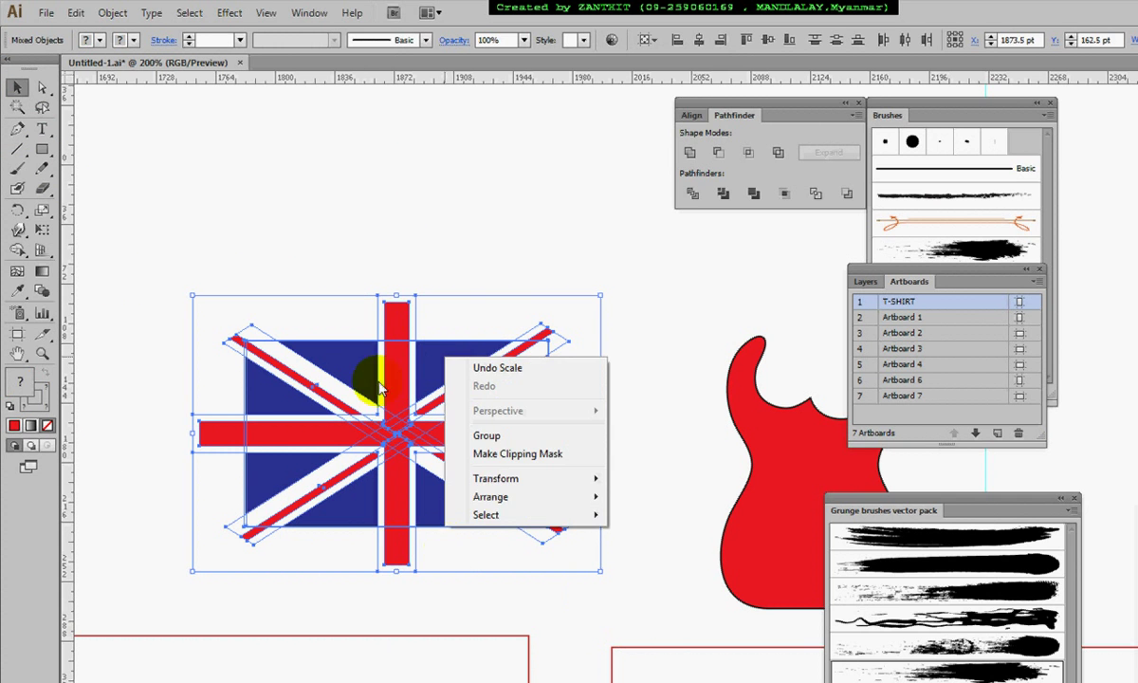
{"action": "left_click", "coordinate": [479, 455]}
{"action": "left_click", "coordinate": [465, 268]}
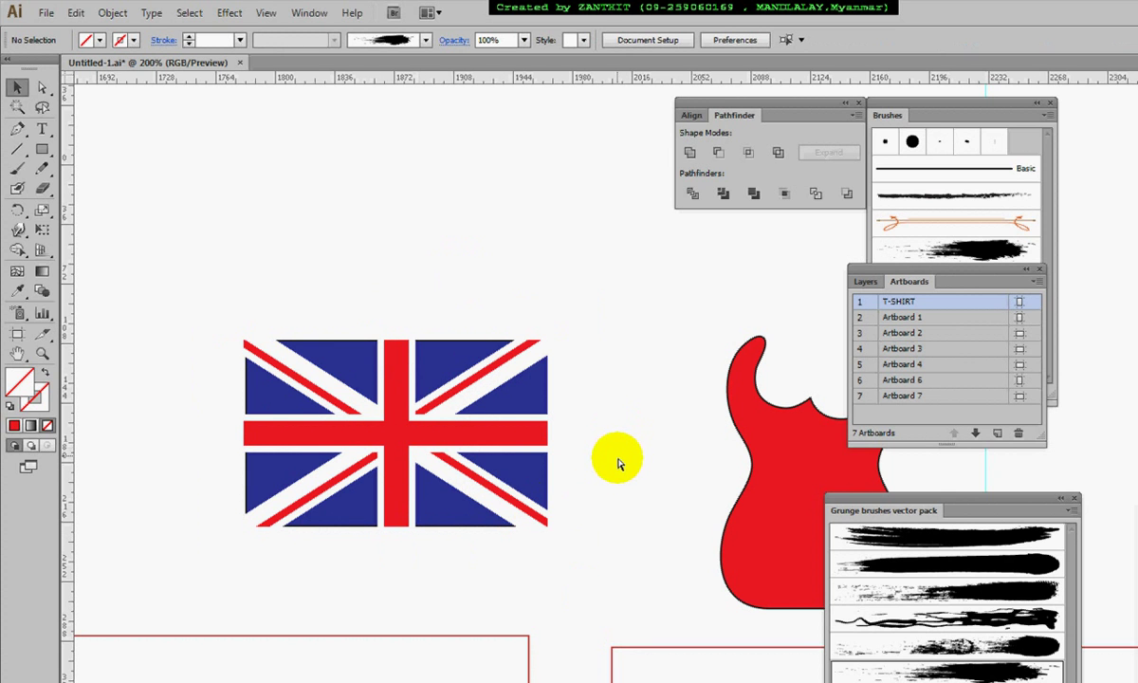
Examine the reference artboard showing the Union Jack with black grunge strokes and the flag placed inside the guitar body.
{"action": "key", "text": "ctrl+minus"}
{"action": "key", "text": "ctrl+minus"}
{"action": "key", "text": "ctrl+minus"}
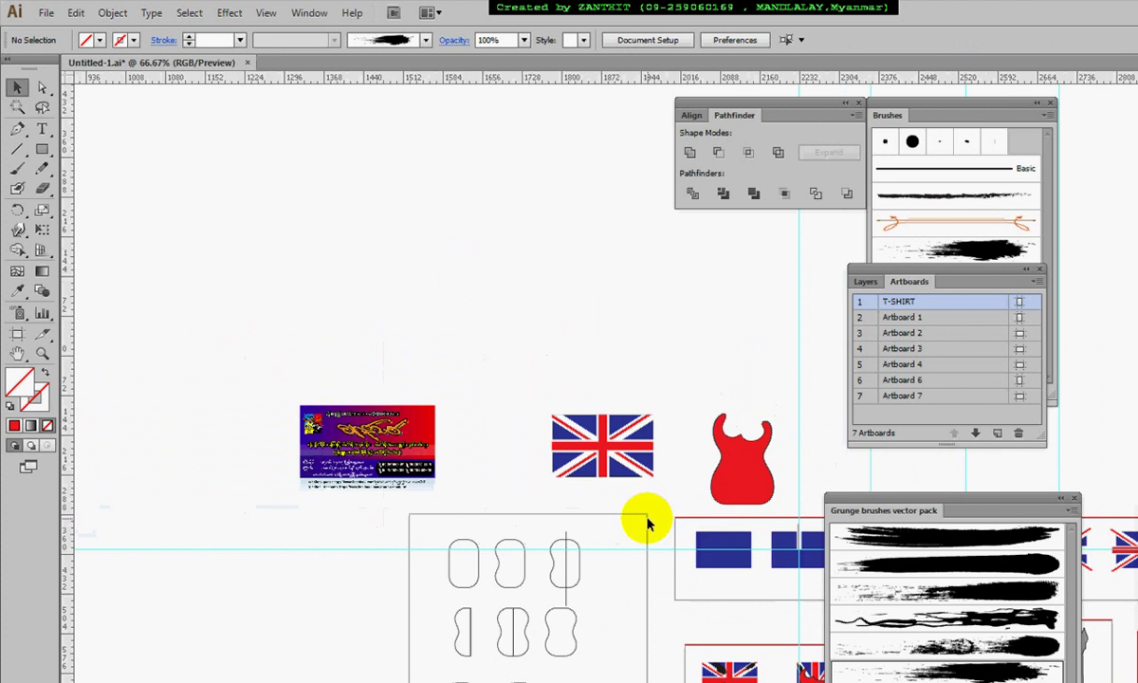
{"action": "left_click_drag", "start_coordinate": [691, 531], "coordinate": [409, 424]}
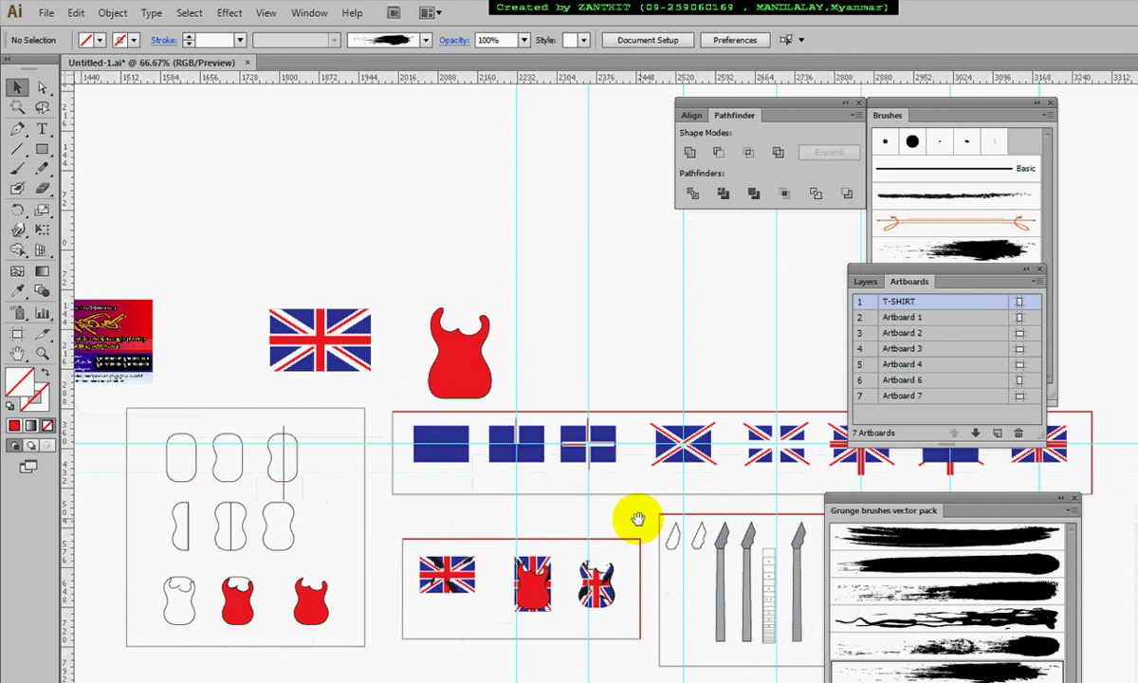
{"action": "left_click_drag", "start_coordinate": [604, 525], "coordinate": [602, 464]}
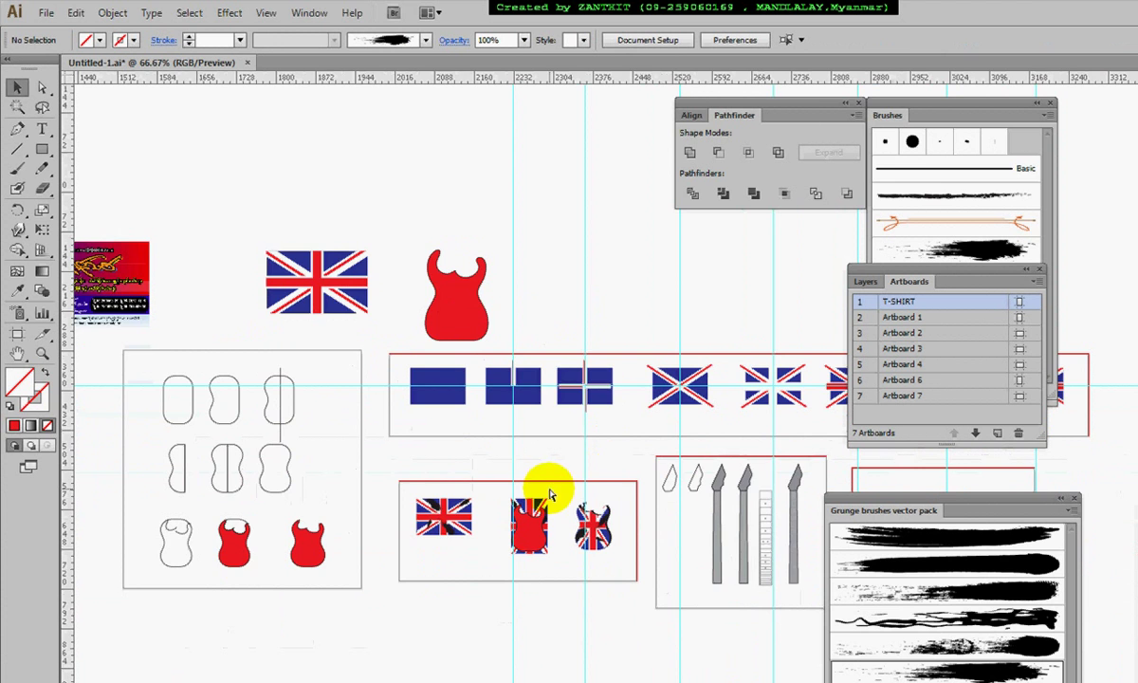
{"action": "key", "text": "ctrl+plus"}
{"action": "key", "text": "ctrl+plus"}
{"action": "left_click_drag", "start_coordinate": [363, 627], "coordinate": [460, 486]}
{"action": "key", "text": "ctrl+plus"}
{"action": "left_click_drag", "start_coordinate": [327, 532], "coordinate": [478, 504]}
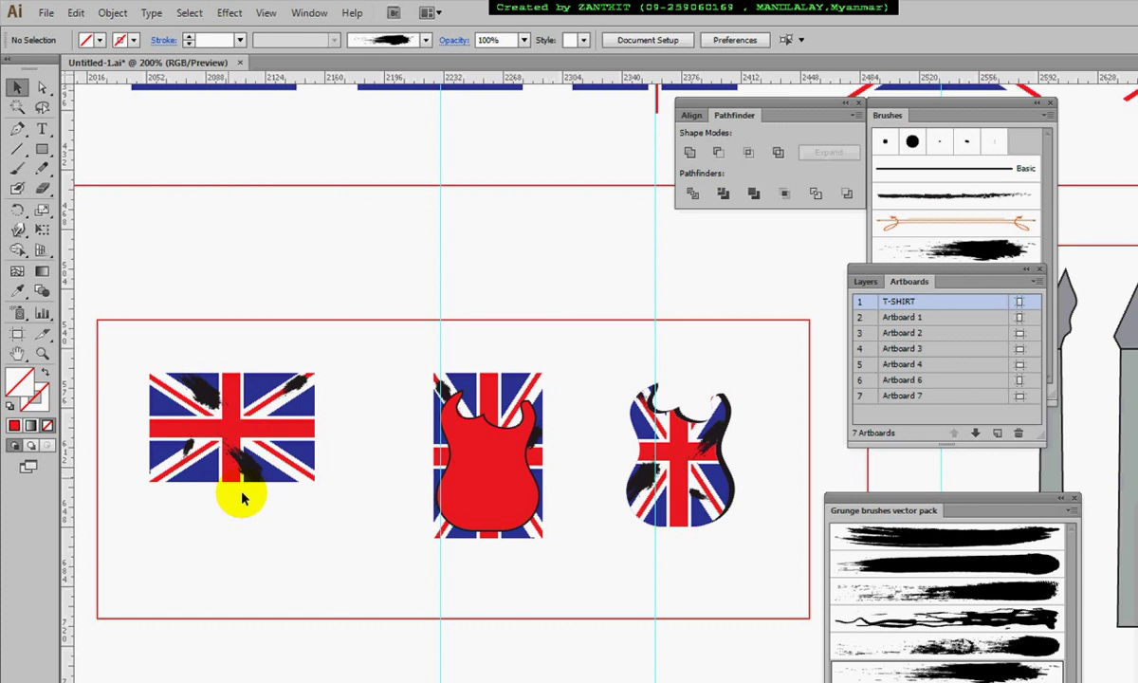
Return from the reference artboard to the working area and select the clipped Union Jack beside the red guitar body.
{"action": "left_click_drag", "start_coordinate": [198, 292], "coordinate": [556, 506]}
{"action": "left_click_drag", "start_coordinate": [406, 432], "coordinate": [357, 377]}
{"action": "left_click_drag", "start_coordinate": [232, 336], "coordinate": [288, 406]}
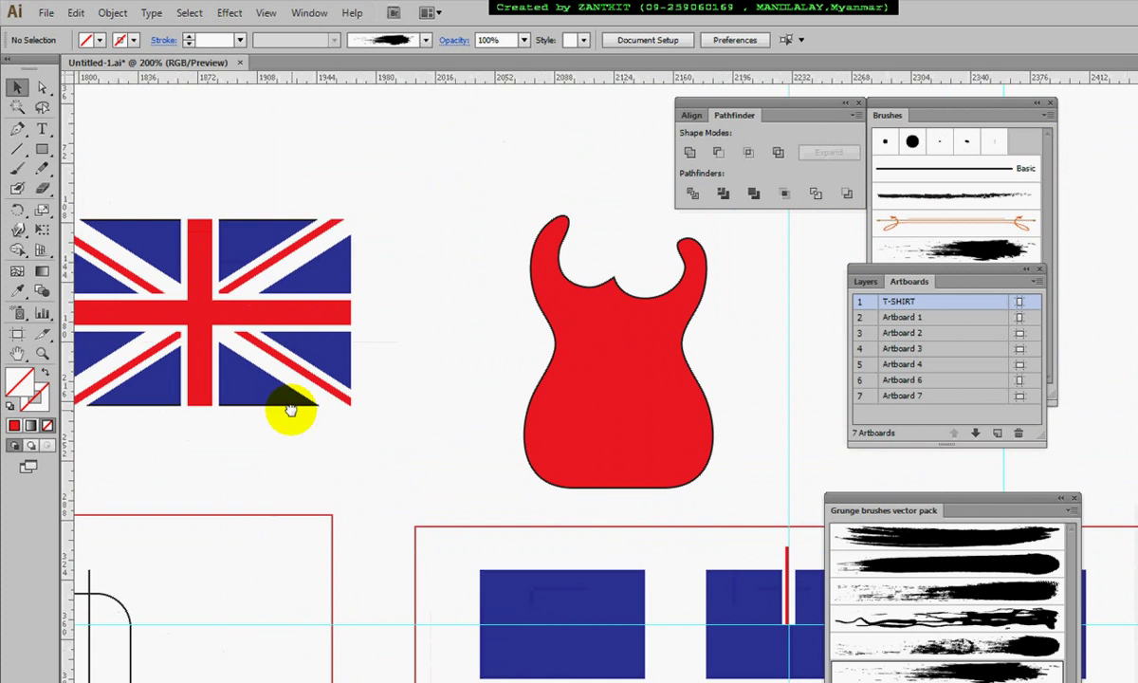
{"action": "left_click", "coordinate": [247, 386]}
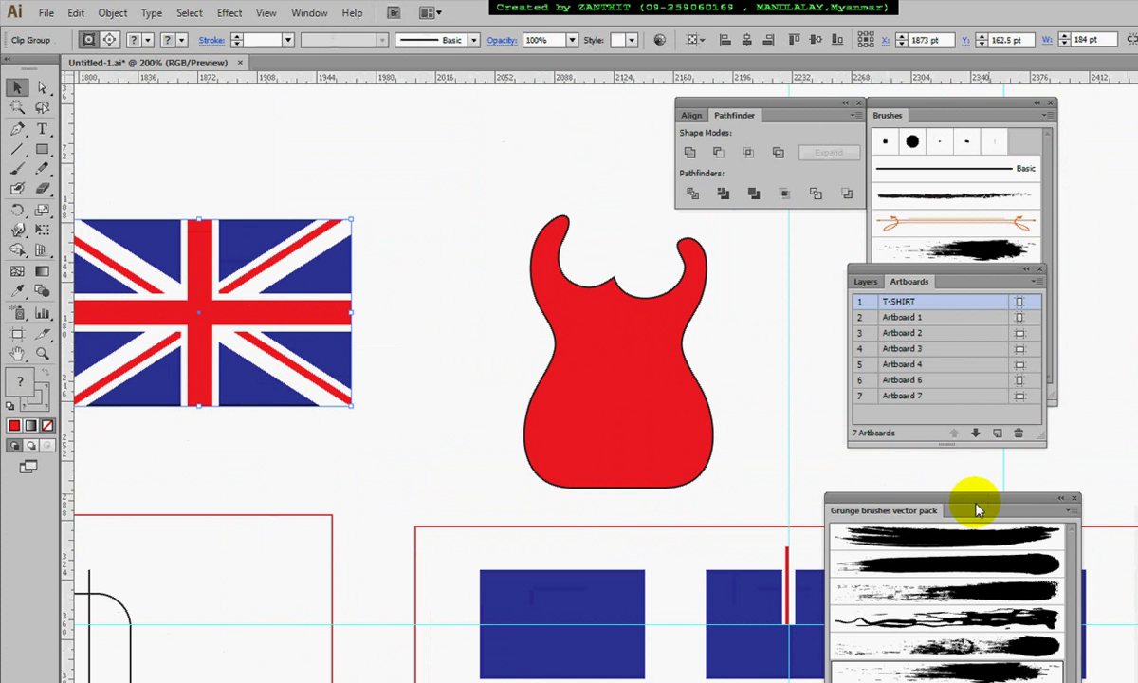
Close the open grunge brush library and load the Grunge brushes vector pack again from the Vector Packs libraries.
{"action": "left_click_drag", "start_coordinate": [947, 495], "coordinate": [936, 486]}
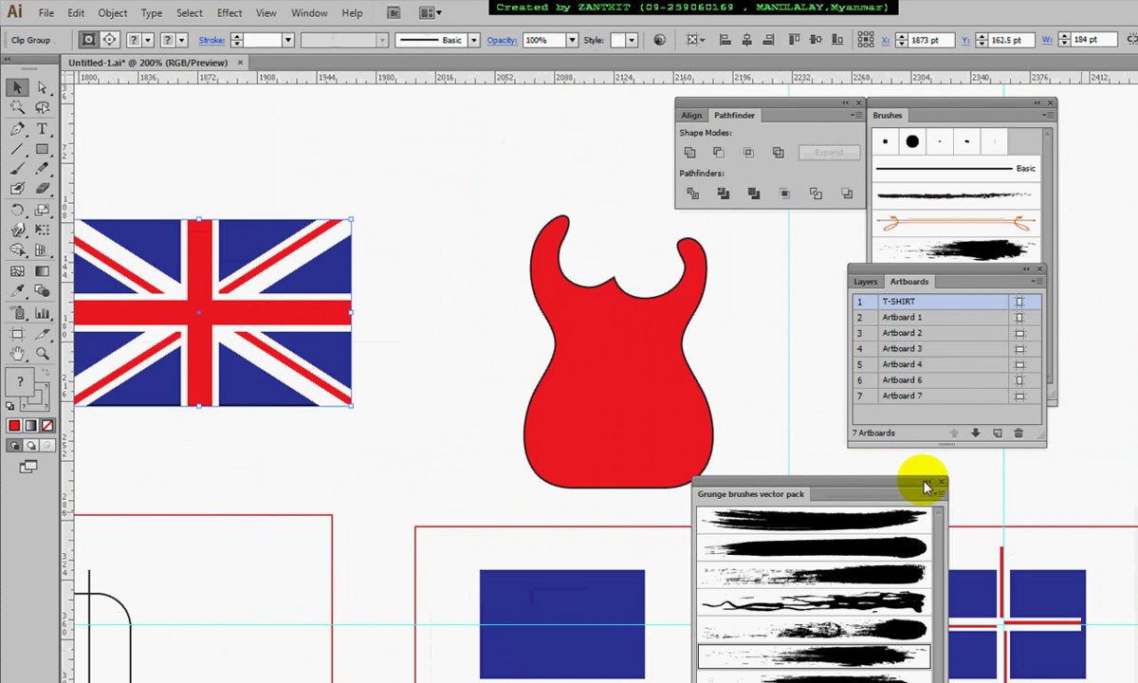
{"action": "left_click", "coordinate": [309, 12]}
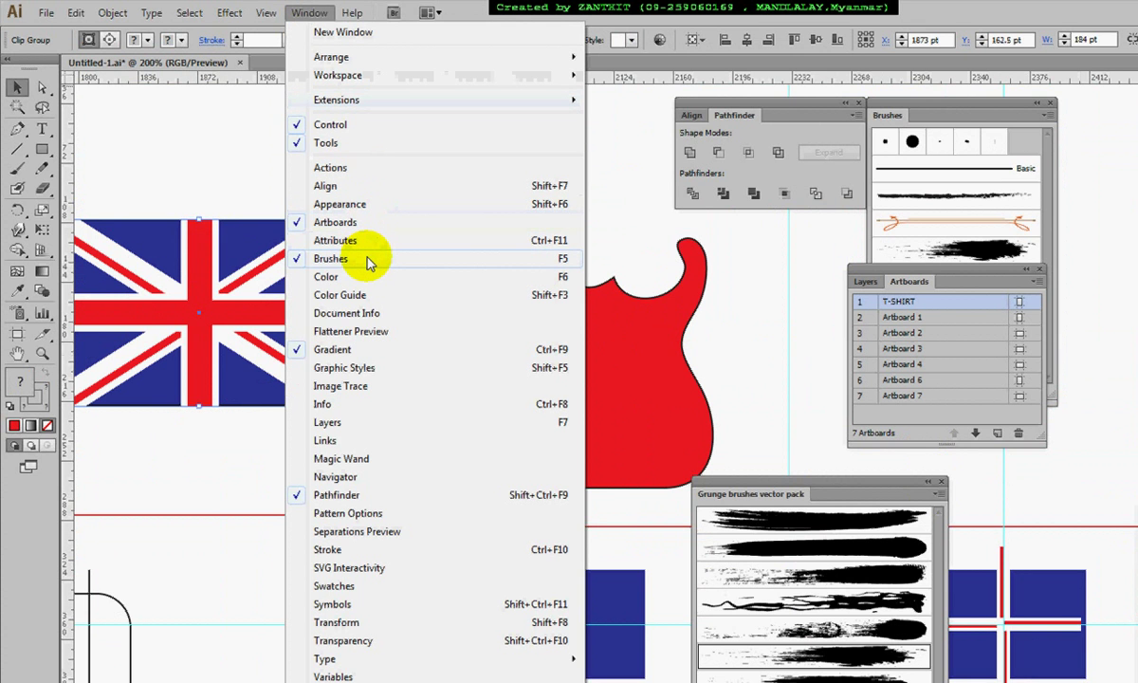
{"action": "left_click", "coordinate": [926, 109]}
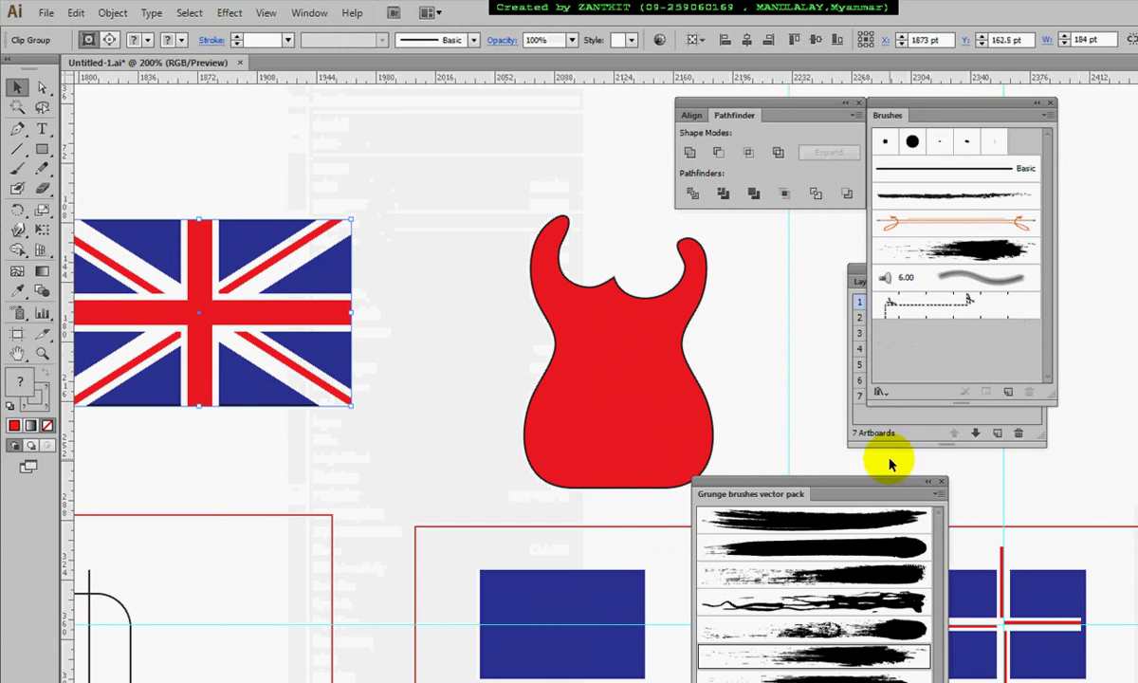
{"action": "mouse_move", "coordinate": [906, 493]}
{"action": "left_mouse_down"}
{"action": "mouse_move", "coordinate": [883, 463]}
{"action": "mouse_move", "coordinate": [894, 458]}
{"action": "left_mouse_up"}
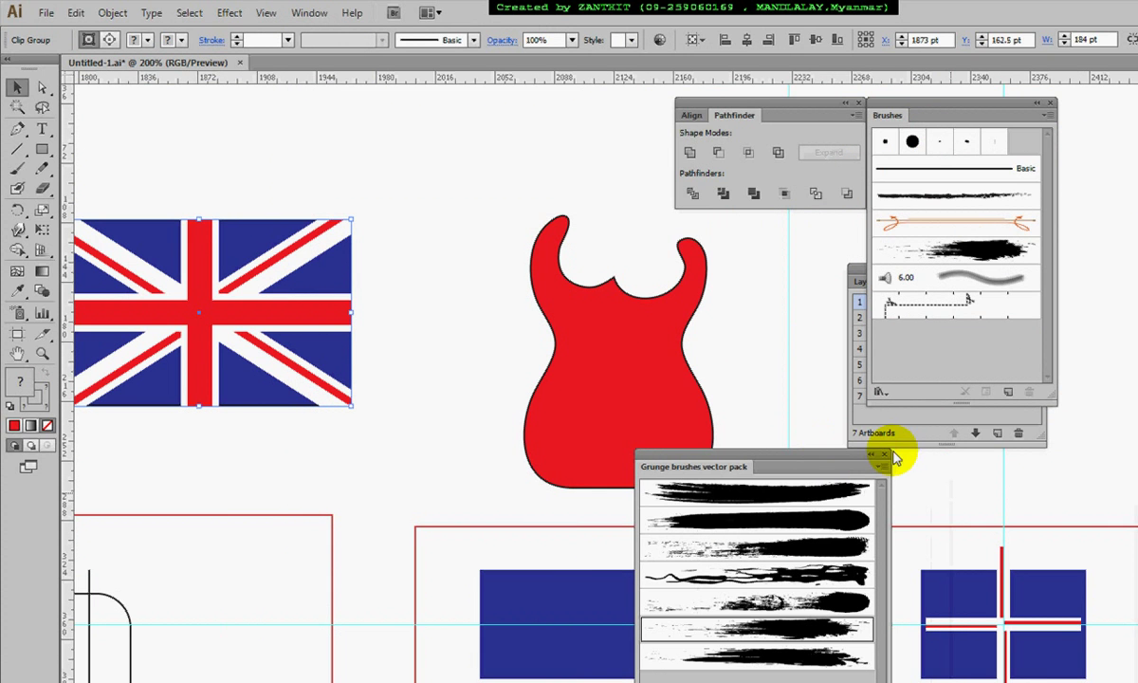
{"action": "left_click", "coordinate": [885, 456]}
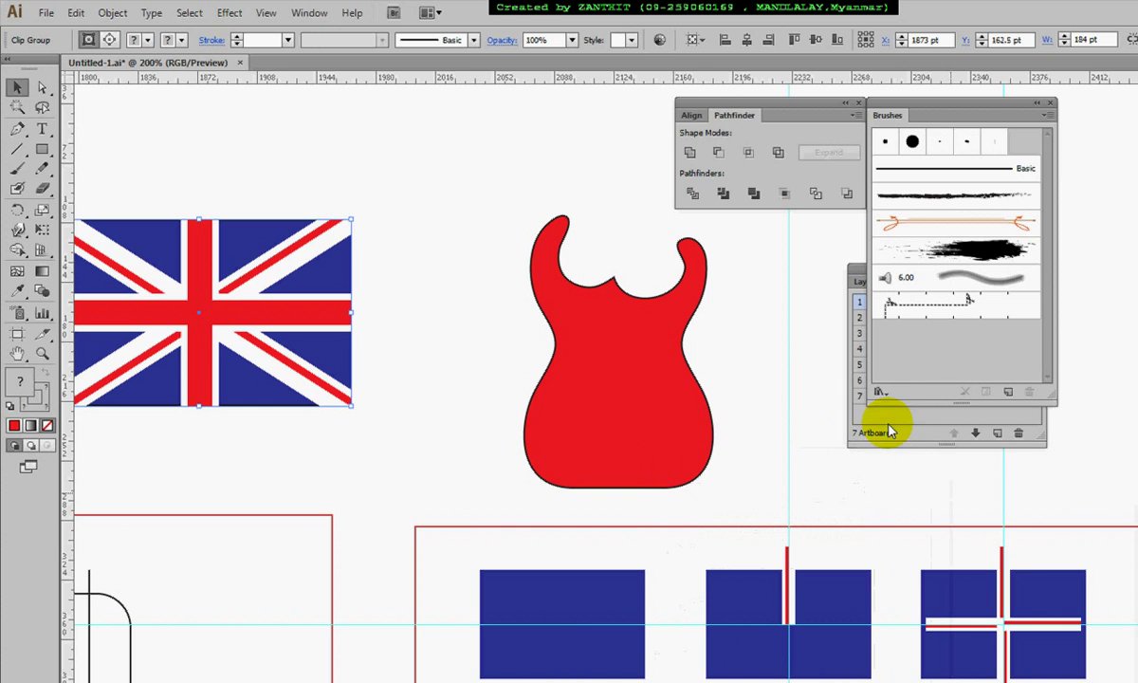
{"action": "left_click", "coordinate": [880, 392]}
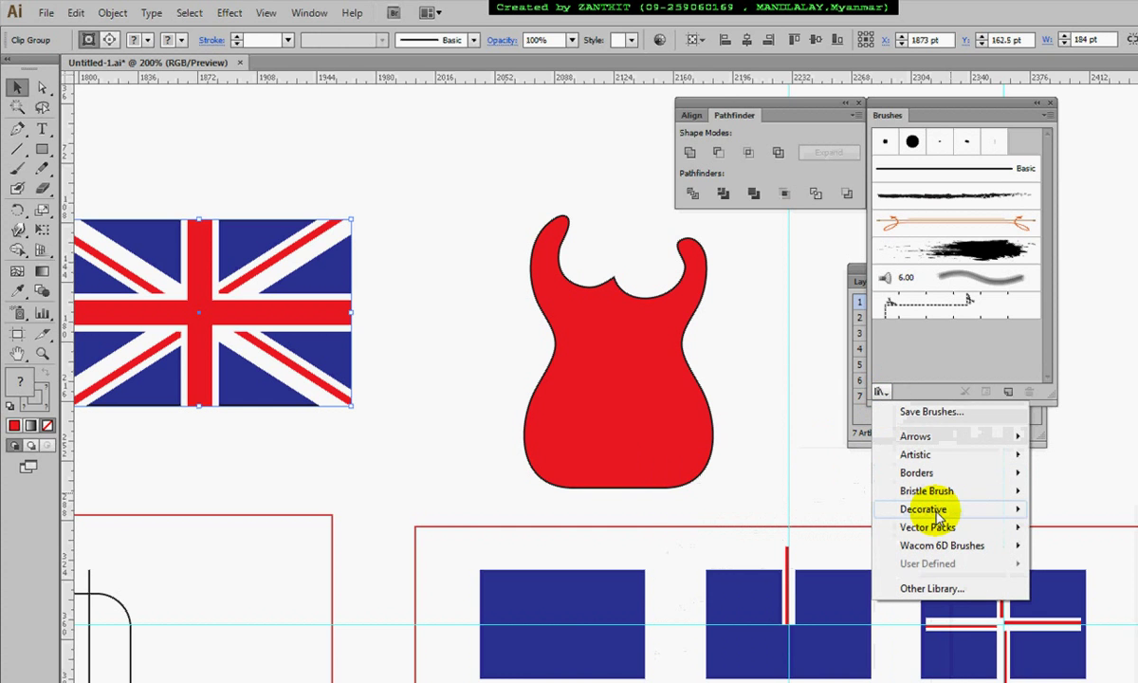
{"action": "mouse_move", "coordinate": [937, 513]}
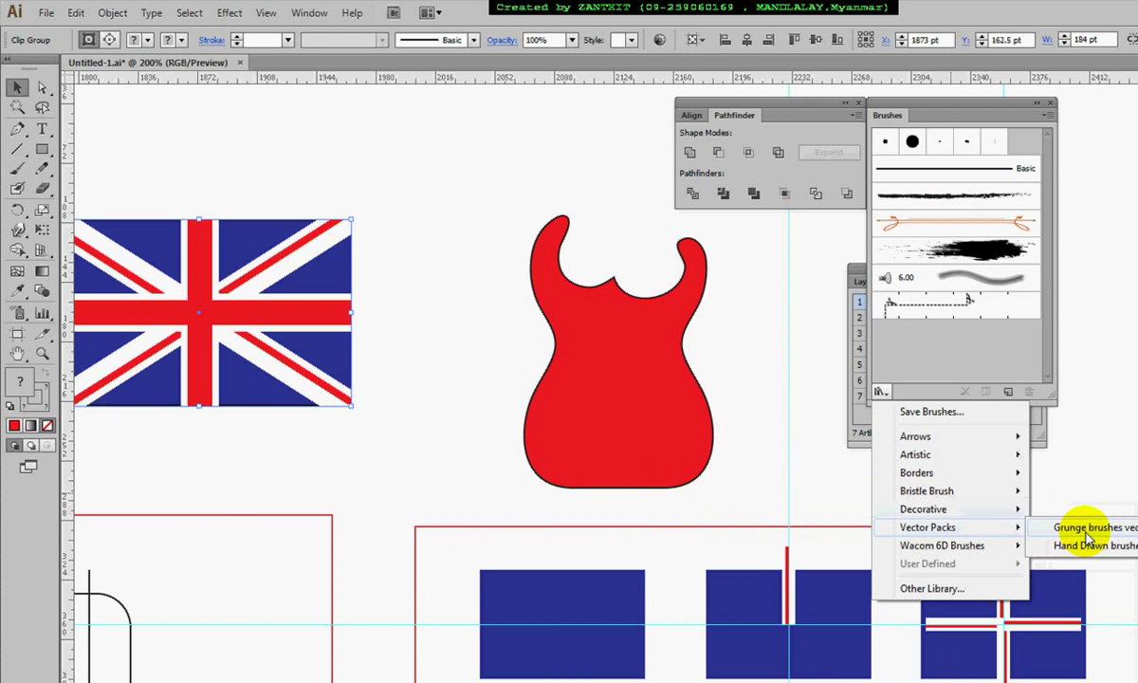
{"action": "left_click", "coordinate": [1087, 531]}
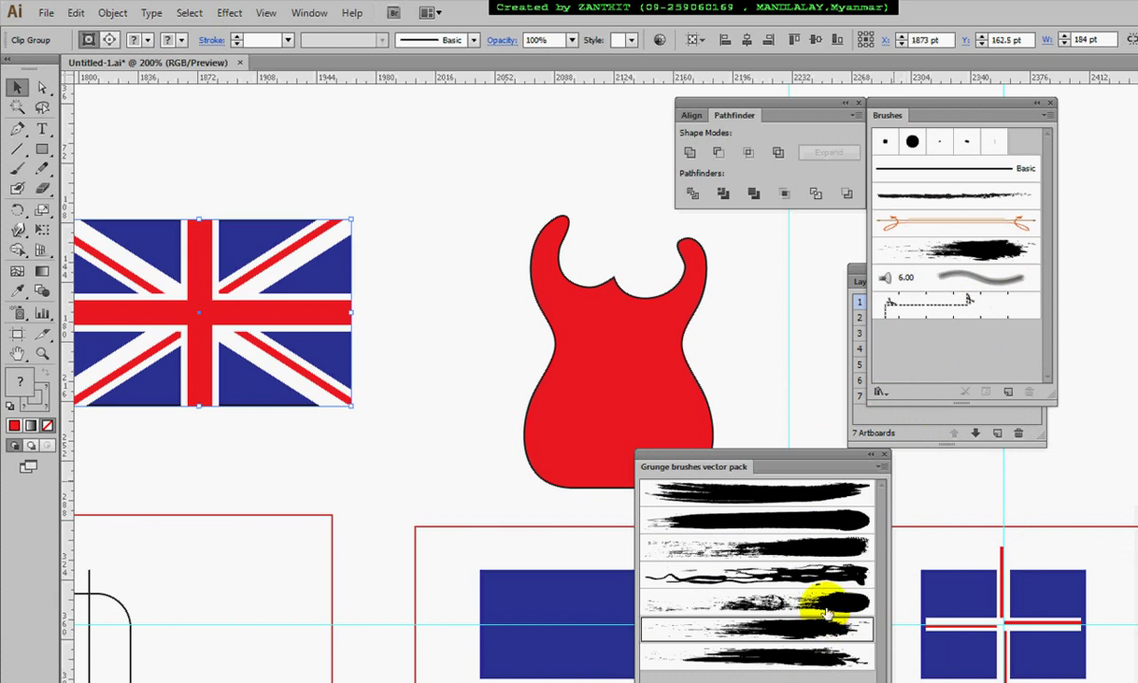
{"action": "left_click", "coordinate": [744, 603]}
{"action": "left_click", "coordinate": [744, 603]}
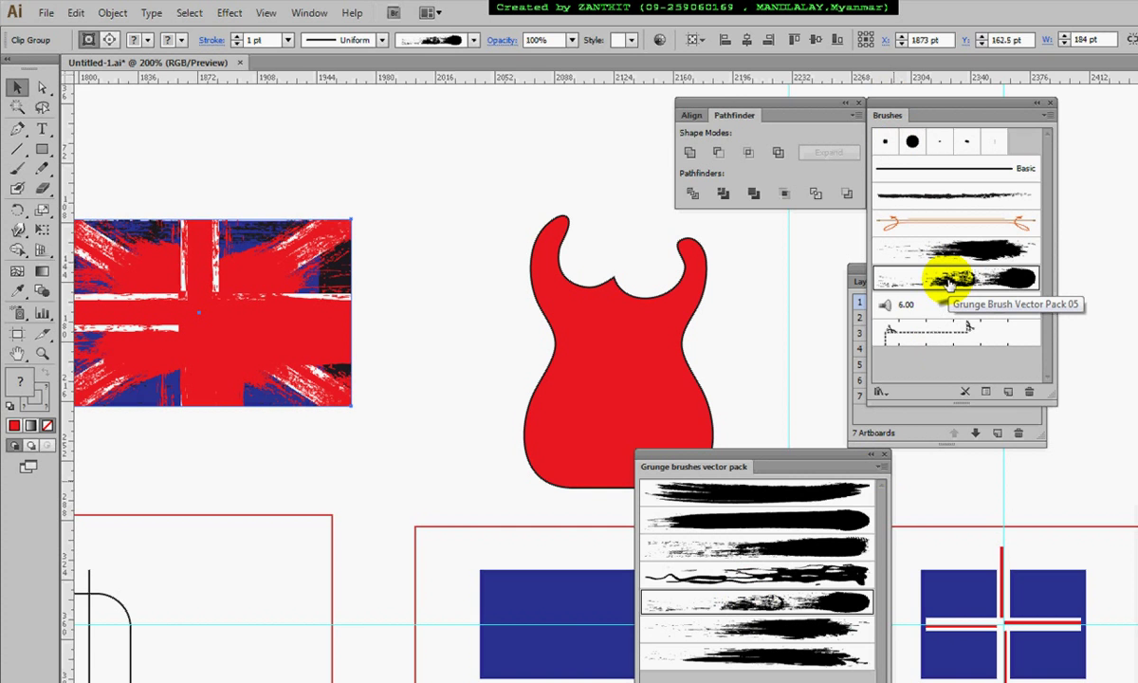
{"action": "left_click", "coordinate": [426, 227]}
{"action": "key", "text": "ctrl+z"}
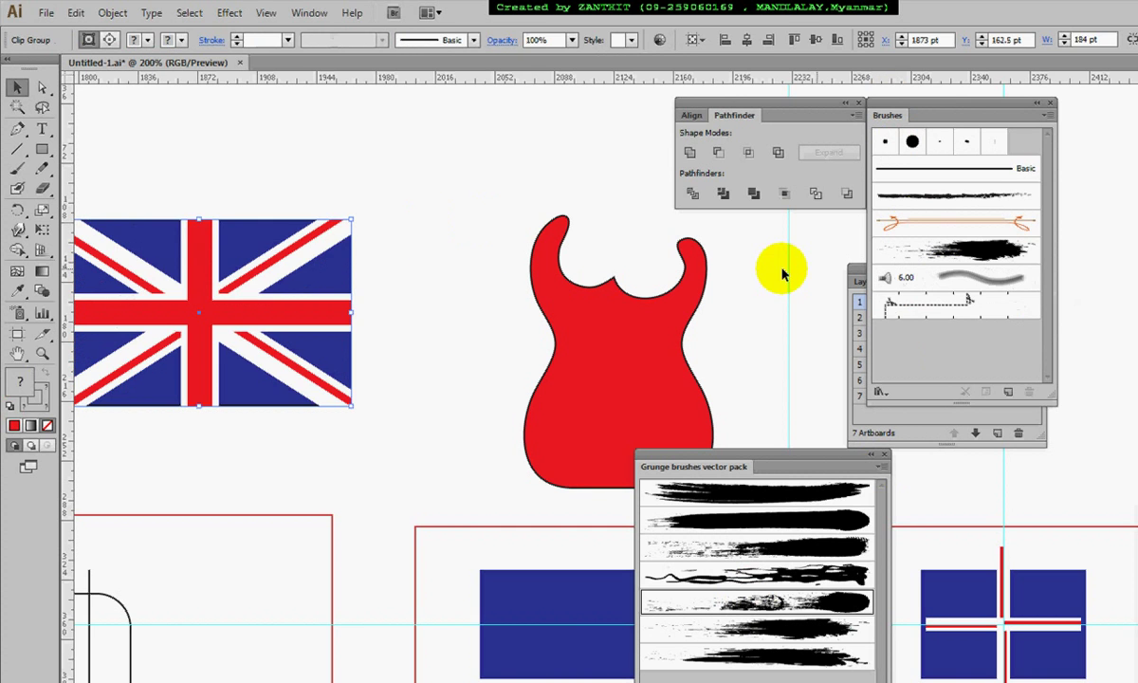
With nothing selected, add Grunge Brush Vector Pack 05 to the document brushes and ready the Paintbrush tool with a black stroke.
{"action": "left_click", "coordinate": [564, 188]}
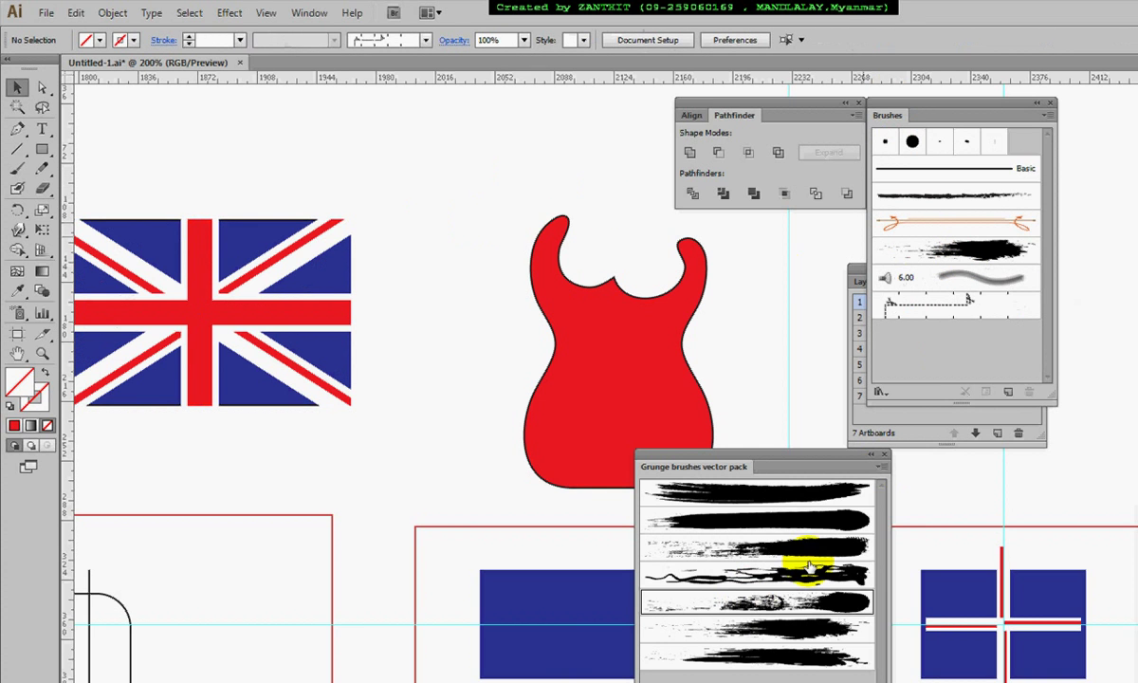
{"action": "left_click_drag", "start_coordinate": [789, 603], "coordinate": [932, 277]}
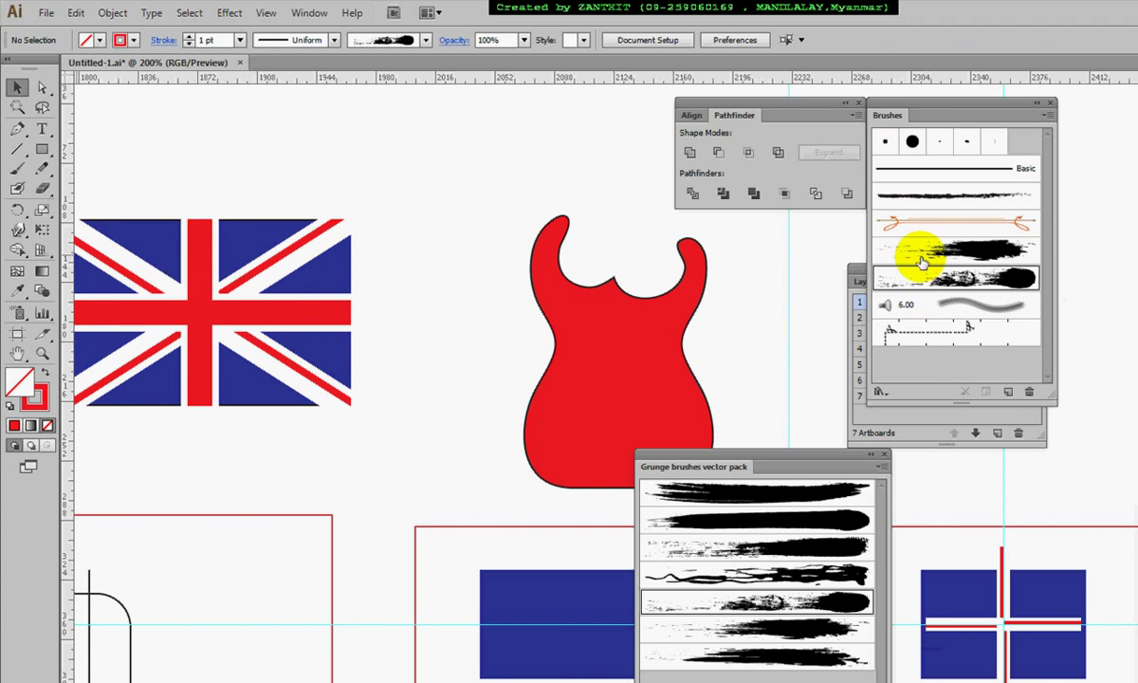
{"action": "left_click", "coordinate": [17, 168]}
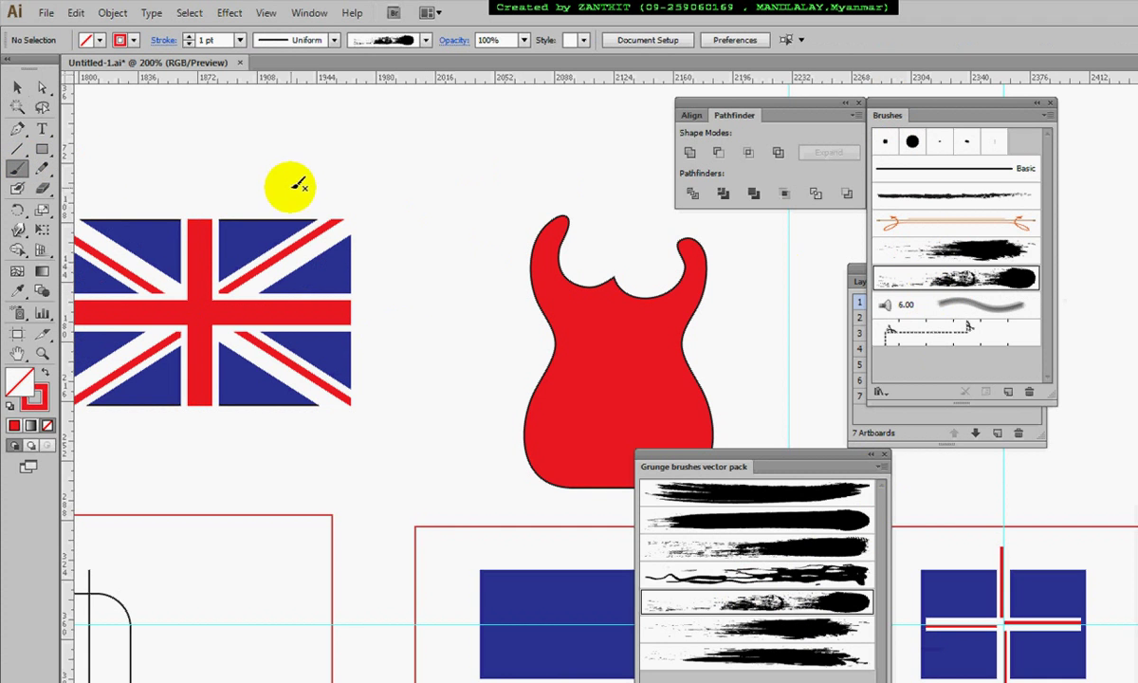
{"action": "left_click", "coordinate": [98, 43]}
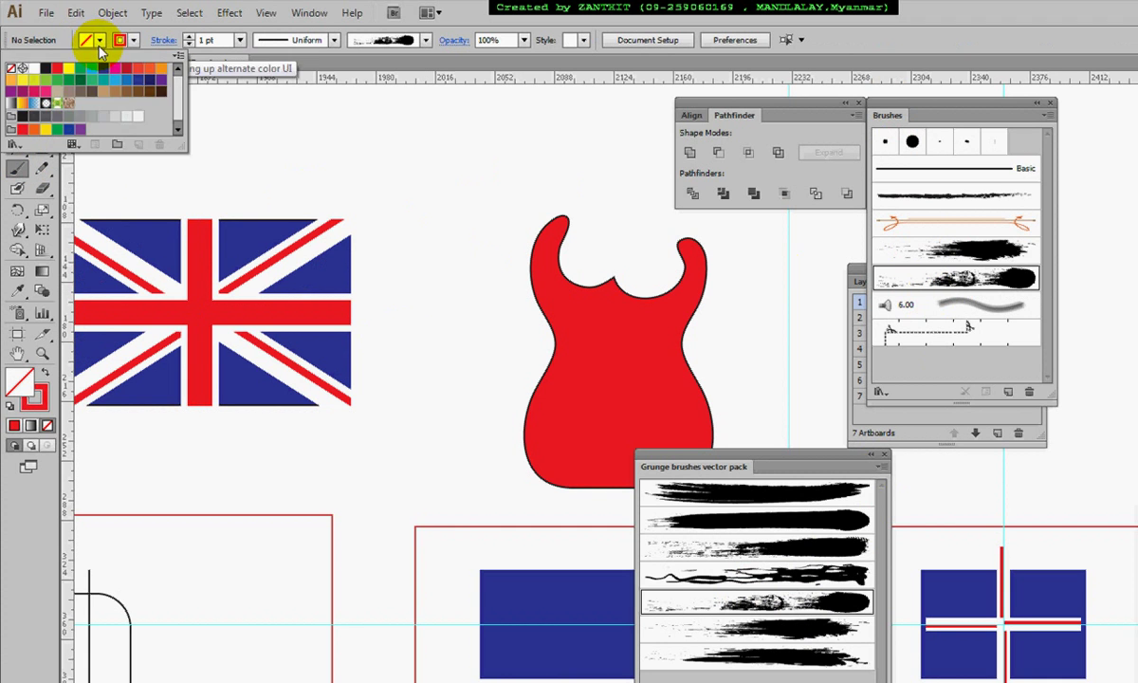
{"action": "left_click", "coordinate": [125, 39]}
{"action": "left_click", "coordinate": [17, 72]}
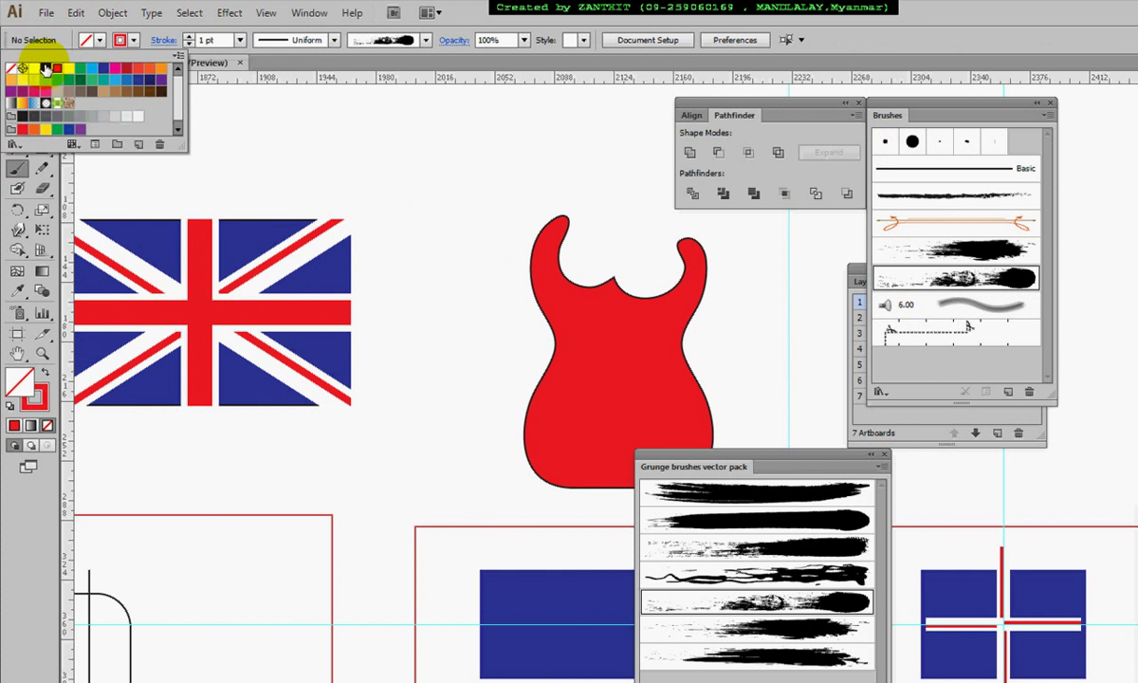
Undo a test stroke above the flag and set Grunge Brush Vector Pack 05 to Scale Proportionately.
{"action": "left_click_drag", "start_coordinate": [304, 174], "coordinate": [332, 164]}
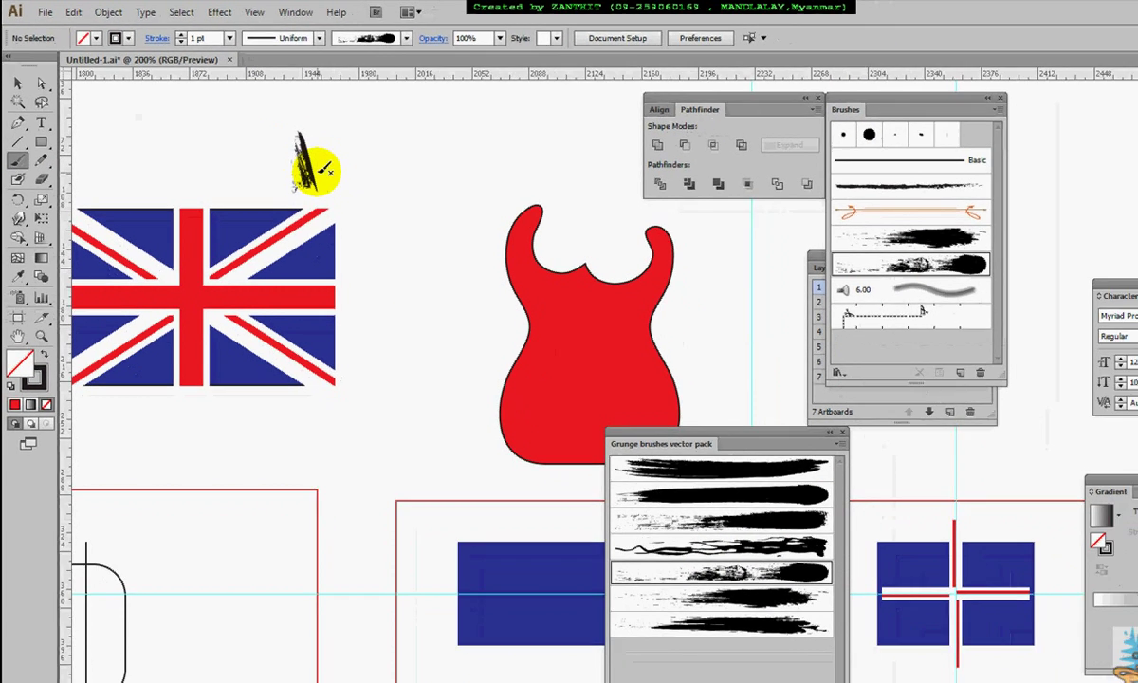
{"action": "key", "text": "ctrl+z"}
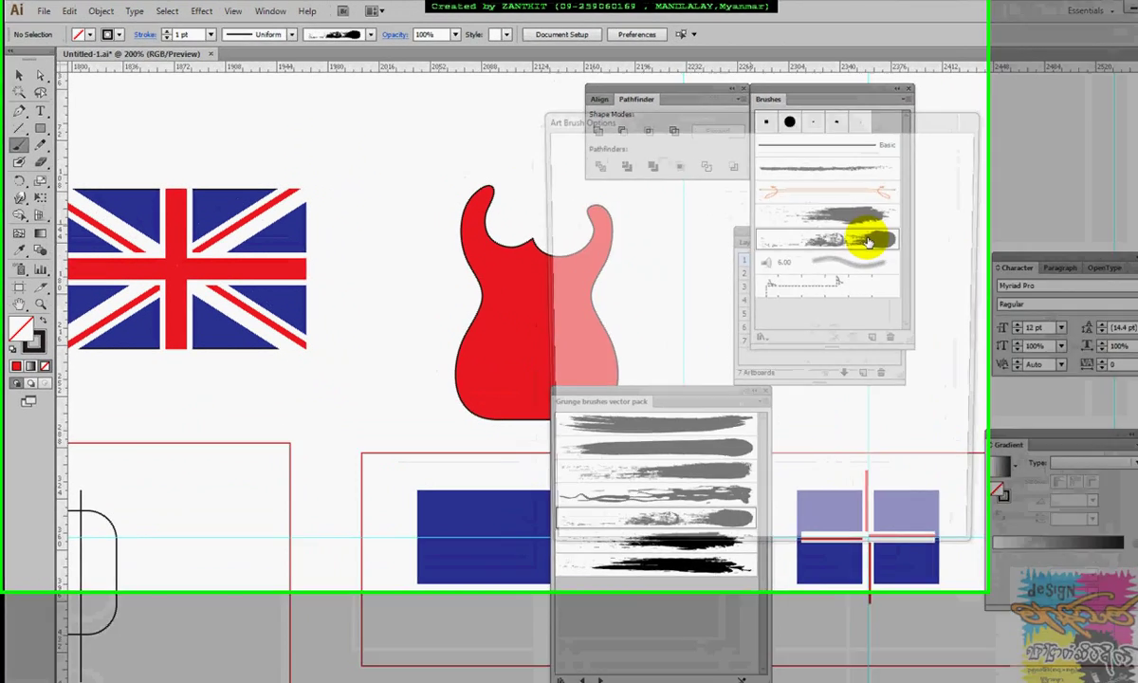
{"action": "double_click", "coordinate": [823, 227]}
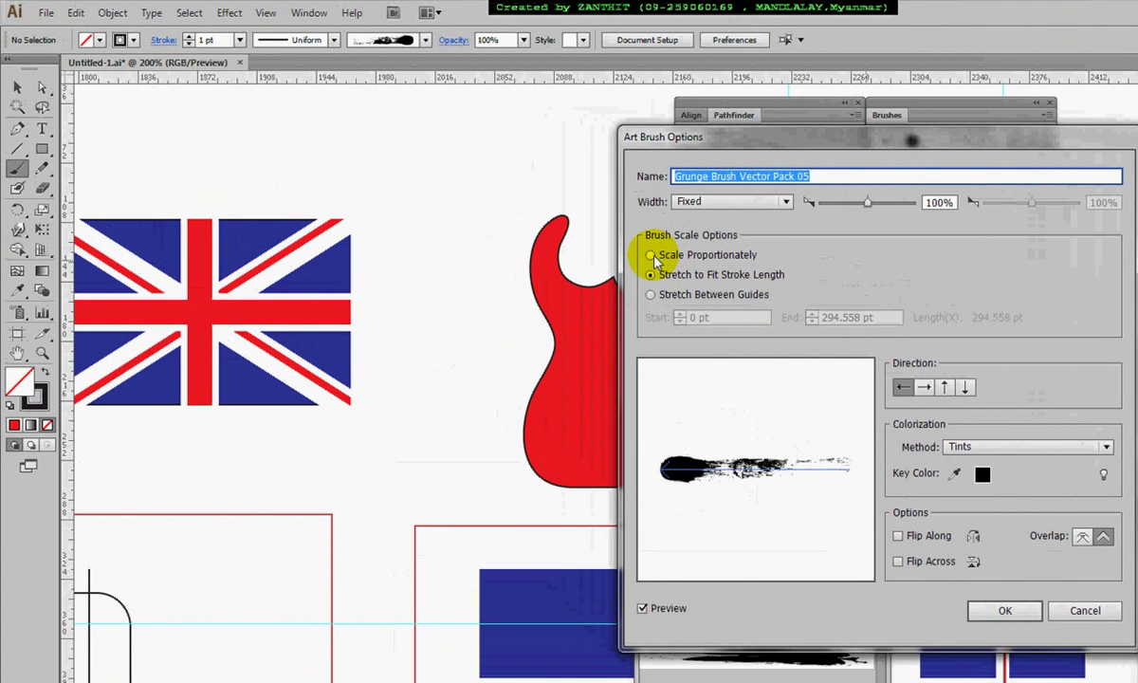
{"action": "left_click", "coordinate": [650, 255]}
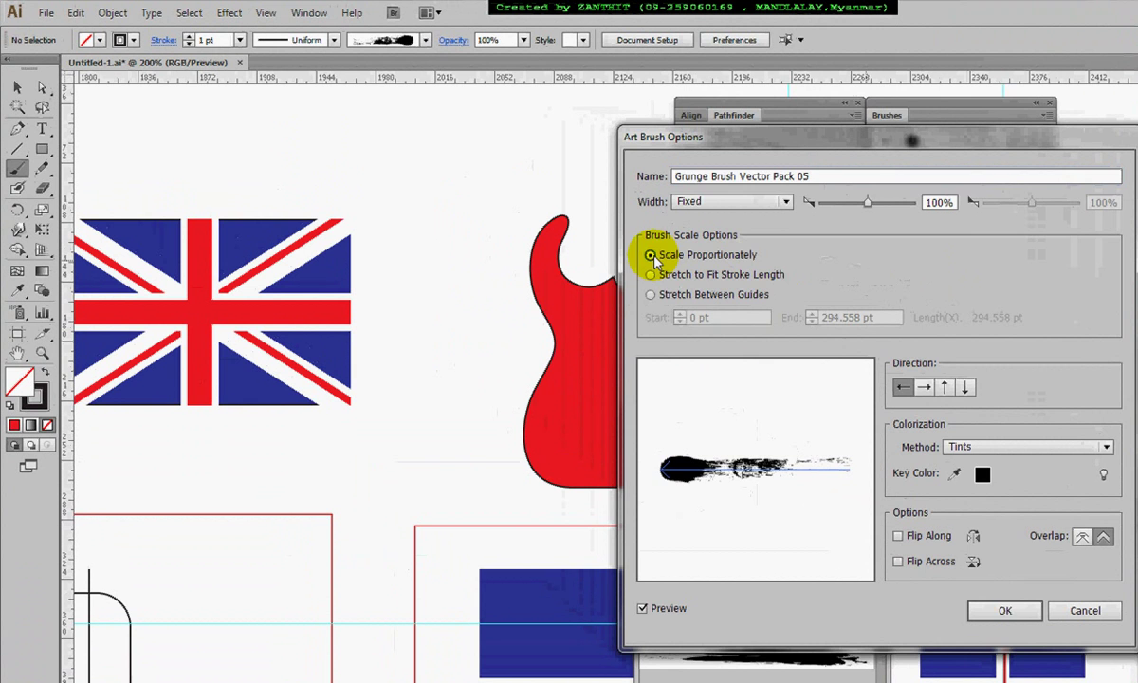
{"action": "left_click", "coordinate": [1005, 611]}
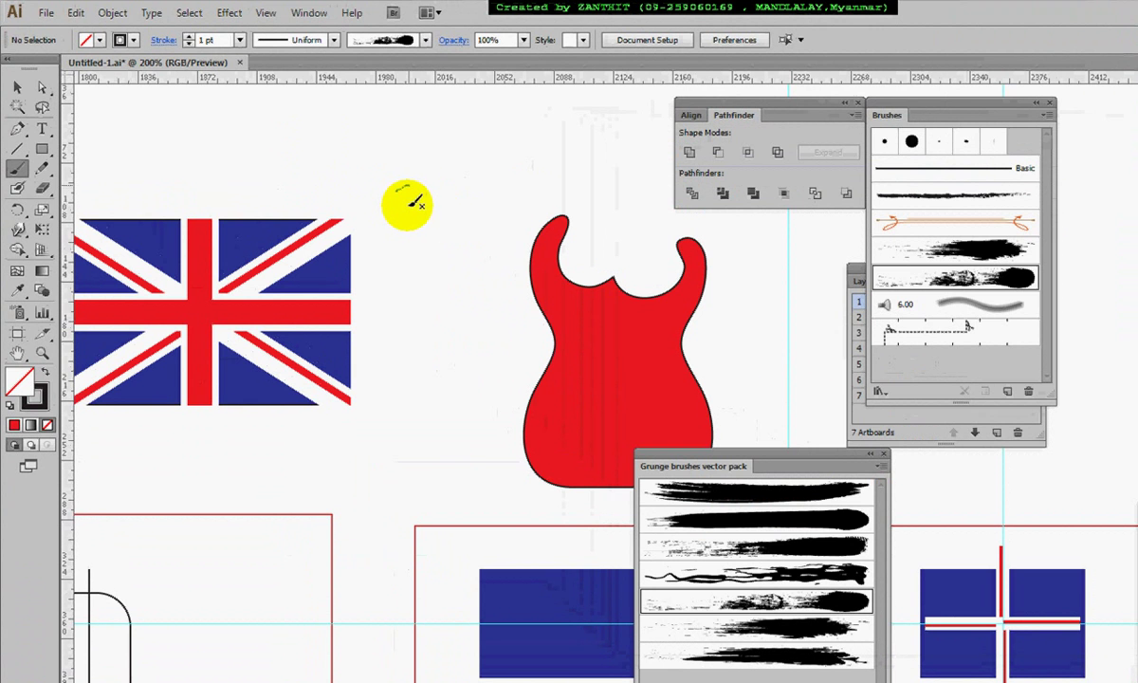
Try the proportionally scaled brush with short strokes between the flag and the guitar body, and undo them.
{"action": "left_click_drag", "start_coordinate": [409, 217], "coordinate": [455, 177]}
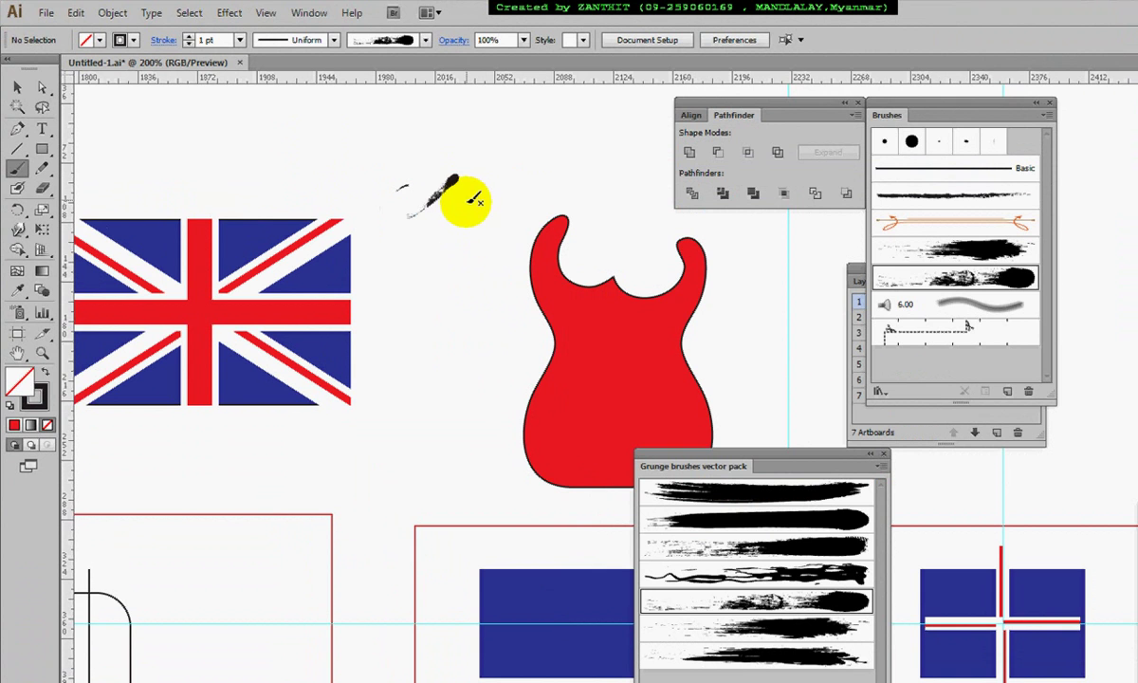
{"action": "left_click_drag", "start_coordinate": [408, 274], "coordinate": [472, 266]}
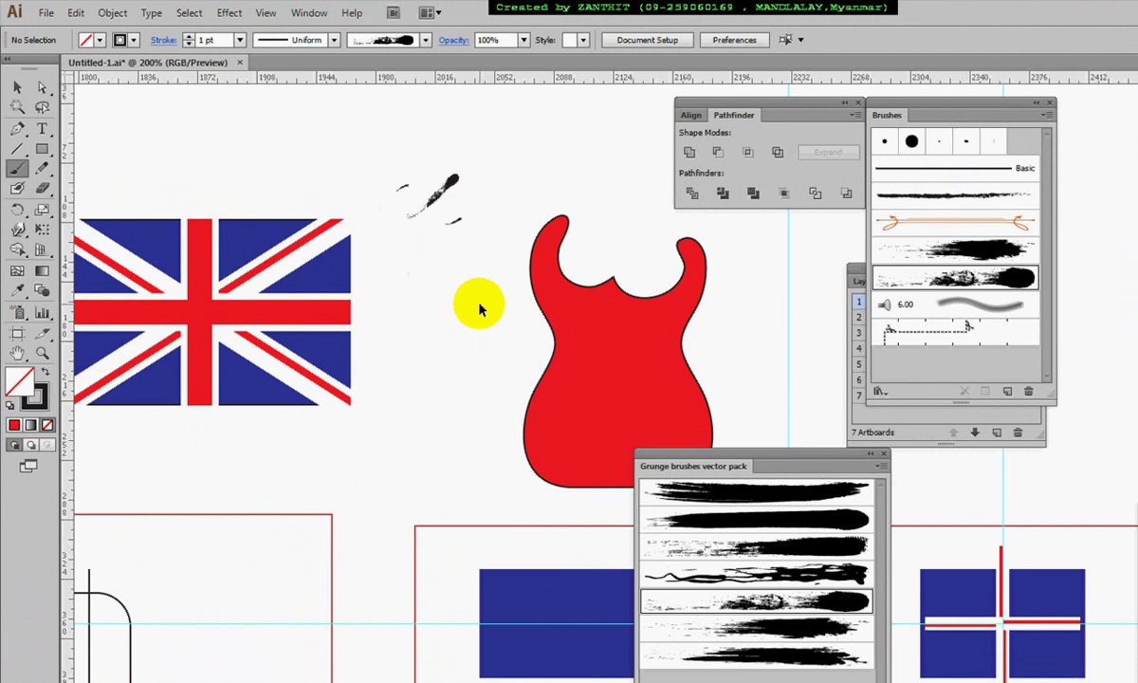
{"action": "key", "text": "ctrl+z"}
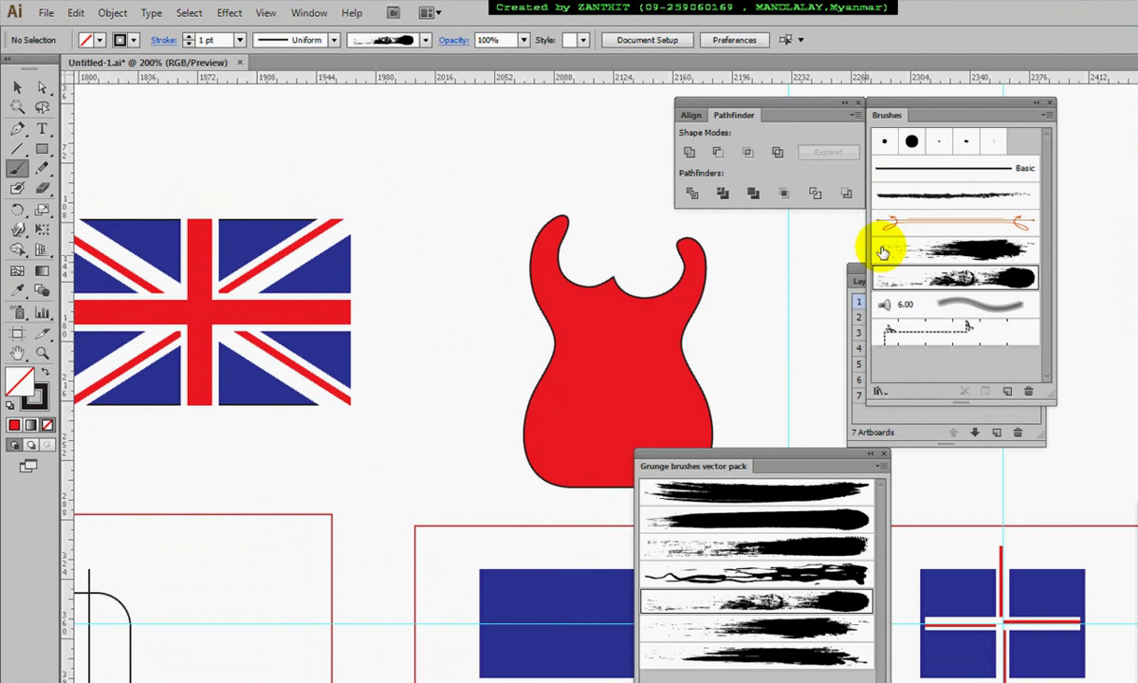
Paint a short 1 pt black grunge stroke on the flag's upper-left quarter and several 4 pt strokes across its lower half.
{"action": "left_click_drag", "start_coordinate": [326, 287], "coordinate": [499, 288]}
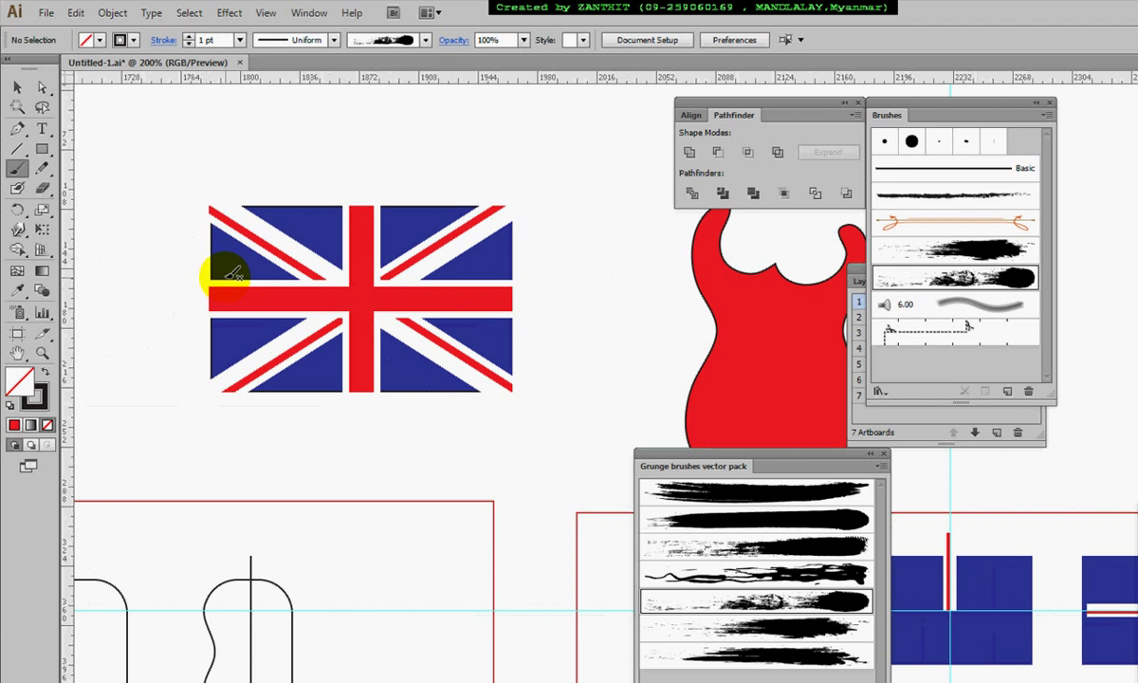
{"action": "left_click_drag", "start_coordinate": [233, 268], "coordinate": [268, 245]}
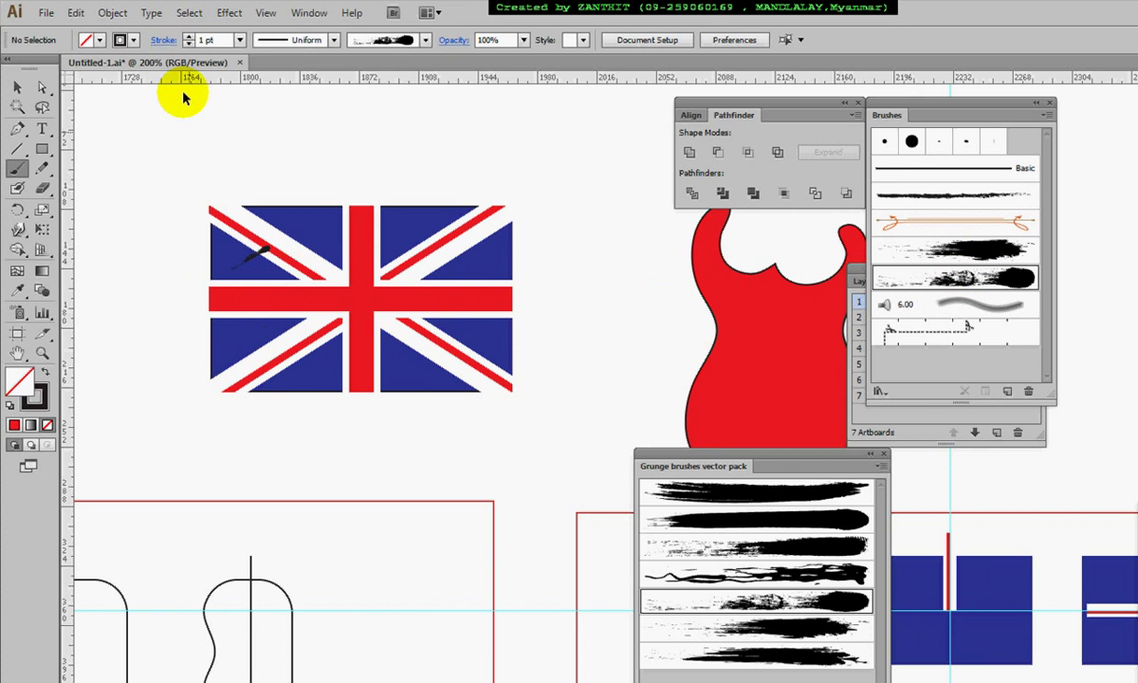
{"action": "left_click", "coordinate": [188, 36]}
{"action": "left_click", "coordinate": [188, 36]}
{"action": "left_click", "coordinate": [188, 36]}
{"action": "left_click_drag", "start_coordinate": [248, 337], "coordinate": [318, 347]}
{"action": "left_click_drag", "start_coordinate": [363, 275], "coordinate": [422, 208]}
{"action": "key", "text": "ctrl+z"}
{"action": "left_click_drag", "start_coordinate": [461, 341], "coordinate": [490, 321]}
{"action": "left_click_drag", "start_coordinate": [415, 365], "coordinate": [429, 349]}
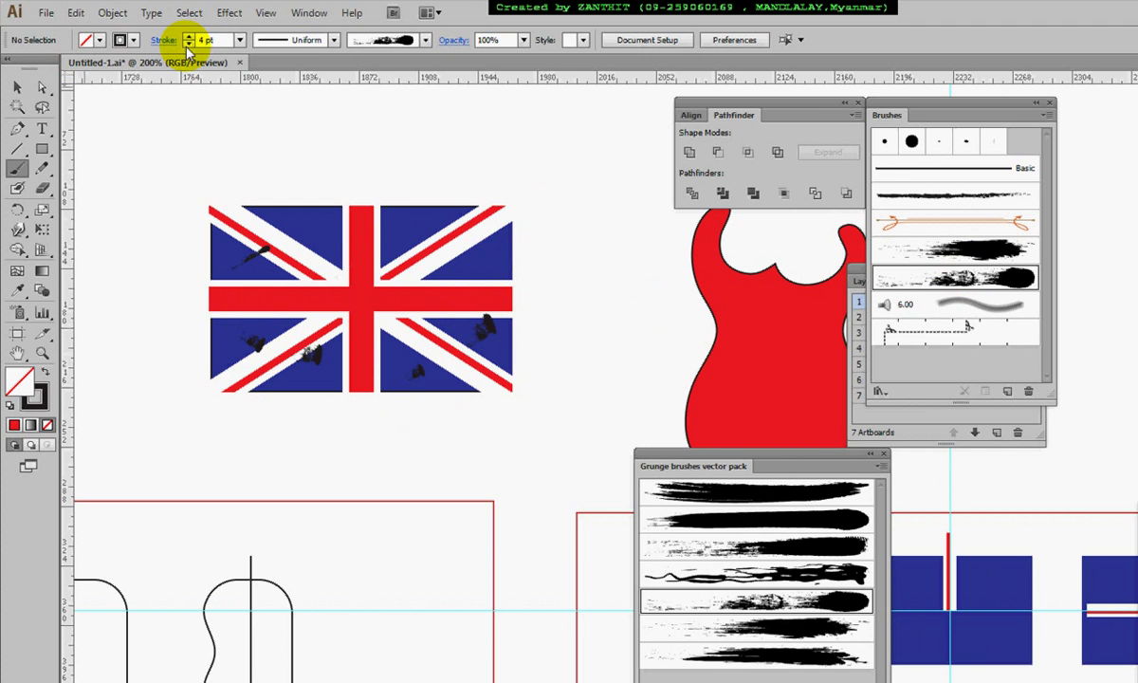
Paint more short 4 pt grunge strokes on the flag's upper quarters, right of the lower cross arm and over both side edges.
{"action": "left_click", "coordinate": [315, 235]}
{"action": "left_click_drag", "start_coordinate": [377, 242], "coordinate": [413, 214]}
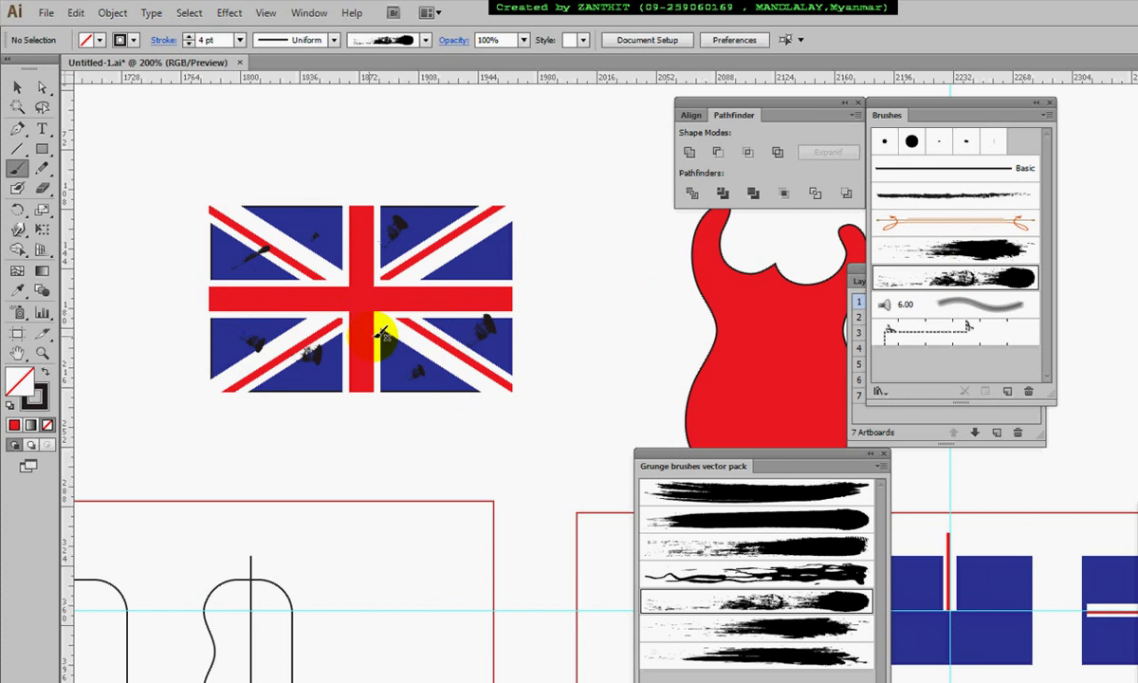
{"action": "left_click_drag", "start_coordinate": [381, 334], "coordinate": [400, 338]}
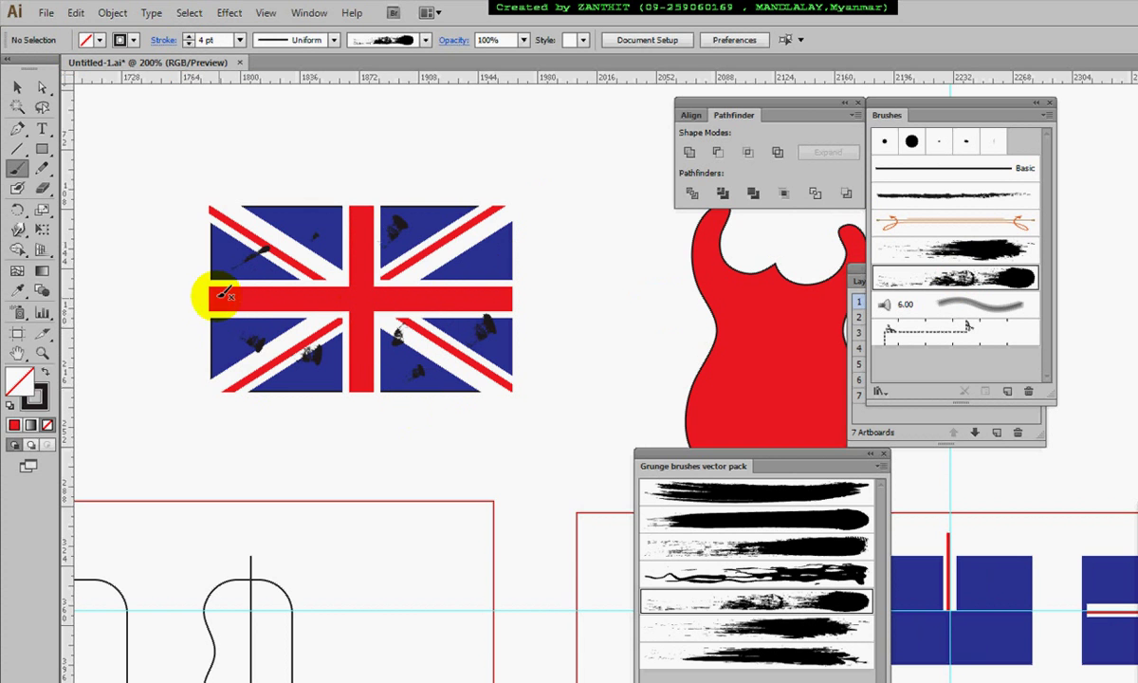
{"action": "left_click_drag", "start_coordinate": [190, 241], "coordinate": [216, 225]}
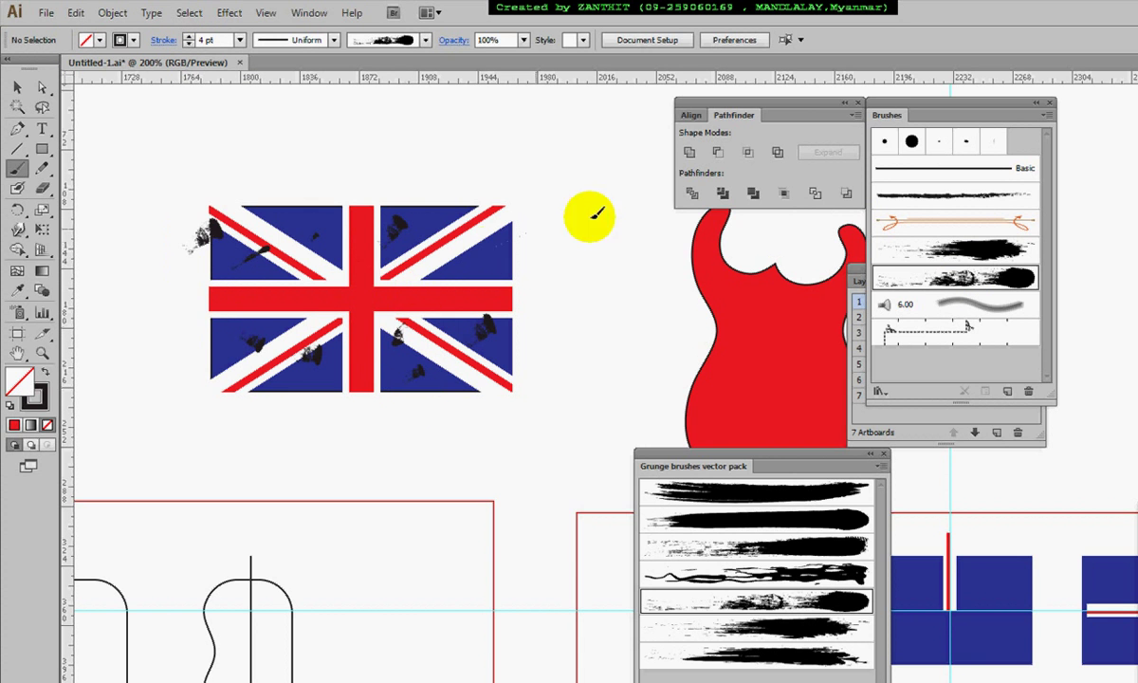
{"action": "left_click_drag", "start_coordinate": [519, 234], "coordinate": [539, 224]}
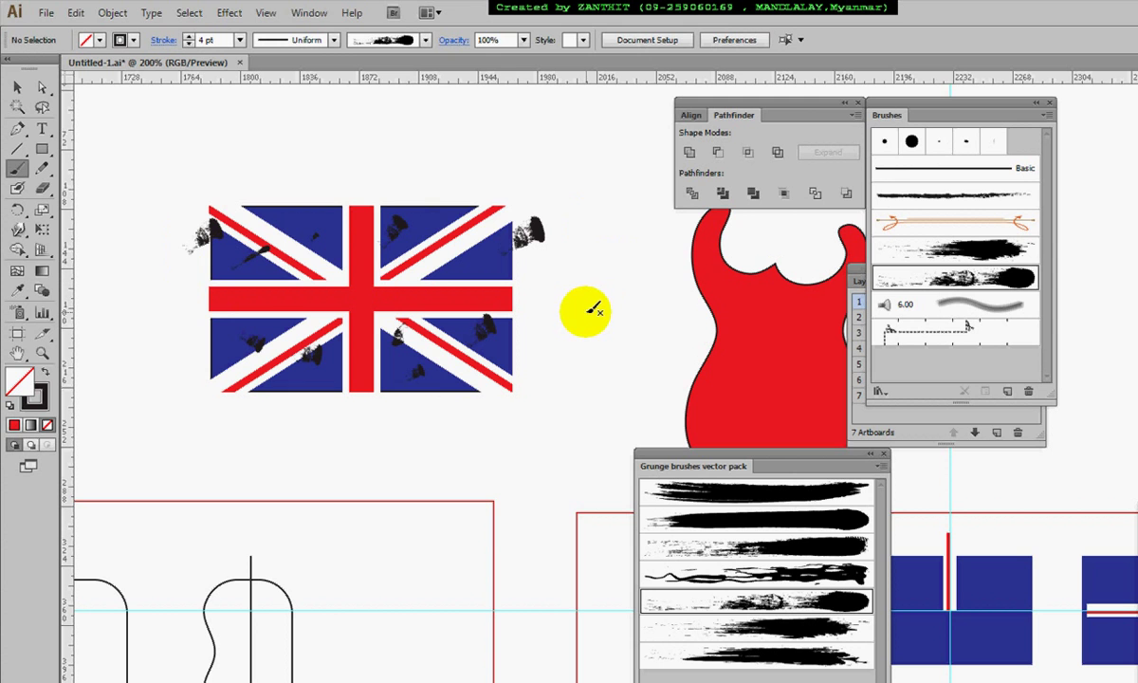
Add Grunge Brush Vector Pack 03, set it to Scale Proportionately, and paint a short stroke over the flag's lower-right corner.
{"action": "left_click", "coordinate": [719, 555]}
{"action": "left_click_drag", "start_coordinate": [211, 226], "coordinate": [232, 531]}
{"action": "key", "text": "ctrl+z"}
{"action": "double_click", "coordinate": [957, 304]}
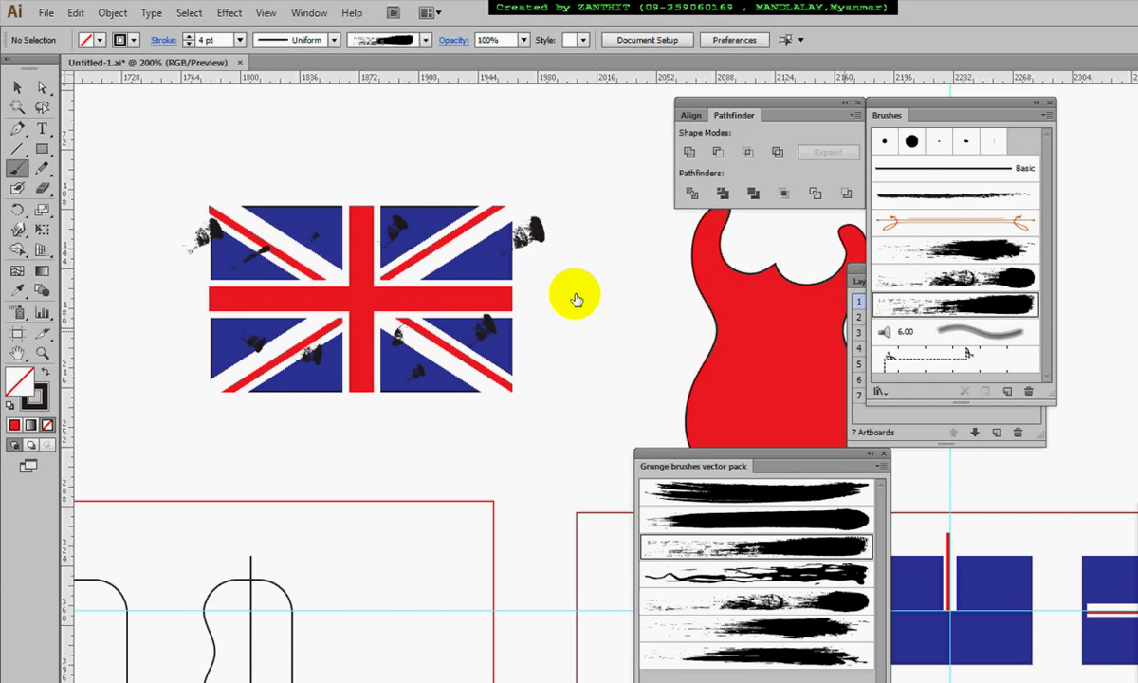
{"action": "left_click", "coordinate": [652, 254]}
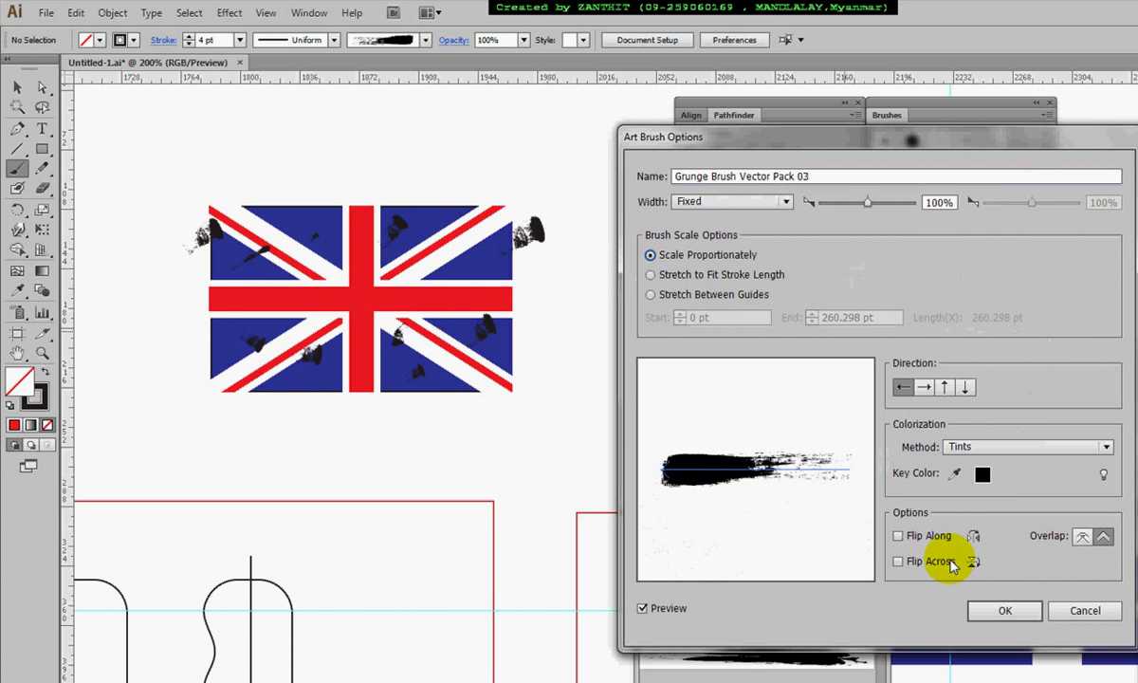
{"action": "left_click", "coordinate": [1004, 610]}
{"action": "left_click_drag", "start_coordinate": [519, 370], "coordinate": [470, 387]}
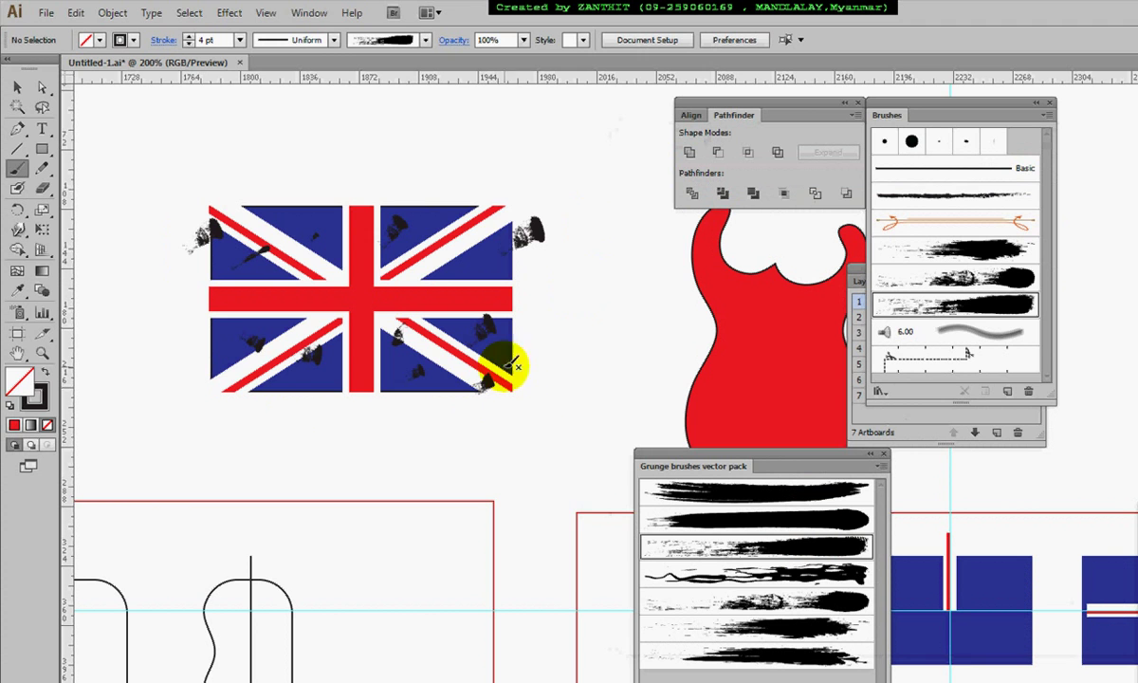
Paint grunge strokes over the flag's lower-left edge and upper-left top edge, and group all strokes with the flag.
{"action": "mouse_move", "coordinate": [194, 355]}
{"action": "left_mouse_down"}
{"action": "mouse_move", "coordinate": [249, 338]}
{"action": "mouse_move", "coordinate": [254, 375]}
{"action": "left_mouse_up"}
{"action": "mouse_move", "coordinate": [316, 202]}
{"action": "left_mouse_down"}
{"action": "mouse_move", "coordinate": [351, 237]}
{"action": "mouse_move", "coordinate": [325, 246]}
{"action": "left_mouse_up"}
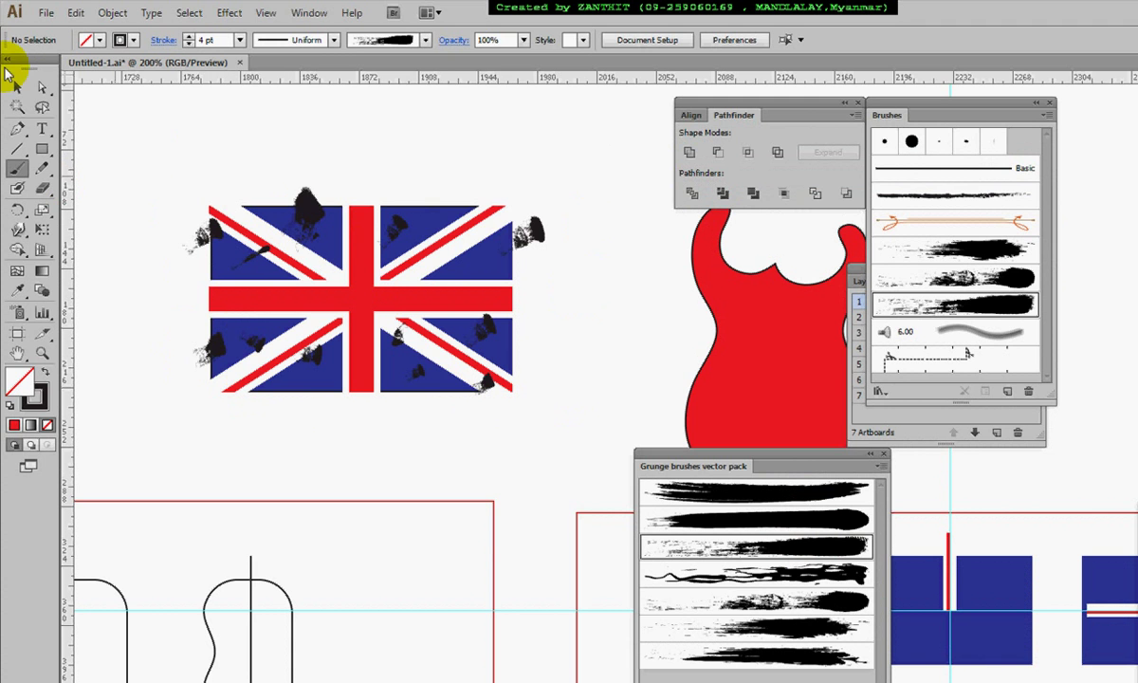
{"action": "left_click", "coordinate": [17, 87]}
{"action": "mouse_move", "coordinate": [174, 171]}
{"action": "left_mouse_down"}
{"action": "mouse_move", "coordinate": [275, 297]}
{"action": "mouse_move", "coordinate": [566, 434]}
{"action": "left_mouse_up"}
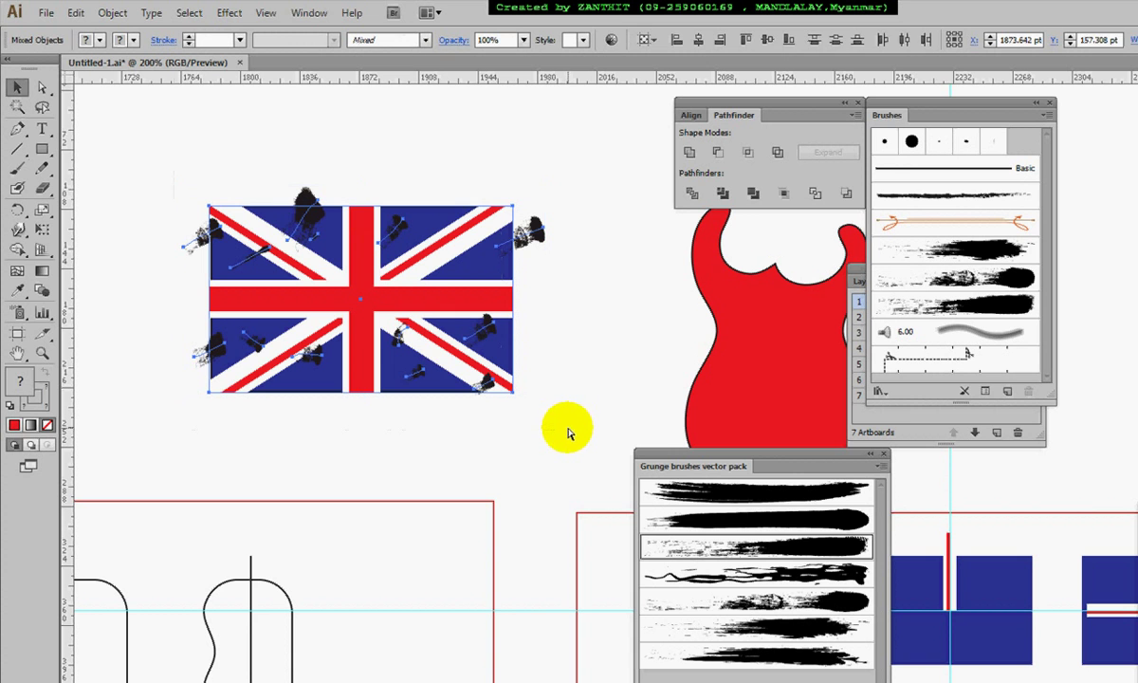
{"action": "left_click", "coordinate": [555, 377]}
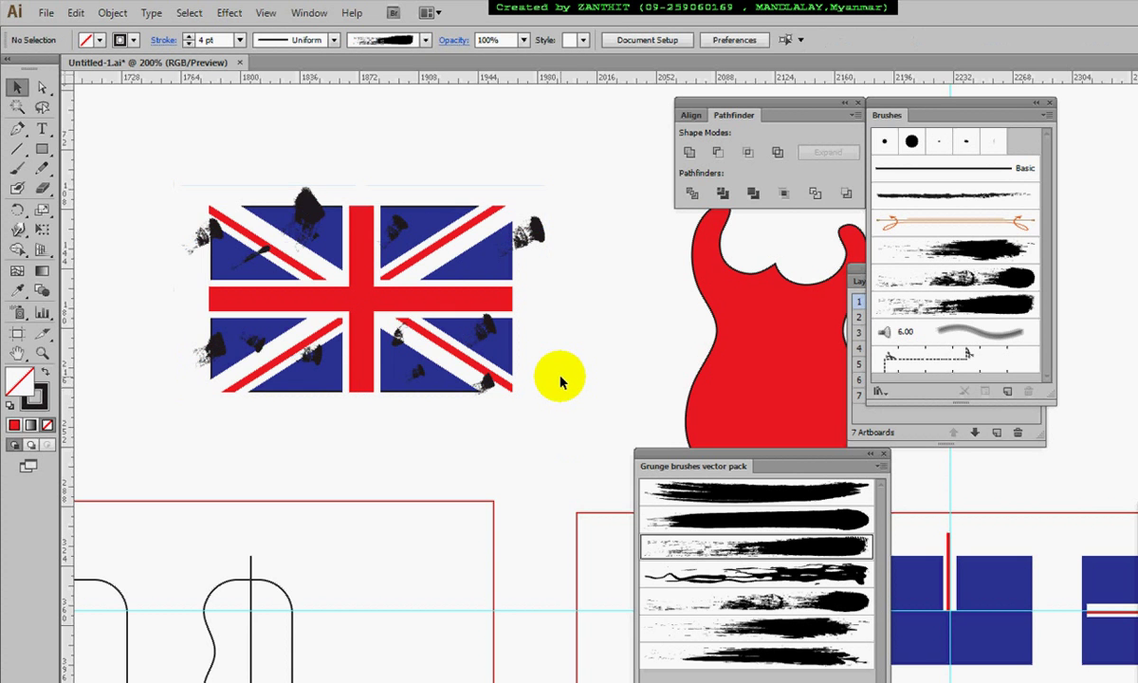
Rotate the flag group 90 degrees counter-clockwise so it stands upright beside the red guitar body.
{"action": "key", "text": "ctrl+minus"}
{"action": "key", "text": "ctrl+minus"}
{"action": "left_click_drag", "start_coordinate": [582, 391], "coordinate": [319, 301]}
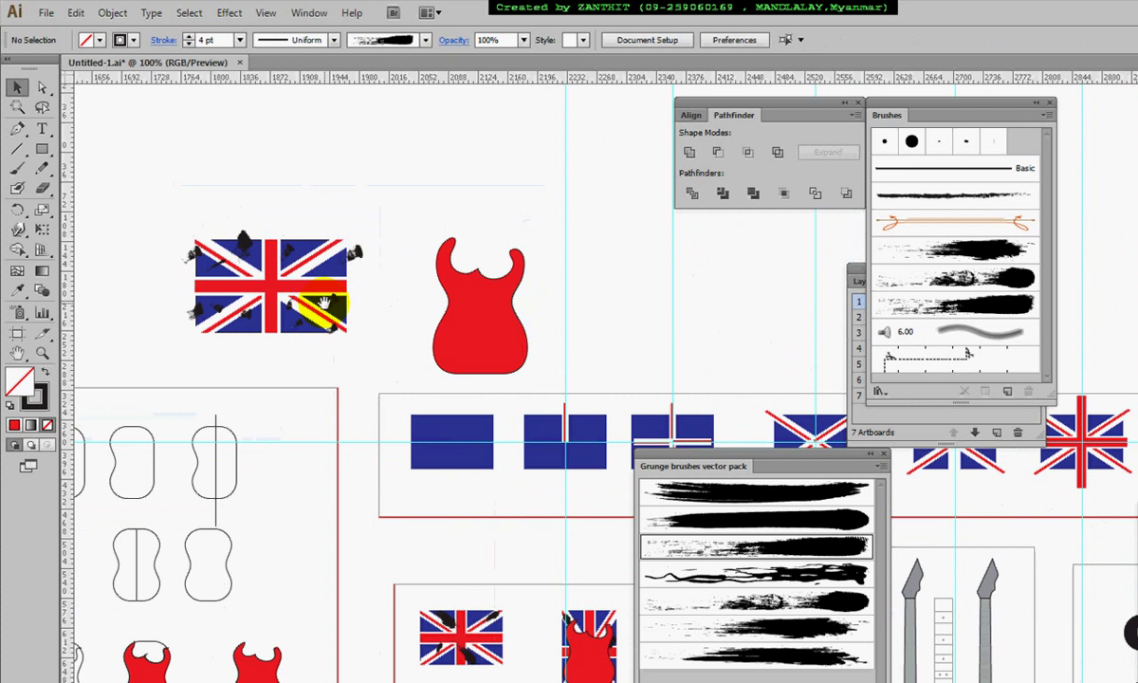
{"action": "left_click", "coordinate": [498, 339]}
{"action": "left_click_drag", "start_coordinate": [522, 375], "coordinate": [412, 247]}
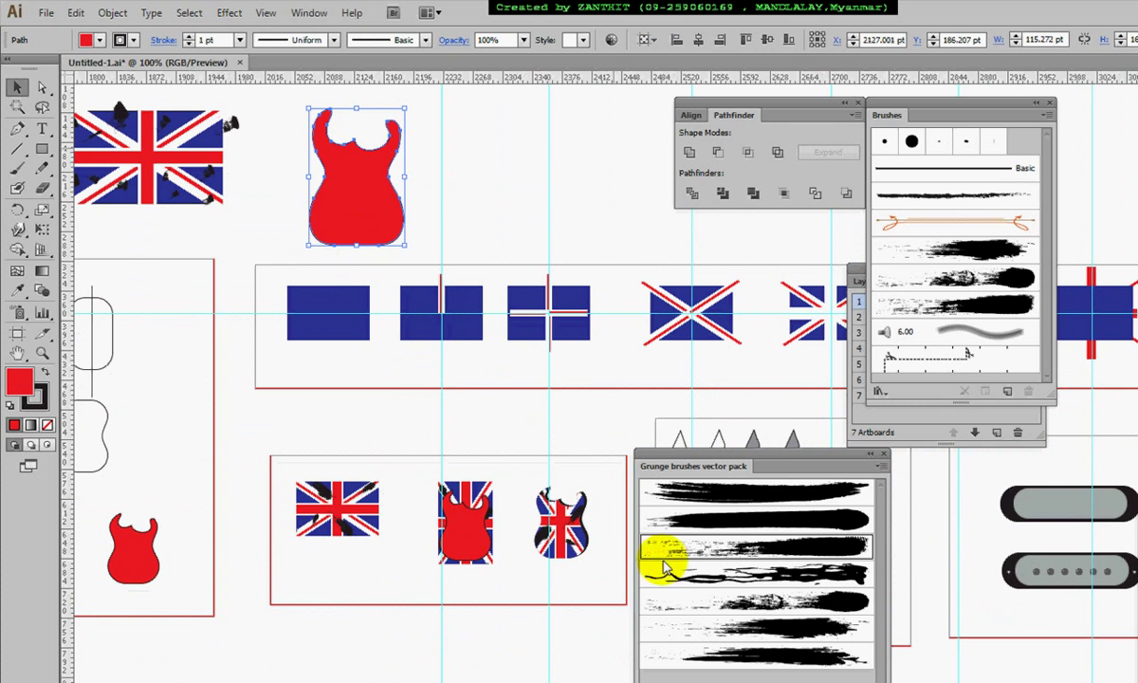
{"action": "left_click_drag", "start_coordinate": [254, 178], "coordinate": [292, 300]}
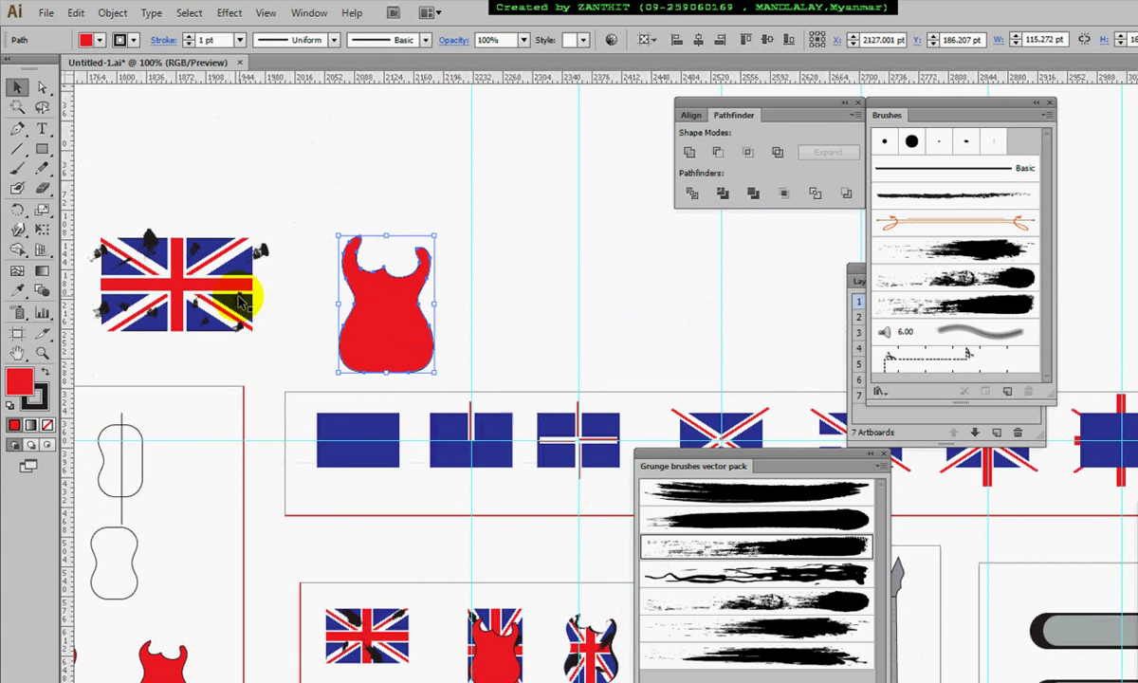
{"action": "left_click", "coordinate": [250, 300]}
{"action": "left_click_drag", "start_coordinate": [271, 347], "coordinate": [249, 190]}
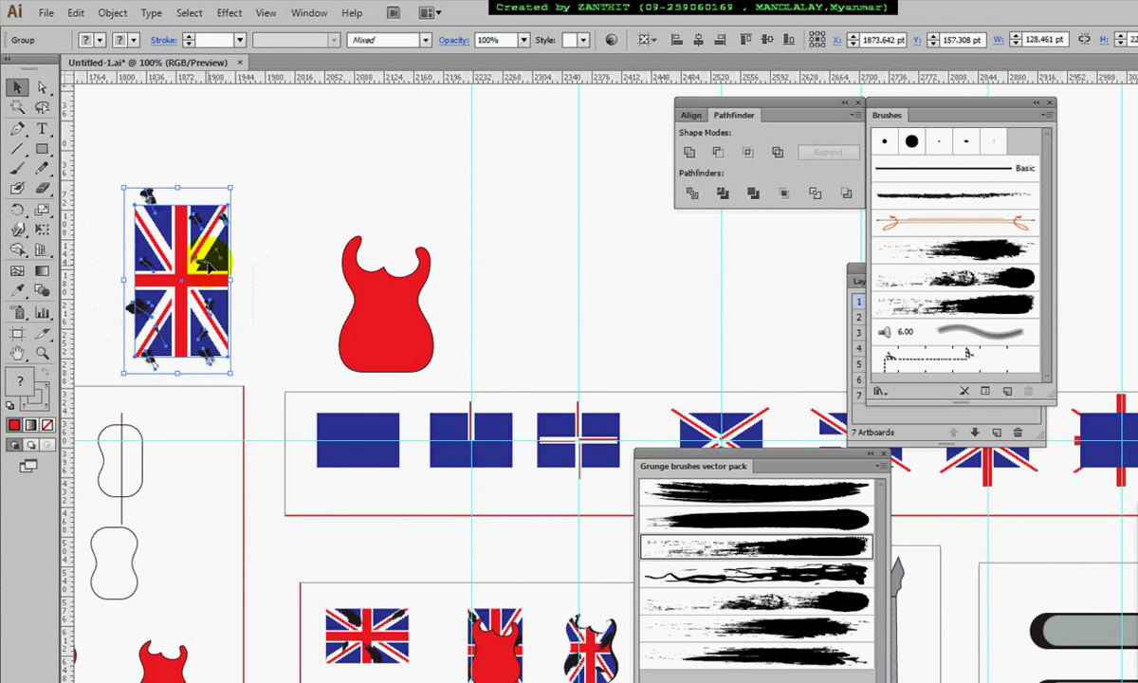
Move the upright flag over the red guitar body to compare their sizes.
{"action": "left_click_drag", "start_coordinate": [193, 242], "coordinate": [397, 266]}
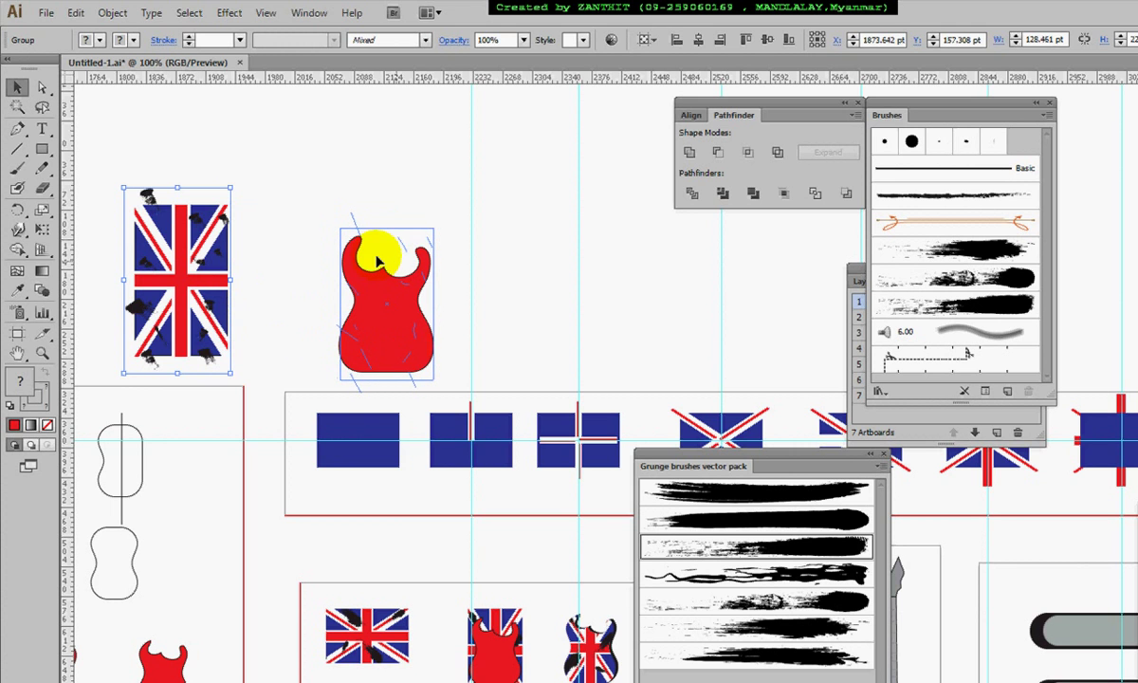
{"action": "left_click", "coordinate": [369, 183]}
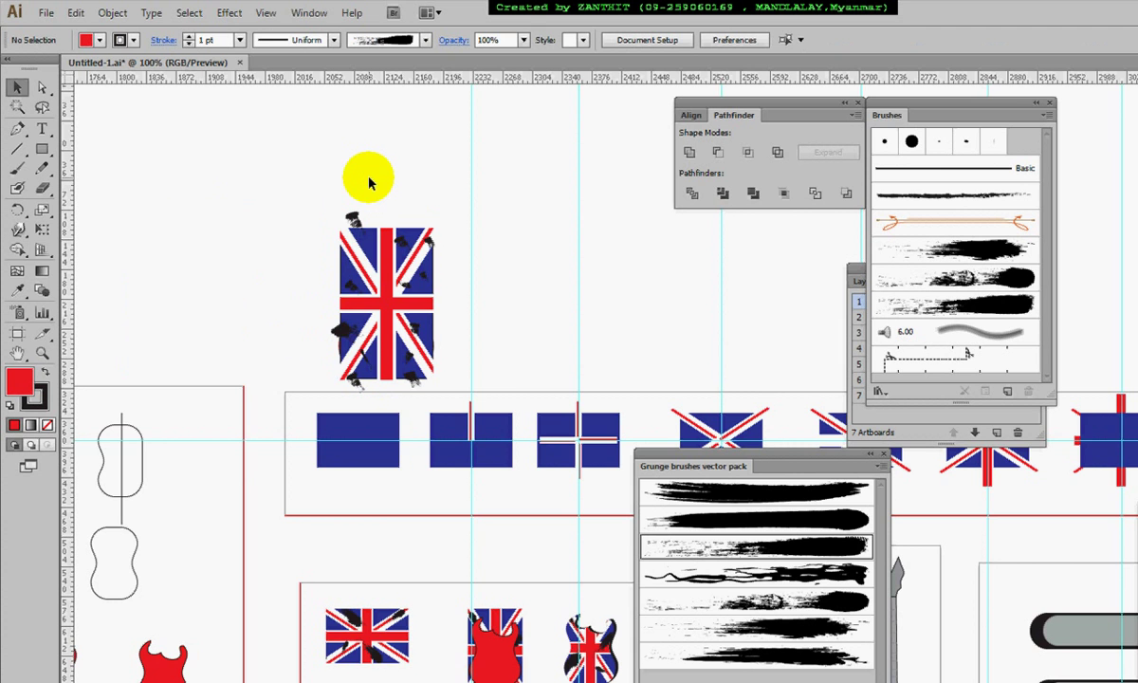
{"action": "key", "text": "ctrl+plus"}
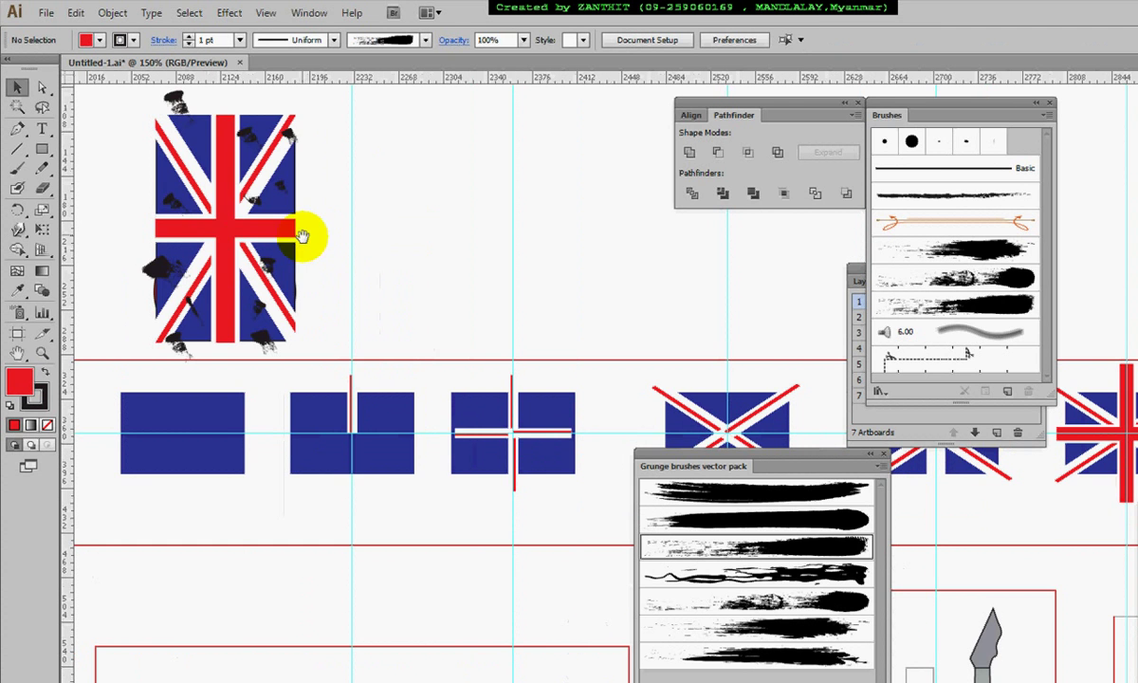
{"action": "left_click_drag", "start_coordinate": [300, 236], "coordinate": [541, 292]}
Move the flag clear of the guitar body to its left, and place a copy of the guitar body over the flag.
{"action": "left_click", "coordinate": [455, 257]}
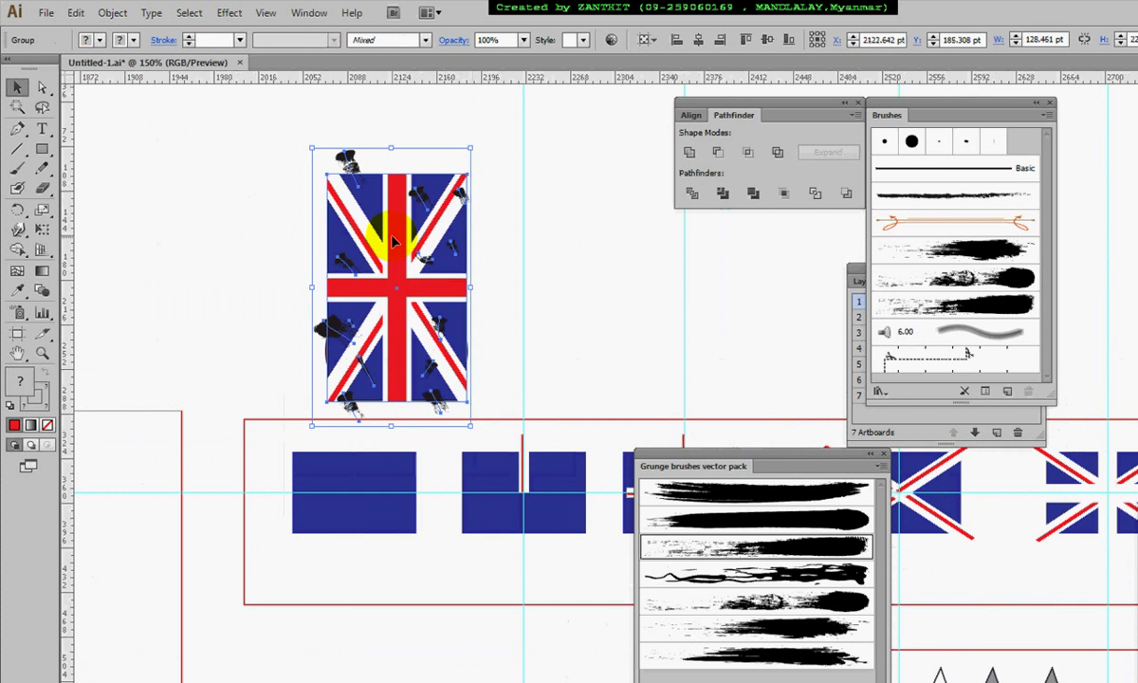
{"action": "left_click_drag", "start_coordinate": [405, 196], "coordinate": [313, 220]}
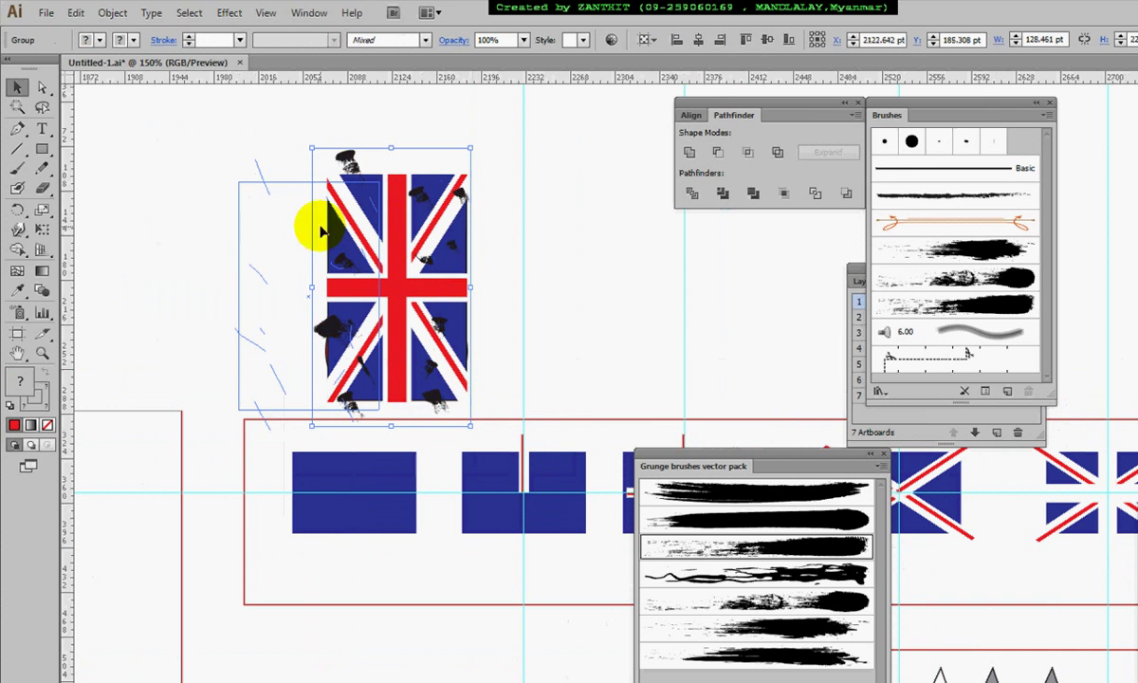
{"action": "left_click", "coordinate": [478, 256]}
{"action": "left_click", "coordinate": [430, 274]}
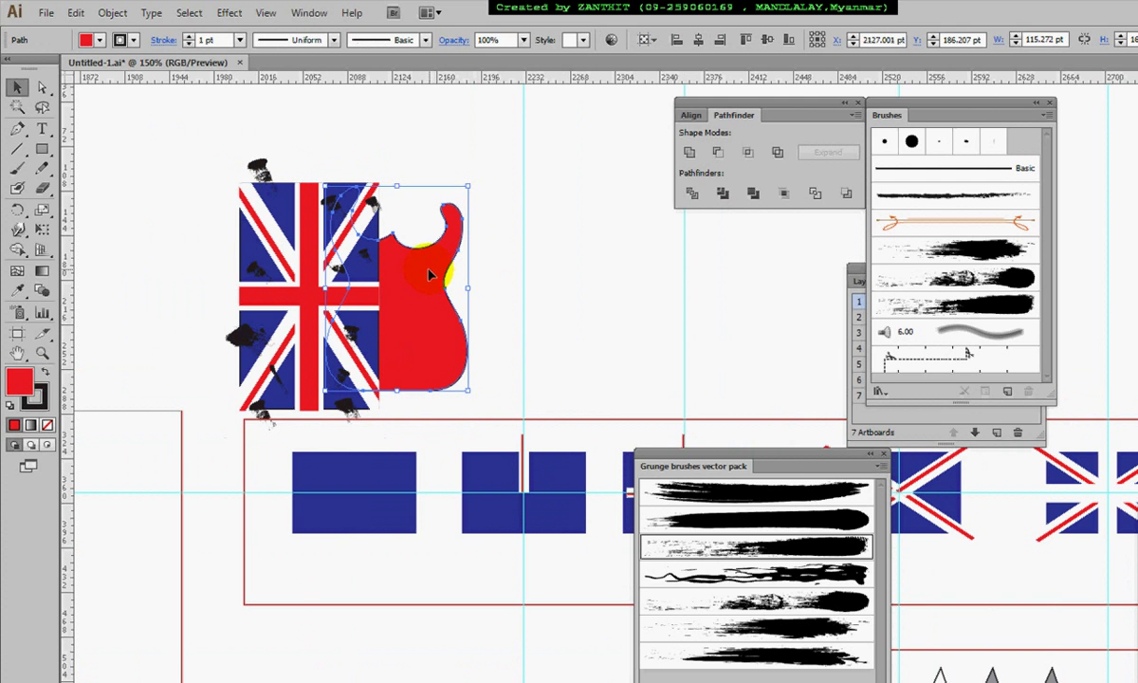
{"action": "left_click_drag", "start_coordinate": [241, 245], "coordinate": [386, 245]}
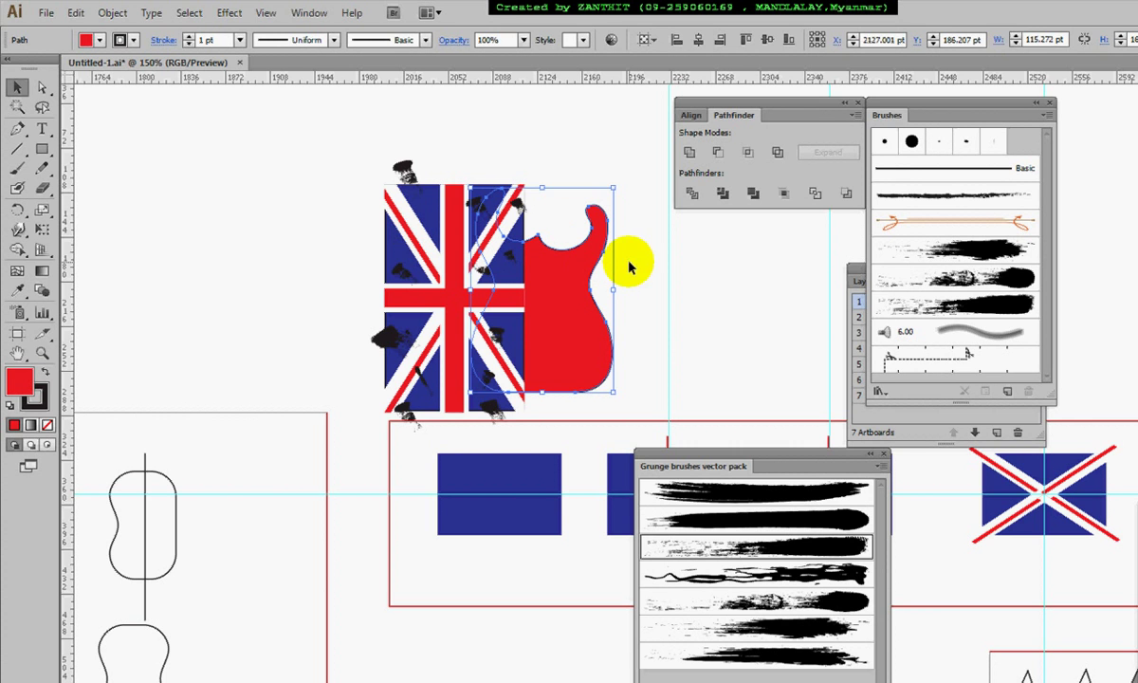
{"action": "left_click", "coordinate": [322, 236]}
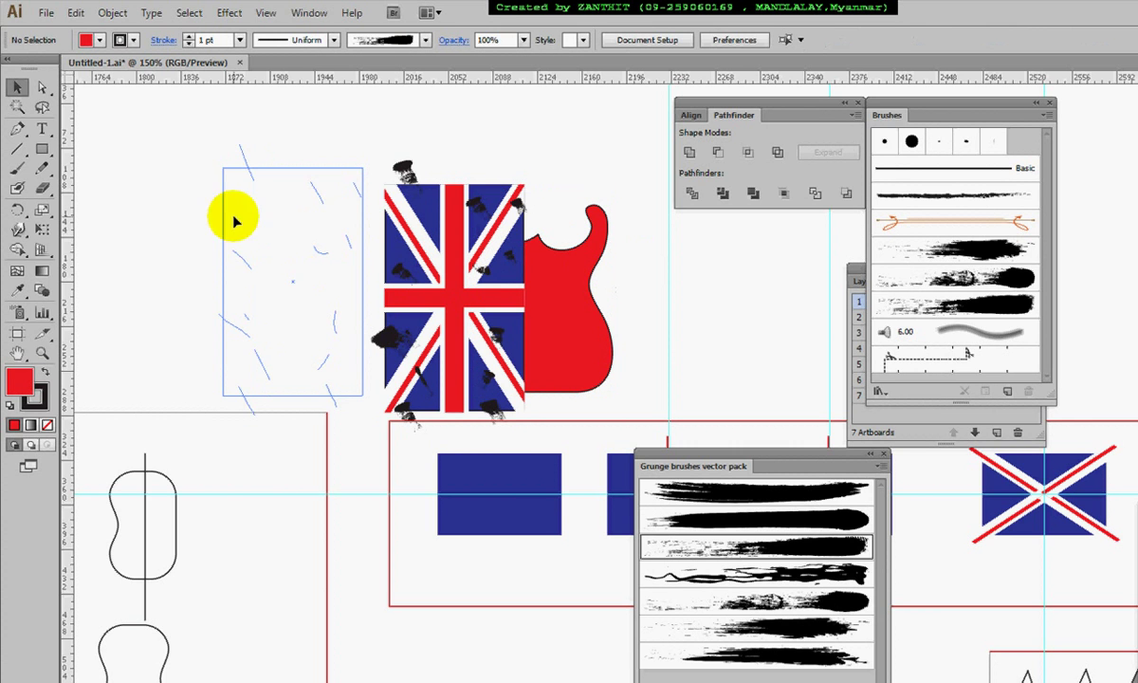
{"action": "left_click_drag", "start_coordinate": [536, 289], "coordinate": [298, 275]}
{"action": "left_click", "coordinate": [538, 256]}
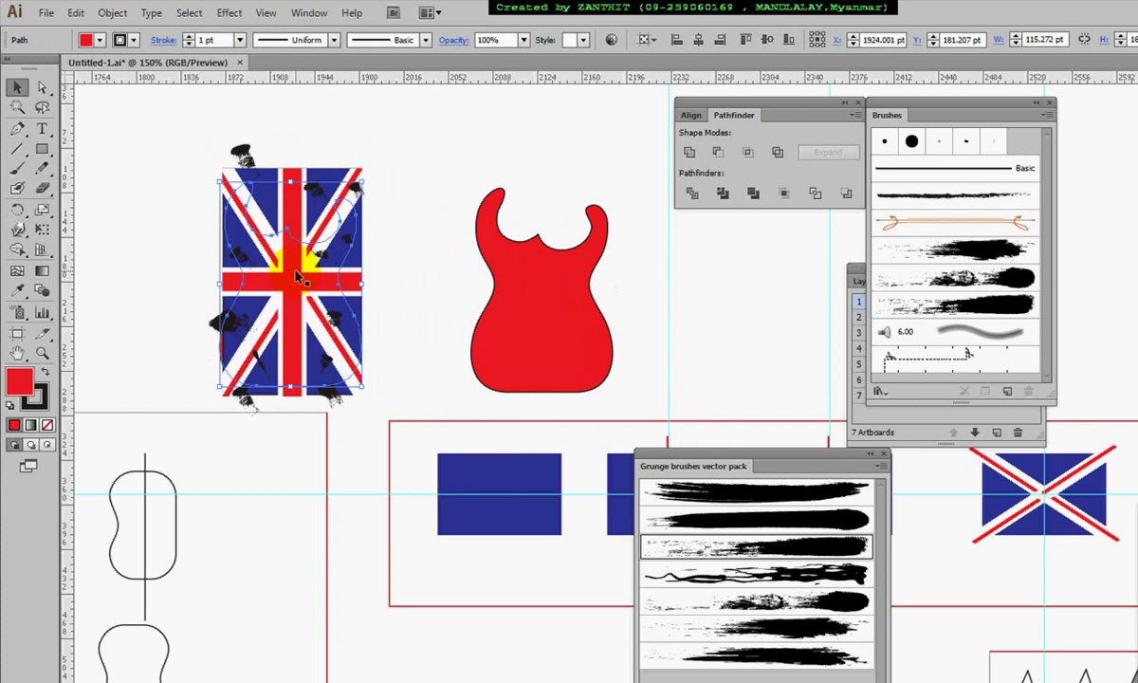
{"action": "left_click", "coordinate": [319, 285]}
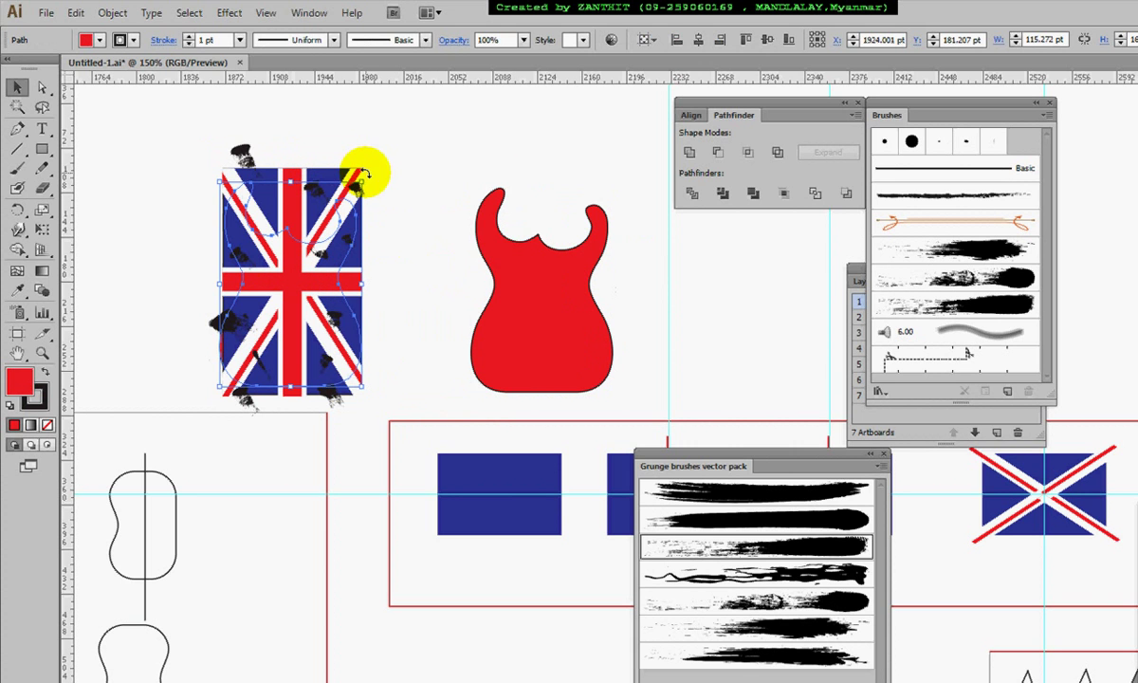
Send the flag group to the back, behind the copied guitar body.
{"action": "left_click", "coordinate": [415, 183]}
{"action": "left_click", "coordinate": [357, 188]}
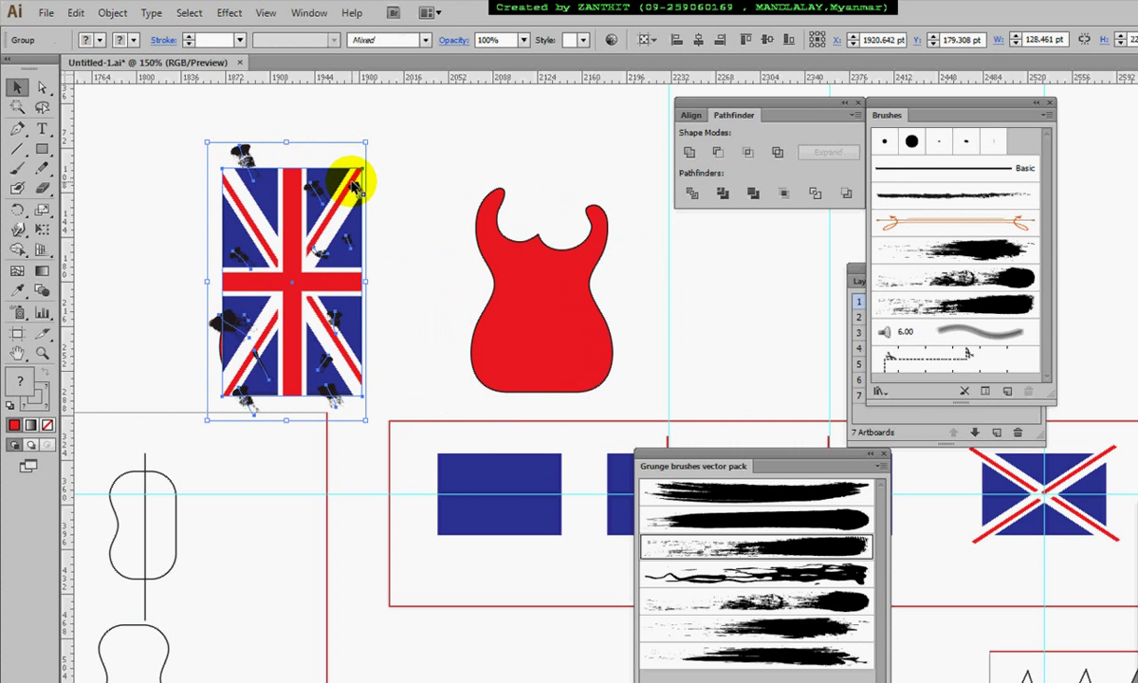
{"action": "right_click", "coordinate": [353, 186]}
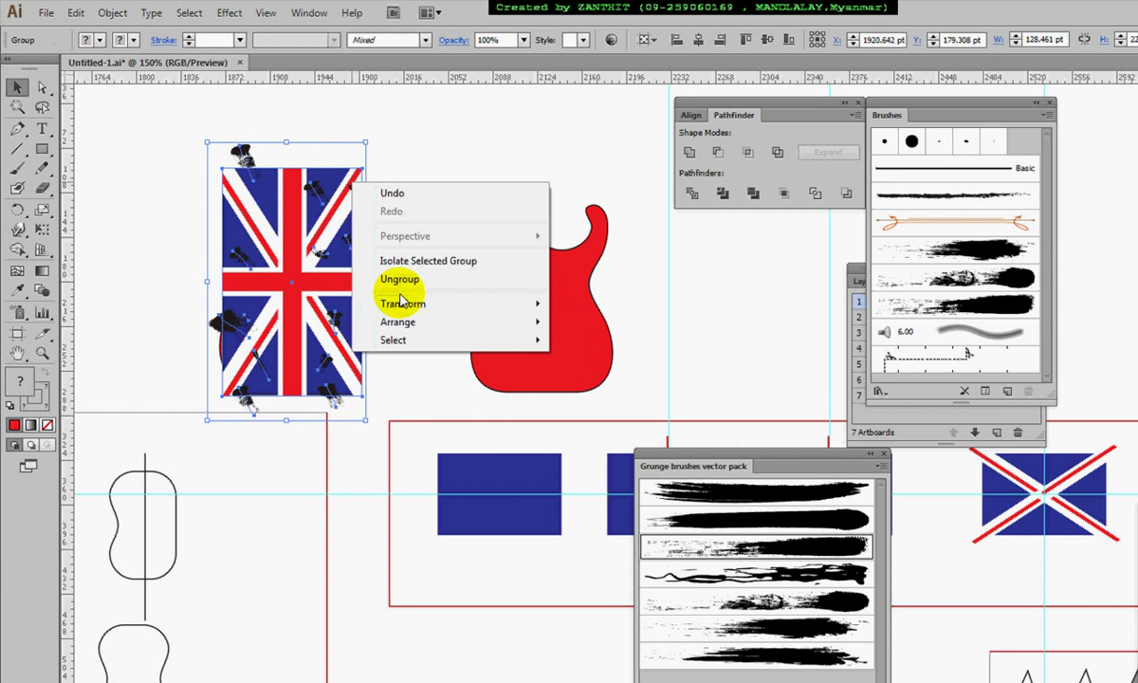
{"action": "mouse_move", "coordinate": [402, 325]}
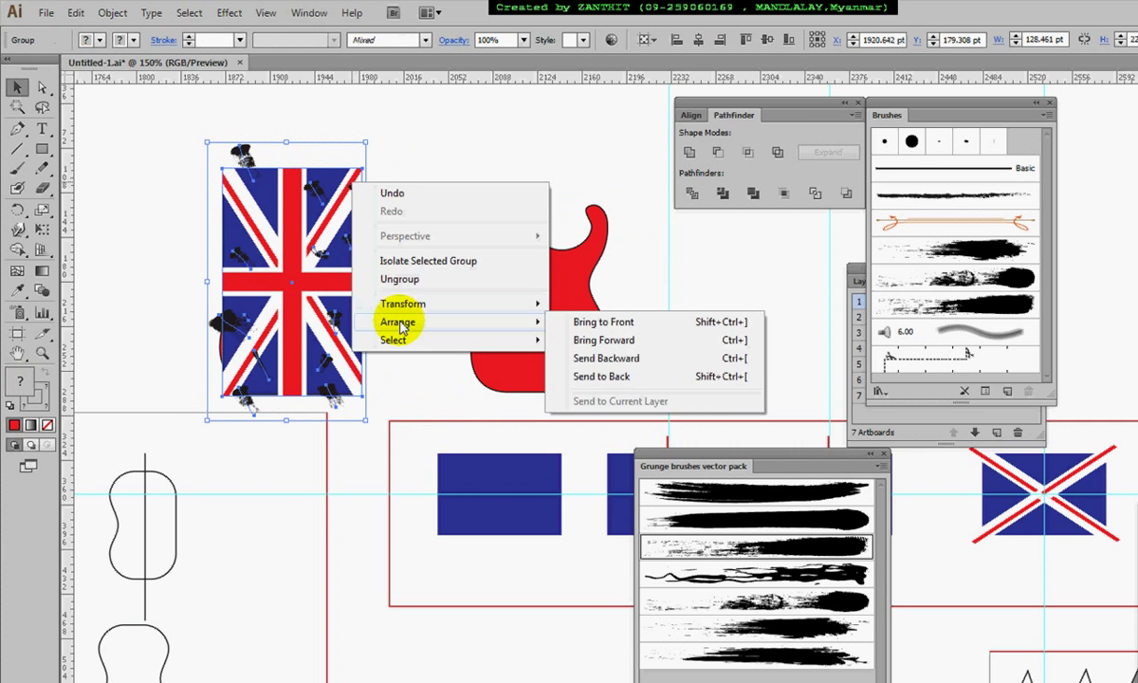
{"action": "left_click", "coordinate": [638, 382]}
{"action": "left_click", "coordinate": [432, 165]}
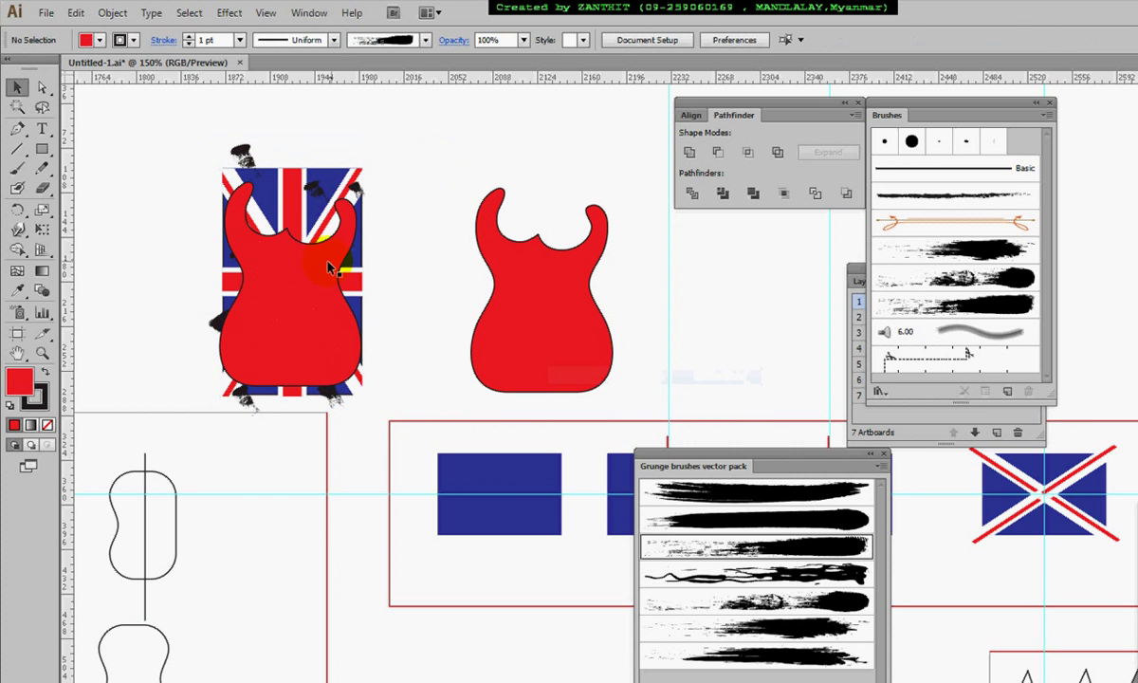
Make a clipping mask from the copied guitar body and the flag group.
{"action": "left_click", "coordinate": [317, 191]}
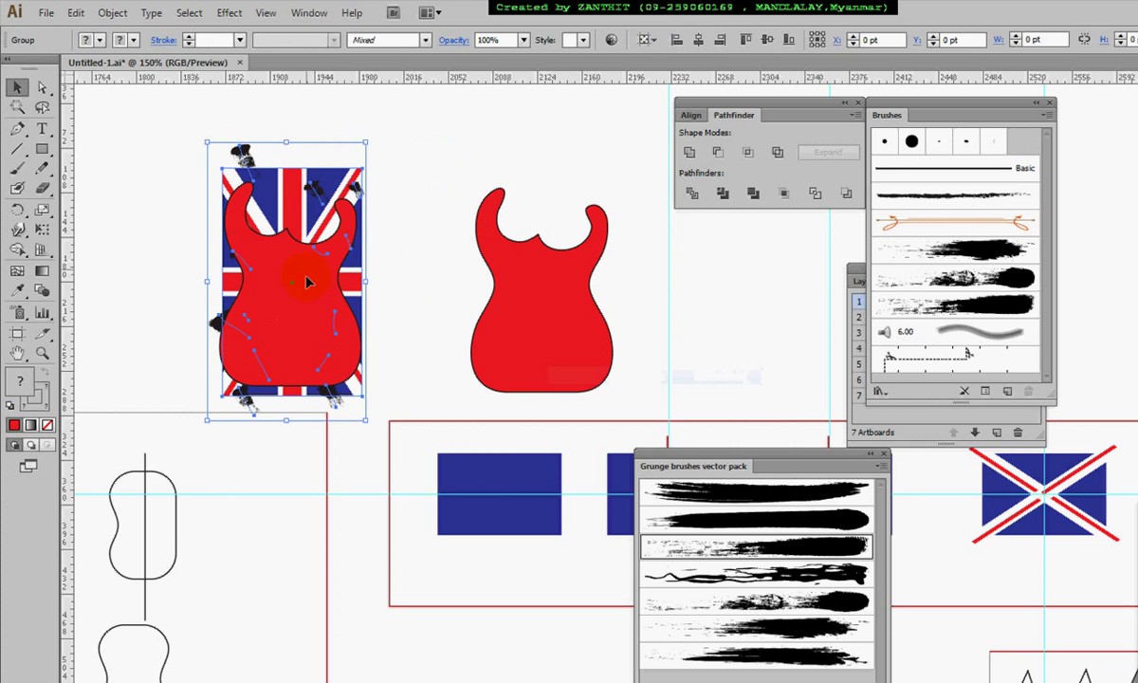
{"action": "left_click", "coordinate": [377, 216]}
{"action": "left_click", "coordinate": [325, 190]}
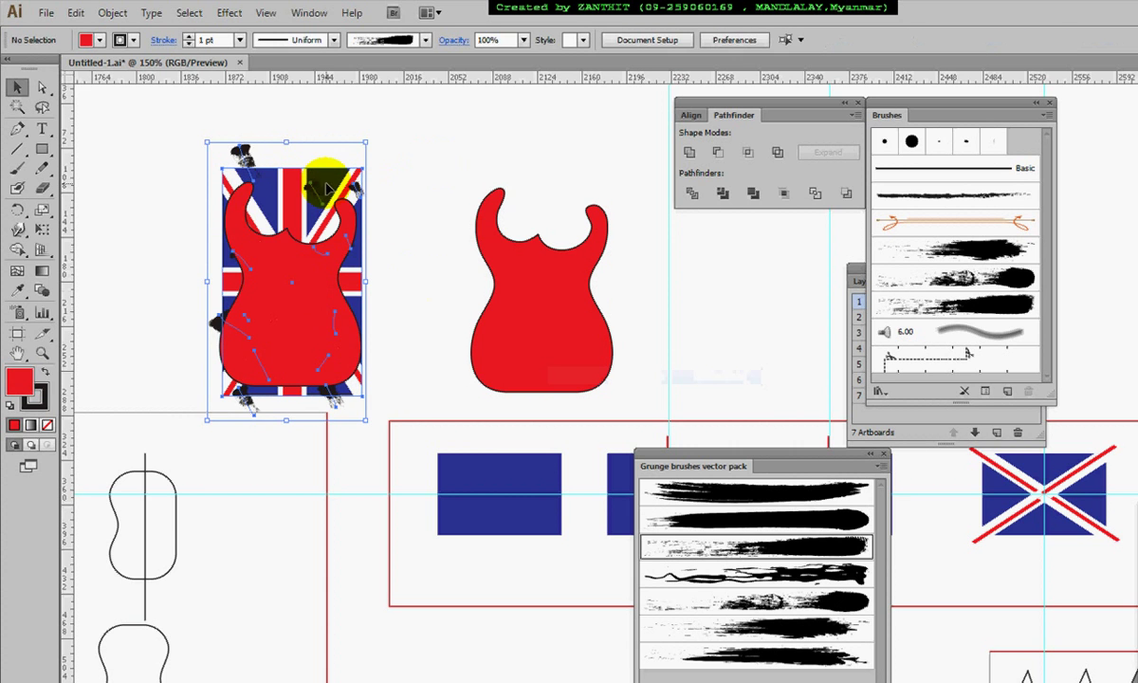
{"action": "left_click", "coordinate": [301, 280], "text": "shift"}
{"action": "left_click_drag", "start_coordinate": [189, 116], "coordinate": [401, 398]}
{"action": "right_click", "coordinate": [314, 322]}
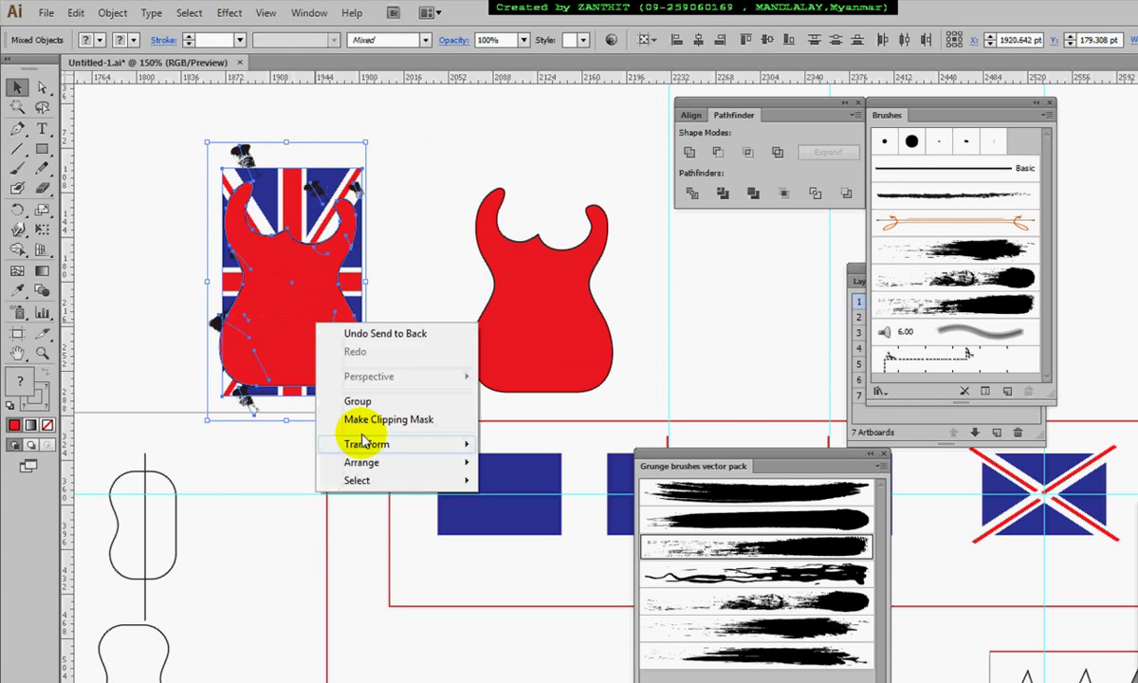
{"action": "left_click", "coordinate": [323, 419]}
{"action": "left_click", "coordinate": [391, 371]}
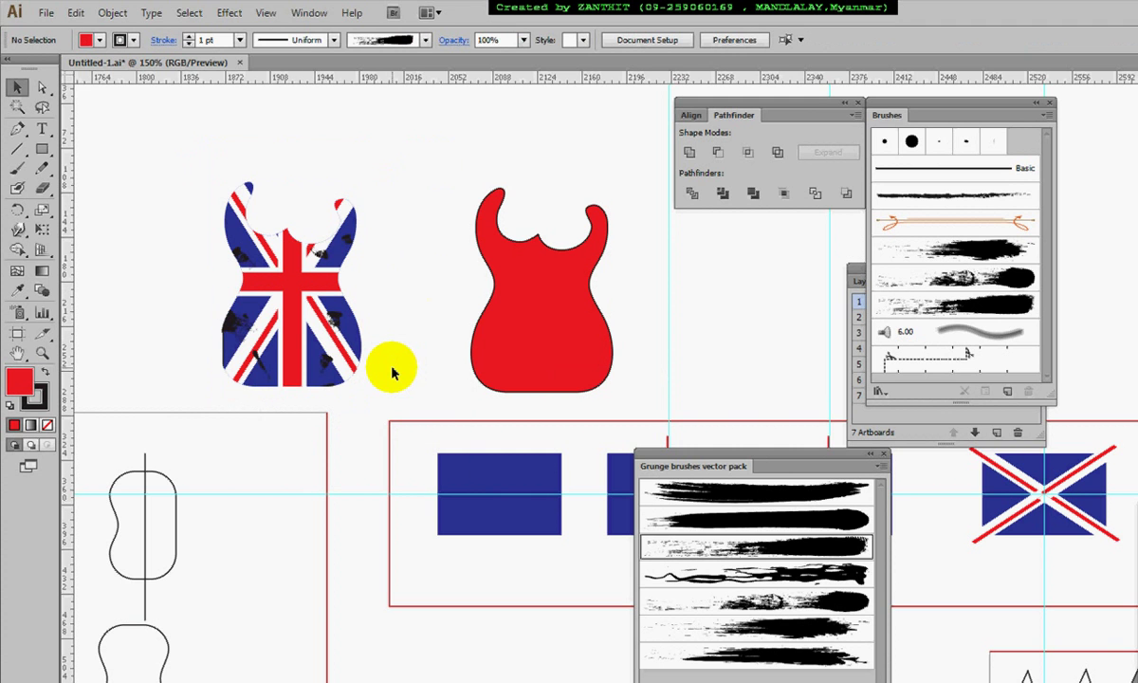
Isolate the guitar clipping mask, shift the flag group inside it about 21 pt down and 3 pt left, and leave the clip group.
{"action": "left_click", "coordinate": [296, 289]}
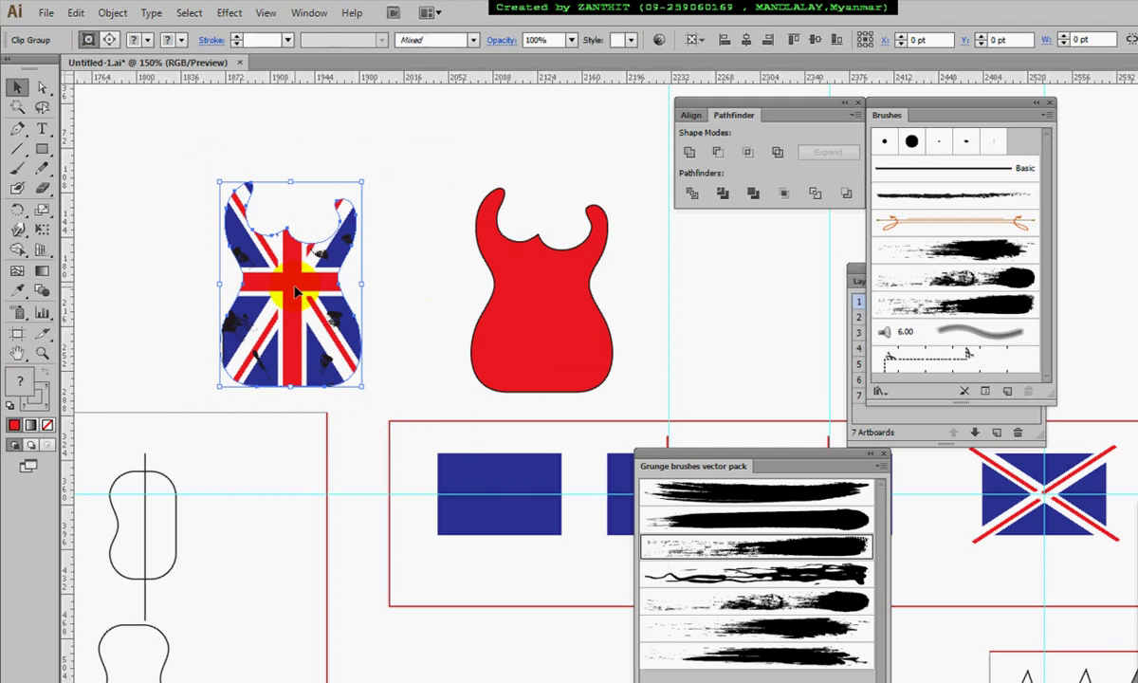
{"action": "right_click", "coordinate": [299, 295]}
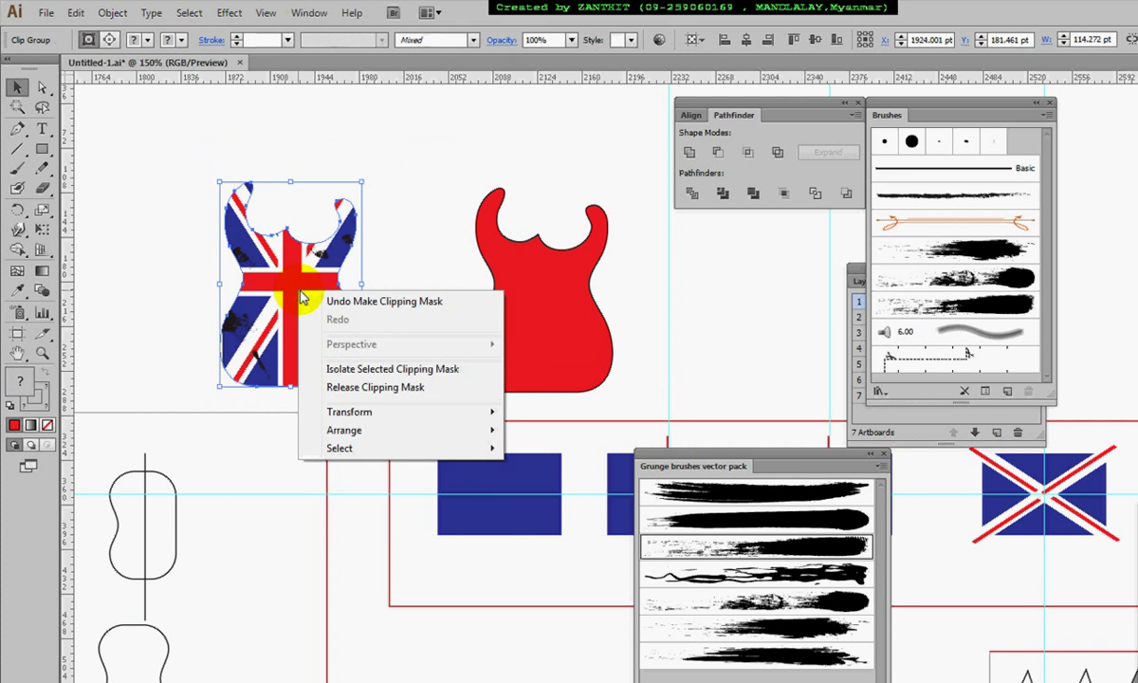
{"action": "left_click", "coordinate": [351, 372]}
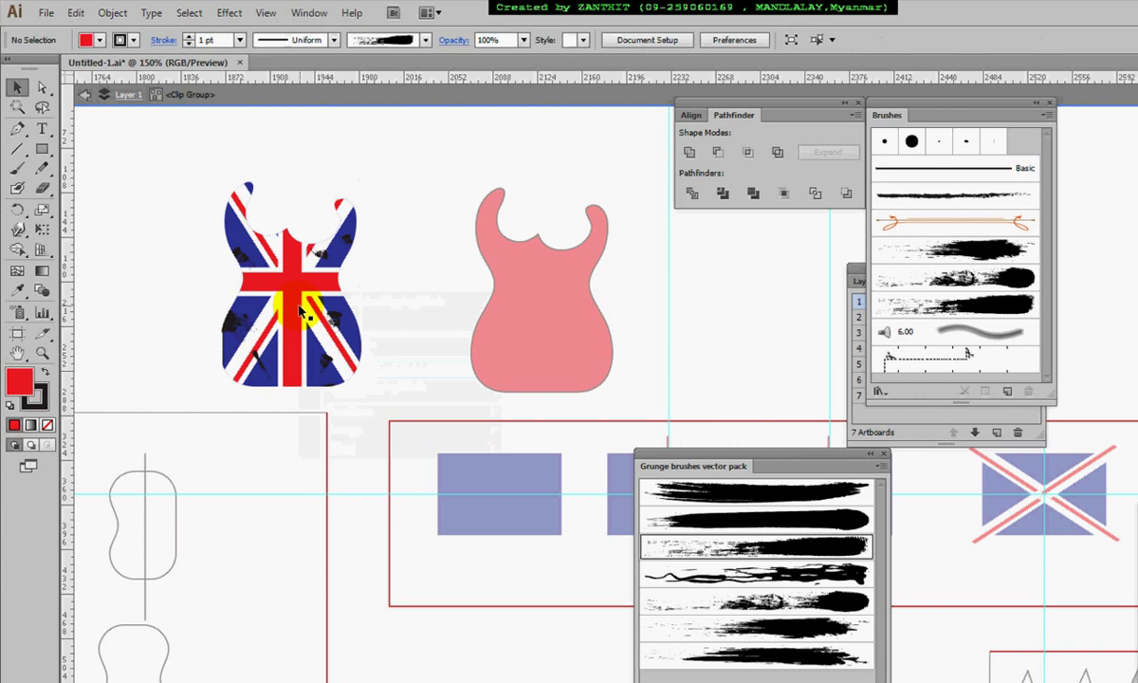
{"action": "left_click", "coordinate": [300, 313]}
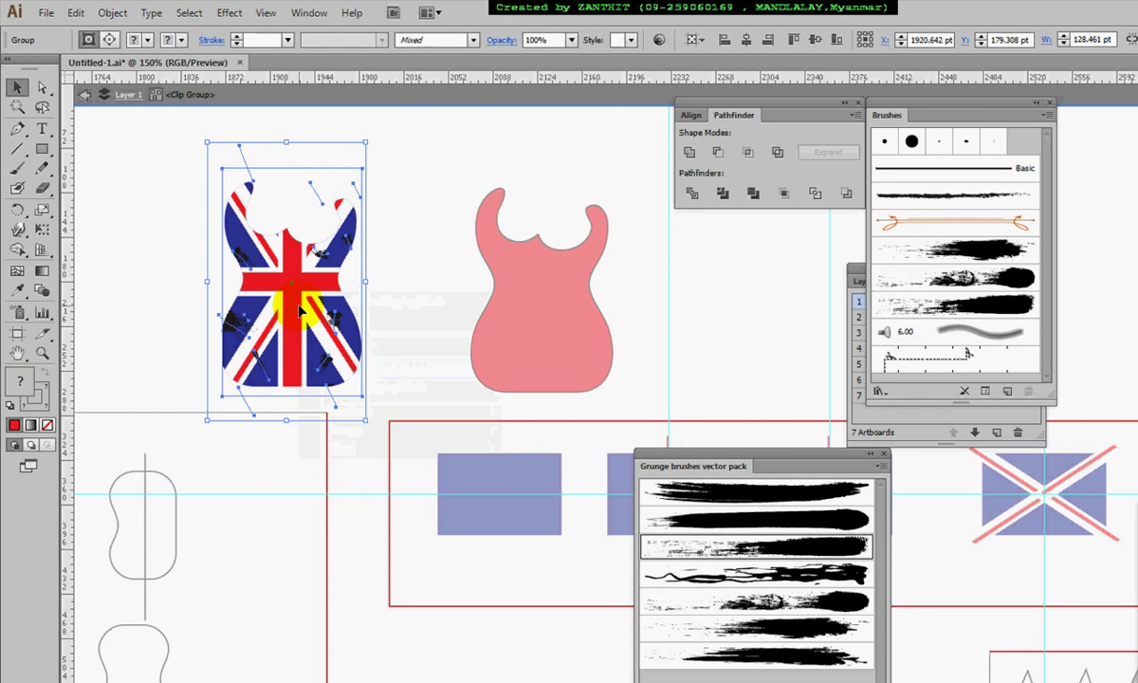
{"action": "key", "text": "Down"}
{"action": "key", "text": "Down"}
{"action": "left_click_drag", "start_coordinate": [300, 323], "coordinate": [287, 305]}
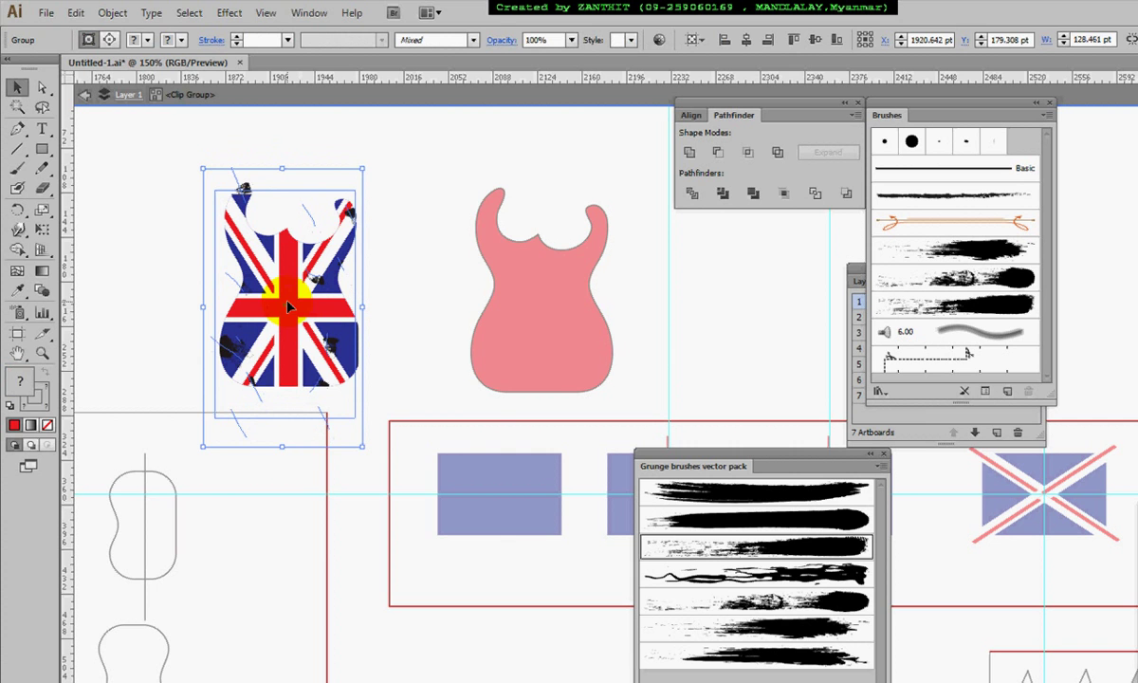
{"action": "left_click", "coordinate": [203, 209]}
{"action": "left_click", "coordinate": [85, 95]}
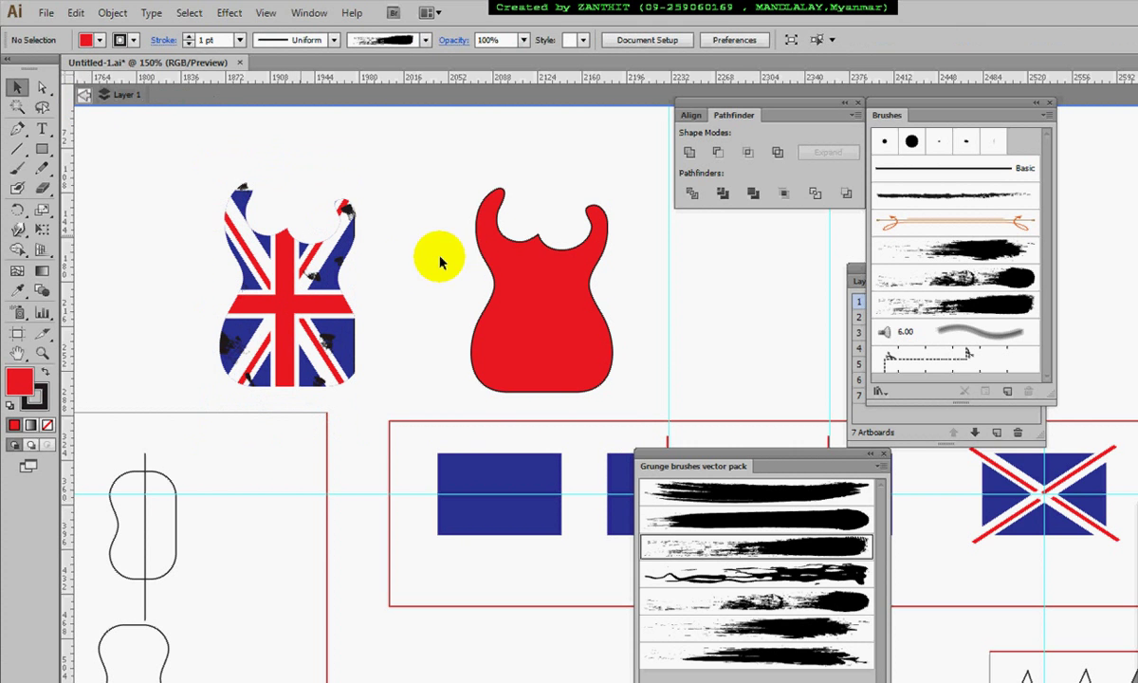
Reopen the guitar's clip group in isolation and shift the flag group about 6 pt right.
{"action": "double_click", "coordinate": [316, 303]}
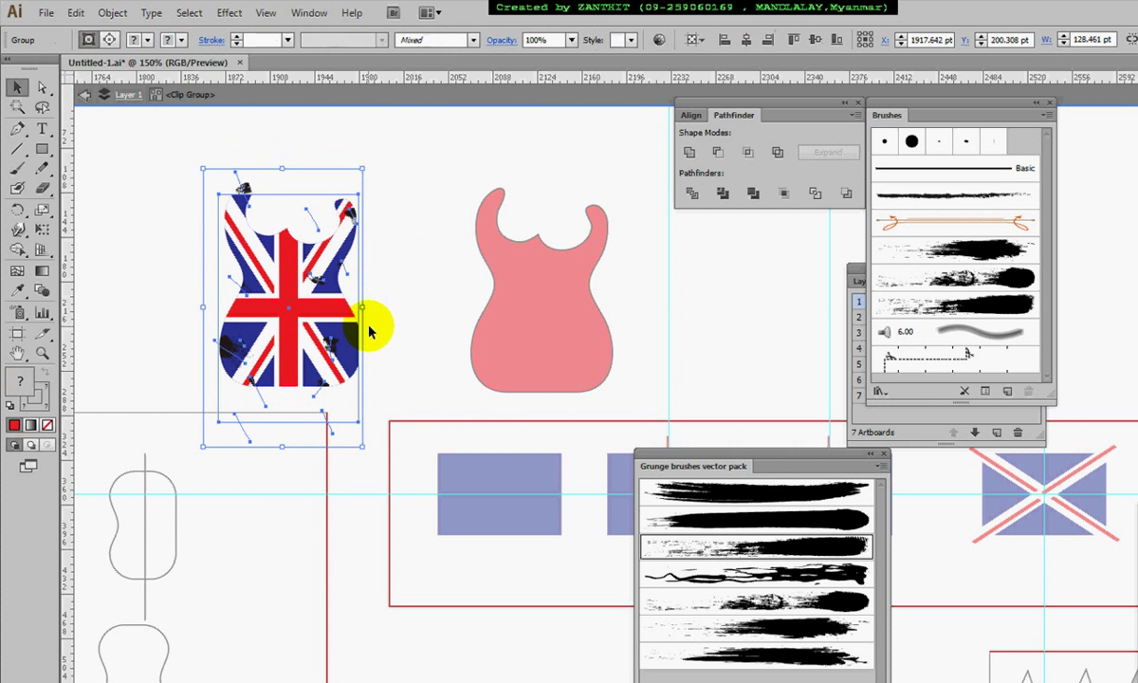
{"action": "left_click_drag", "start_coordinate": [282, 323], "coordinate": [295, 322]}
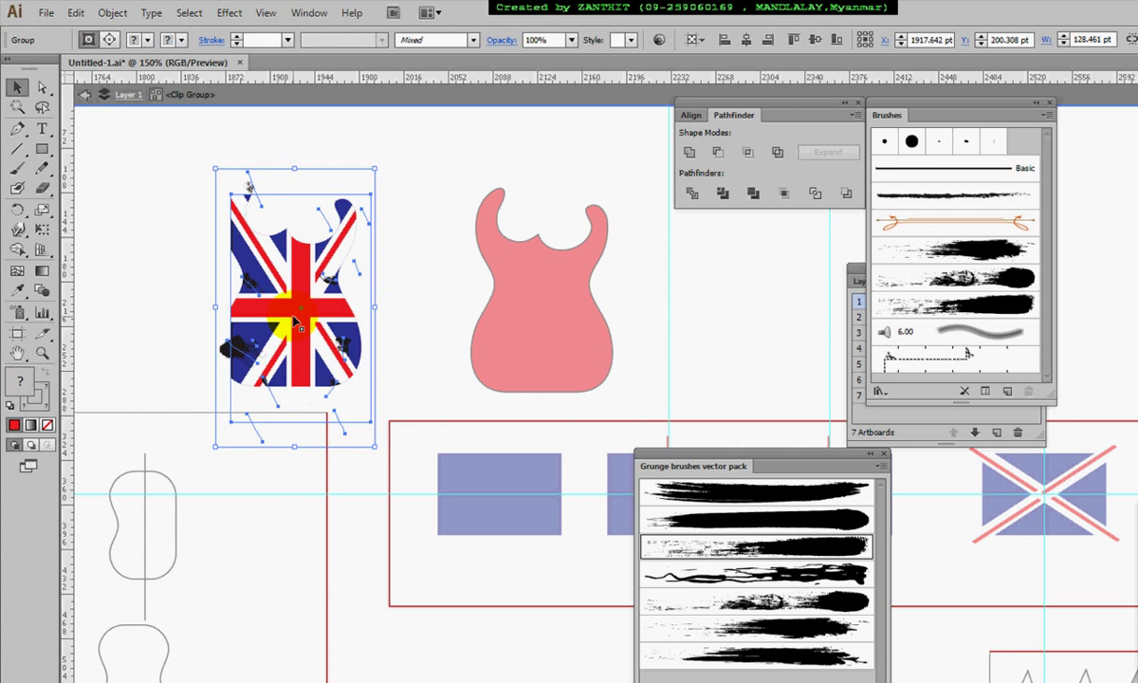
{"action": "key", "text": "Right"}
{"action": "key", "text": "Right"}
{"action": "key", "text": "Left"}
{"action": "key", "text": "Left"}
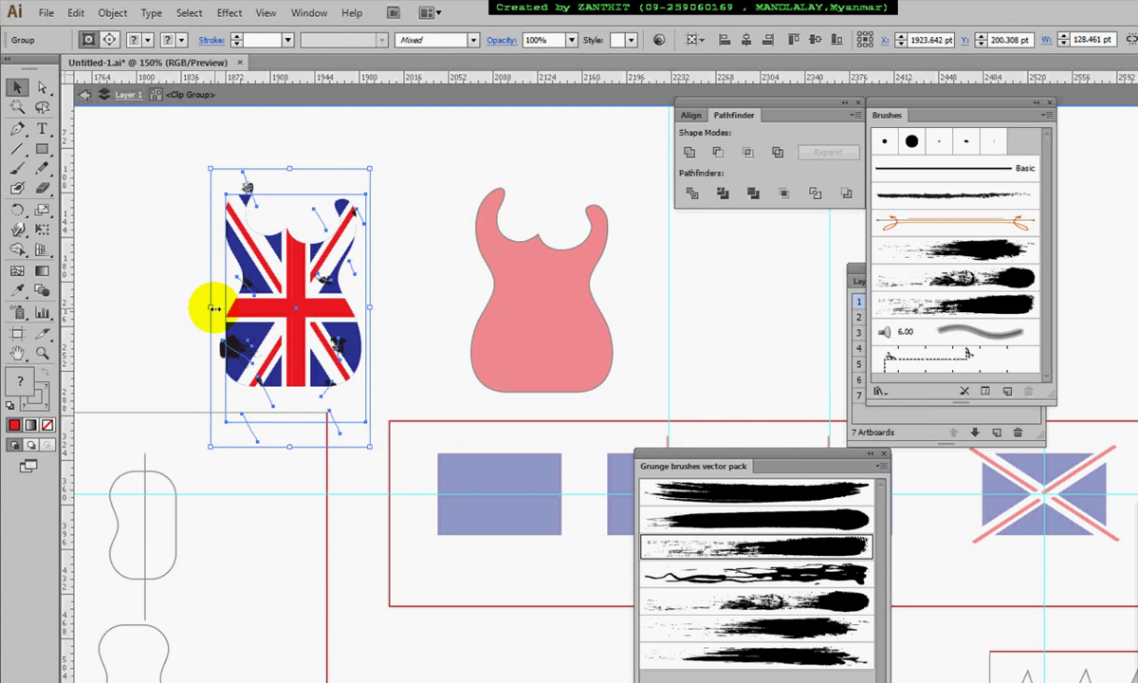
Stretch the clipped flag group leftward to about 135.8 pt wide so it covers the guitar body's left edge.
{"action": "left_click", "coordinate": [198, 309]}
{"action": "left_click", "coordinate": [253, 322]}
{"action": "left_click_drag", "start_coordinate": [217, 310], "coordinate": [202, 310]}
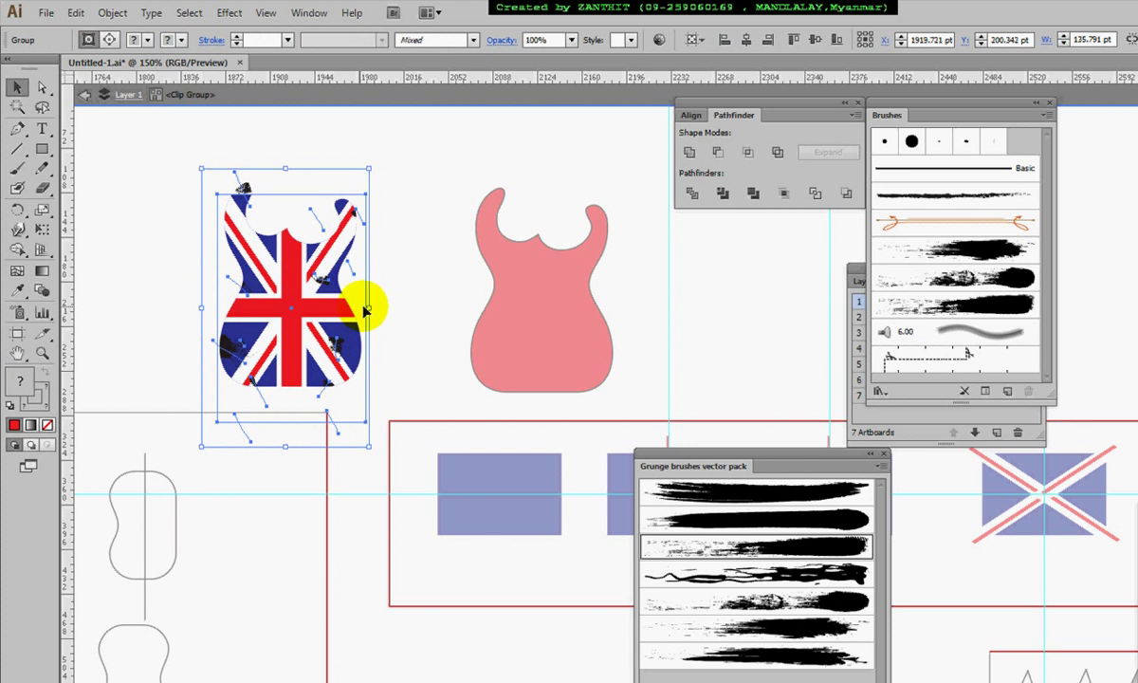
Fine-tune the clipped flag group's width at both sides of the guitar body and leave the clip group's isolation.
{"action": "left_click_drag", "start_coordinate": [369, 307], "coordinate": [360, 316]}
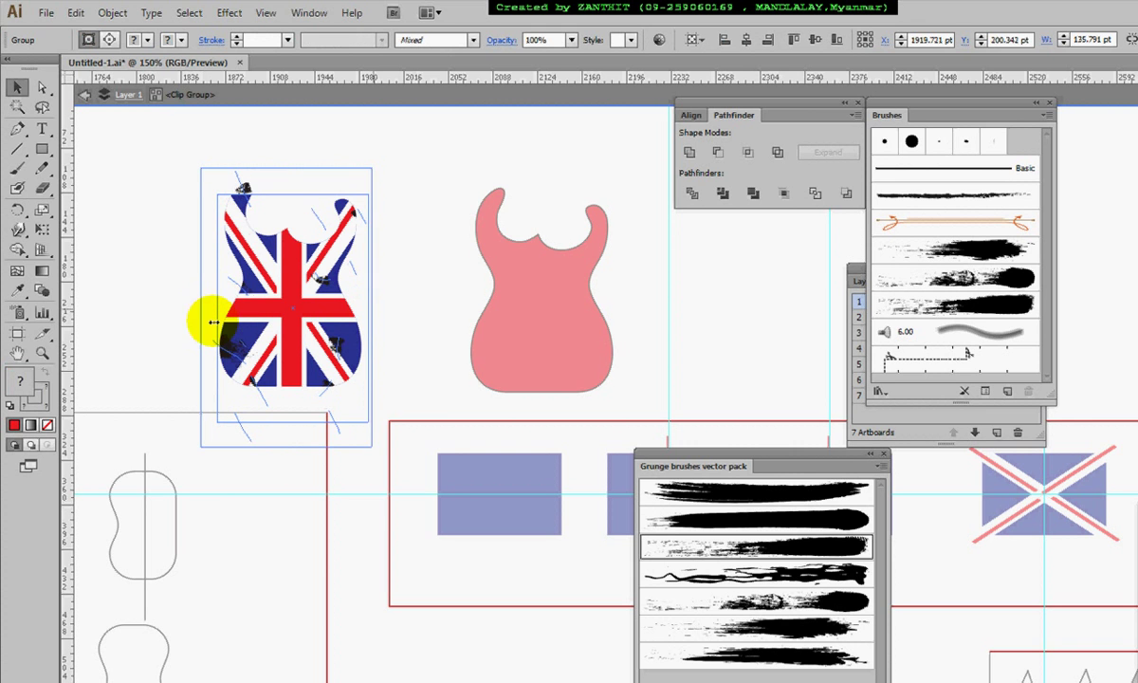
{"action": "left_click_drag", "start_coordinate": [198, 311], "coordinate": [194, 308]}
{"action": "left_click", "coordinate": [152, 277]}
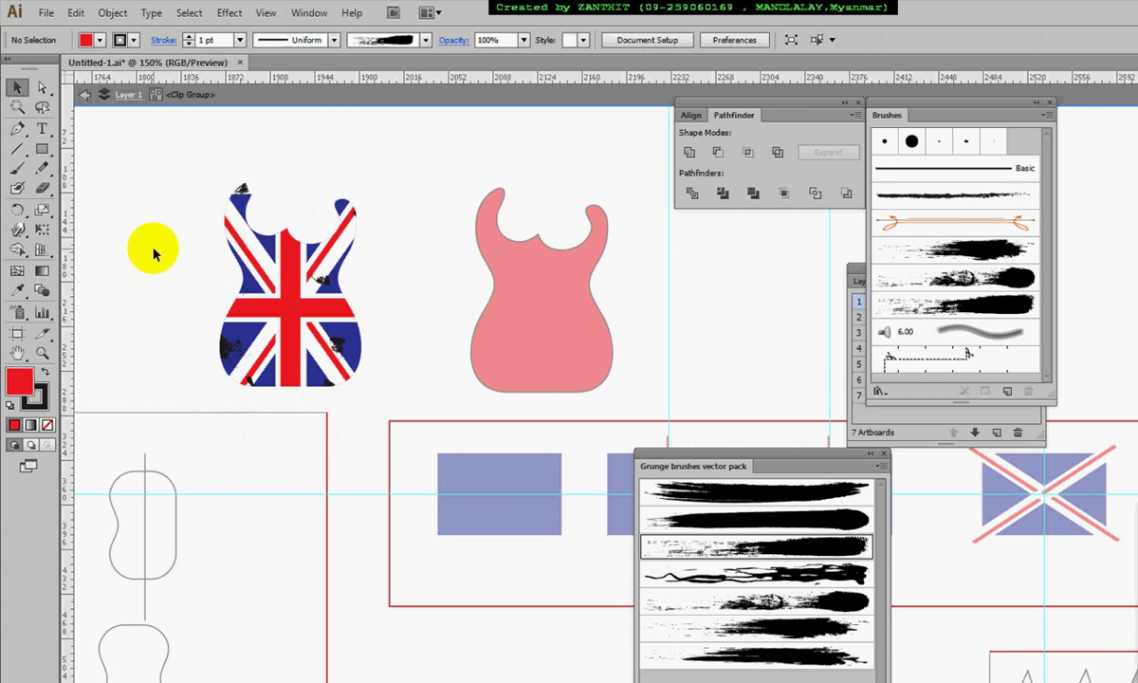
{"action": "left_click", "coordinate": [85, 95]}
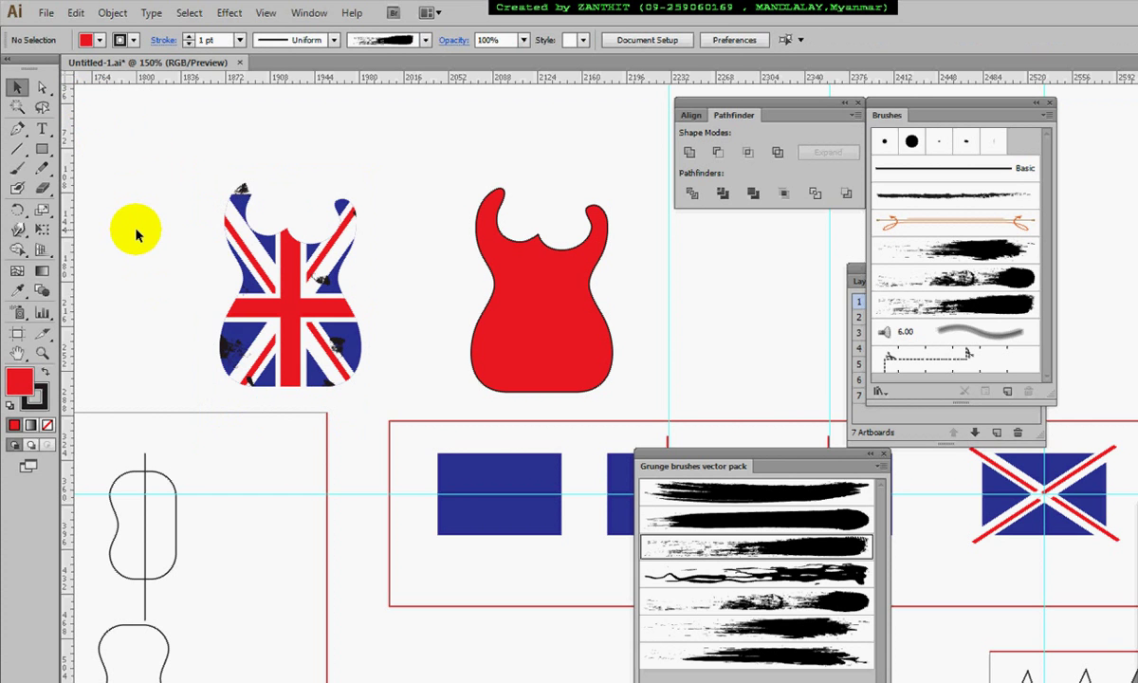
Fill the plain red guitar body with black.
{"action": "left_click", "coordinate": [540, 322]}
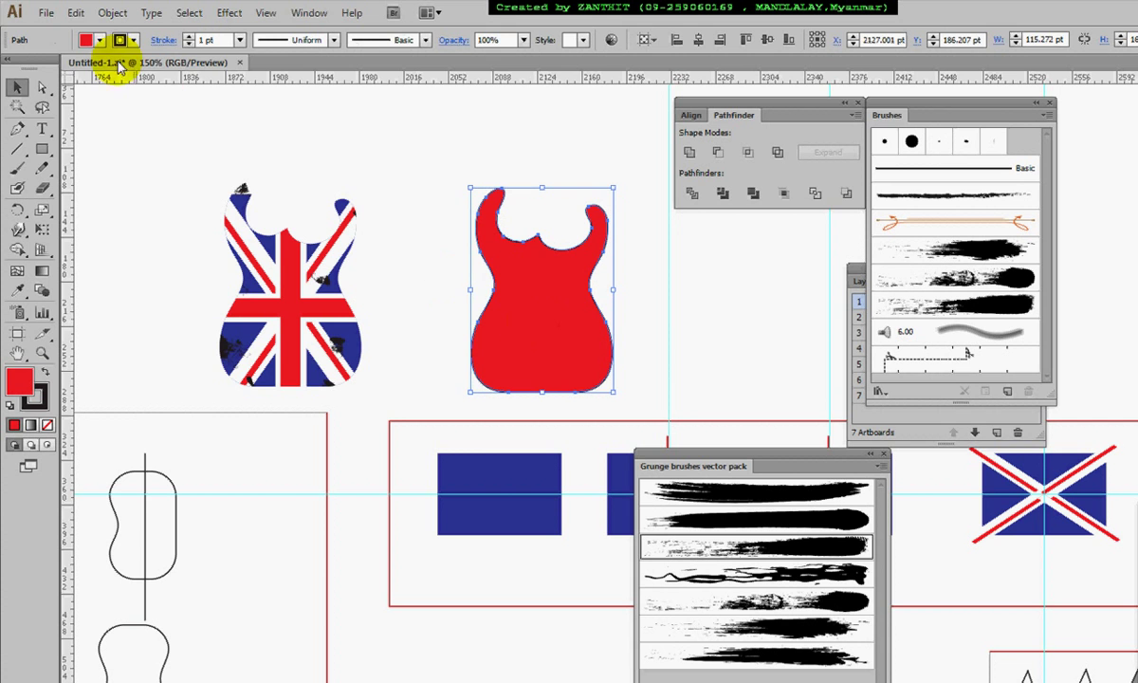
{"action": "left_click", "coordinate": [87, 40]}
{"action": "left_click", "coordinate": [45, 69]}
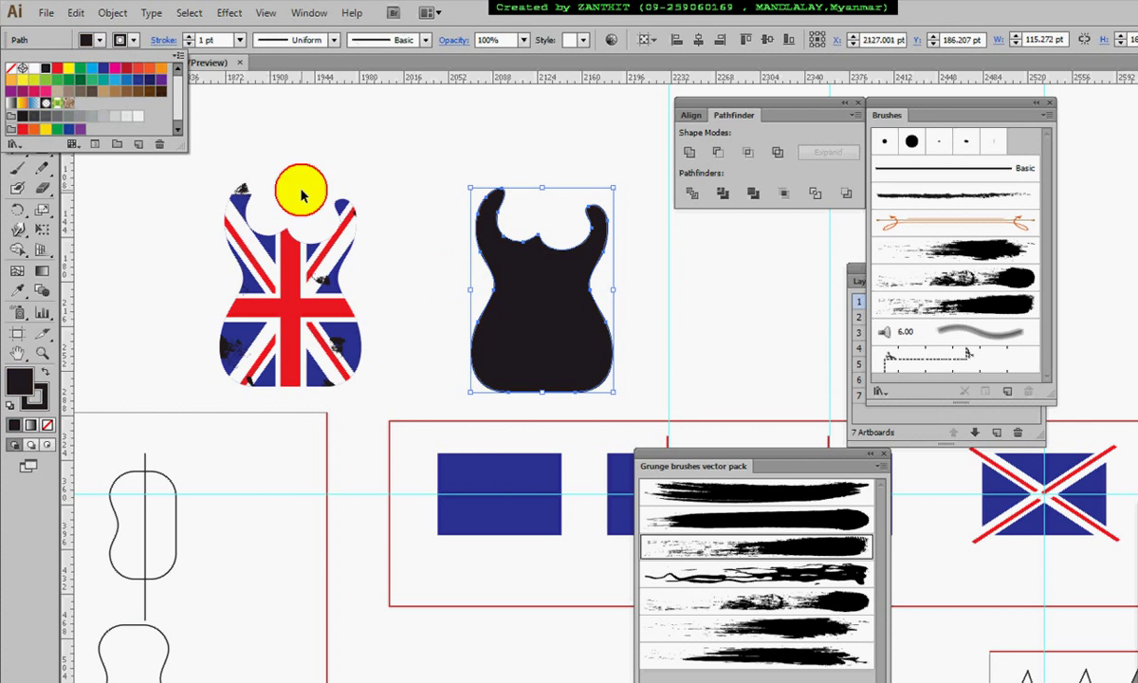
Place the clipped Union Jack guitar over the black body, nudged about 4 pt left of it so the black forms an offset shadow.
{"action": "left_click", "coordinate": [342, 185]}
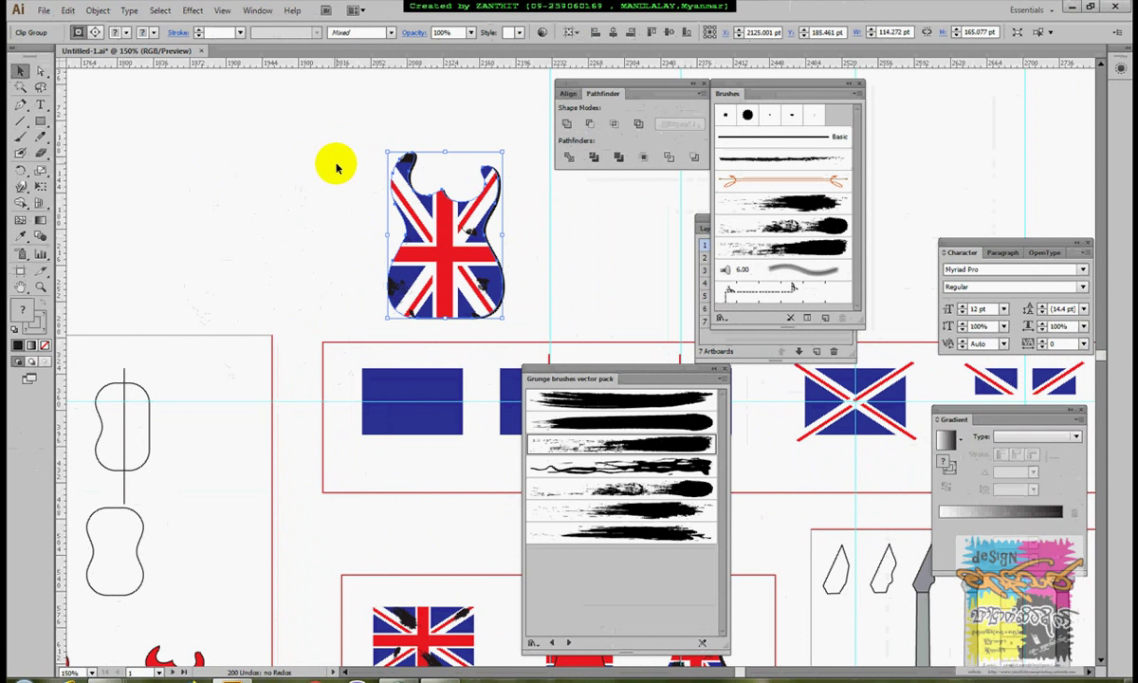
{"action": "key", "text": "Down"}
{"action": "key", "text": "Down"}
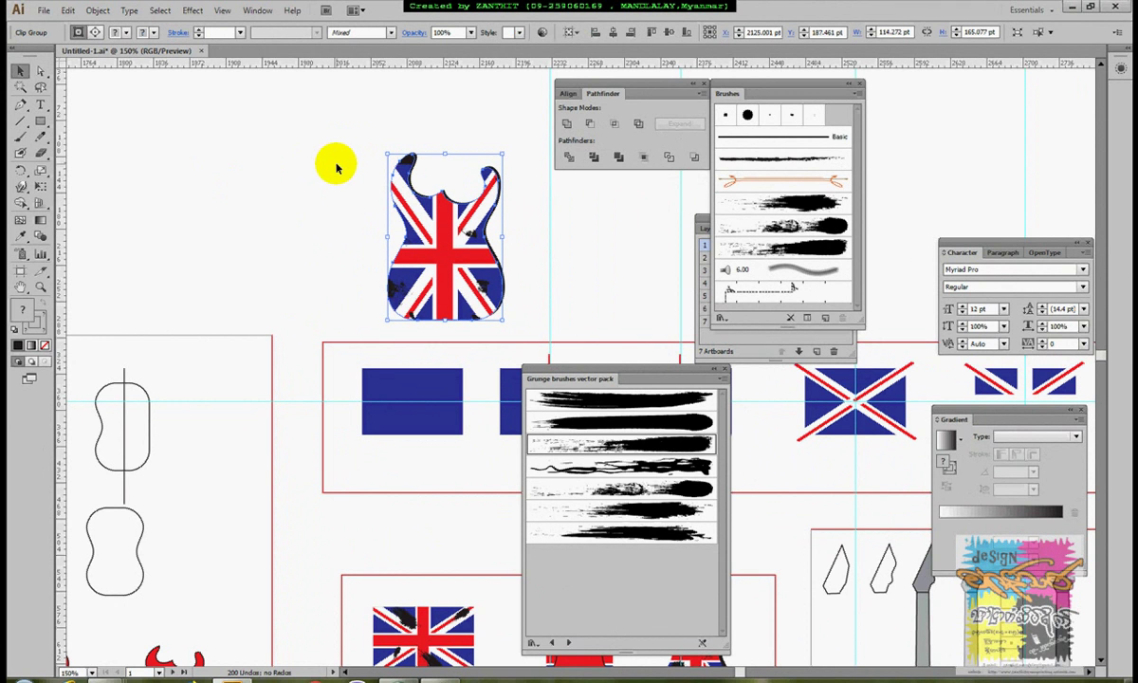
{"action": "key", "text": "Left"}
{"action": "key", "text": "Left"}
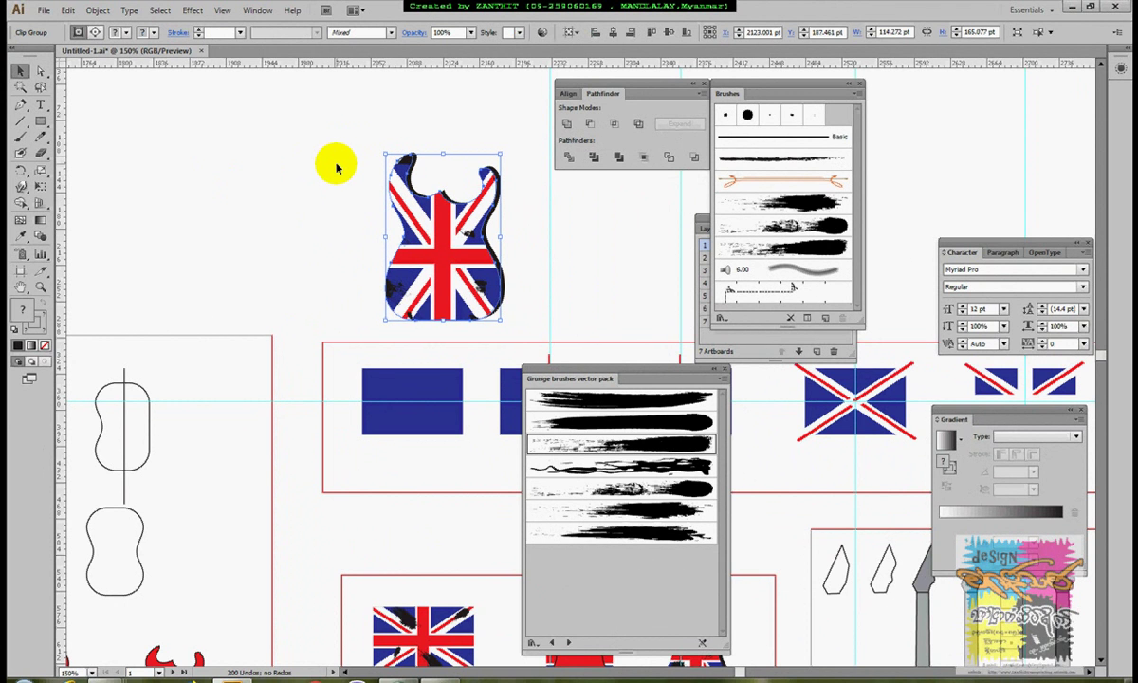
{"action": "key", "text": "Left"}
{"action": "key", "text": "Left"}
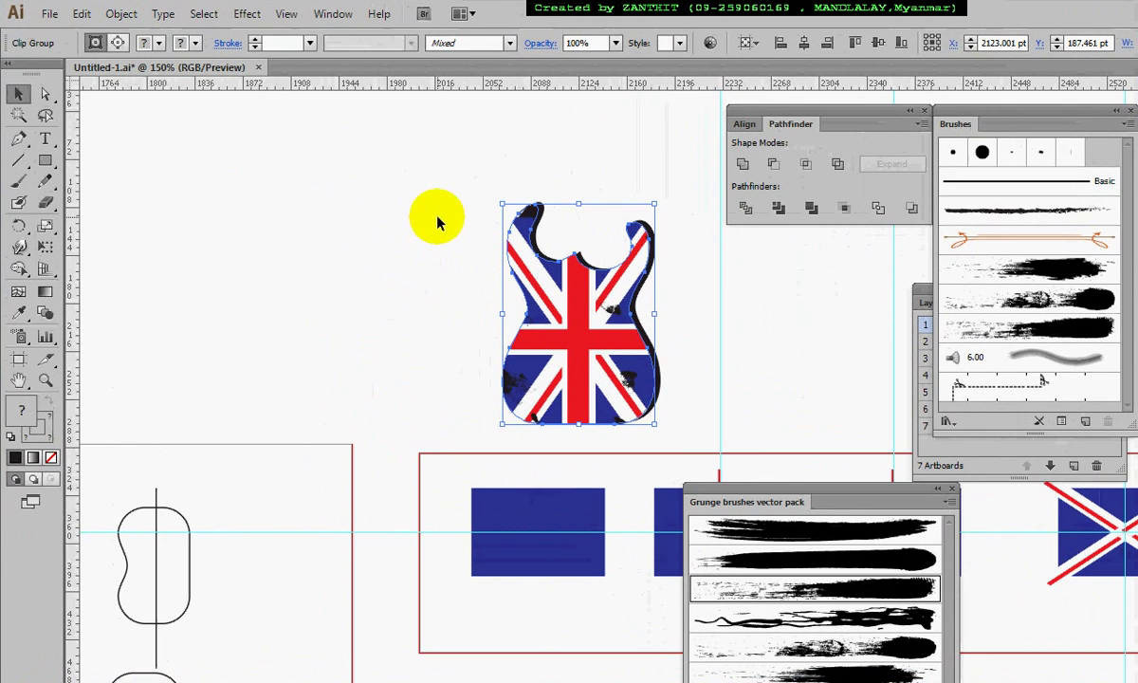
{"action": "key", "text": "Right"}
{"action": "key", "text": "Right"}
{"action": "key", "text": "Up"}
{"action": "key", "text": "Up"}
{"action": "left_click", "coordinate": [450, 243]}
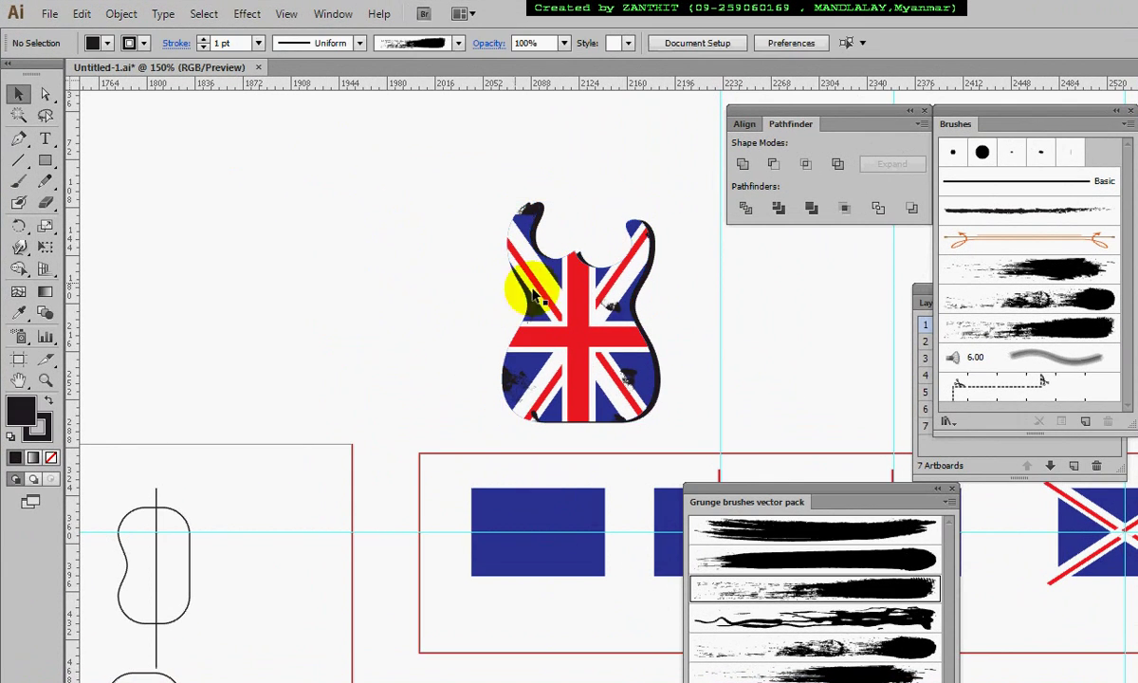
Move the Union Jack guitar together with its black backing to the empty area below the artboard holding the grunge flag samples.
{"action": "left_click_drag", "start_coordinate": [691, 333], "coordinate": [468, 289]}
{"action": "key", "text": "ctrl+minus"}
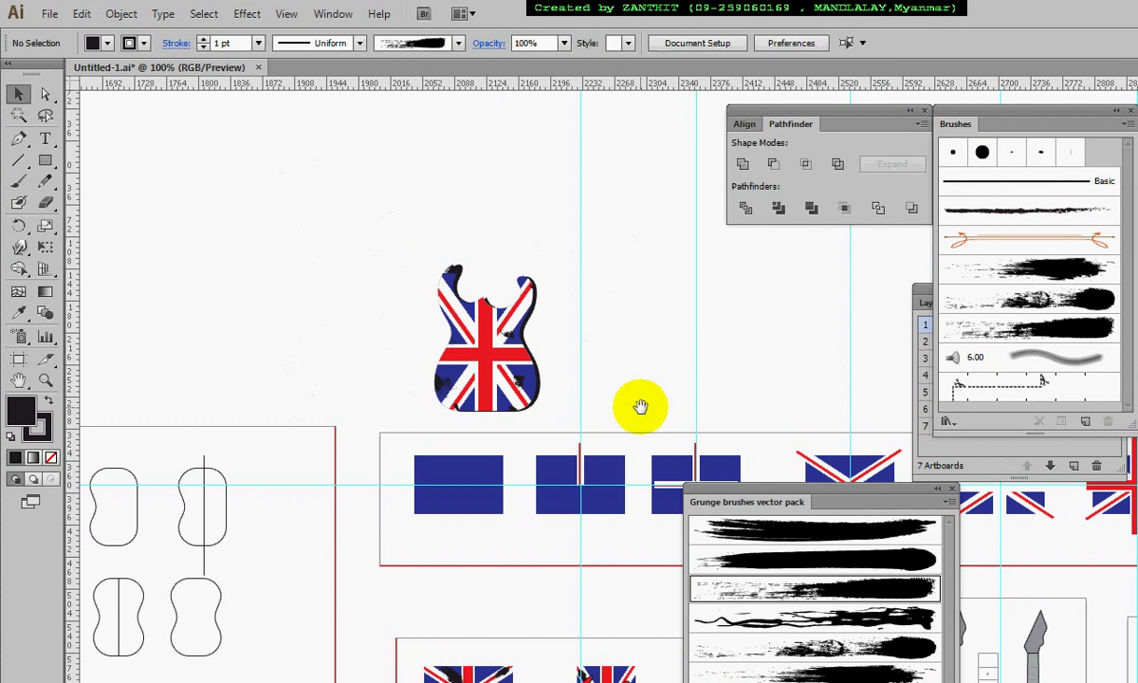
{"action": "left_click_drag", "start_coordinate": [679, 386], "coordinate": [436, 204]}
{"action": "left_click_drag", "start_coordinate": [171, 112], "coordinate": [304, 270]}
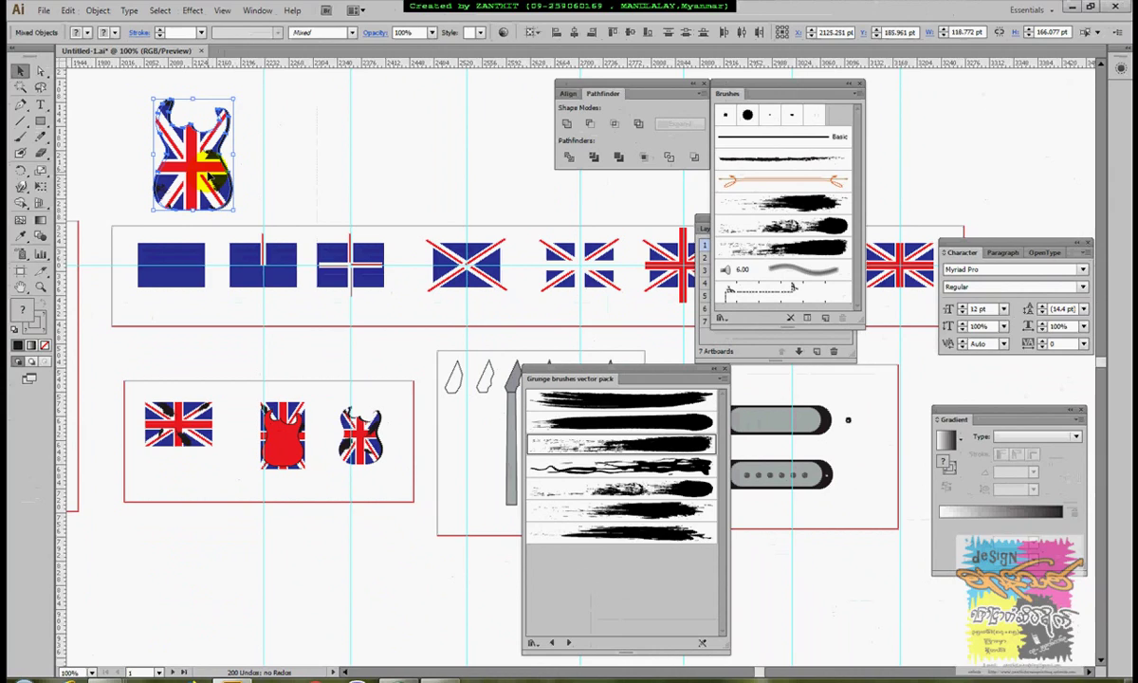
{"action": "left_click_drag", "start_coordinate": [209, 173], "coordinate": [462, 580]}
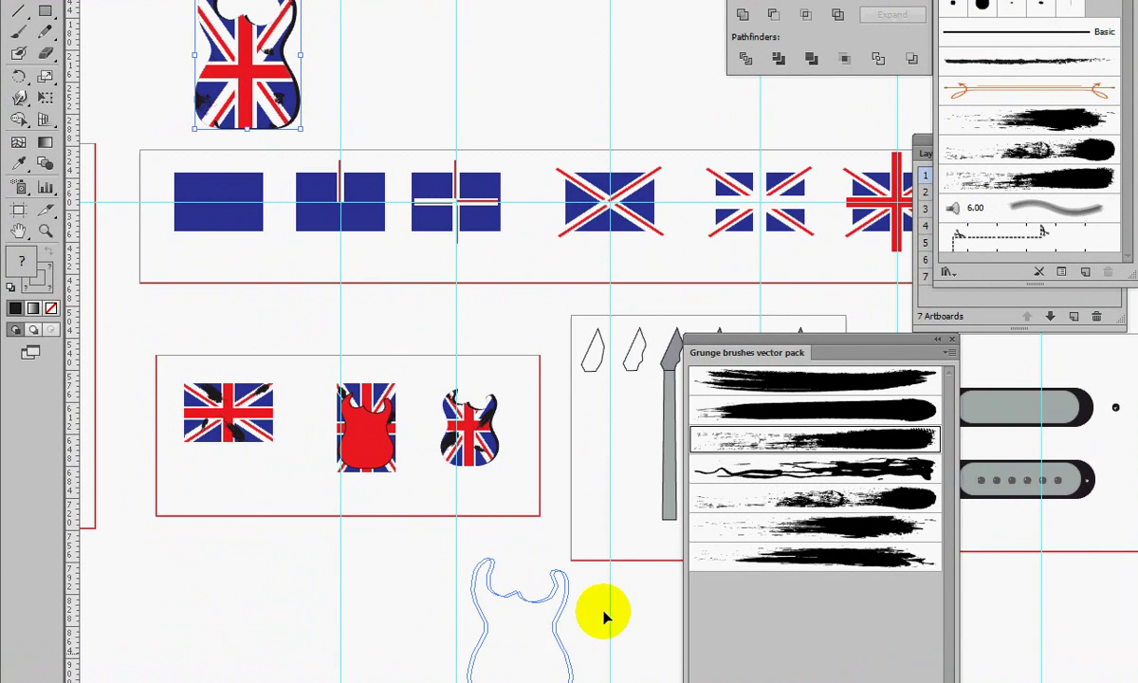
{"action": "left_click_drag", "start_coordinate": [606, 617], "coordinate": [269, 352]}
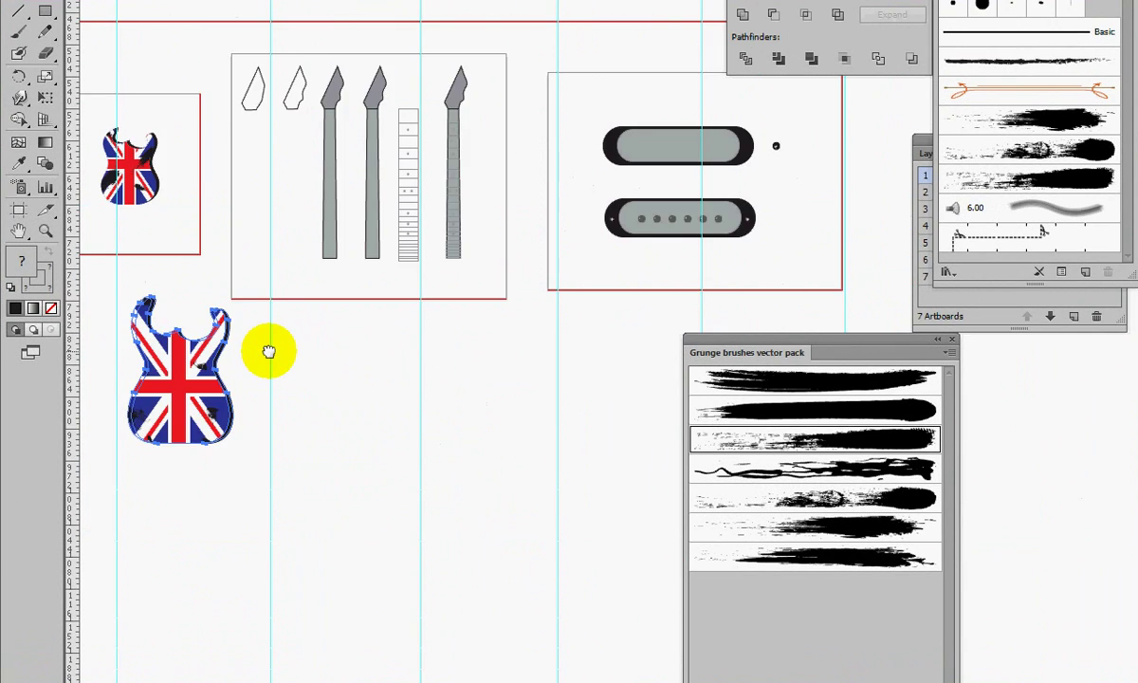
{"action": "left_click", "coordinate": [297, 383]}
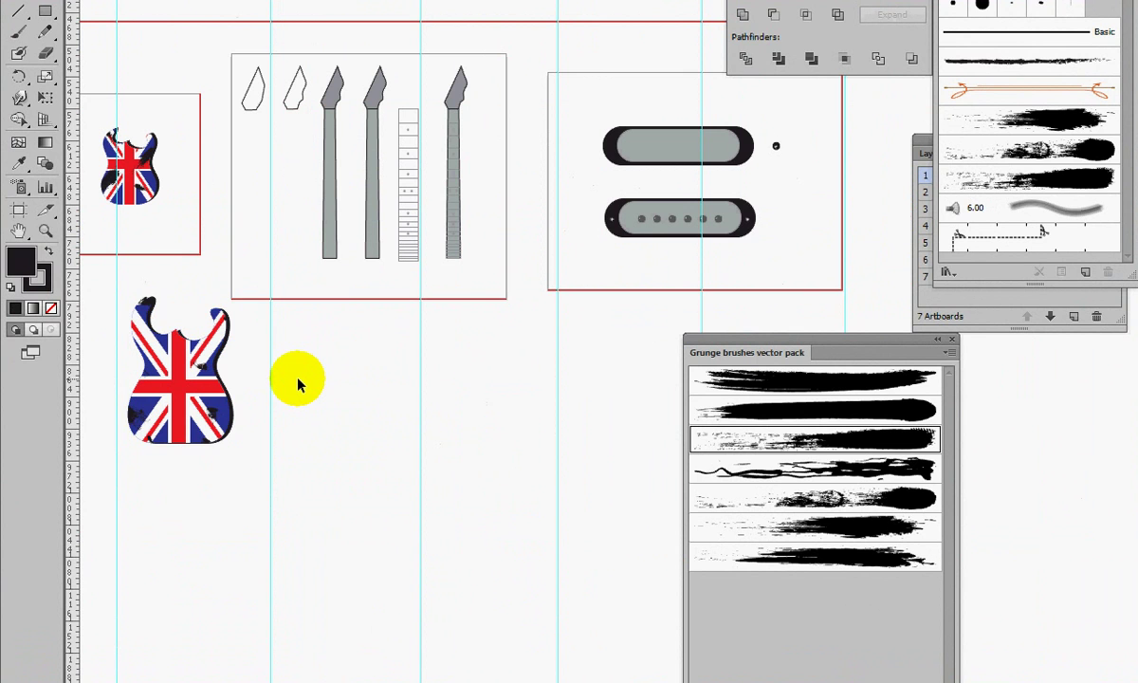